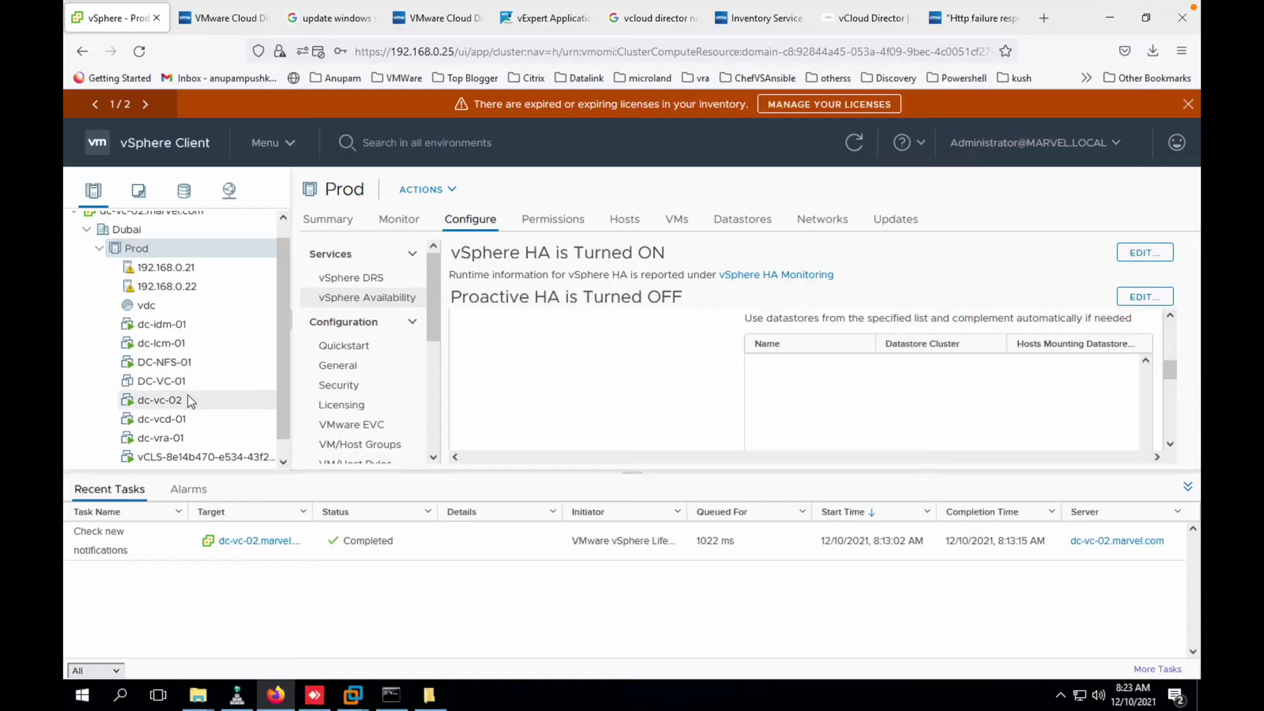
# - Select the dc-vcd-01 virtual machine under Dubai > Prod in the inventory tree
pyautogui.click(181, 422)
# - Power off the dc-vcd-01 virtual machine
pyautogui.rightClick(181, 421)
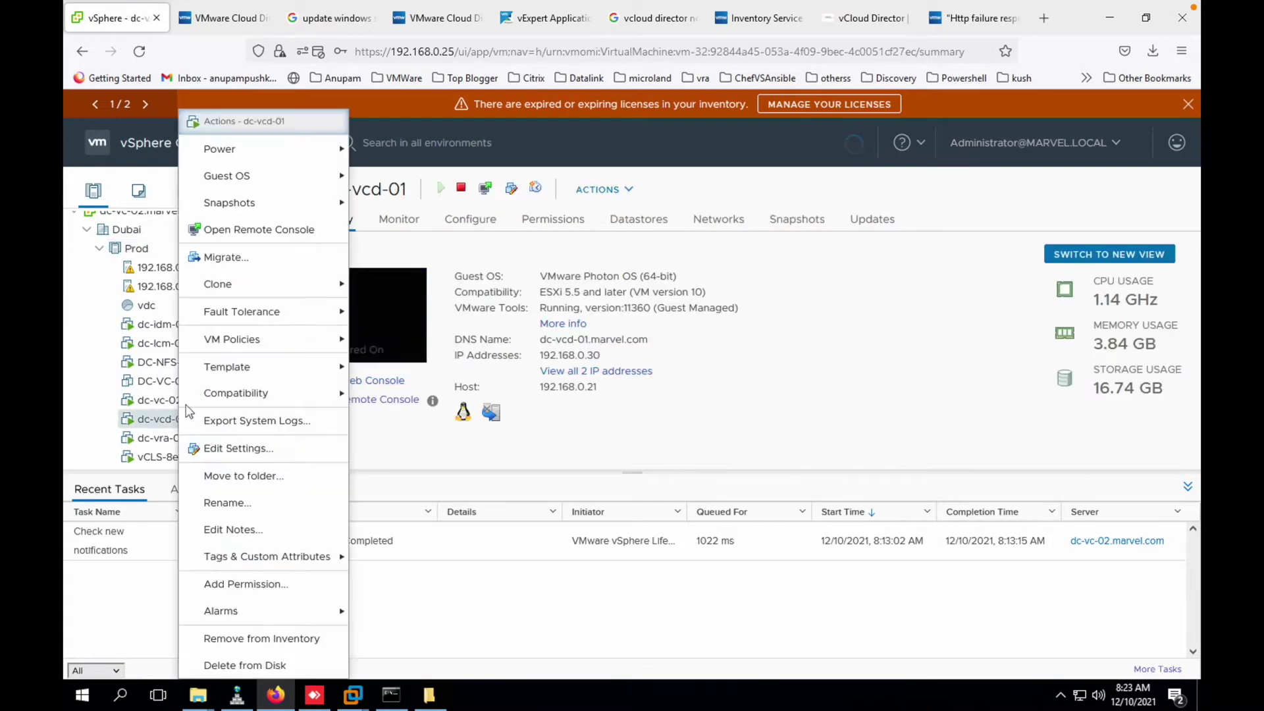
pyautogui.moveTo(282, 158)
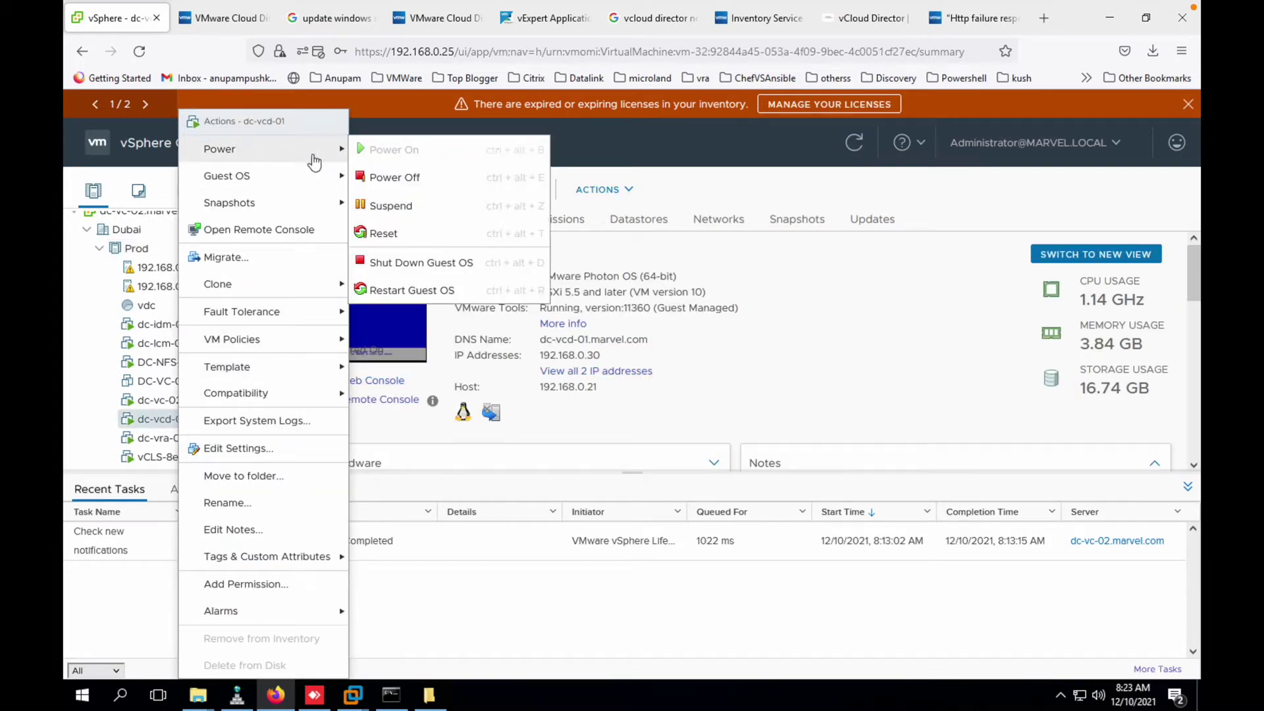
pyautogui.click(408, 177)
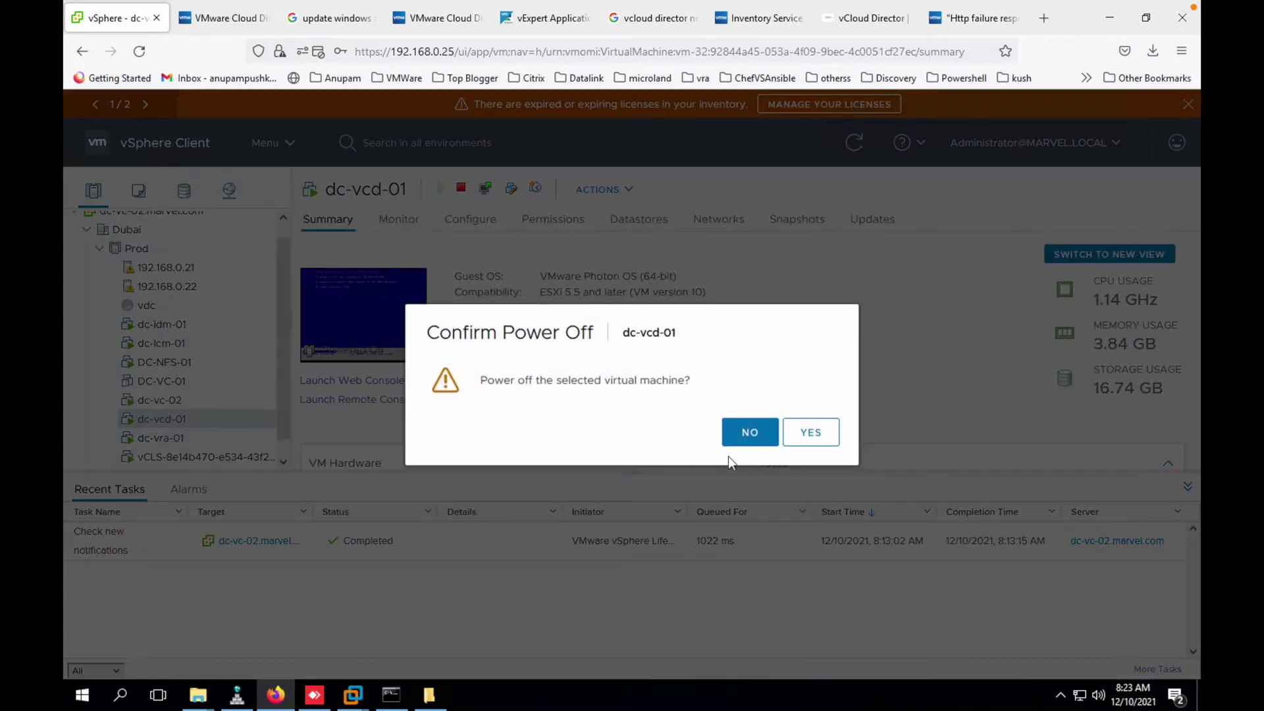
pyautogui.click(805, 435)
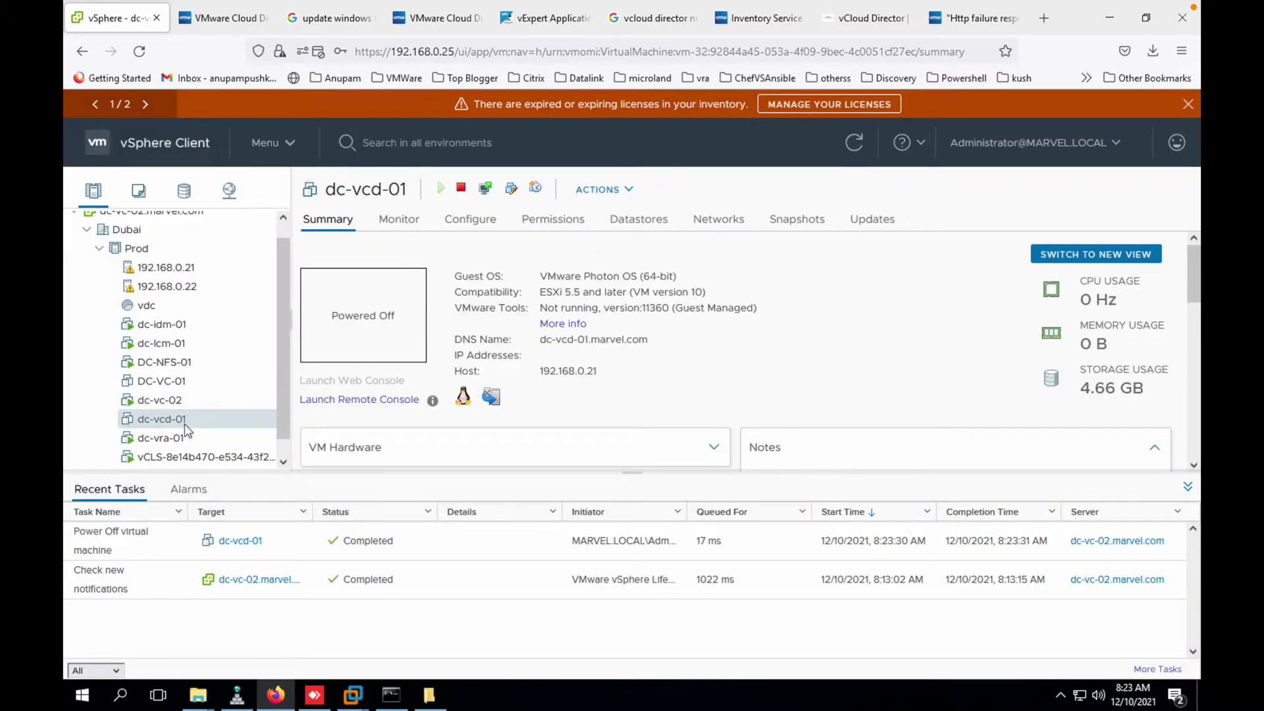
# - Delete dc-vcd-01 from disk
pyautogui.rightClick(186, 427)
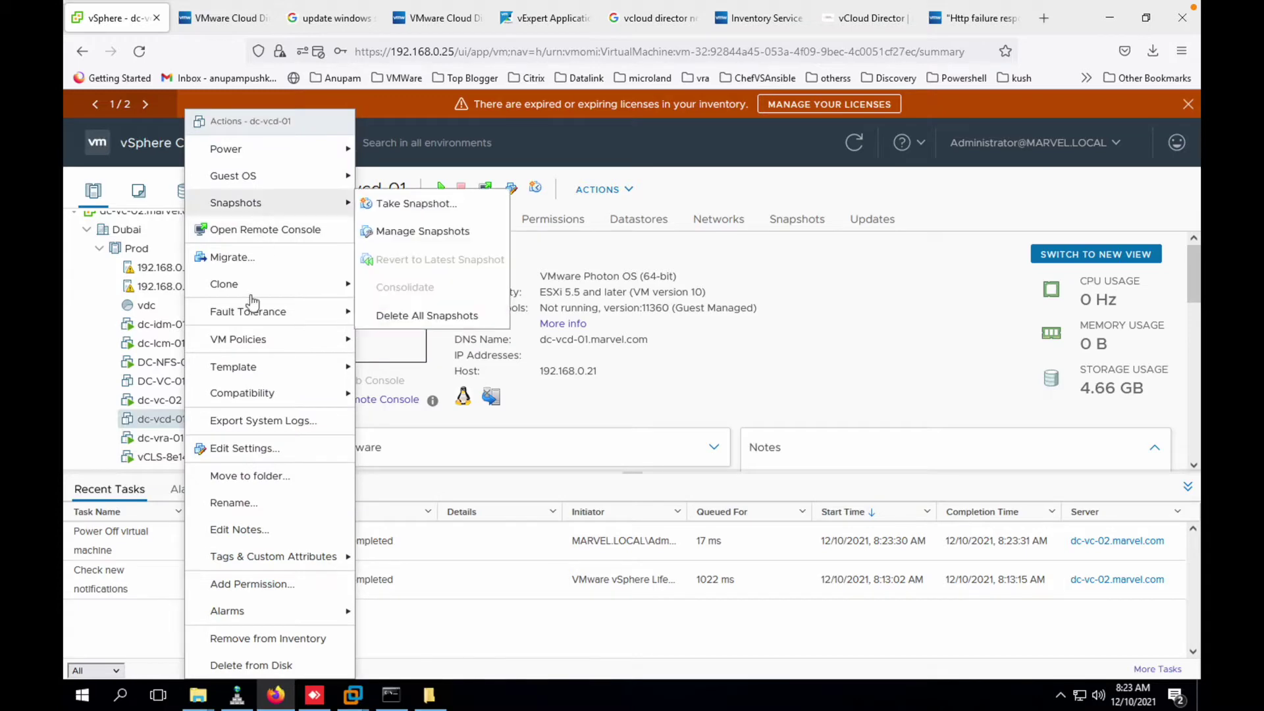
pyautogui.click(274, 665)
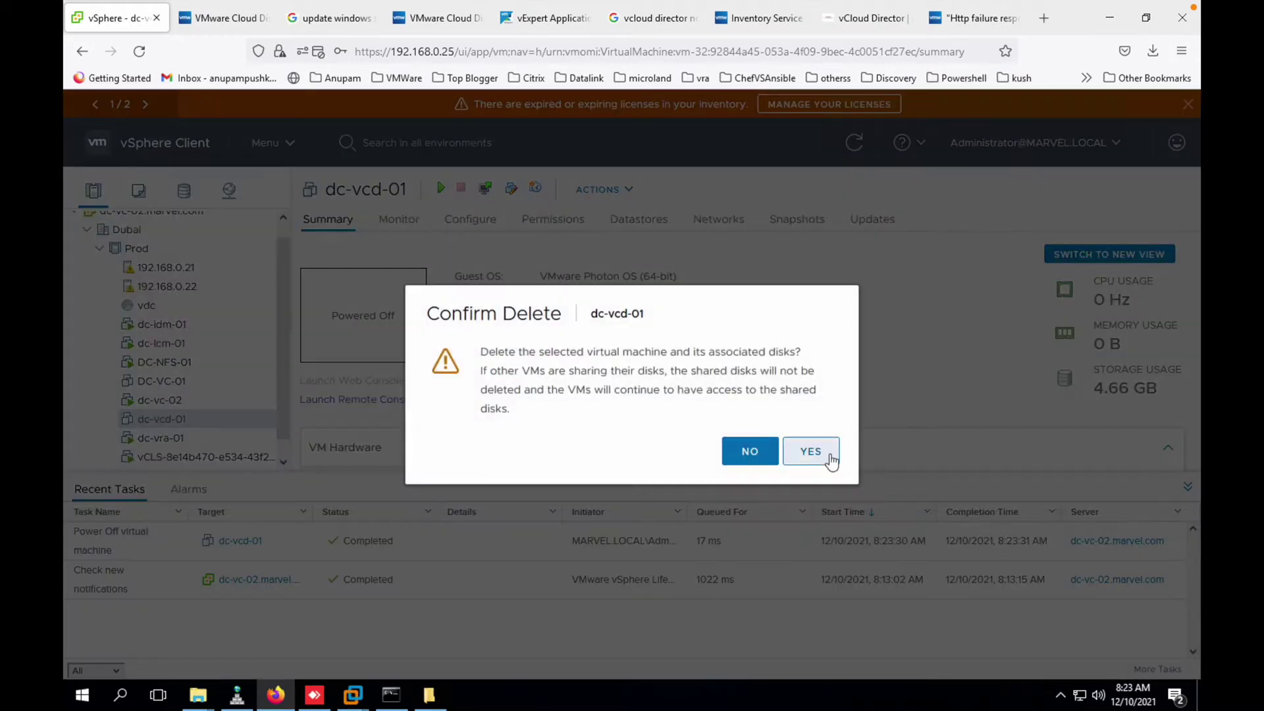
pyautogui.click(831, 460)
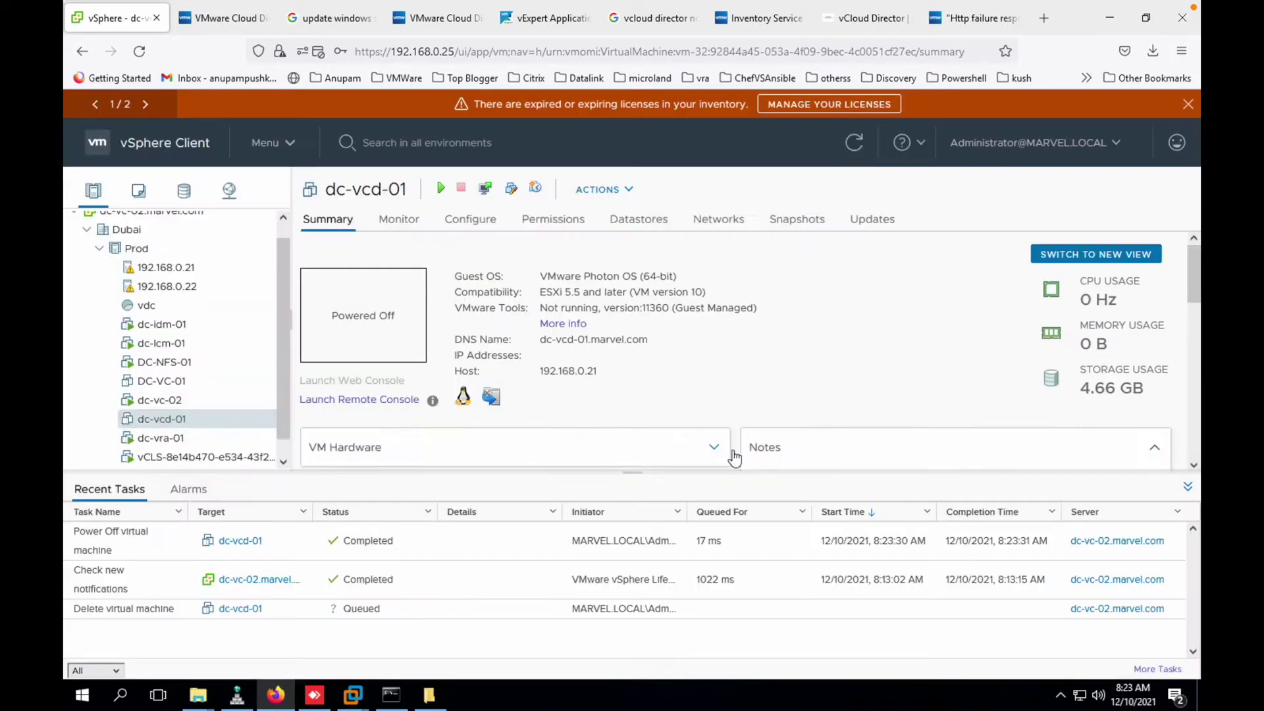
# - Start an OVF deployment on Prod using the local VMware Cloud Director OVA file
pyautogui.rightClick(141, 253)
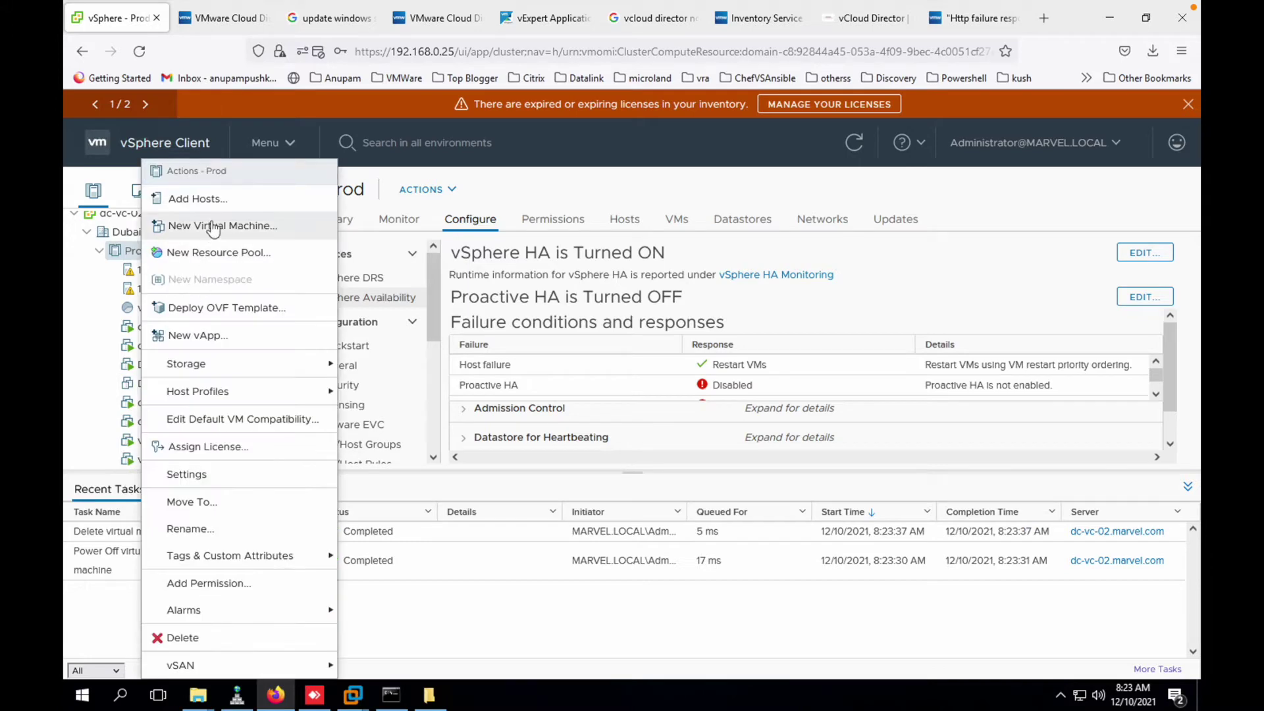
pyautogui.click(204, 312)
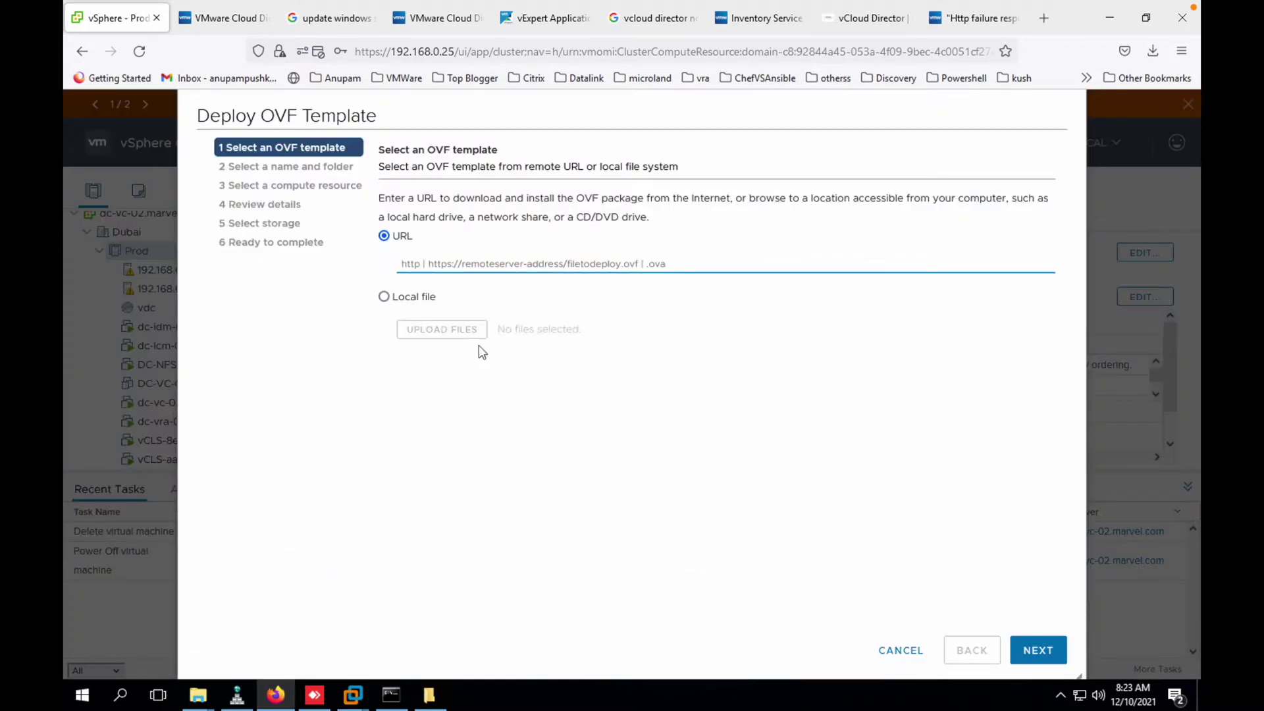
pyautogui.click(423, 301)
pyautogui.click(442, 330)
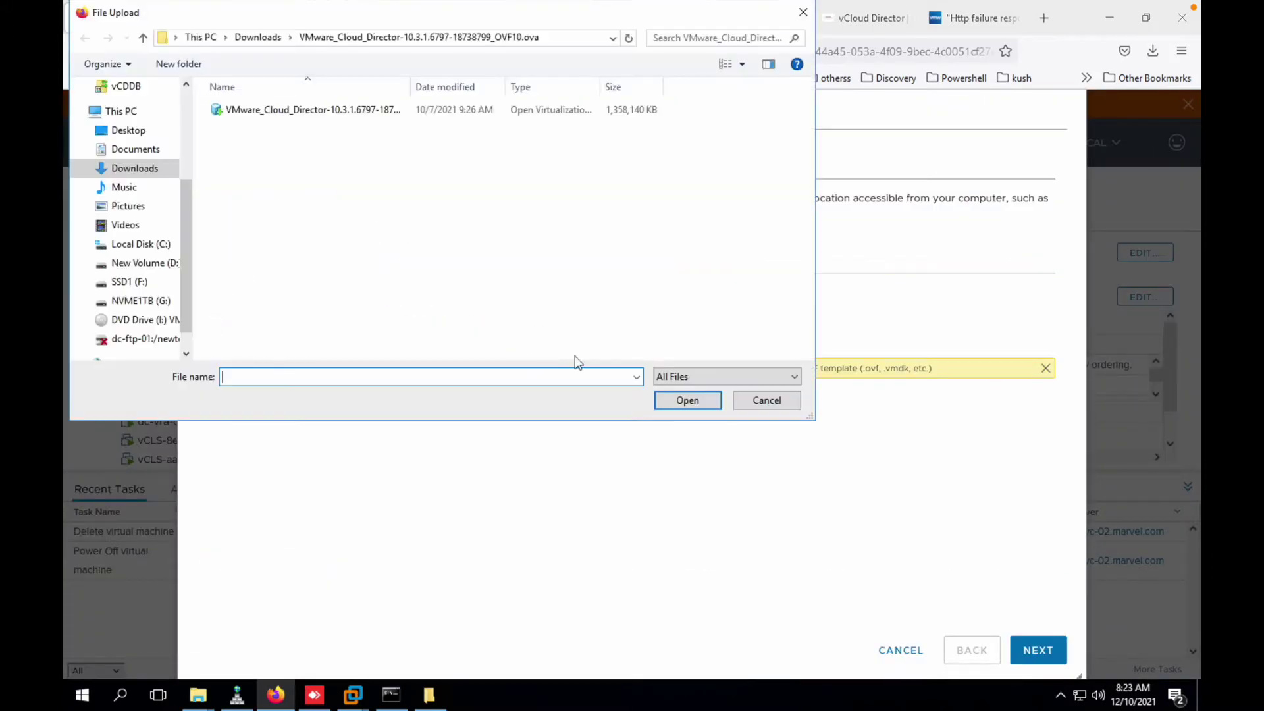
pyautogui.click(296, 112)
pyautogui.doubleClick(295, 125)
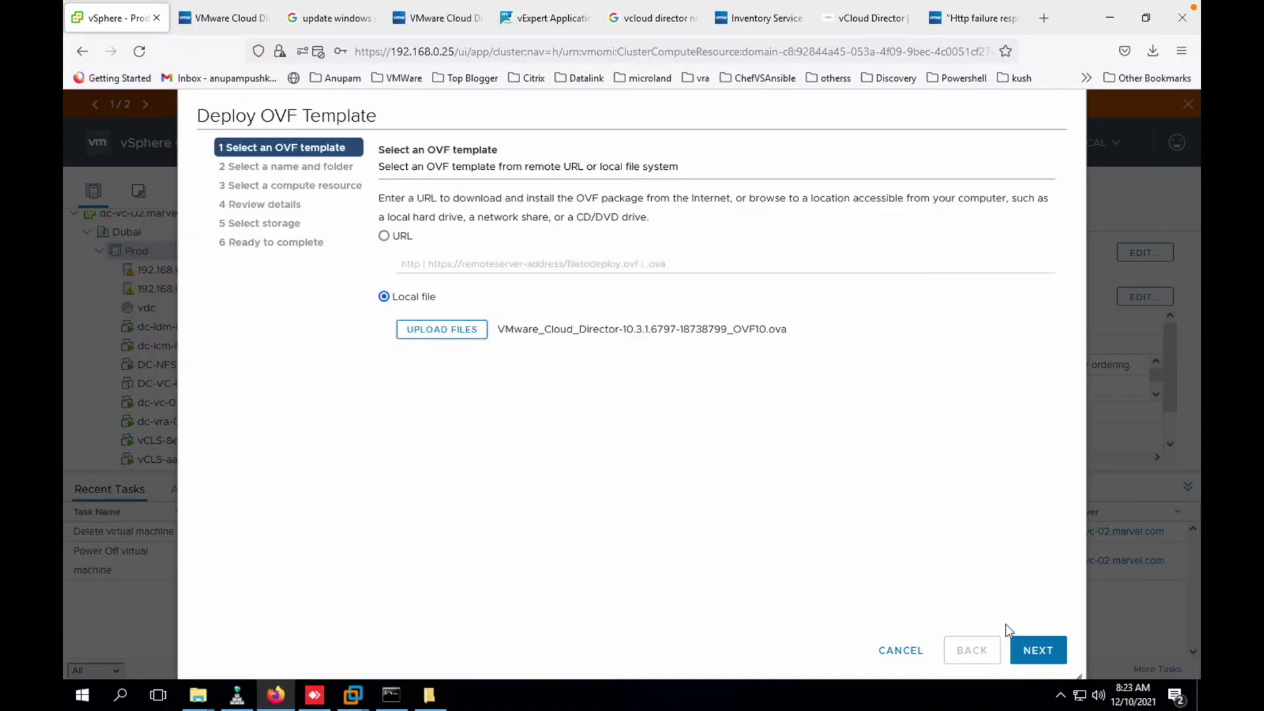
pyautogui.click(1039, 650)
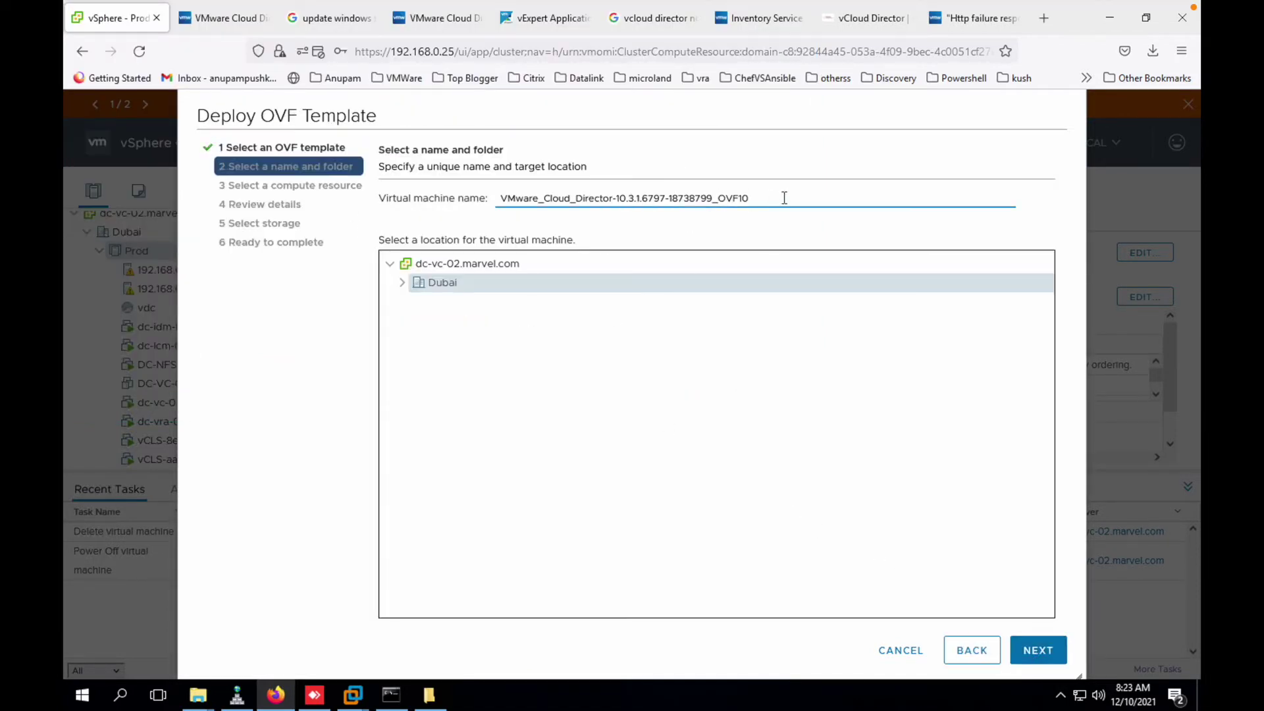
# - Name the new virtual machine DC-VCD-01
pyautogui.moveTo(784, 198); pyautogui.dragTo(66, 166)
pyautogui.write('DC-VD')
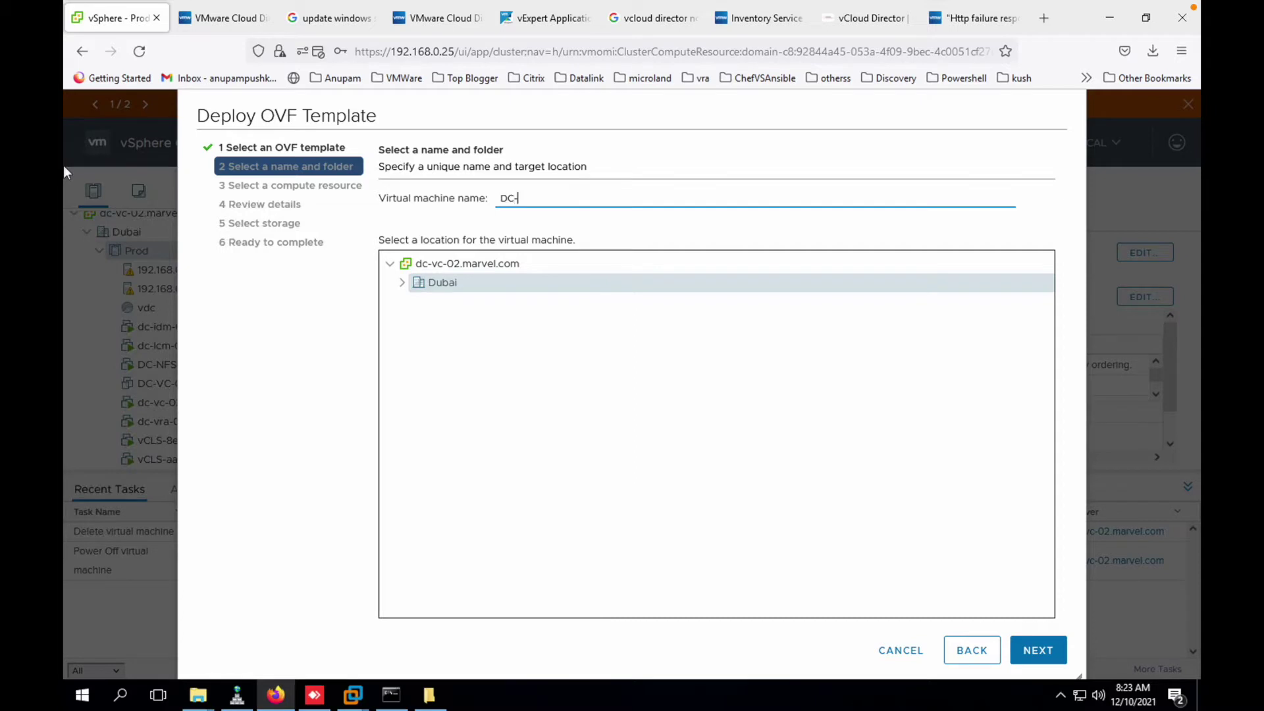
pyautogui.press('BackSpace')
pyautogui.press('BackSpace')
pyautogui.write('vDC')
pyautogui.press('BackSpace')
pyautogui.press('BackSpace')
pyautogui.press('BackSpace')
pyautogui.write('VCD-')
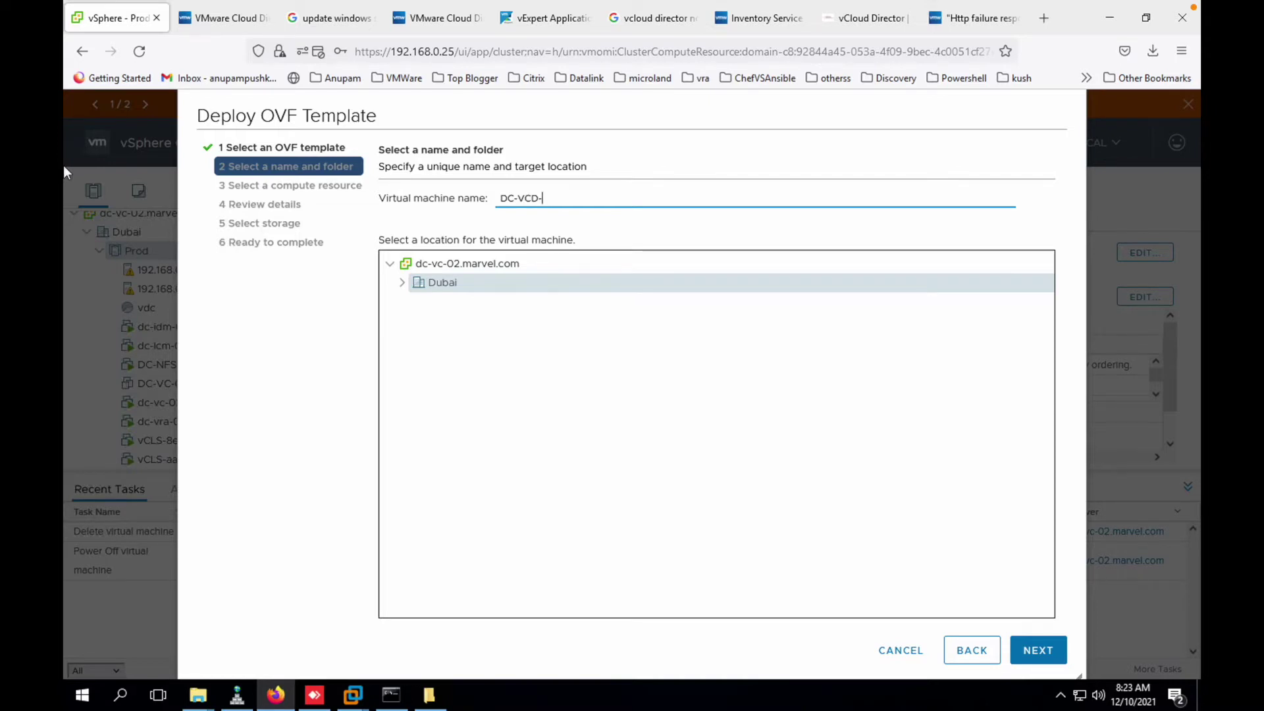
pyautogui.write('01')
pyautogui.click(1054, 650)
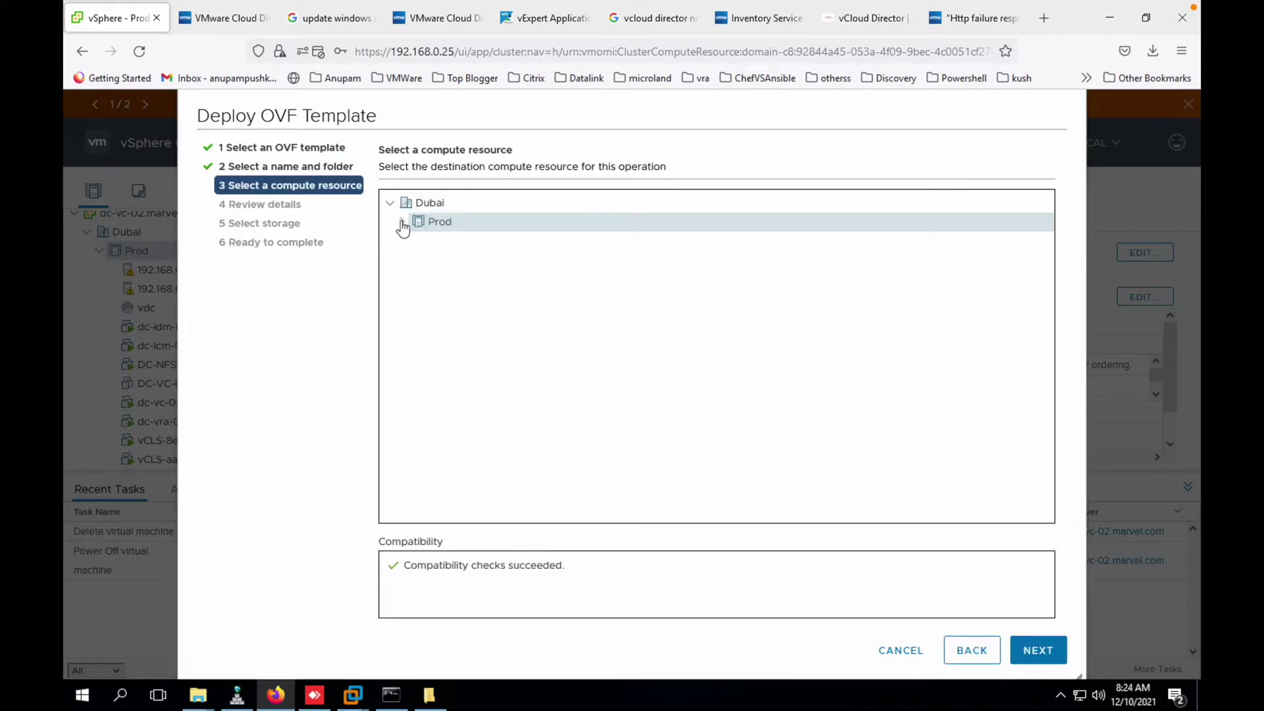
# - Use the Prod cluster as compute resource and accept all license agreements
pyautogui.click(402, 222)
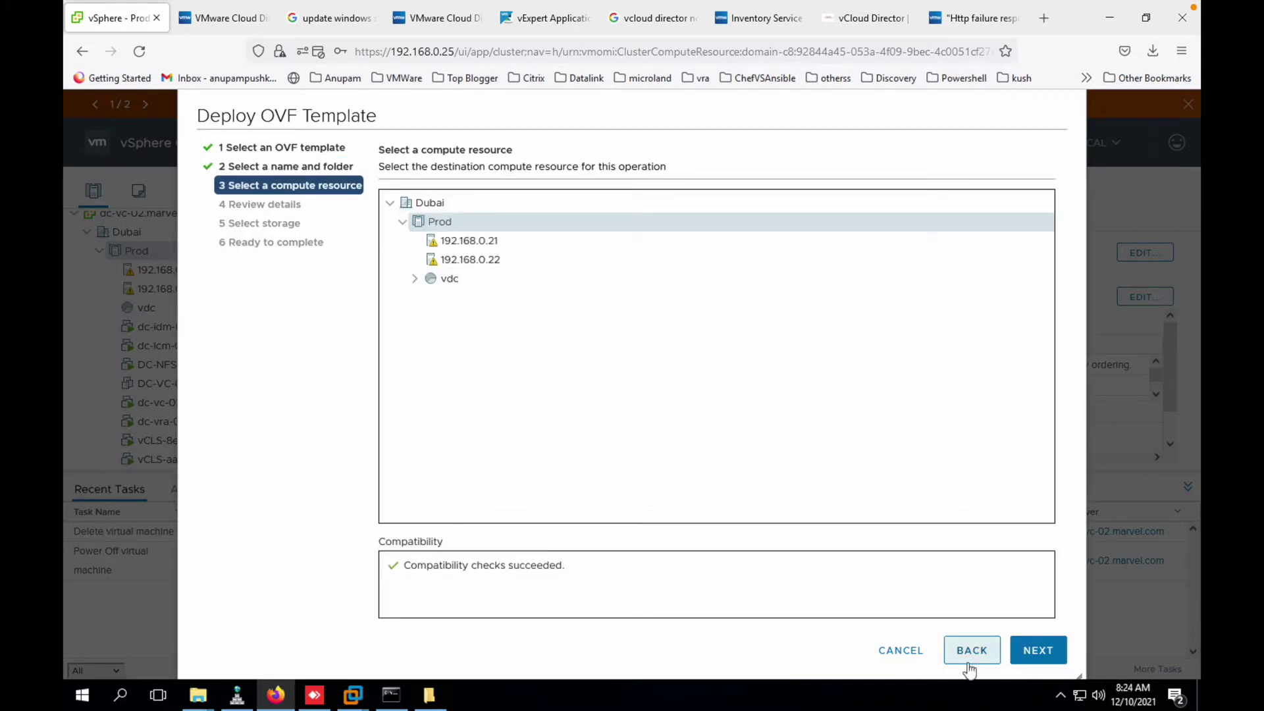
pyautogui.click(1063, 654)
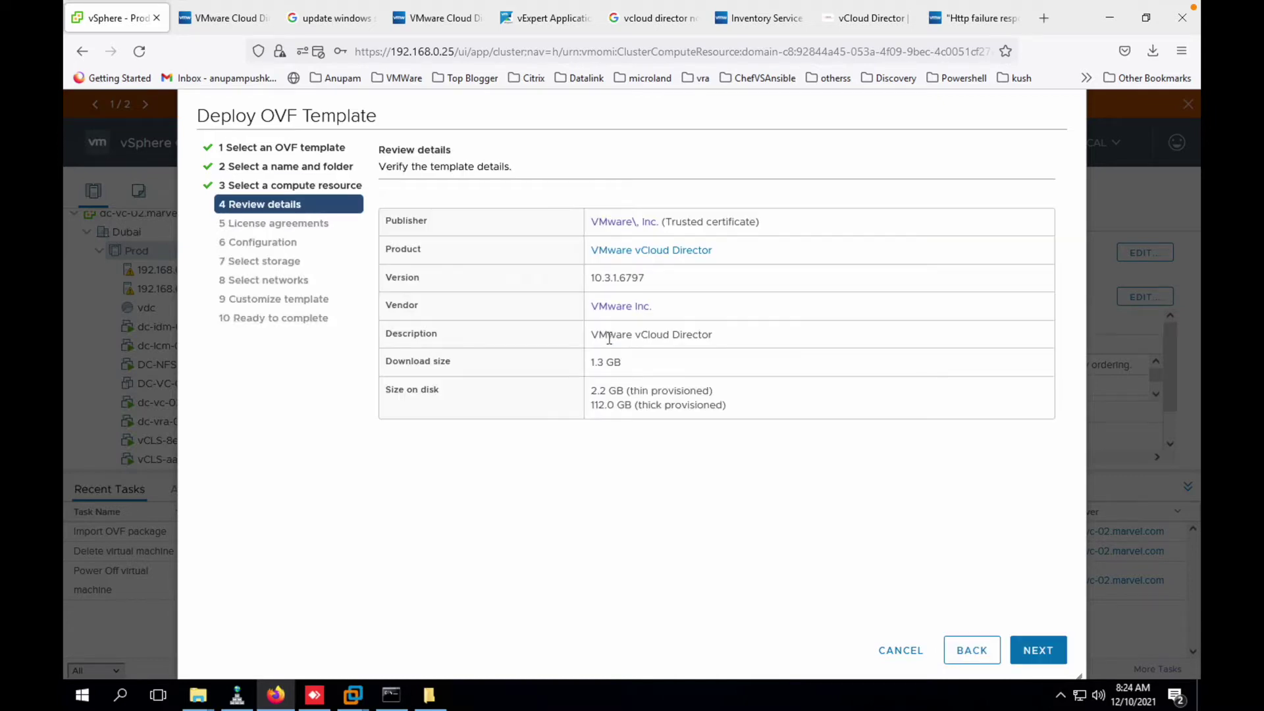
pyautogui.click(1044, 651)
pyautogui.click(449, 495)
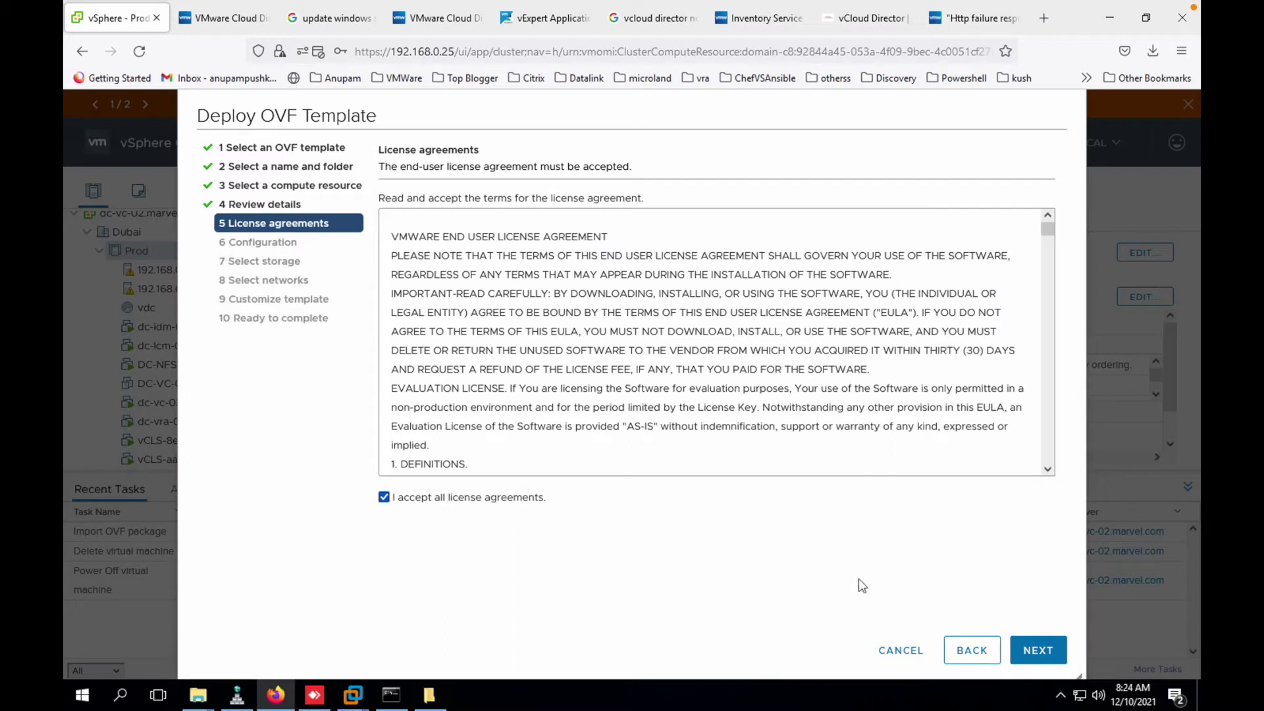
pyautogui.click(1046, 654)
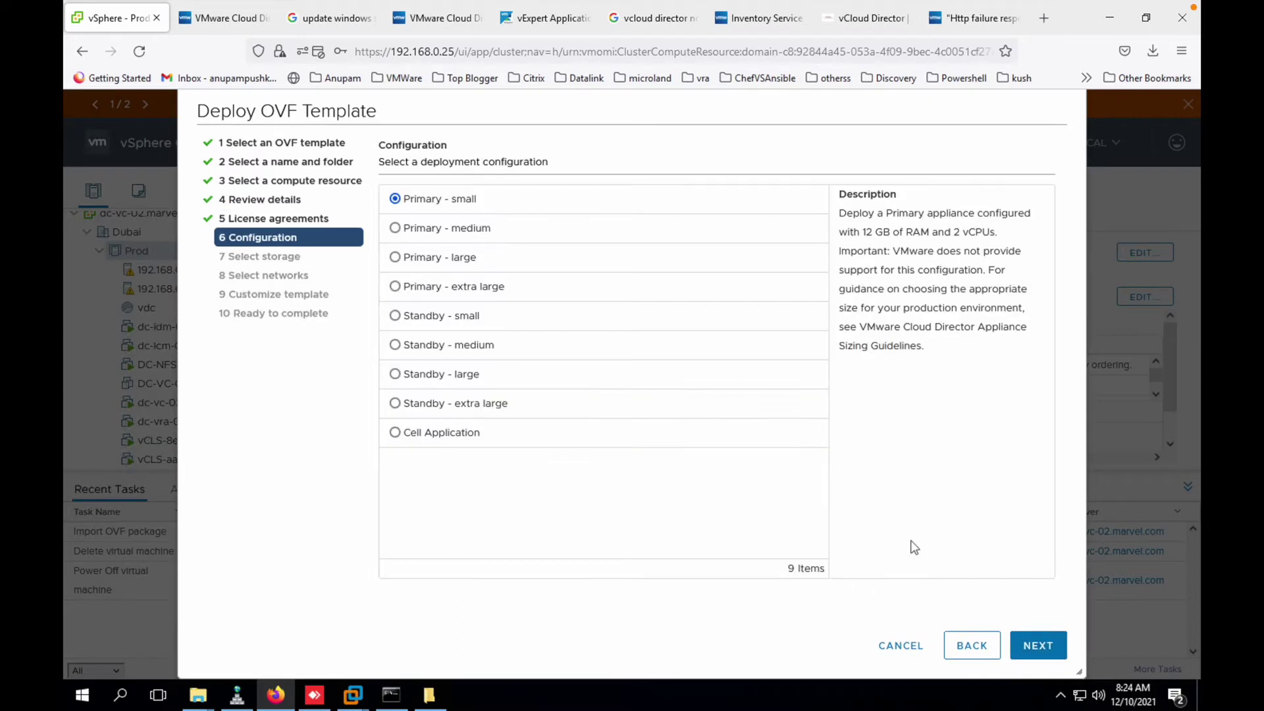
# - Choose the Primary - medium configuration (16 GB RAM, 8 vCPUs)
pyautogui.click(433, 227)
pyautogui.click(435, 204)
pyautogui.click(437, 234)
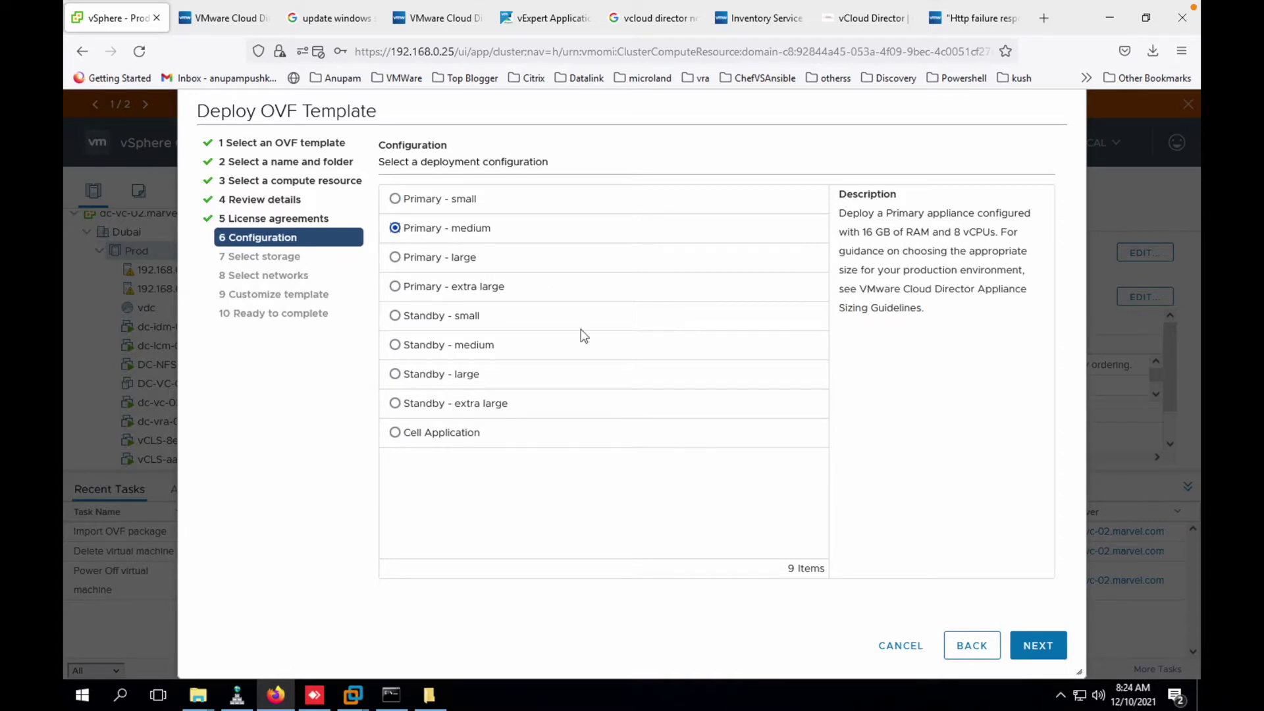
pyautogui.click(1047, 651)
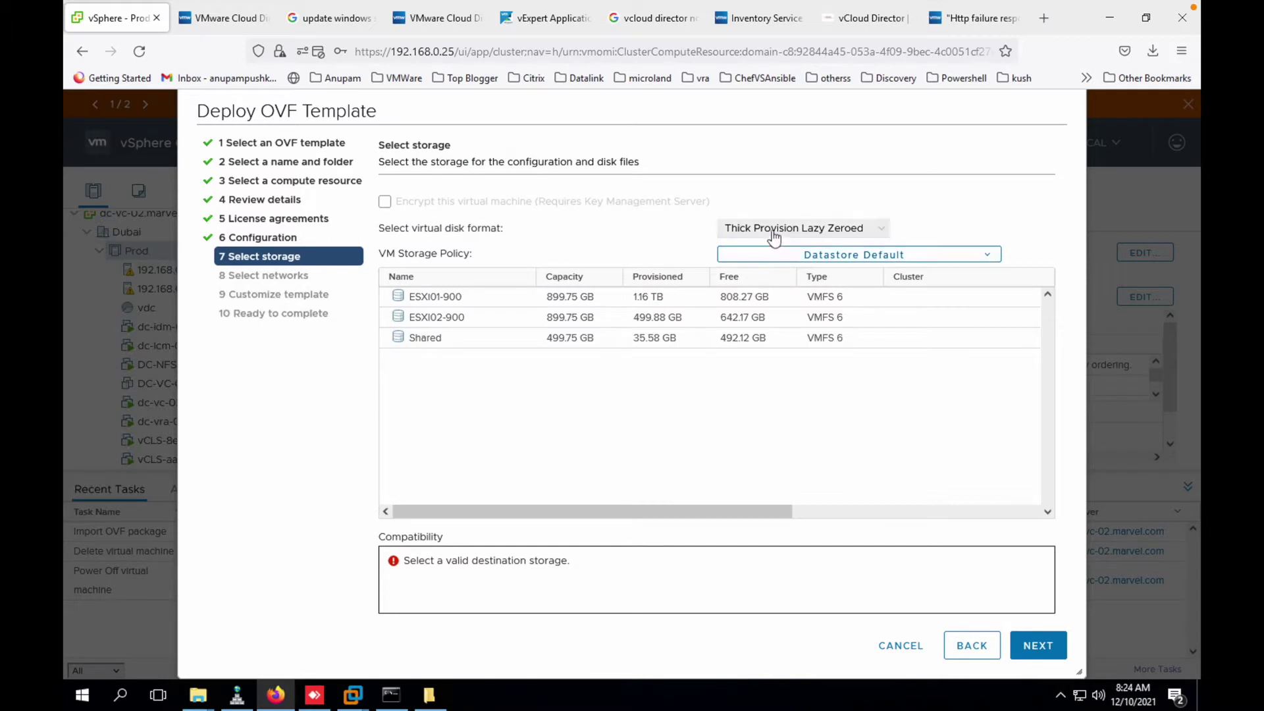
# - Store the appliance on datastore ESXI01-900 with Thin Provision disk format
pyautogui.click(790, 228)
pyautogui.click(760, 271)
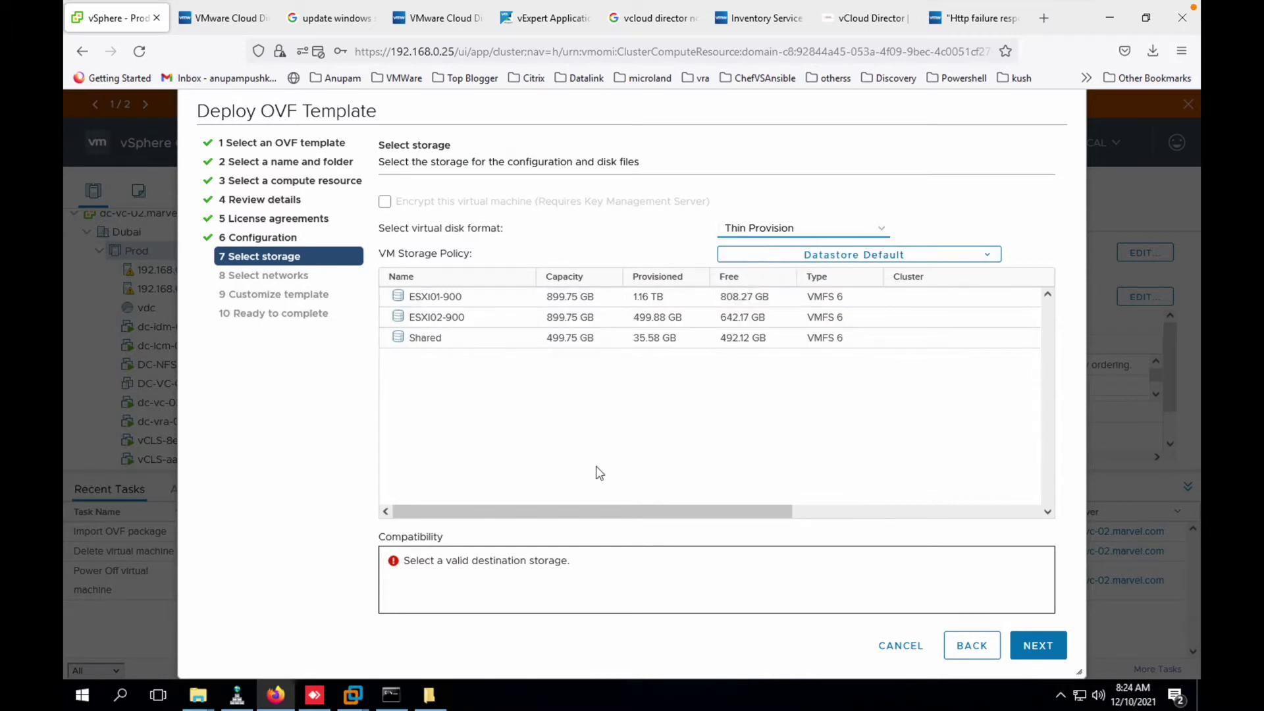
pyautogui.click(477, 301)
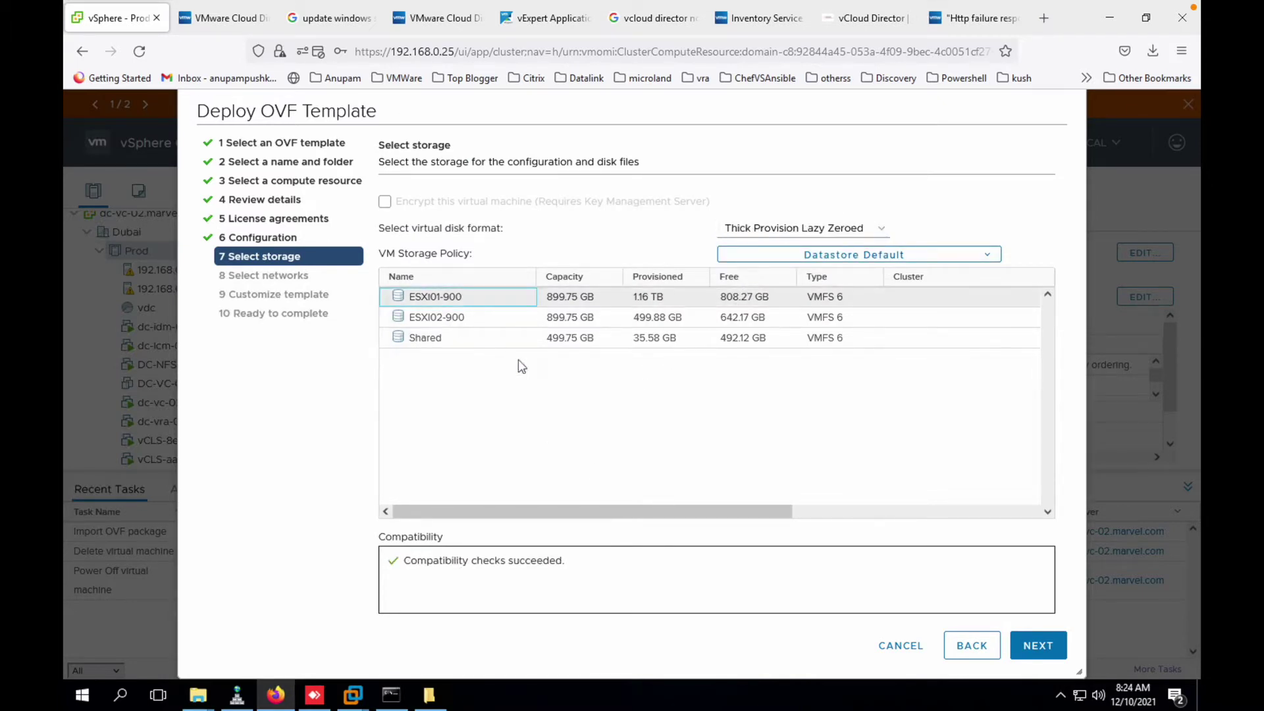
pyautogui.click(1027, 648)
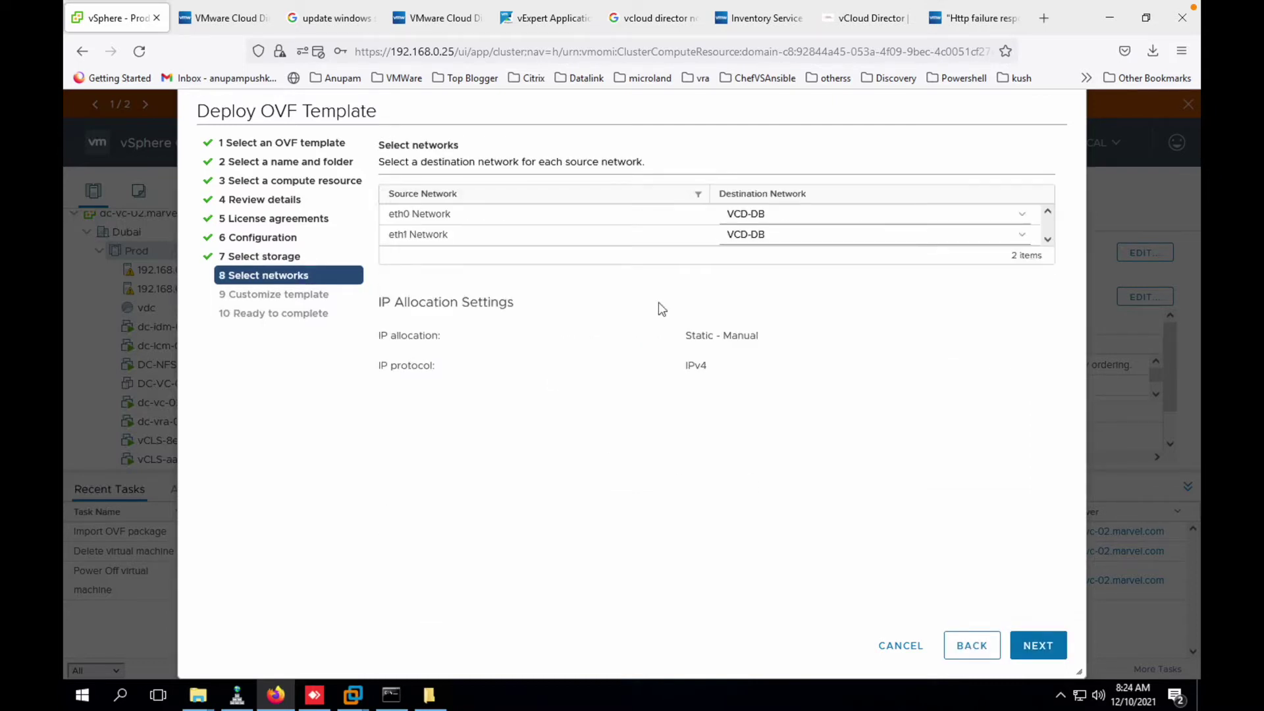
# - Map eth0 to VM Network and keep eth1 on VCD-DB
pyautogui.click(744, 213)
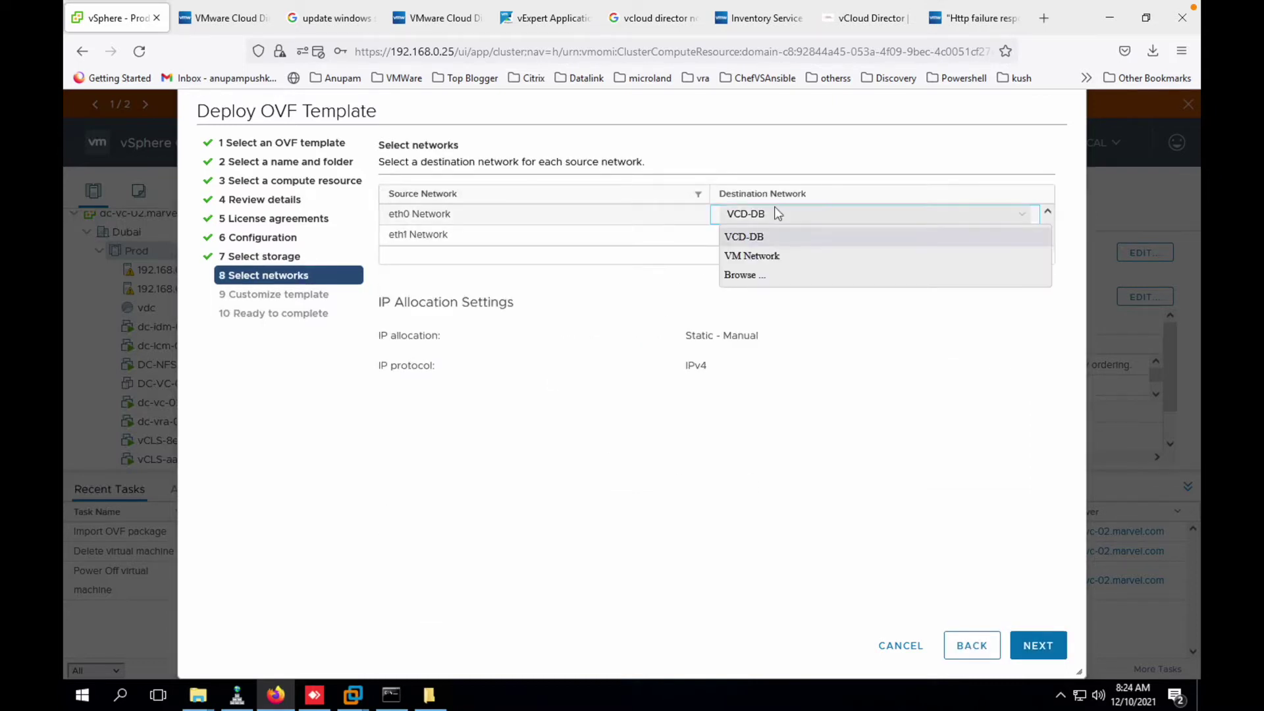
pyautogui.click(752, 257)
pyautogui.click(751, 235)
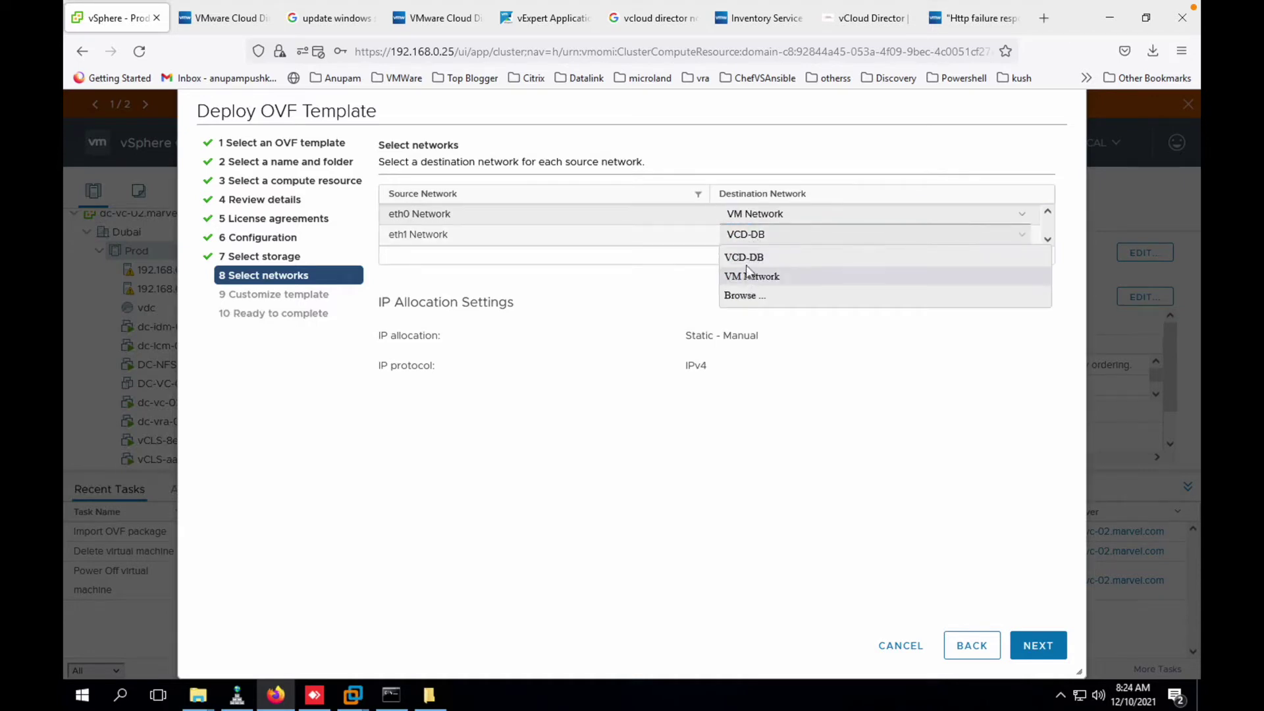
pyautogui.click(652, 261)
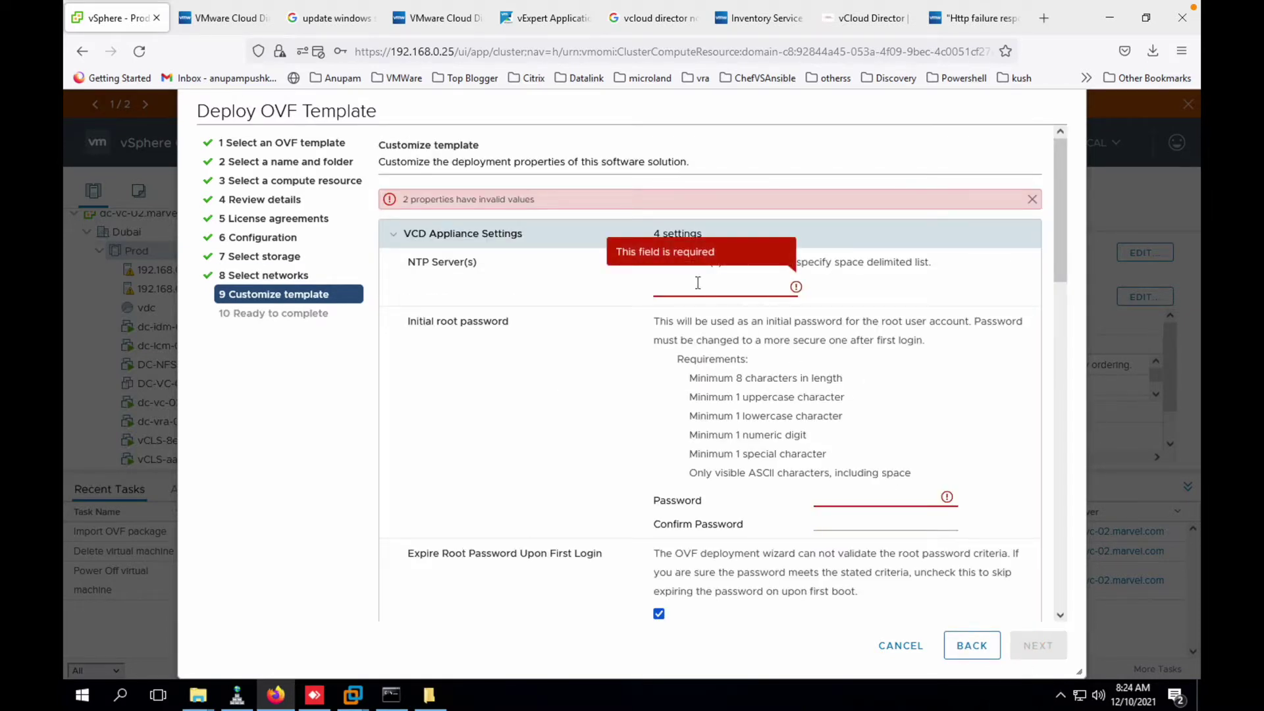
# - Set NTP server ae.pool.ntp.org, the root password, no root expiry, and SSH root login
pyautogui.write('ae')
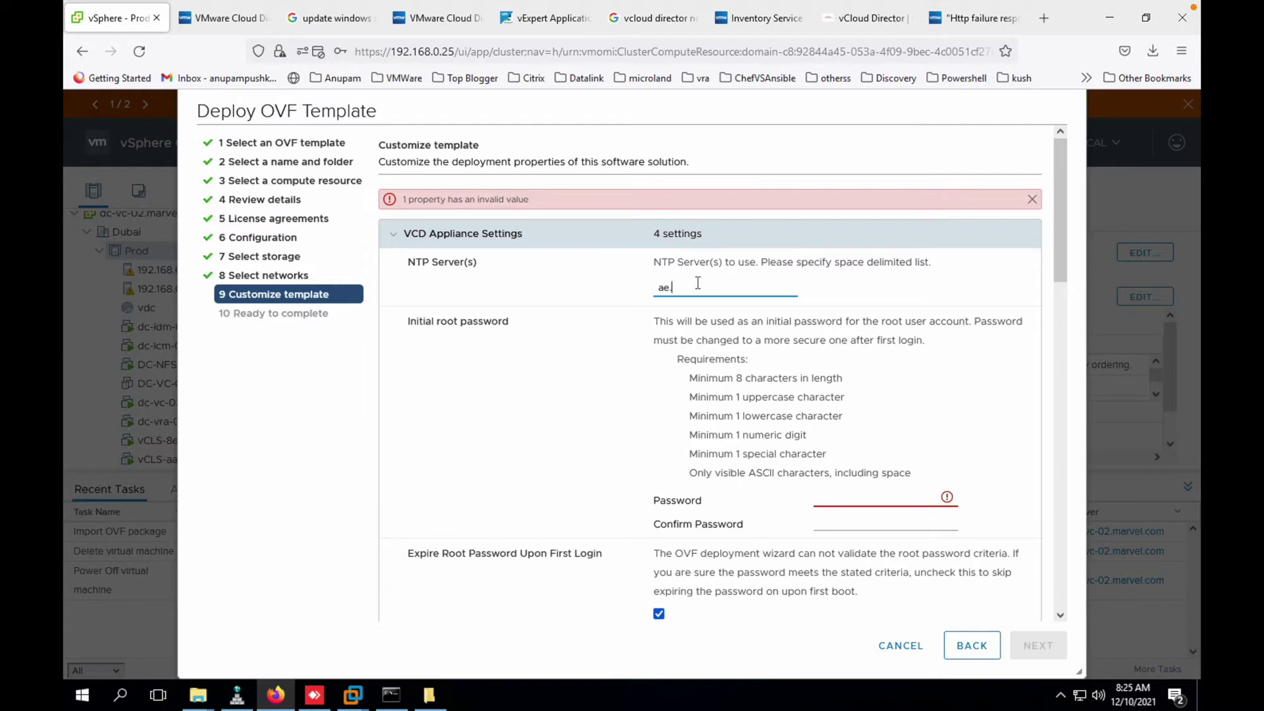
pyautogui.write('.pool.ntp.org')
pyautogui.press('Tab')
pyautogui.write('VM')
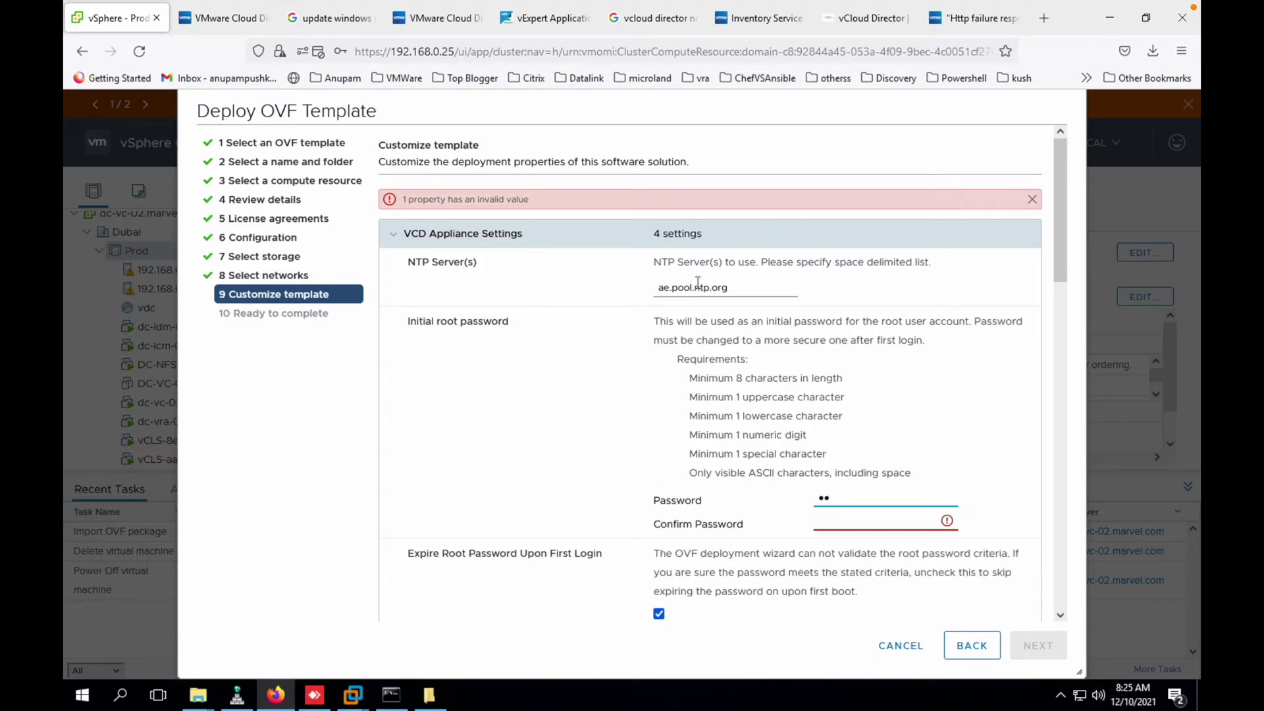
pyautogui.write('ware1!')
pyautogui.press('Tab')
pyautogui.write('V')
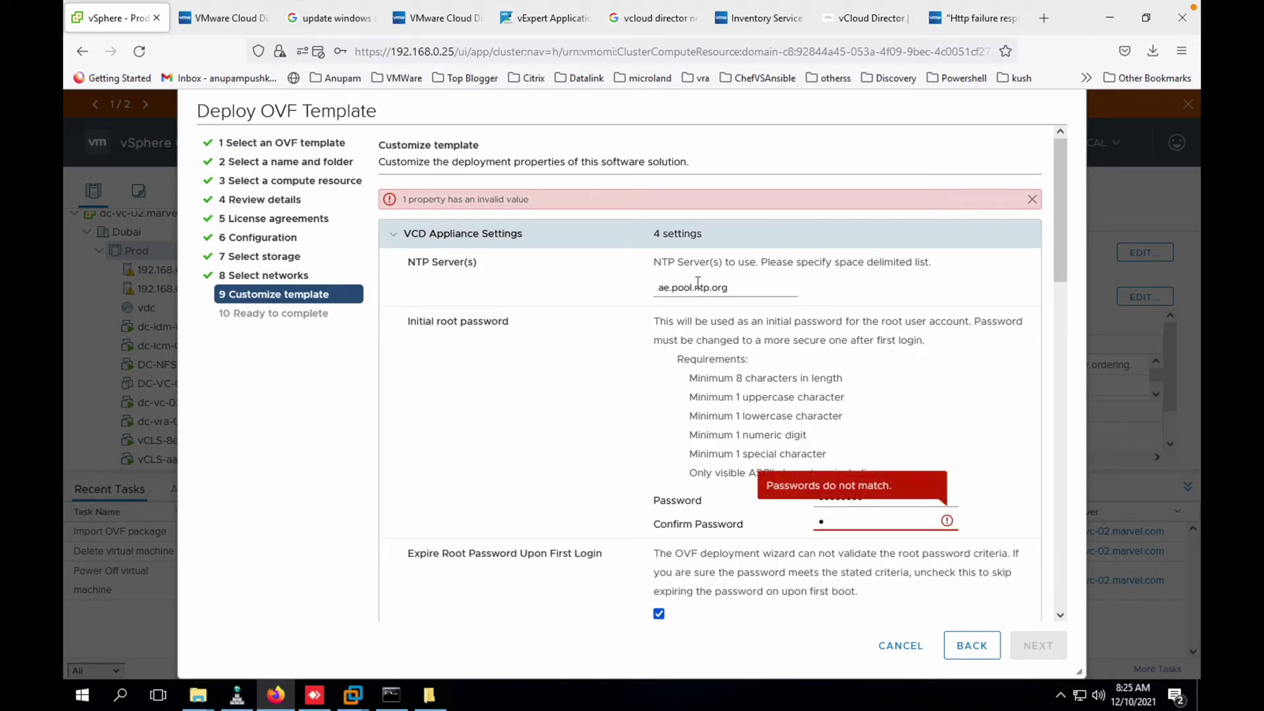
pyautogui.write('Mware1!')
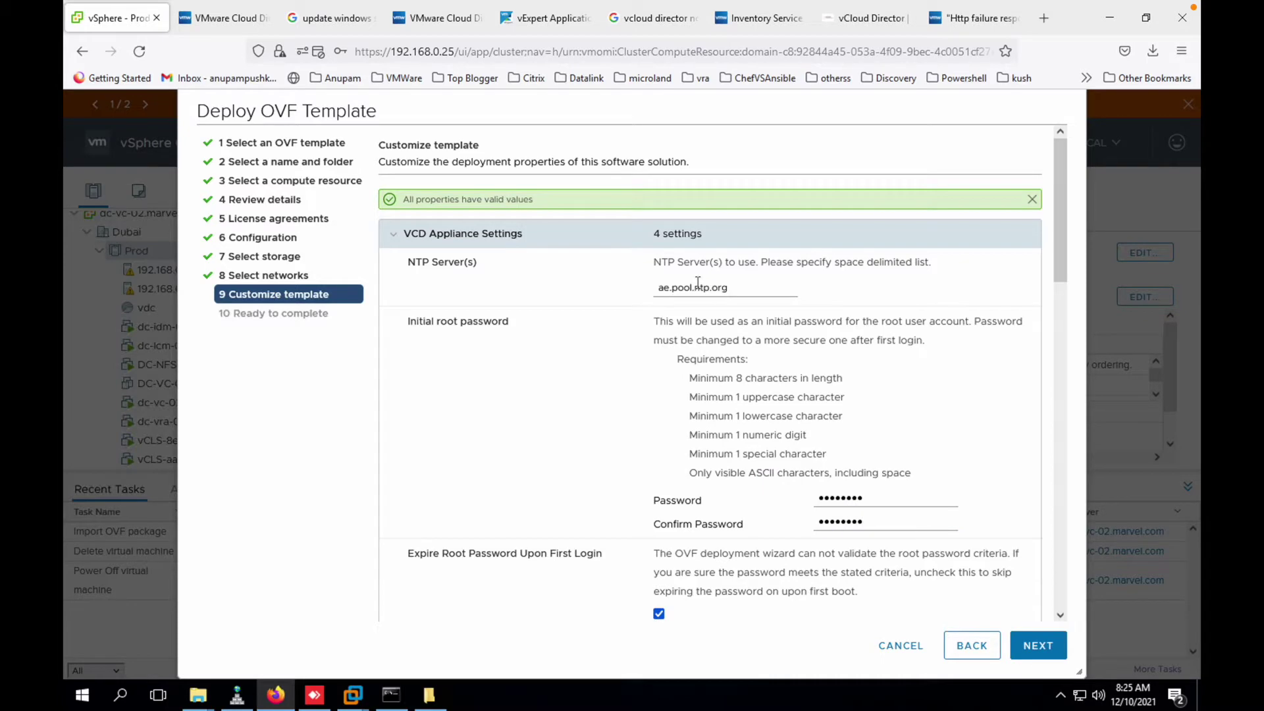
pyautogui.scroll(-3, 698, 282)
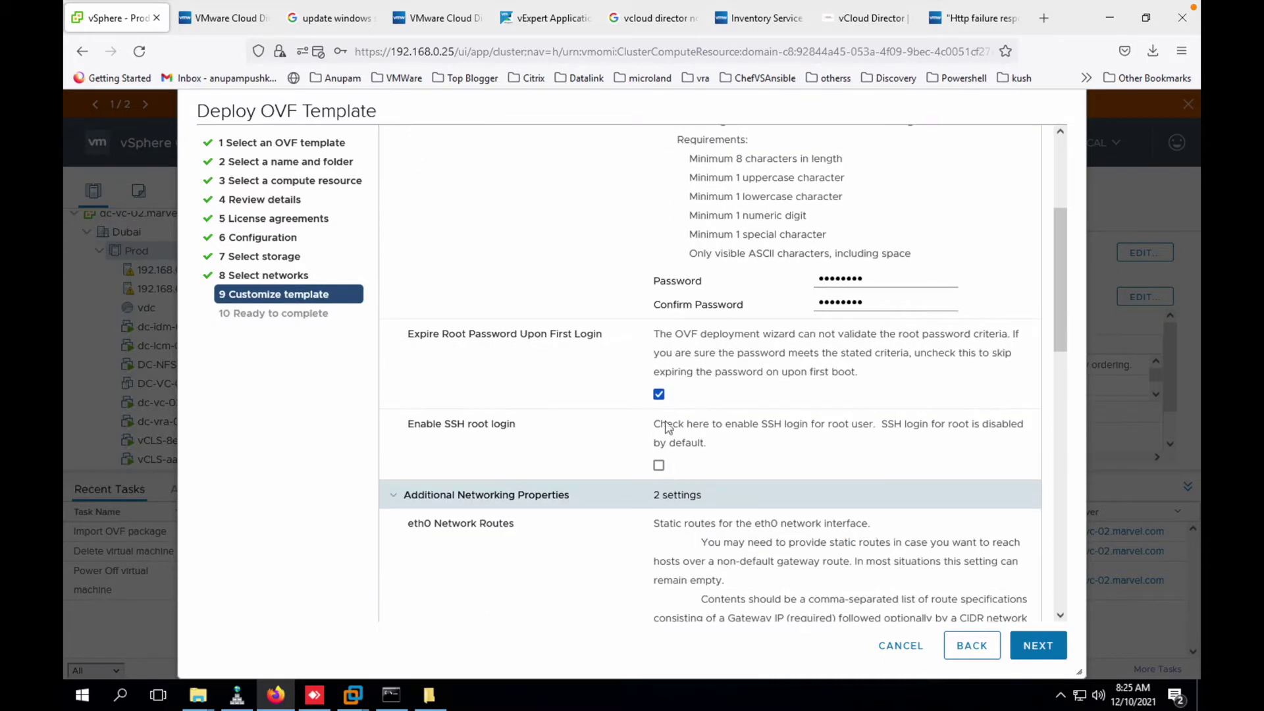
pyautogui.click(658, 395)
pyautogui.click(658, 465)
pyautogui.scroll(-3, 659, 469)
pyautogui.scroll(-3, 659, 468)
# - Enter gateway 192.168.0.1, domain and search path marvel.com, and the DNS server
pyautogui.click(679, 489)
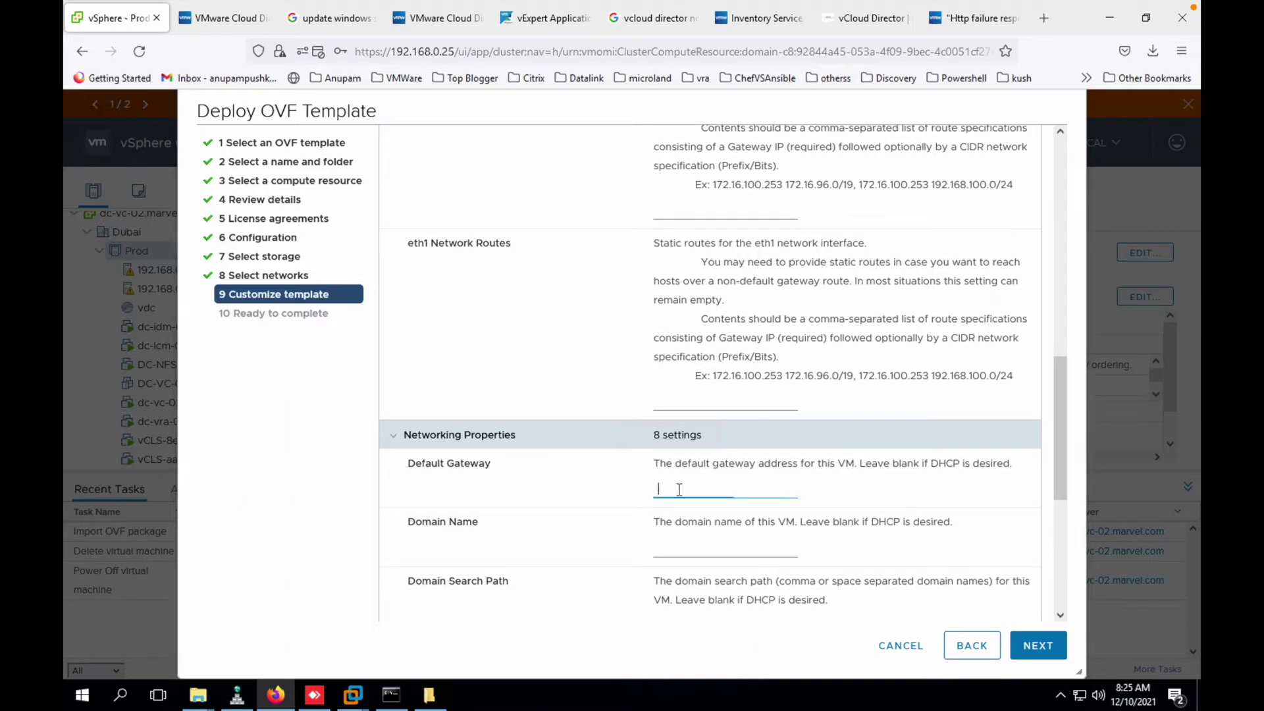
pyautogui.write('192.168.0.1')
pyautogui.press('Tab')
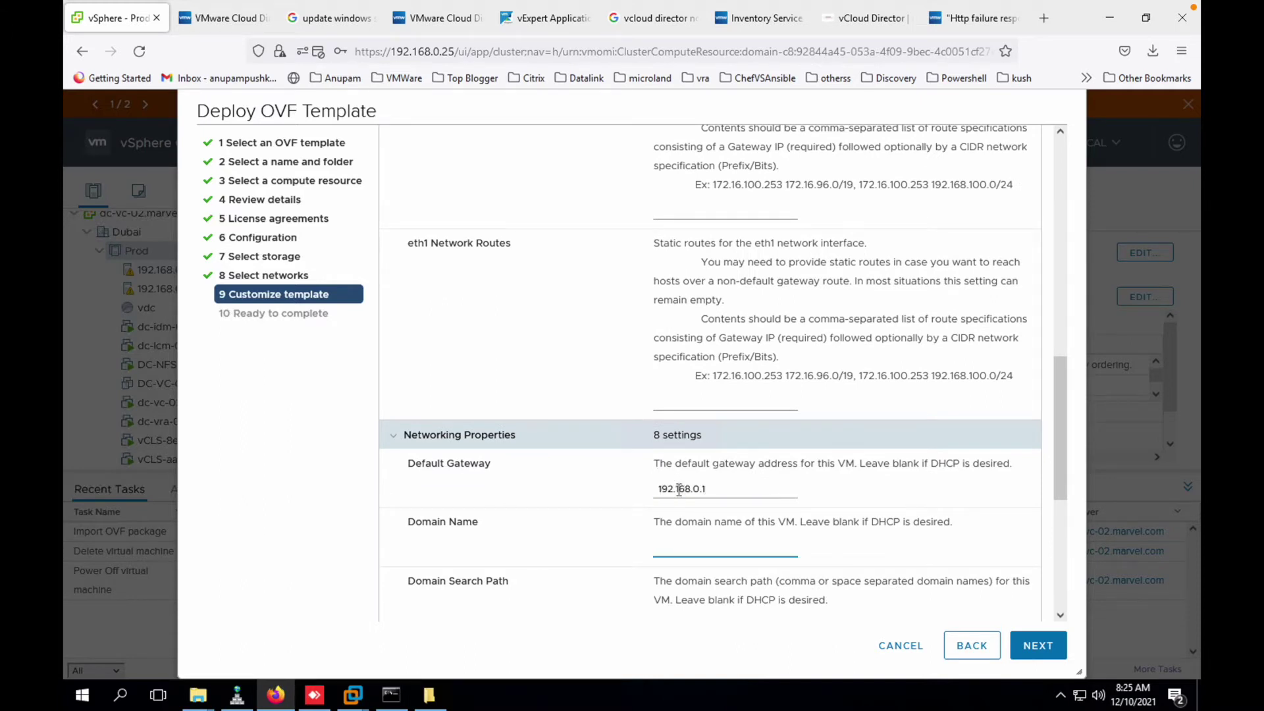
pyautogui.hotkey('shift', 'Tab')
pyautogui.hotkey('ctrl', 'c')
pyautogui.press('Tab')
pyautogui.write('marvel.com')
pyautogui.press('Tab')
pyautogui.write('marvel.')
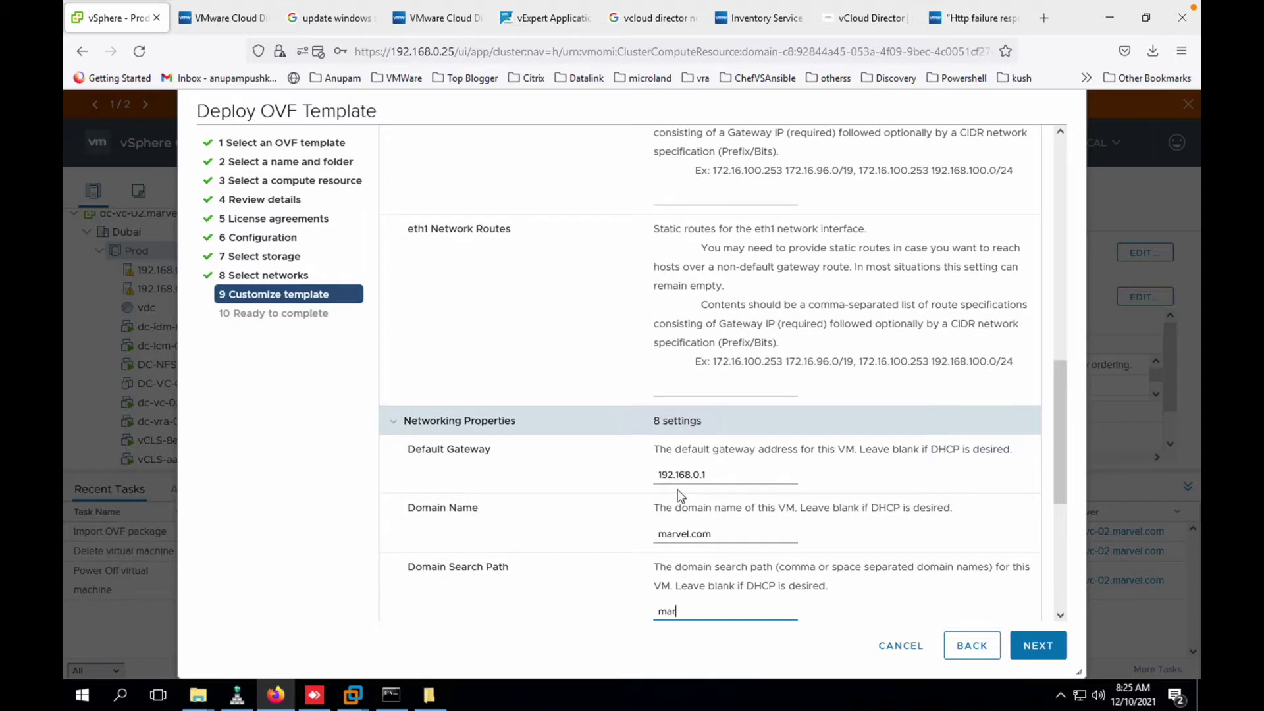
pyautogui.write('com')
pyautogui.press('Tab')
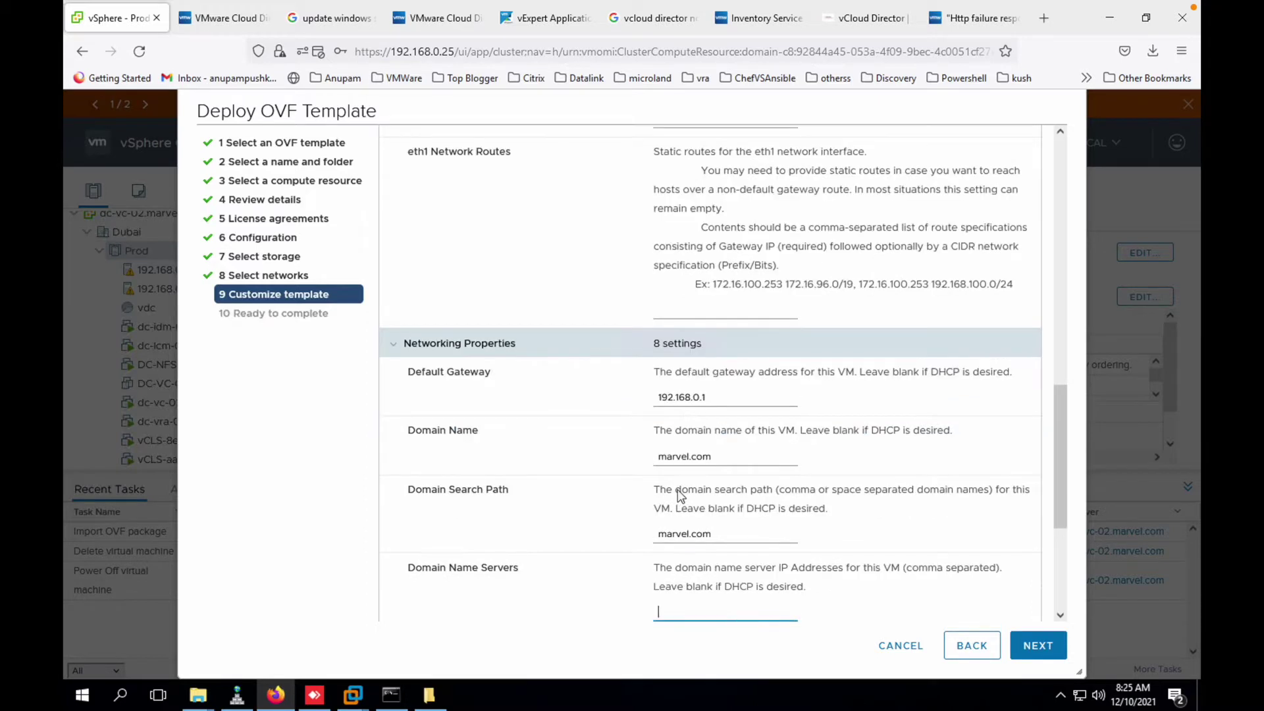
pyautogui.hotkey('ctrl', 'v')
pyautogui.write('0')
# - Give eth0 its static IP with mask 255.255.255.0, and eth1 10.0.0.10/255.255.255.0
pyautogui.press('Tab')
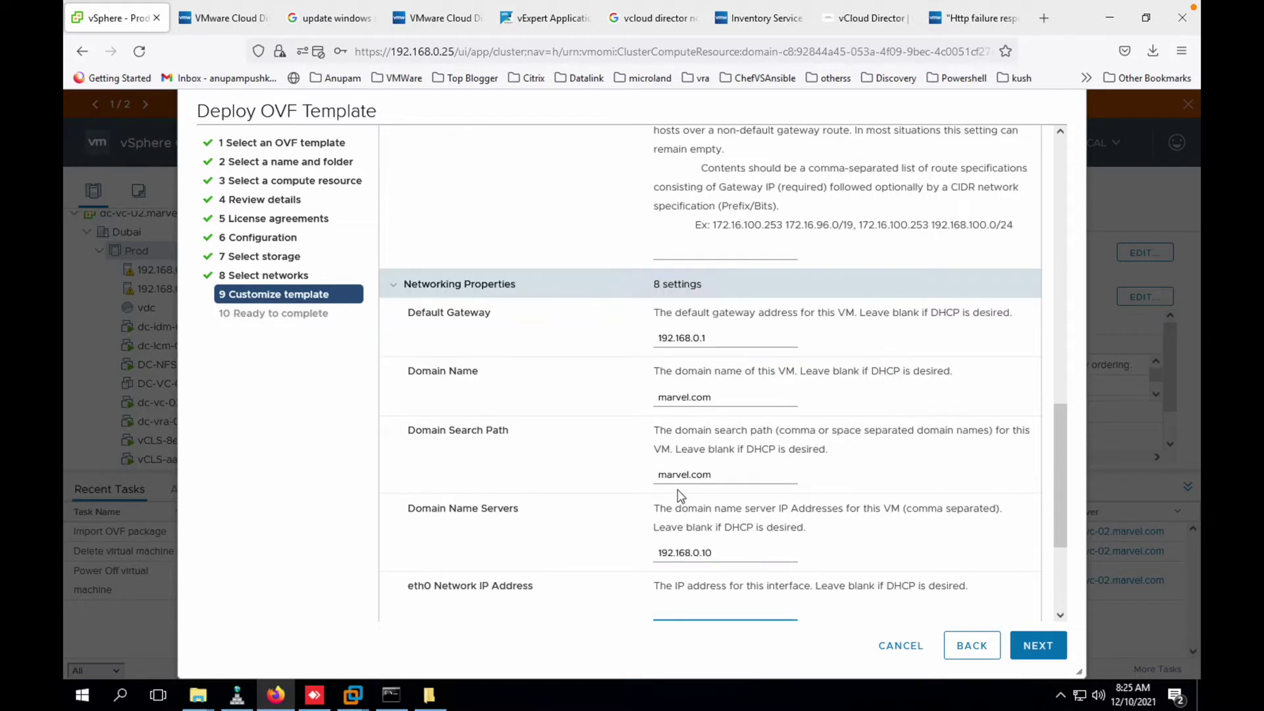
pyautogui.hotkey('ctrl', 'v')
pyautogui.press('BackSpace')
pyautogui.write('30')
pyautogui.press('Tab')
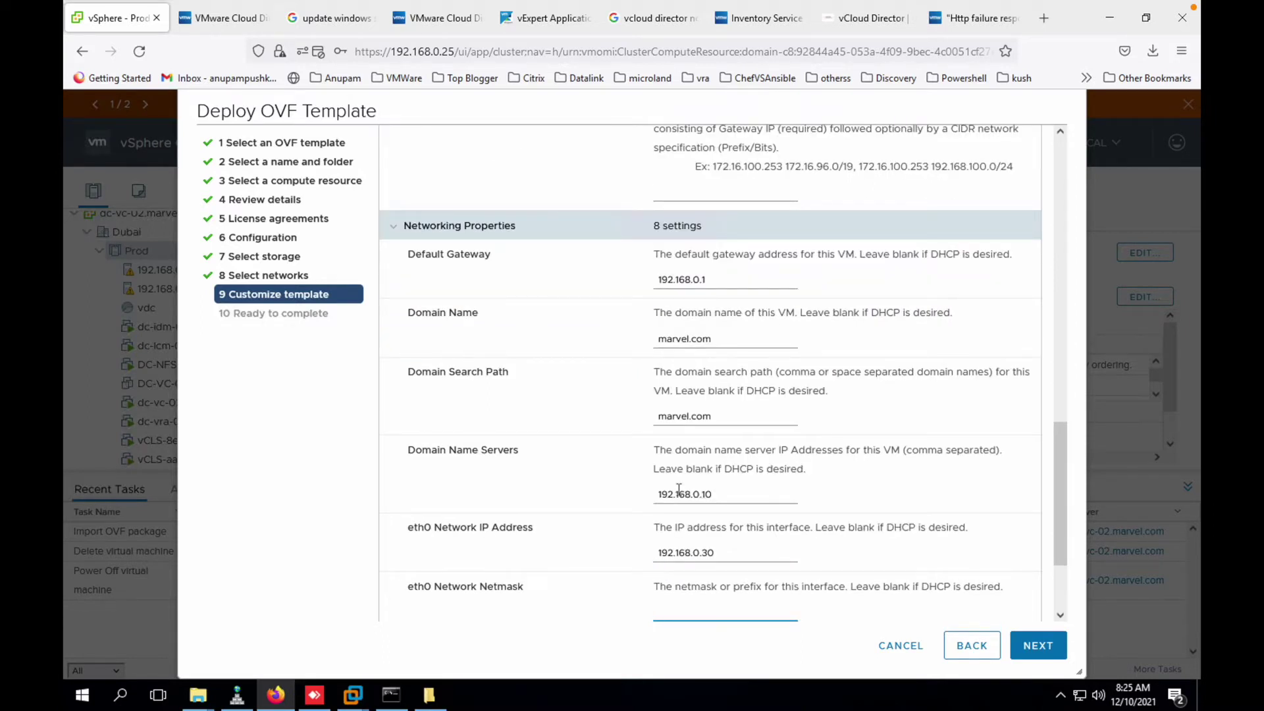
pyautogui.write('255.255.255.0')
pyautogui.scroll(-2, 678, 491)
pyautogui.click(702, 544)
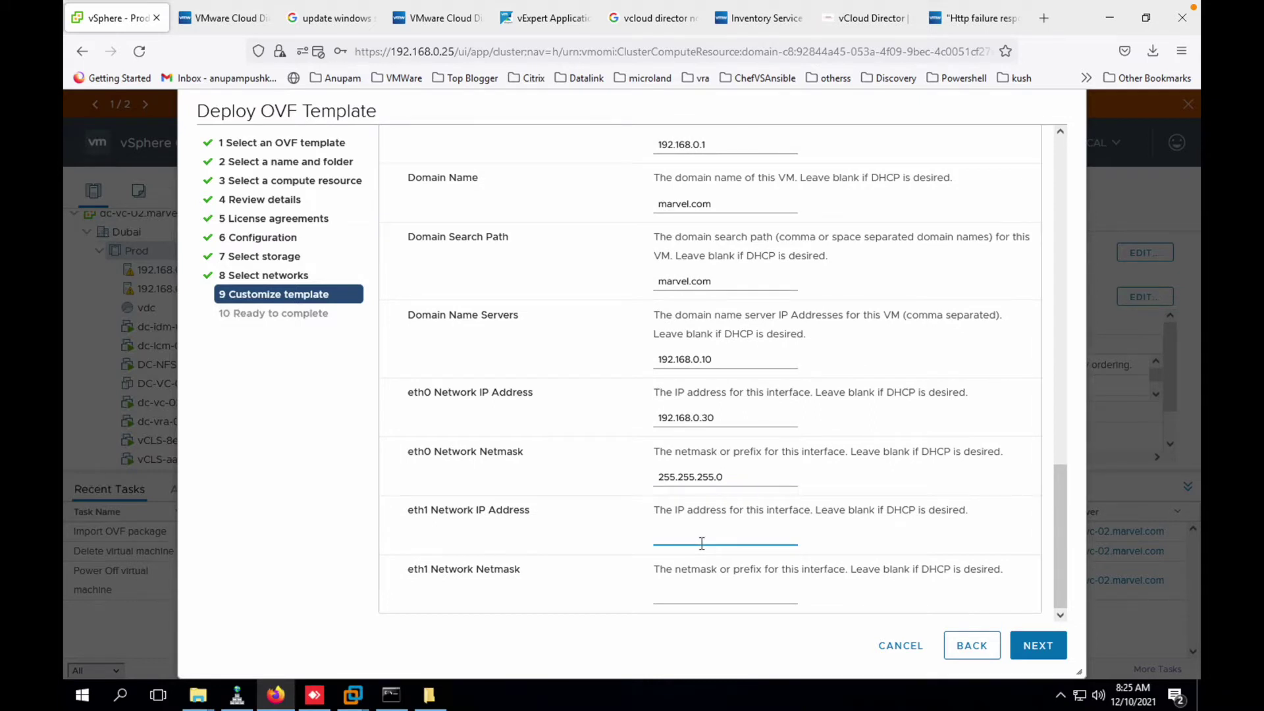
pyautogui.write('10.0.0.10')
pyautogui.press('Tab')
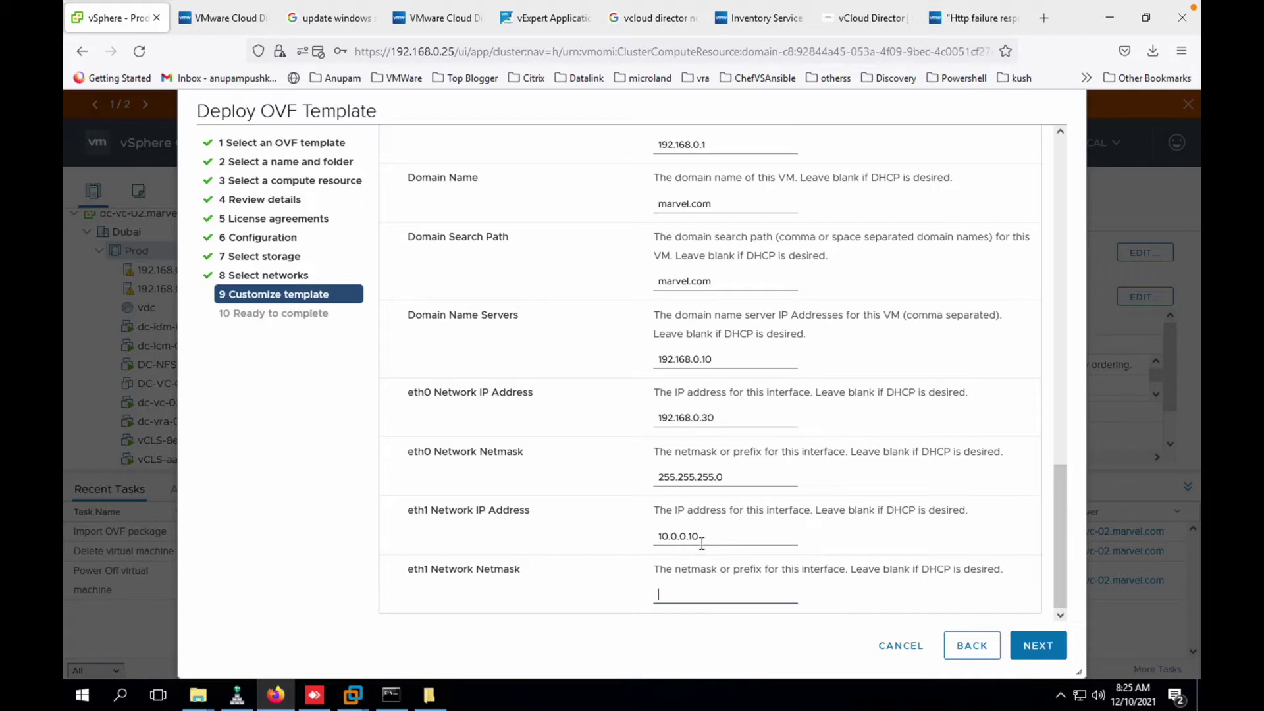
pyautogui.write('255.255.255.0')
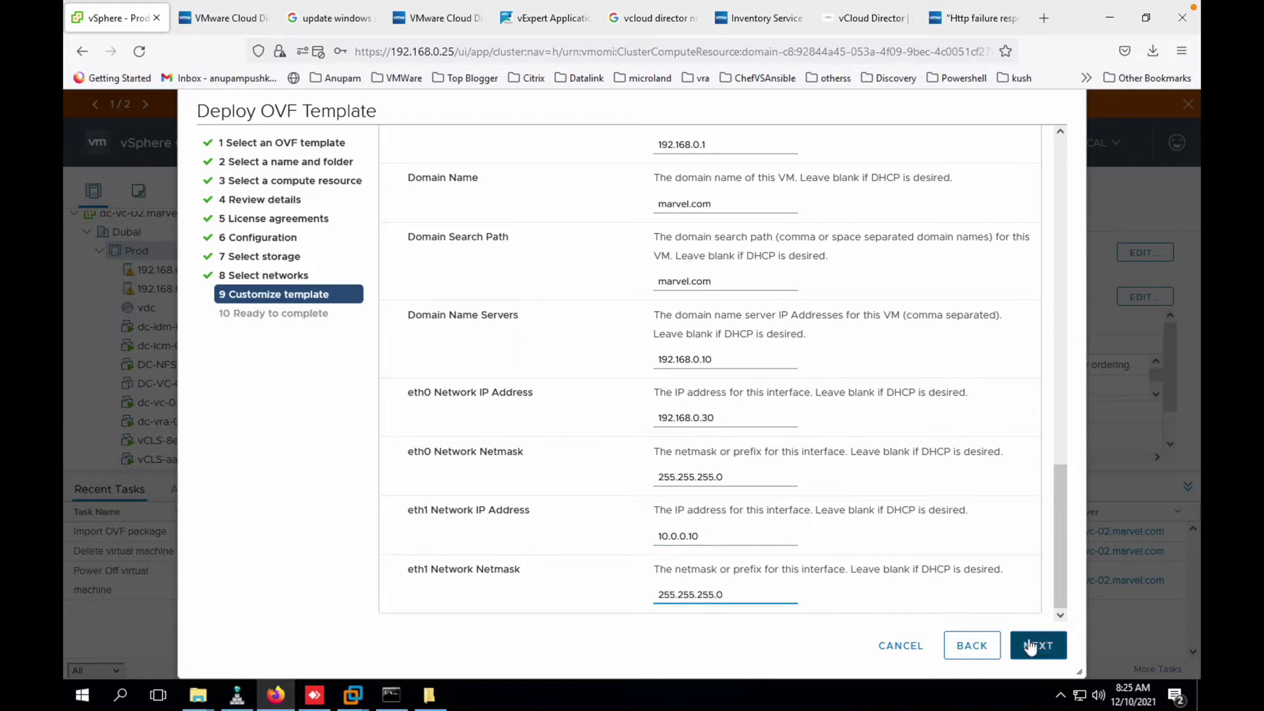
pyautogui.click(1031, 648)
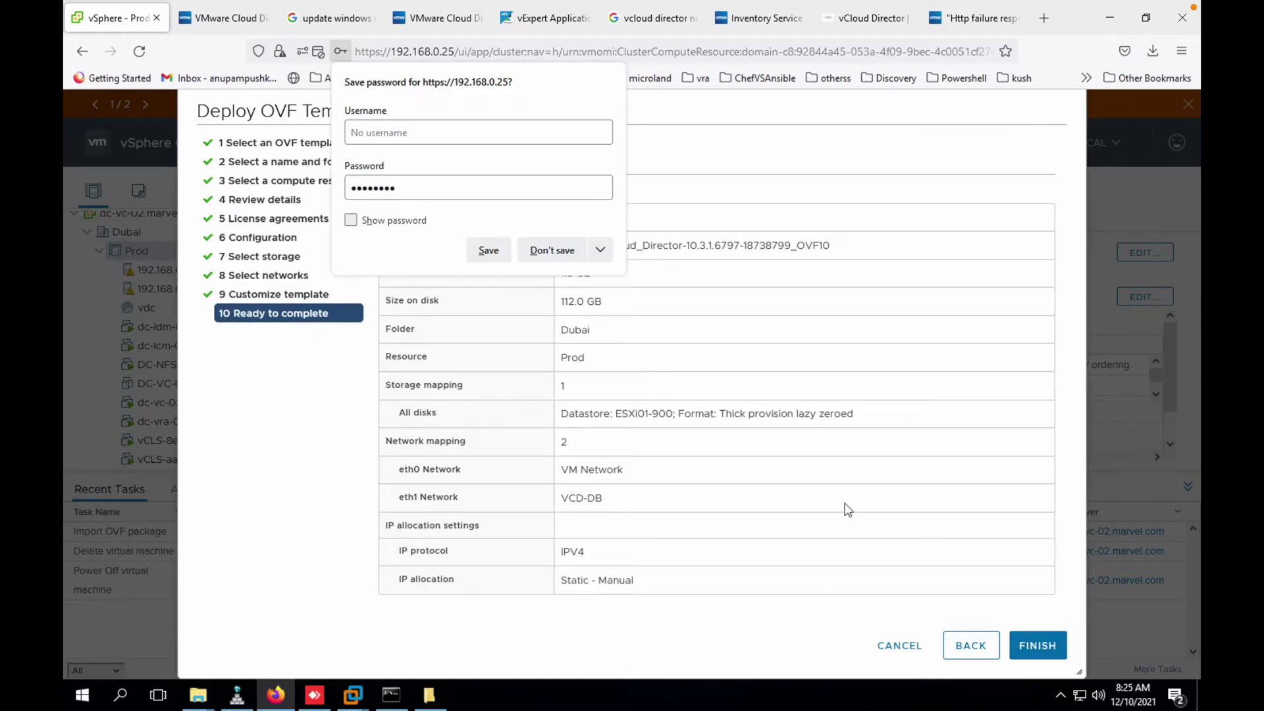
# - Dismiss the save-password prompt and switch the virtual disk format to Thin Provision
pyautogui.click(556, 251)
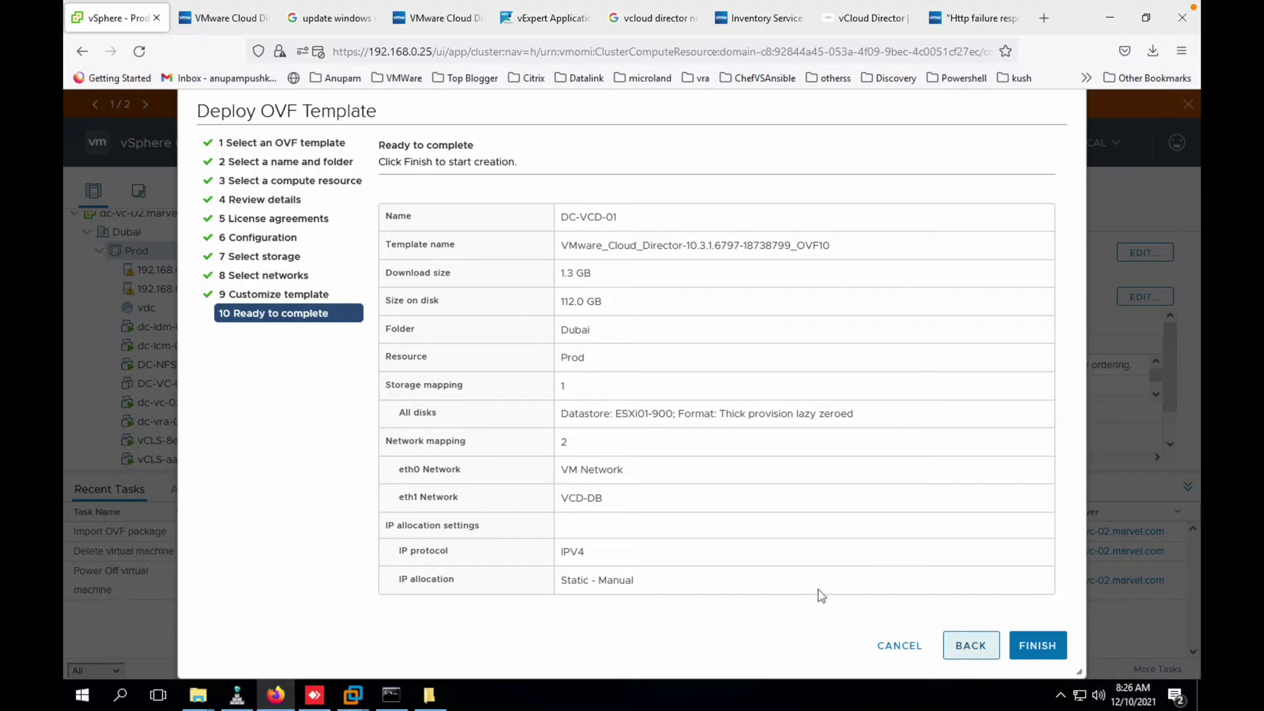
pyautogui.click(969, 649)
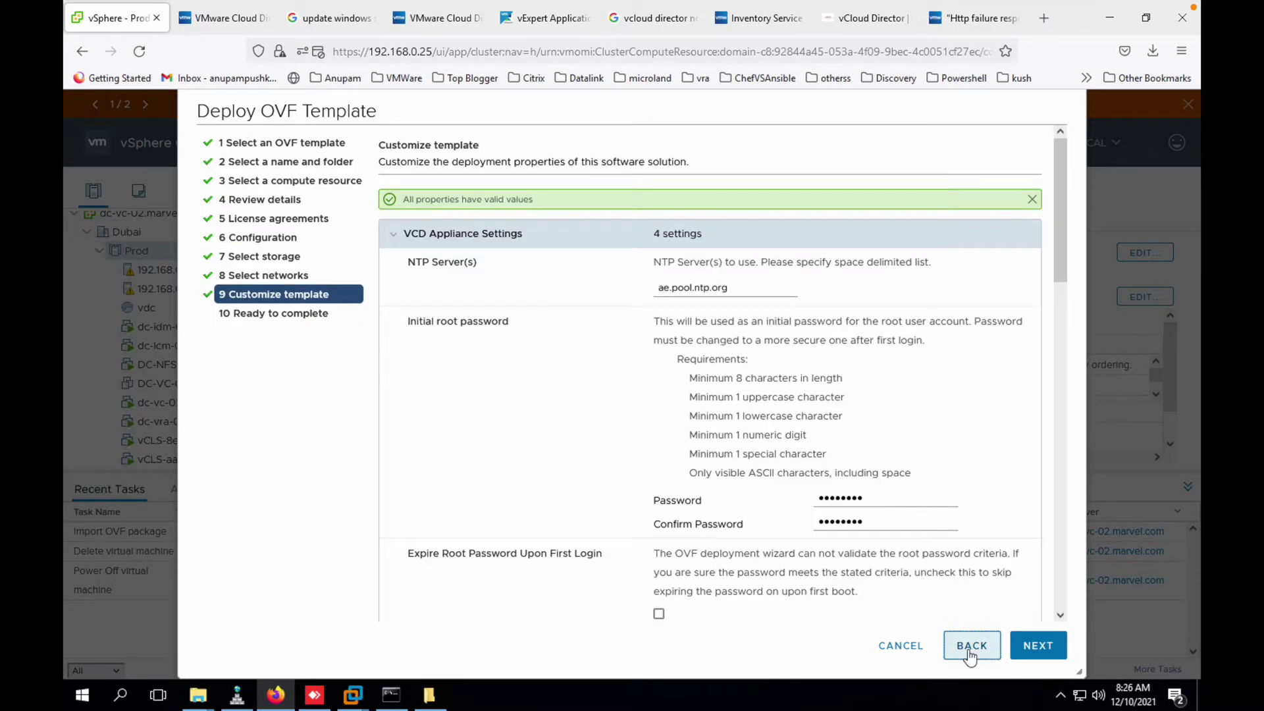
pyautogui.click(971, 647)
pyautogui.click(969, 650)
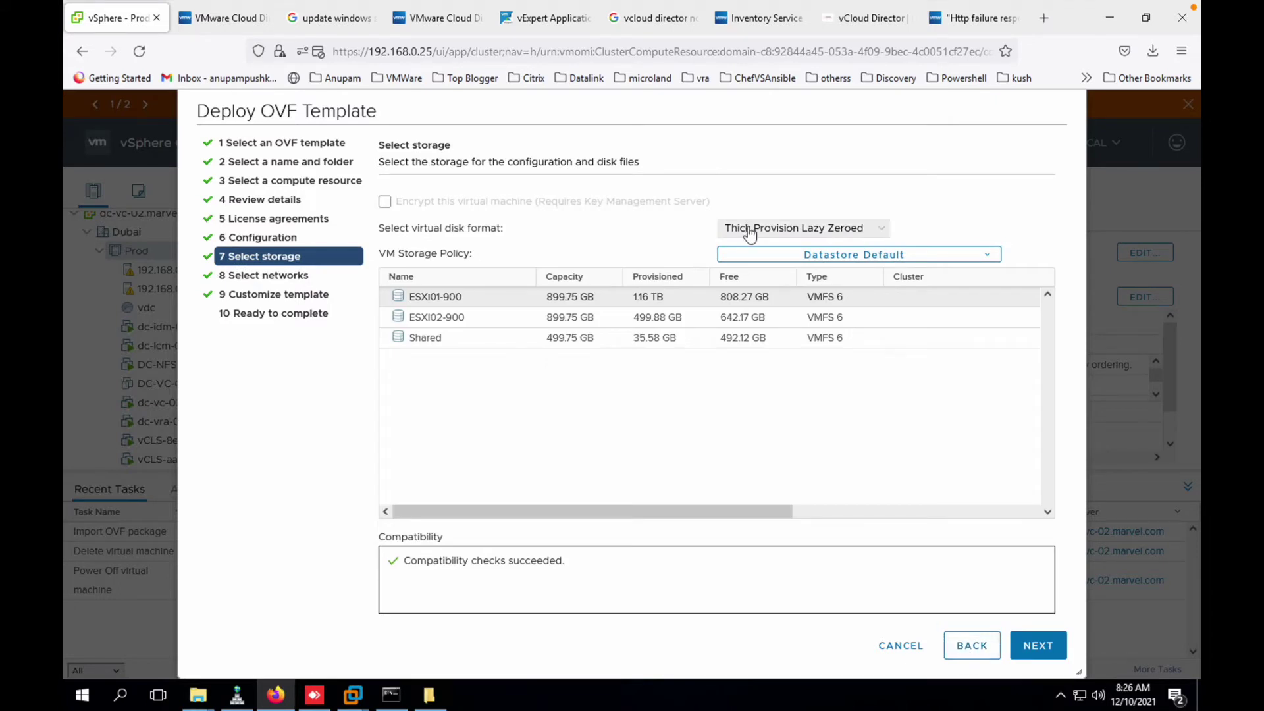
pyautogui.click(748, 227)
pyautogui.click(746, 288)
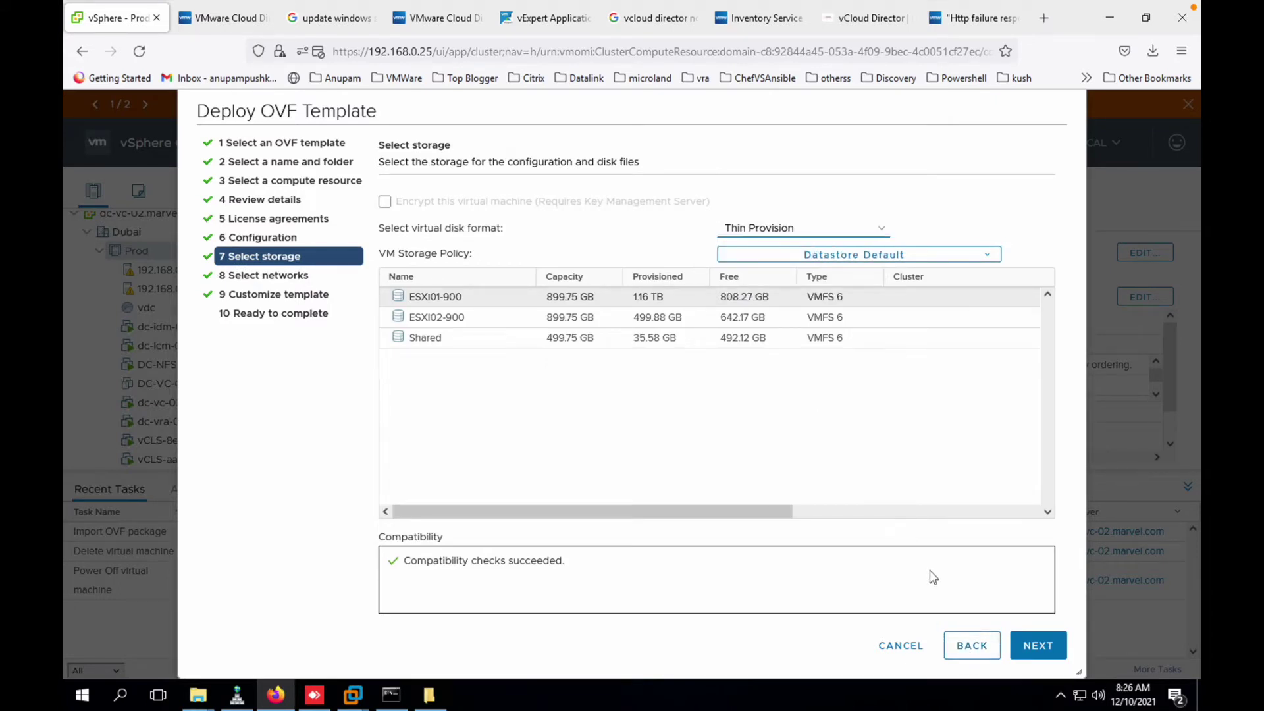
# - Advance through the remaining wizard pages and finish deploying DC-VCD-01
pyautogui.click(1047, 651)
pyautogui.click(1045, 652)
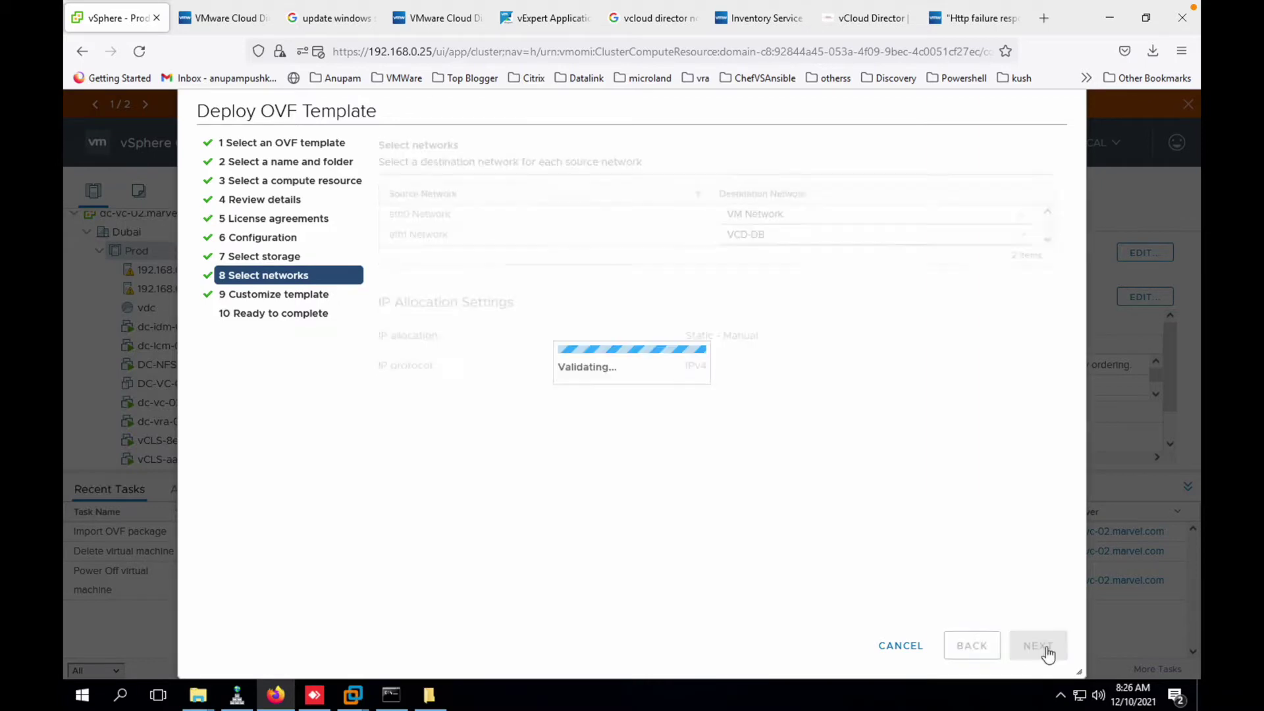
pyautogui.scroll(-15, 892, 539)
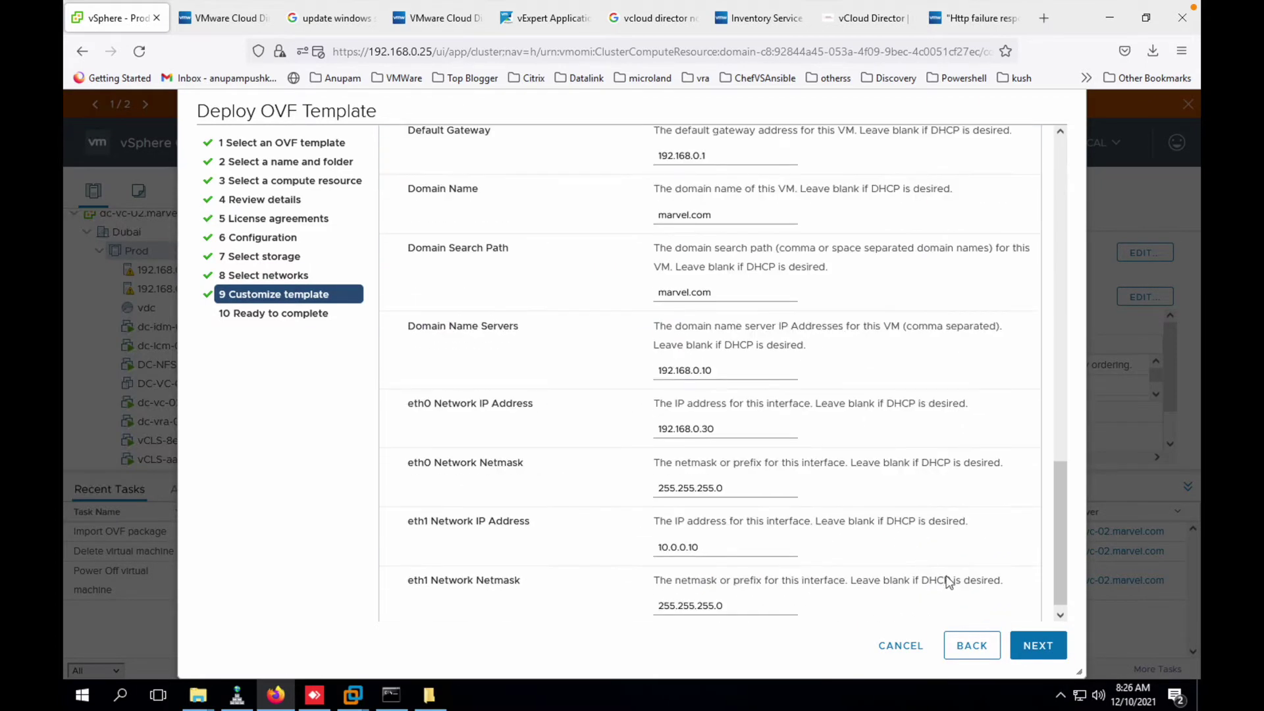
pyautogui.click(1039, 646)
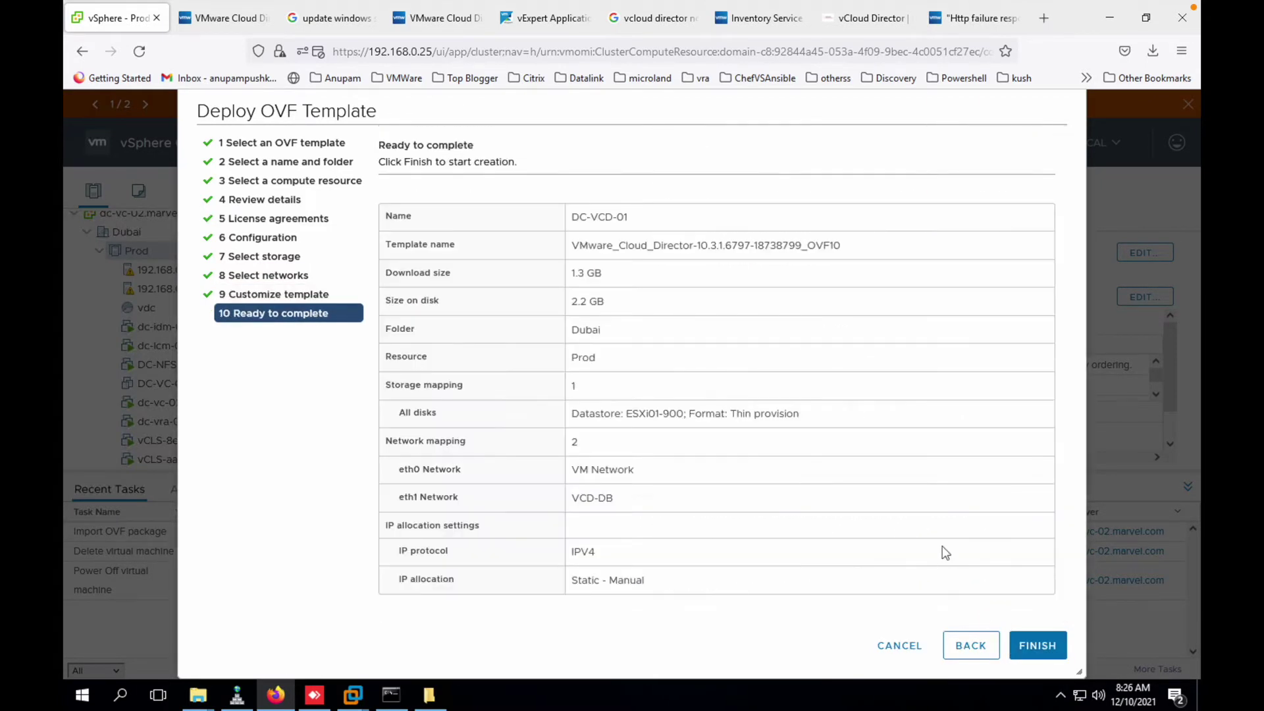
pyautogui.click(1043, 649)
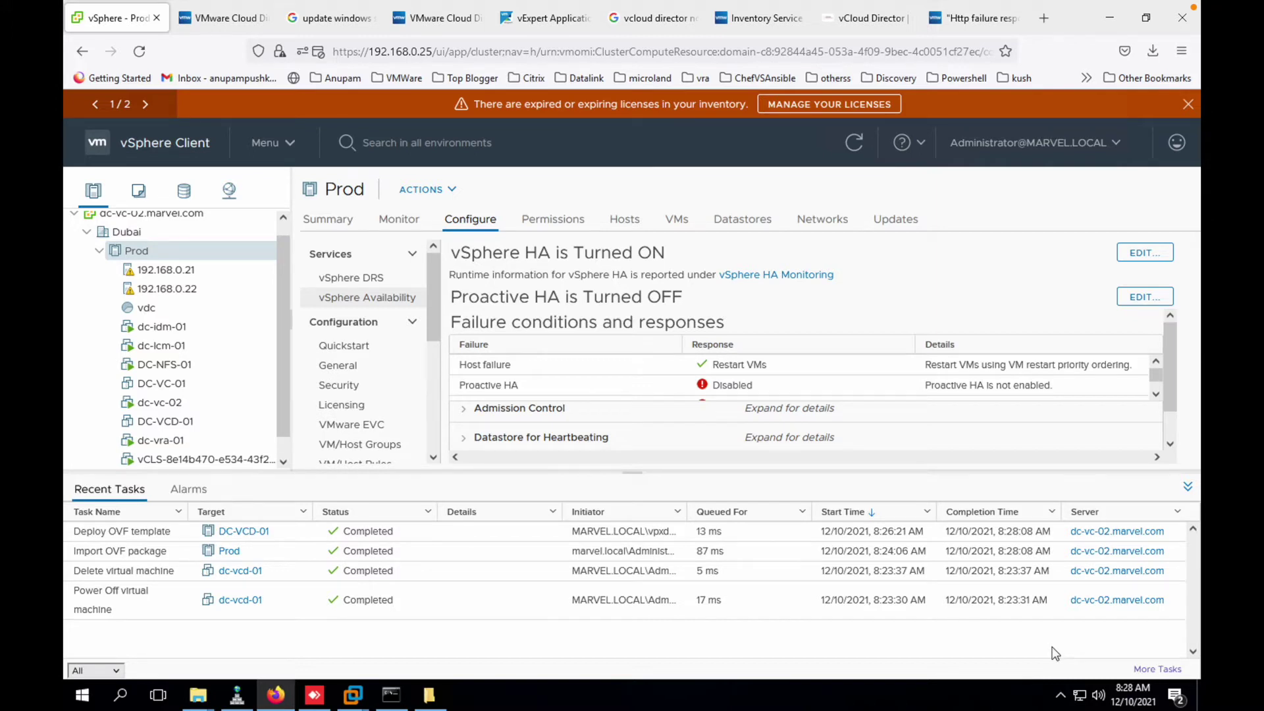
# - Select DC-VCD-01 in the inventory and power it on
pyautogui.click(165, 421)
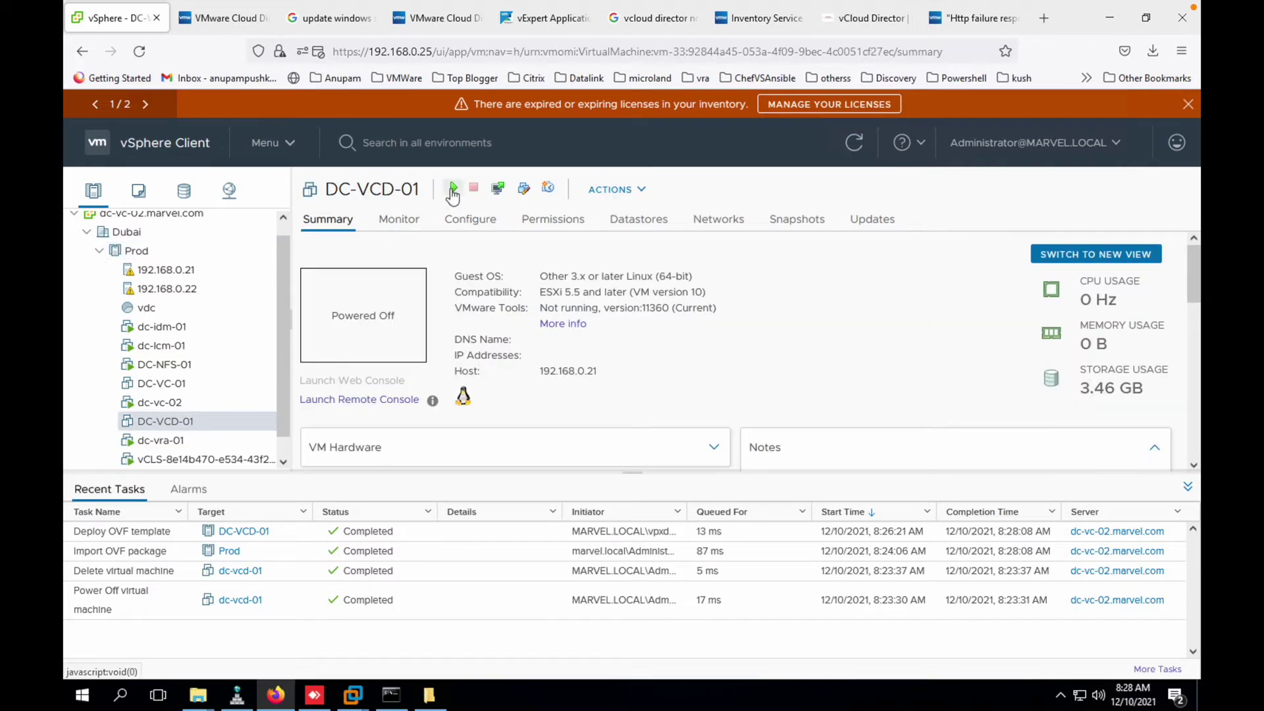
pyautogui.click(453, 189)
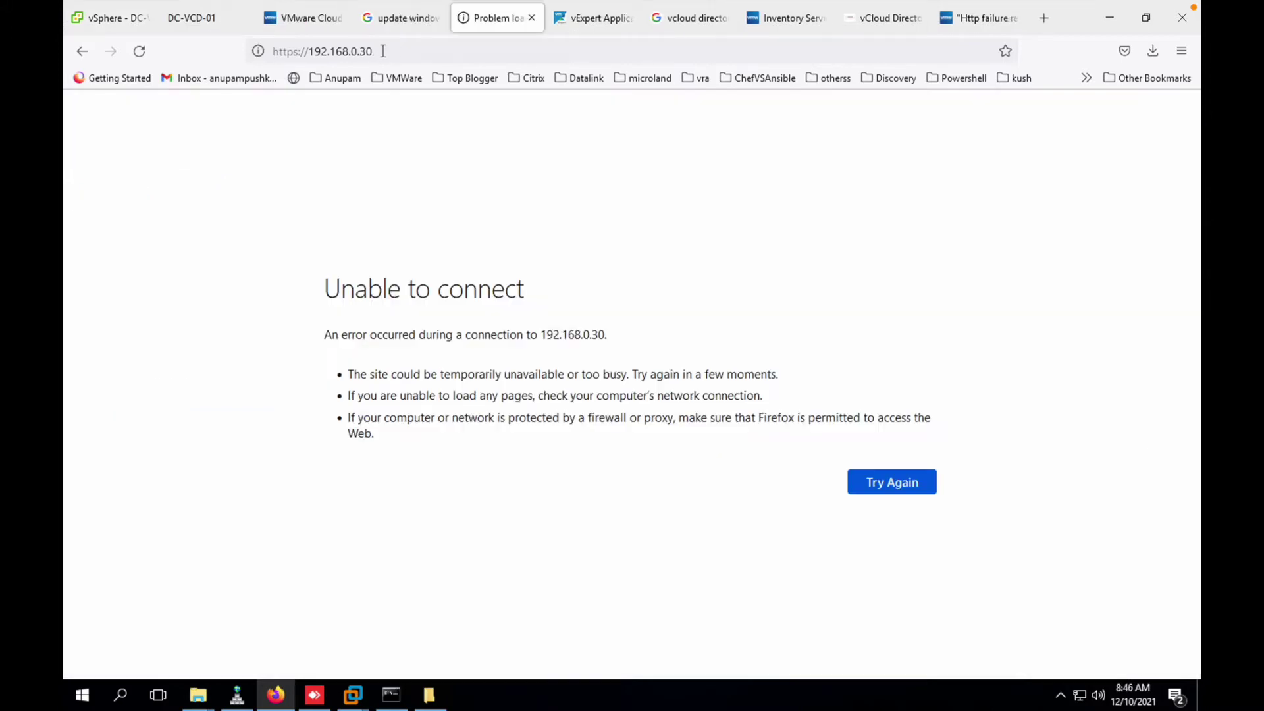
# - Open the appliance management page on port 5480, bypass the certificate warning, and log in
pyautogui.click(388, 52)
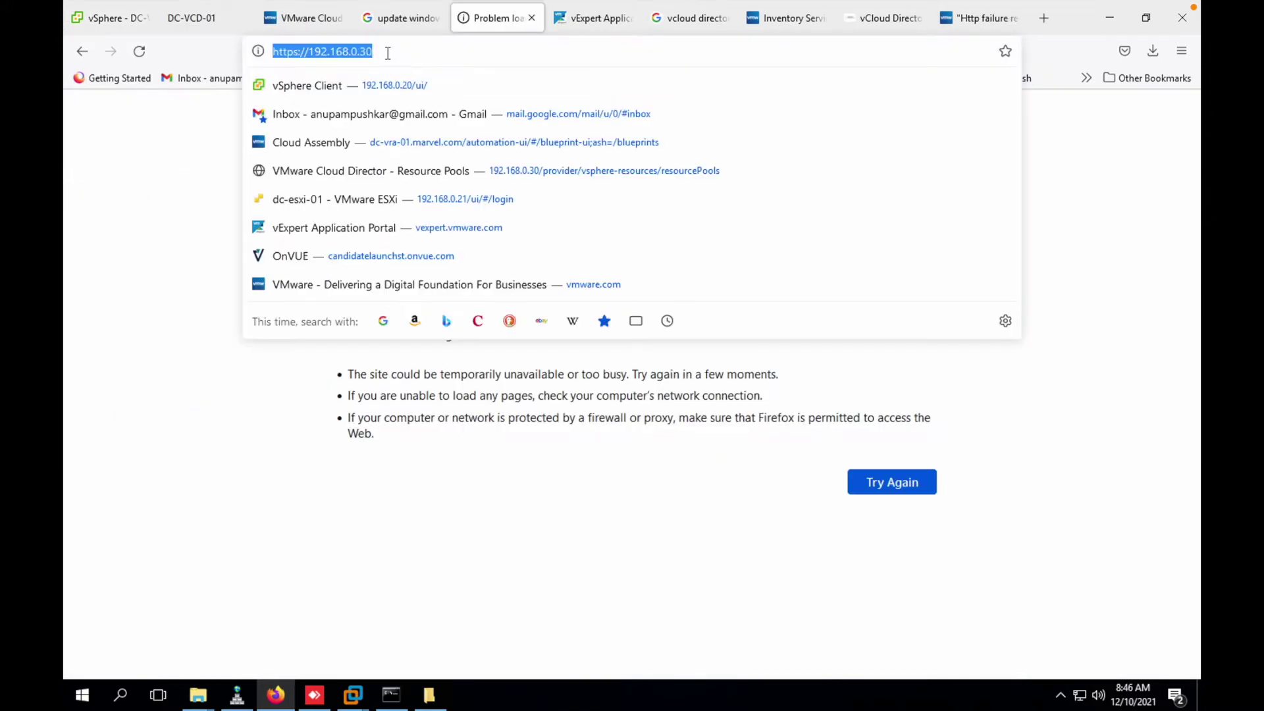
pyautogui.click(388, 53)
pyautogui.write(':')
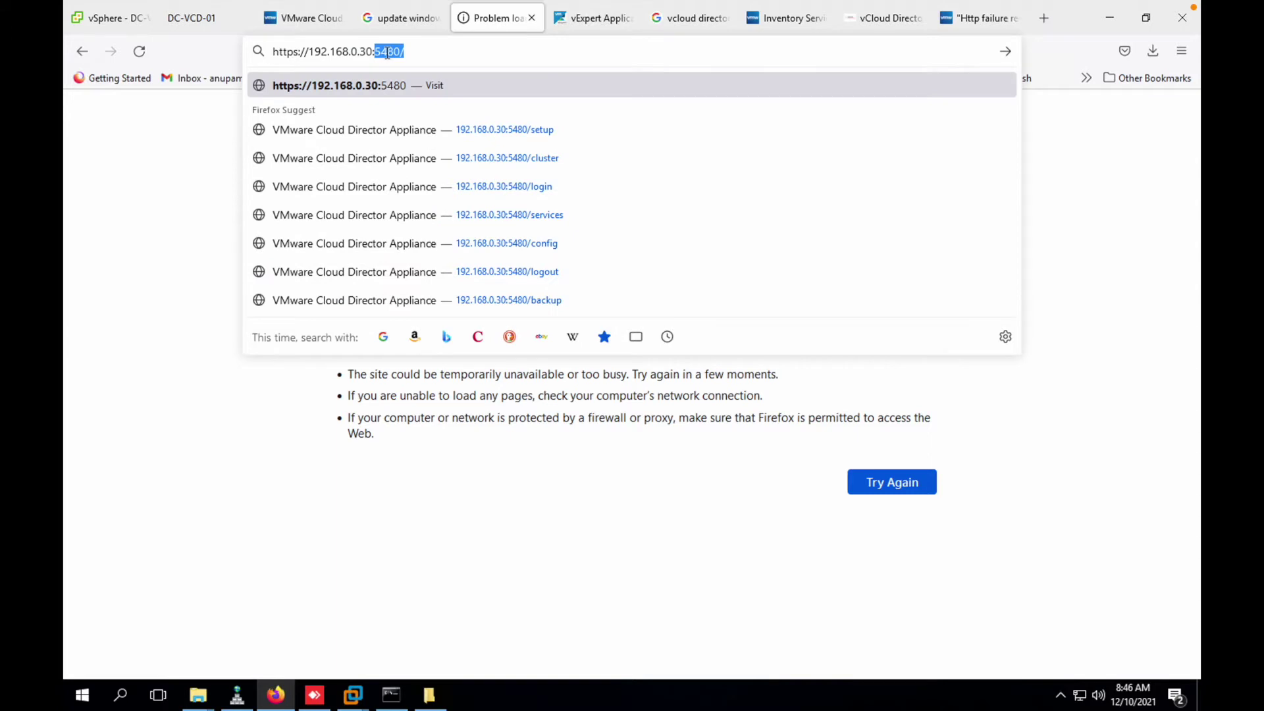
pyautogui.write('5480/')
pyautogui.press('Return')
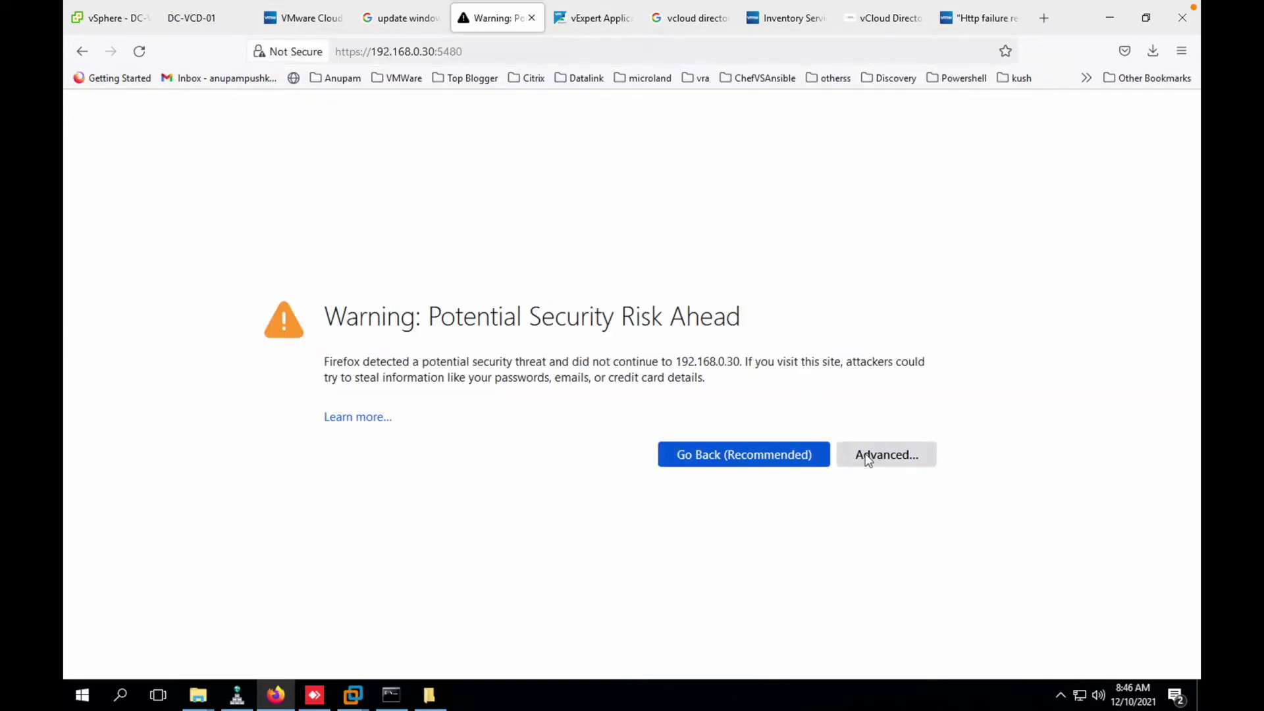
pyautogui.click(867, 457)
pyautogui.click(770, 625)
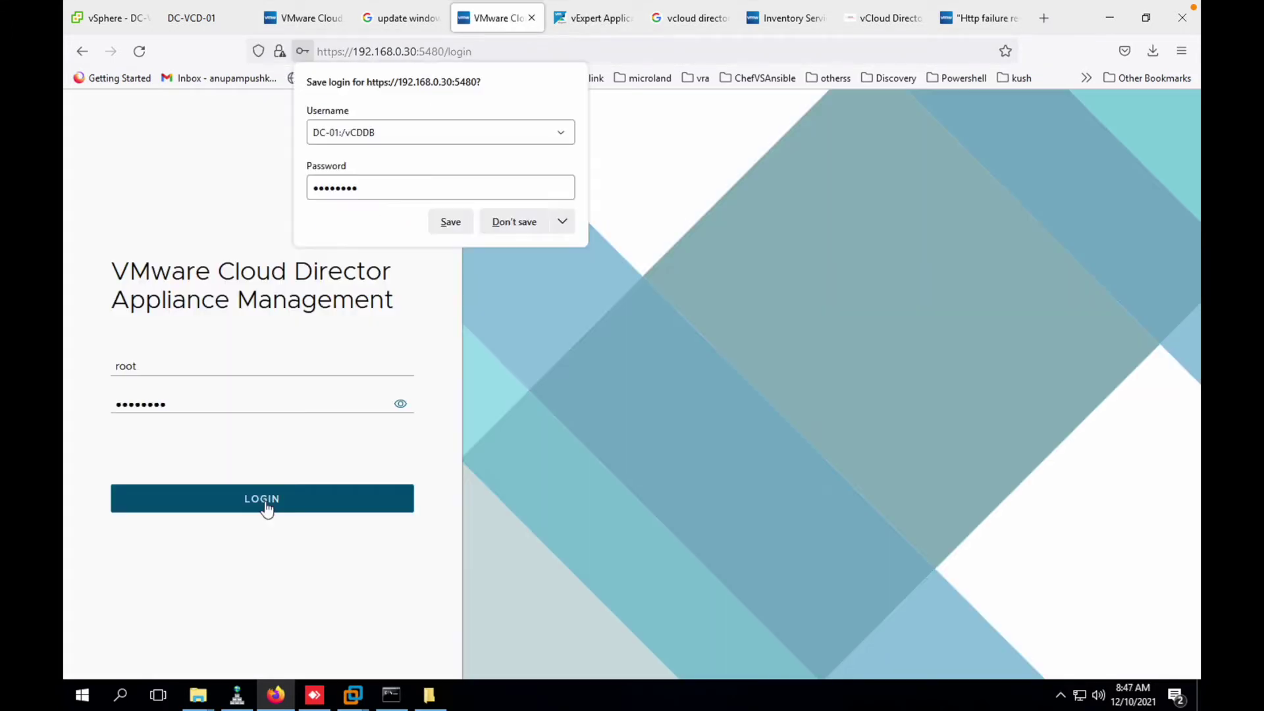
pyautogui.click(266, 507)
# - Validate NFS share 192.168.0.11:/nfsfileshare, set the DB password, and disable CEIP
pyautogui.doubleClick(499, 243)
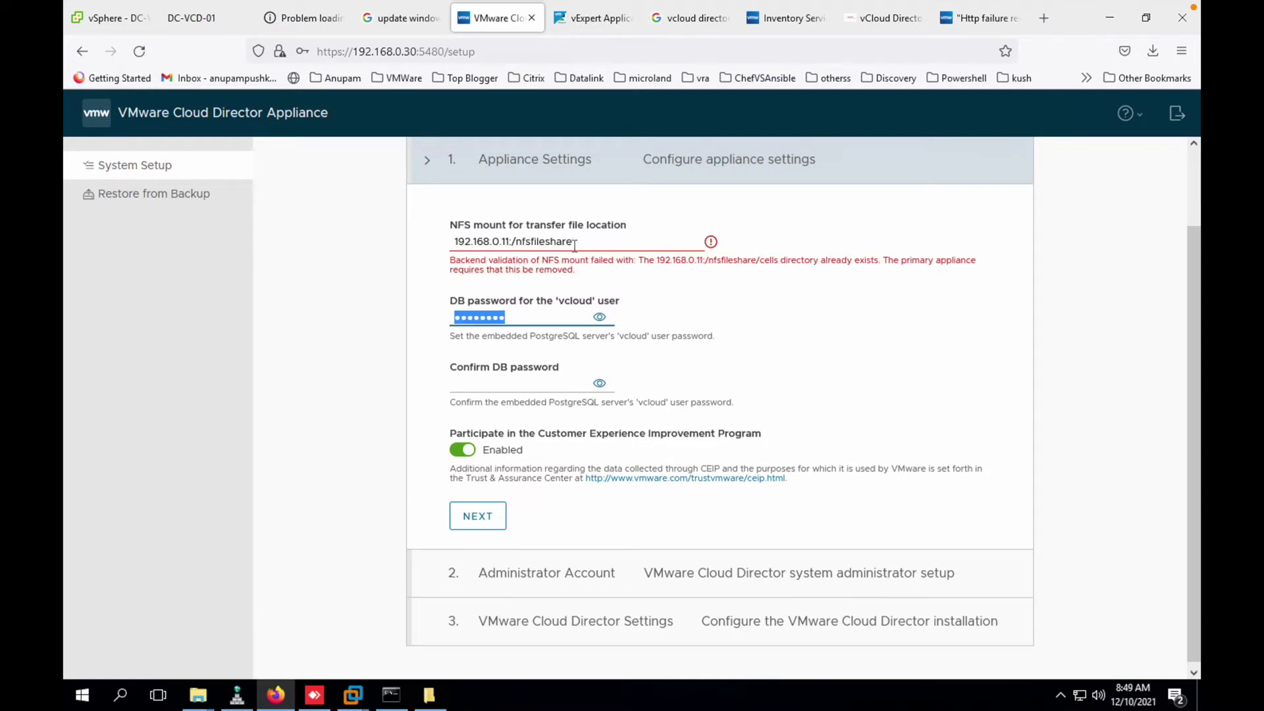
pyautogui.click(574, 247)
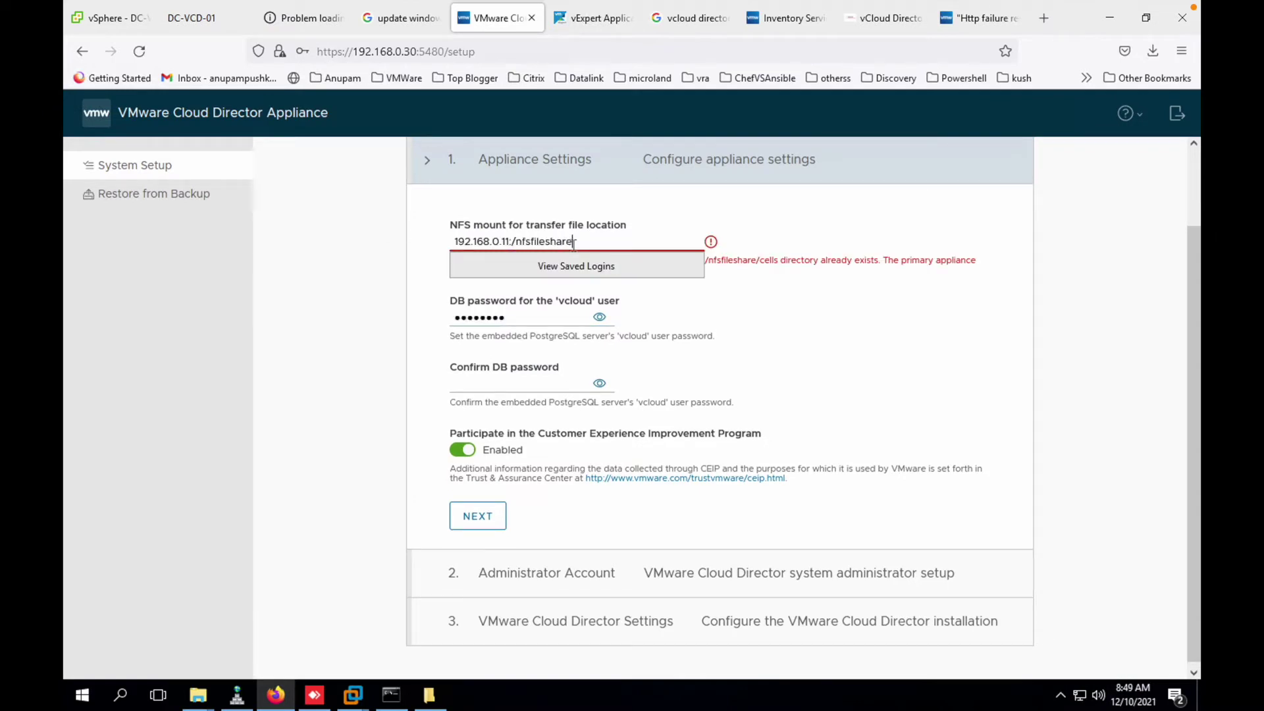
pyautogui.press('Tab')
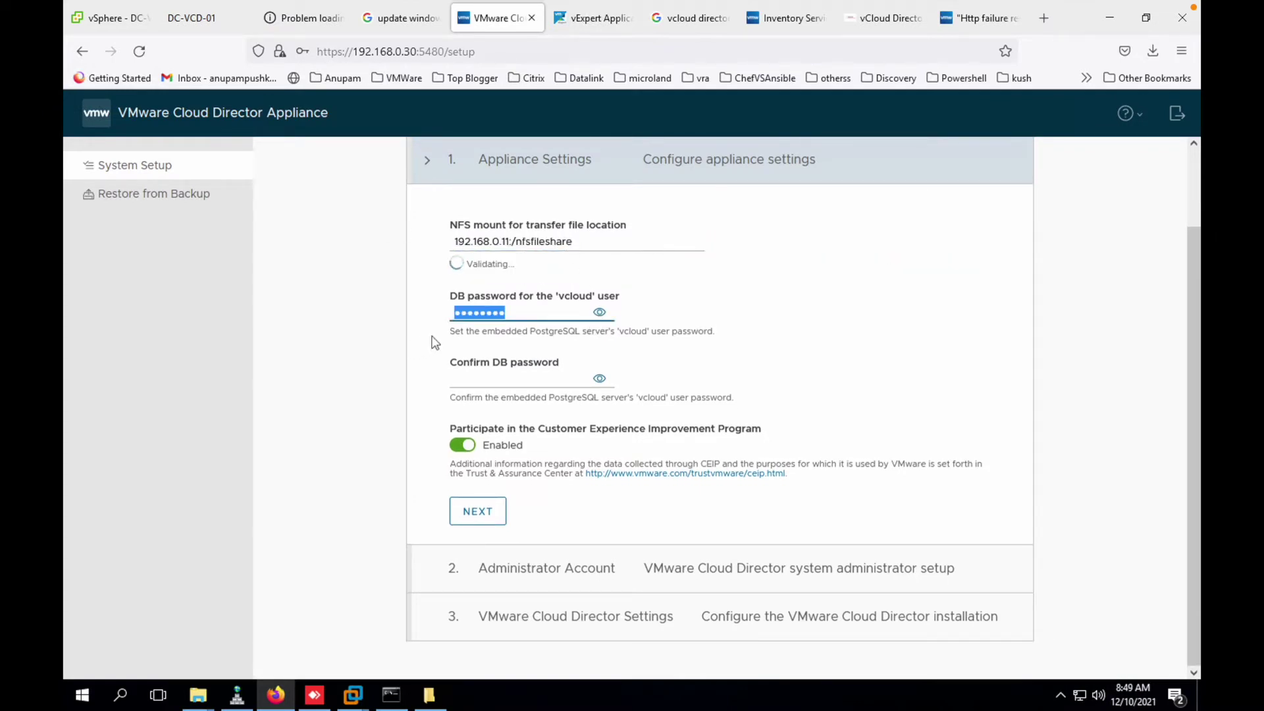
pyautogui.write('VMware123')
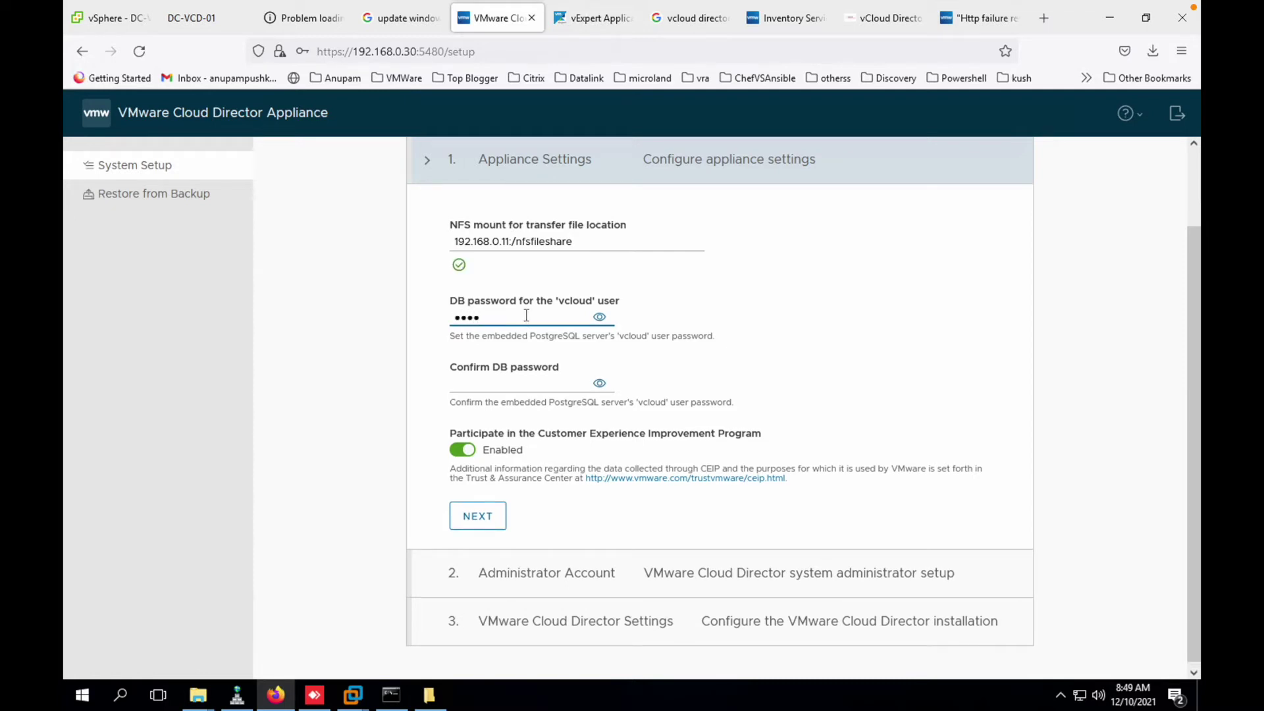
pyautogui.press('Tab')
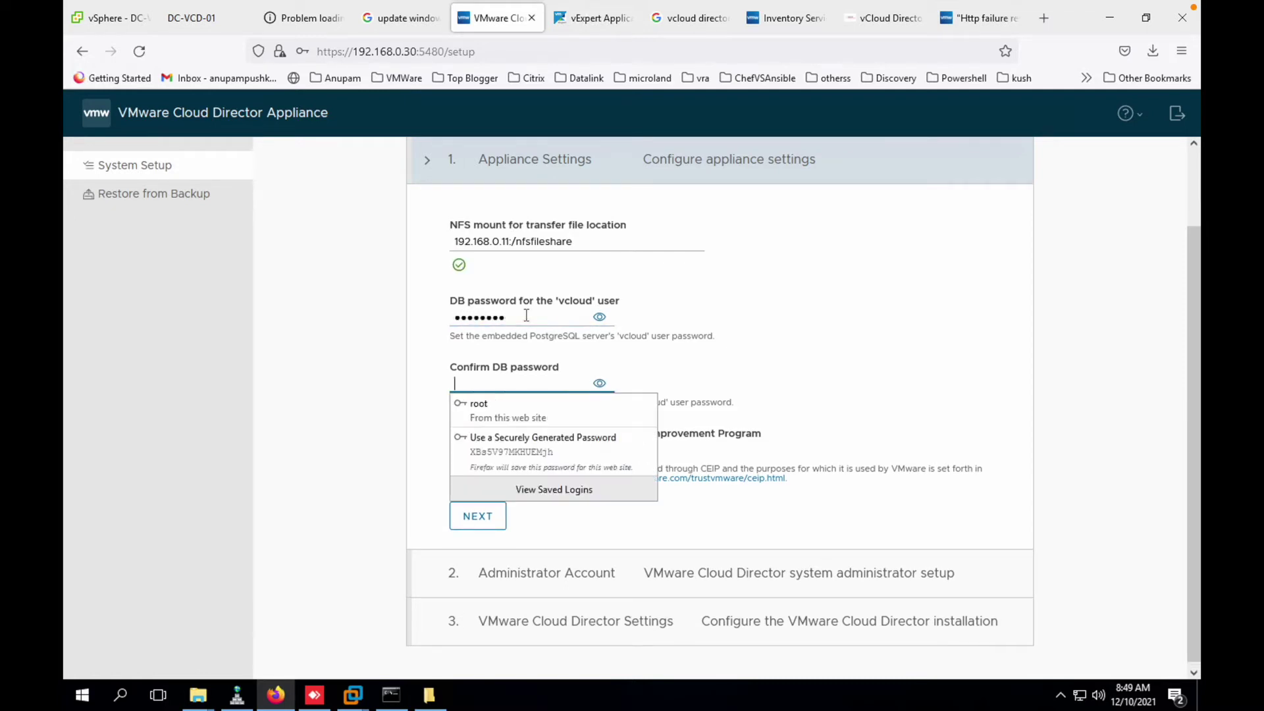
pyautogui.write('VMware123')
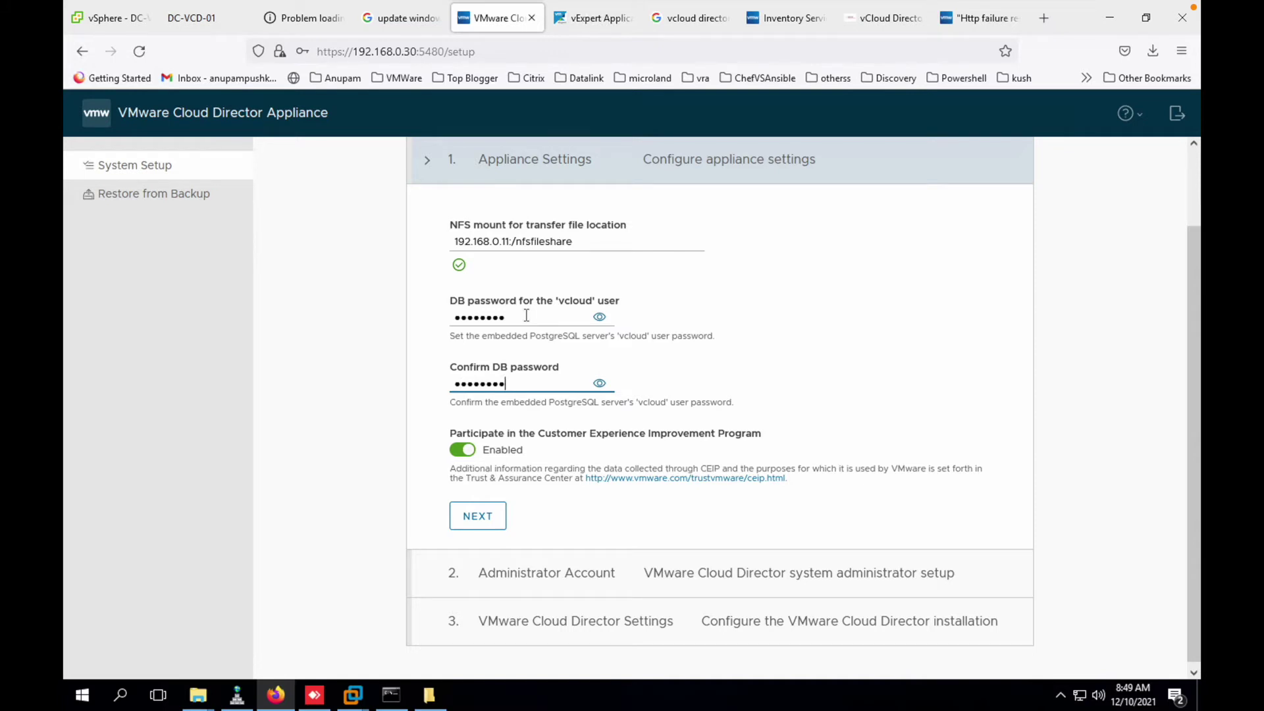
pyautogui.press('Tab')
pyautogui.click(463, 450)
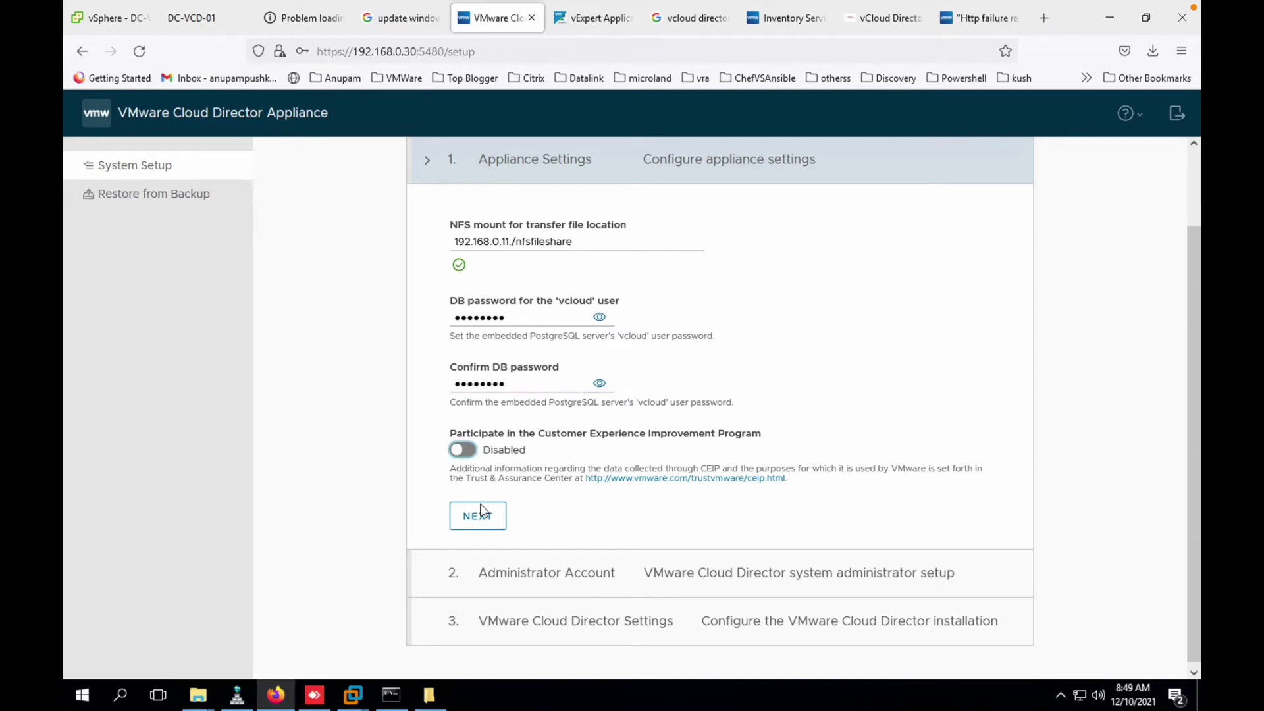
pyautogui.click(477, 515)
# - Set the administrator password, adjust the full name, and enter the administrator's e-mail
pyautogui.click(509, 358)
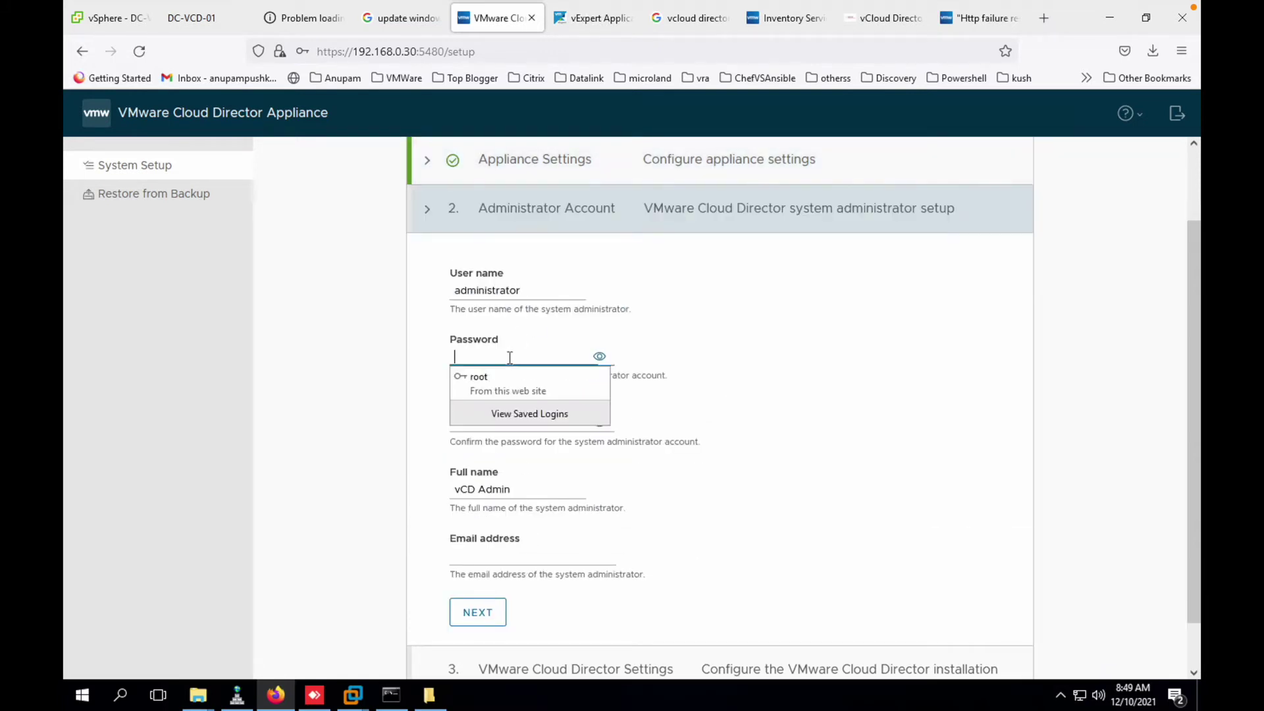
pyautogui.write('VMware123')
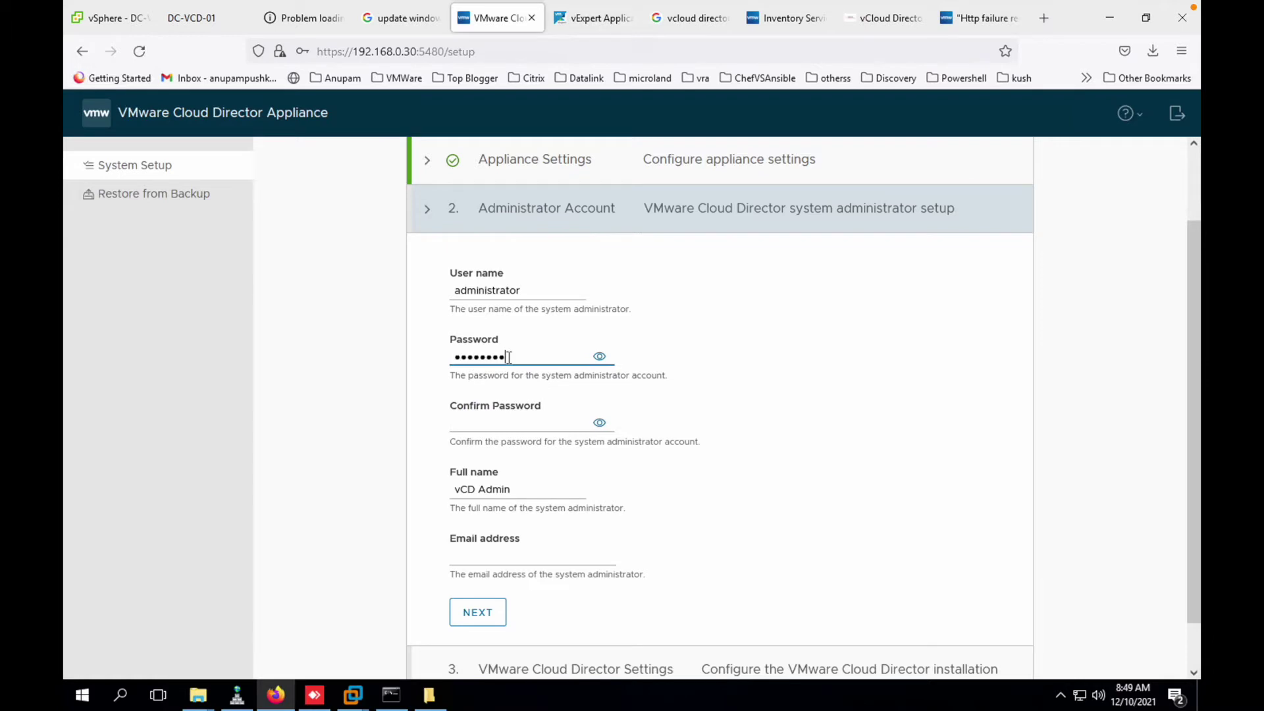
pyautogui.press('Tab')
pyautogui.press('Tab')
pyautogui.write('VMware12')
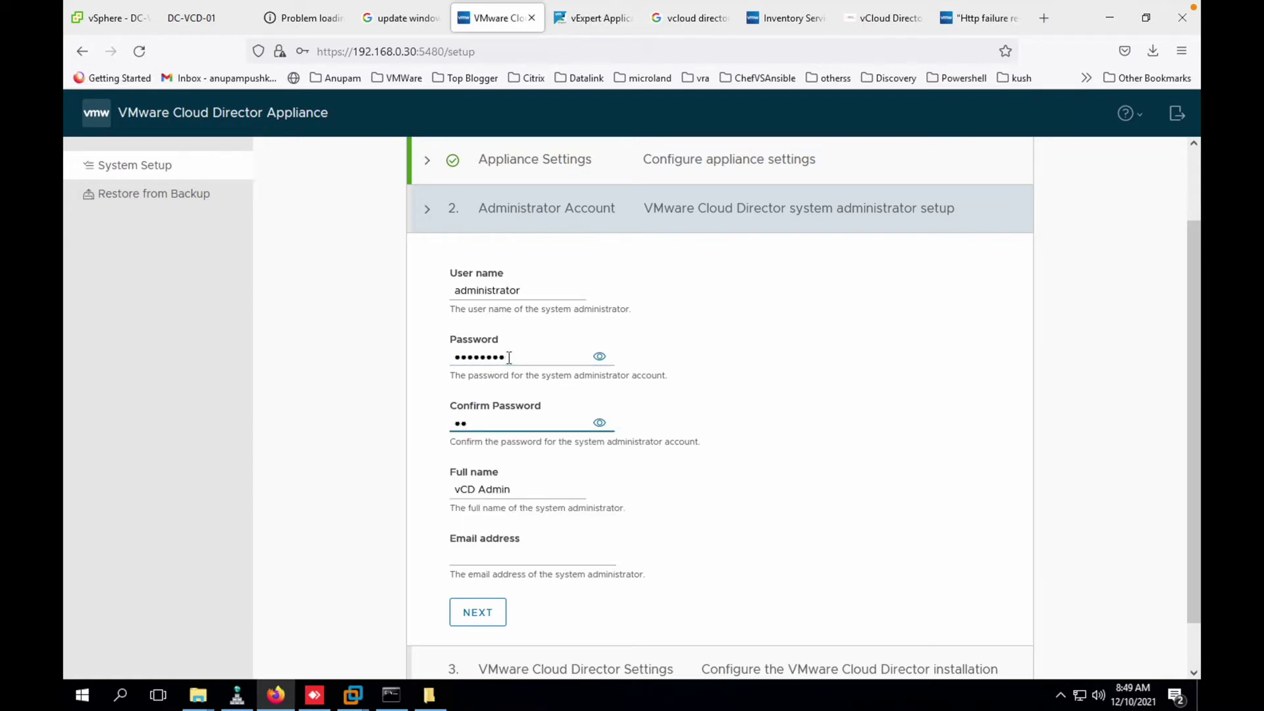
pyautogui.write('3')
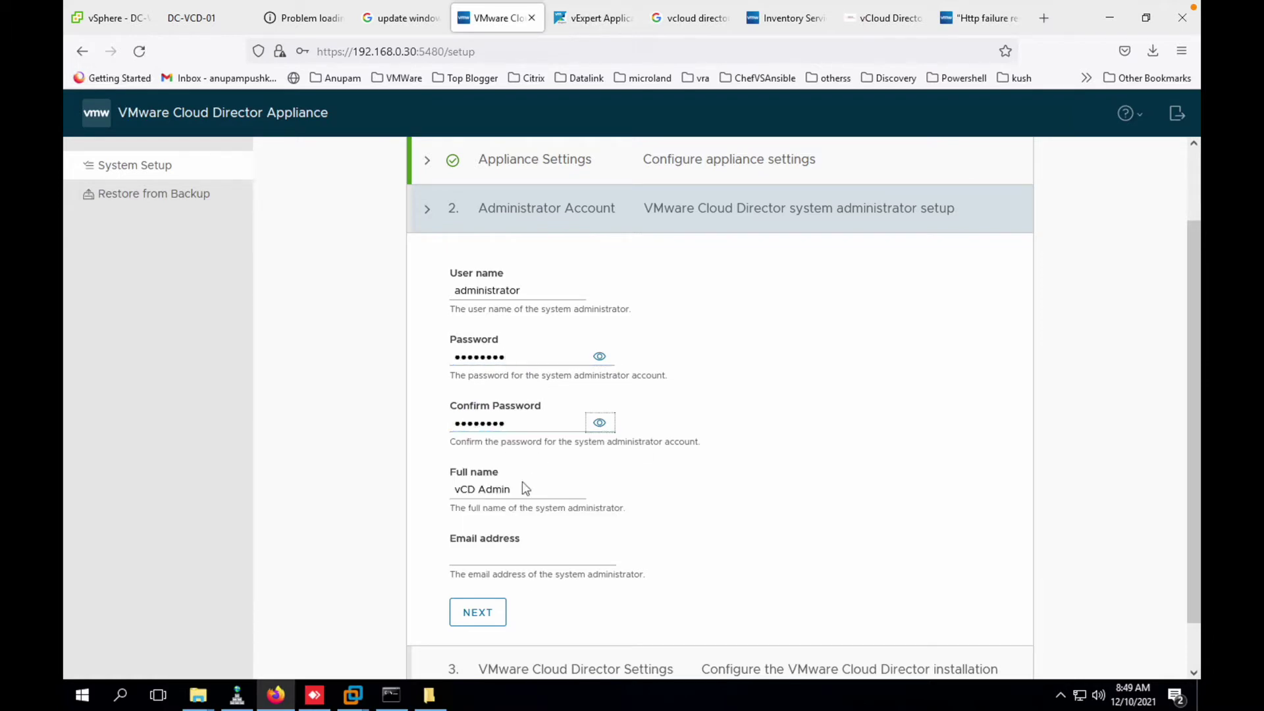
pyautogui.click(479, 489)
pyautogui.press('BackSpace')
pyautogui.press('Tab')
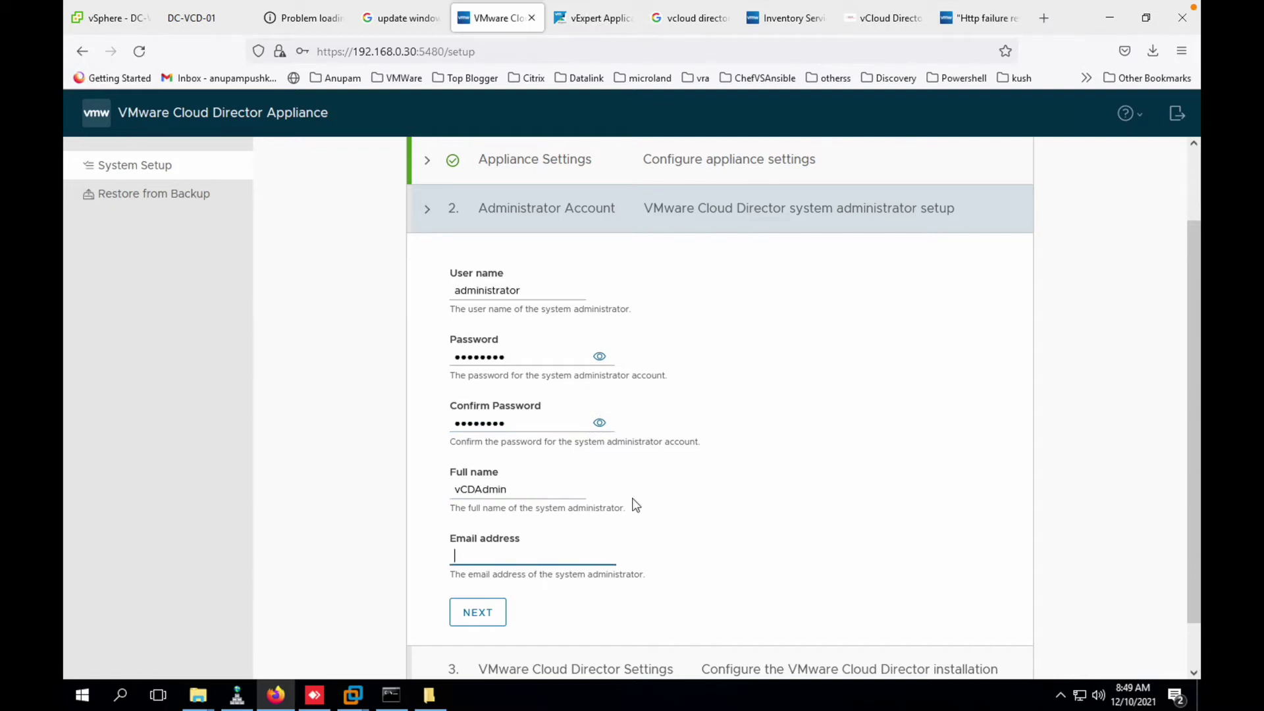
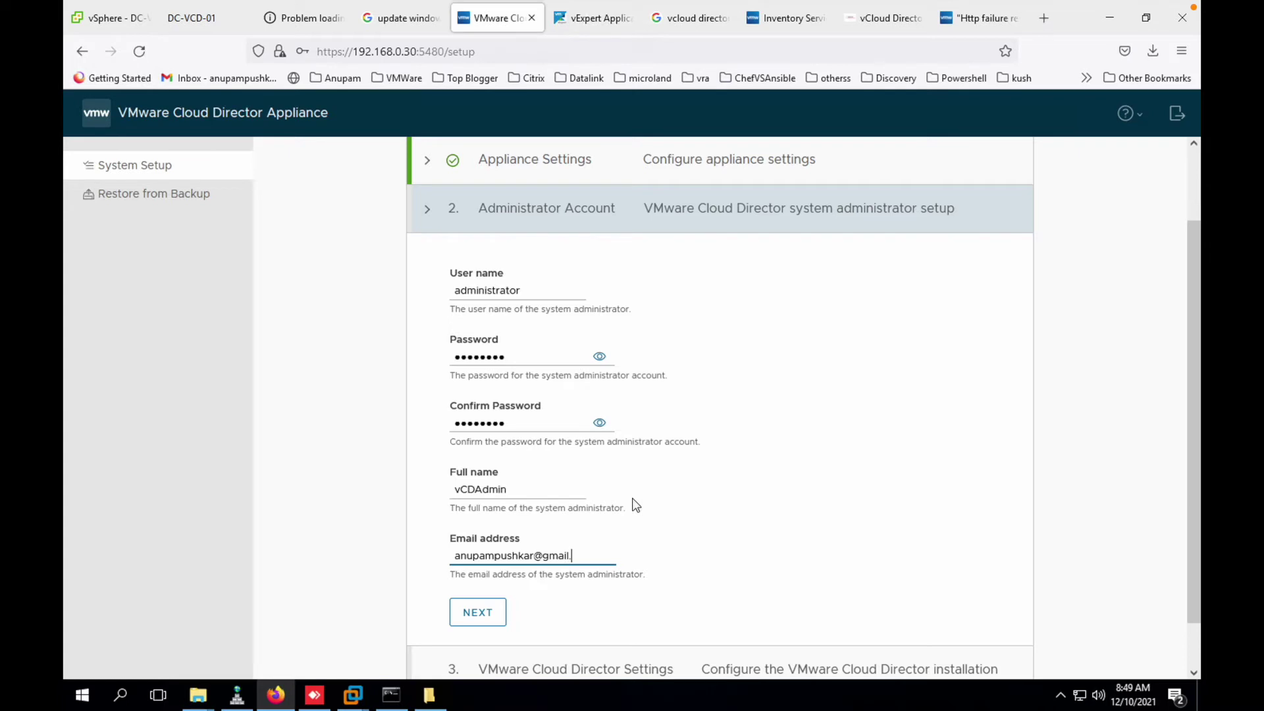
pyautogui.click(477, 612)
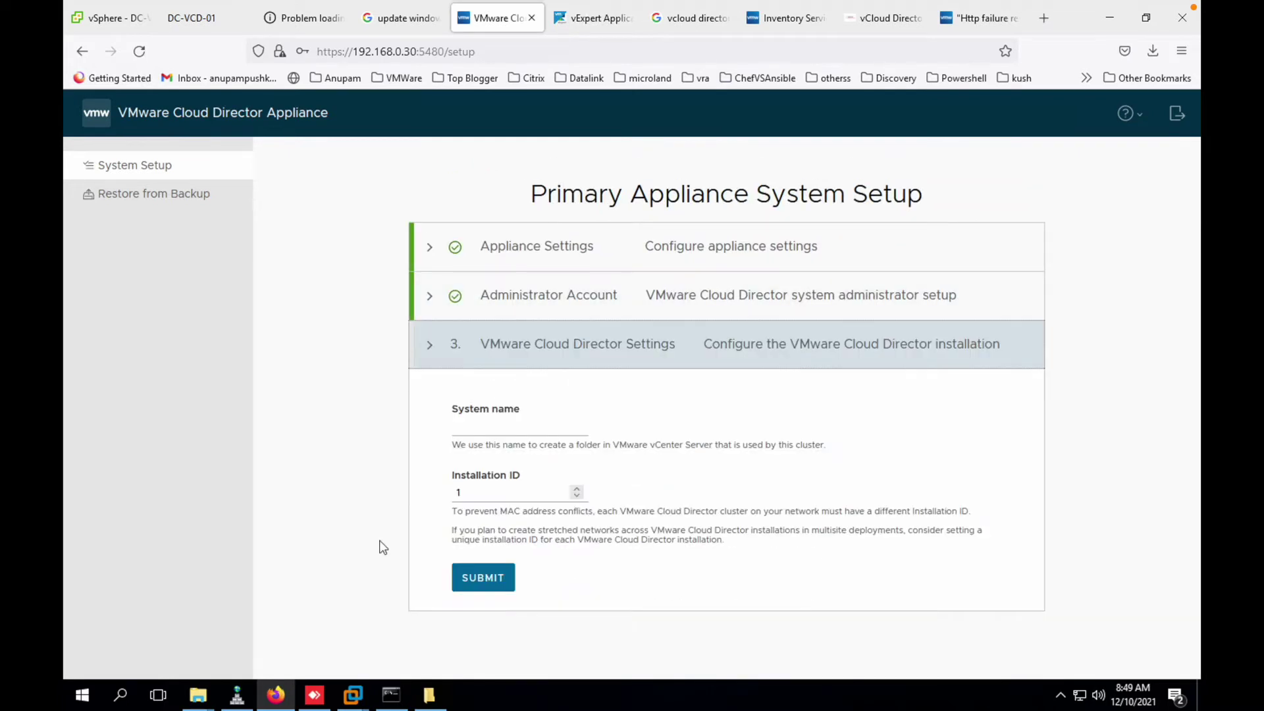
# - Submit system name vcd with installation ID 1, then open the provider portal address
pyautogui.click(494, 426)
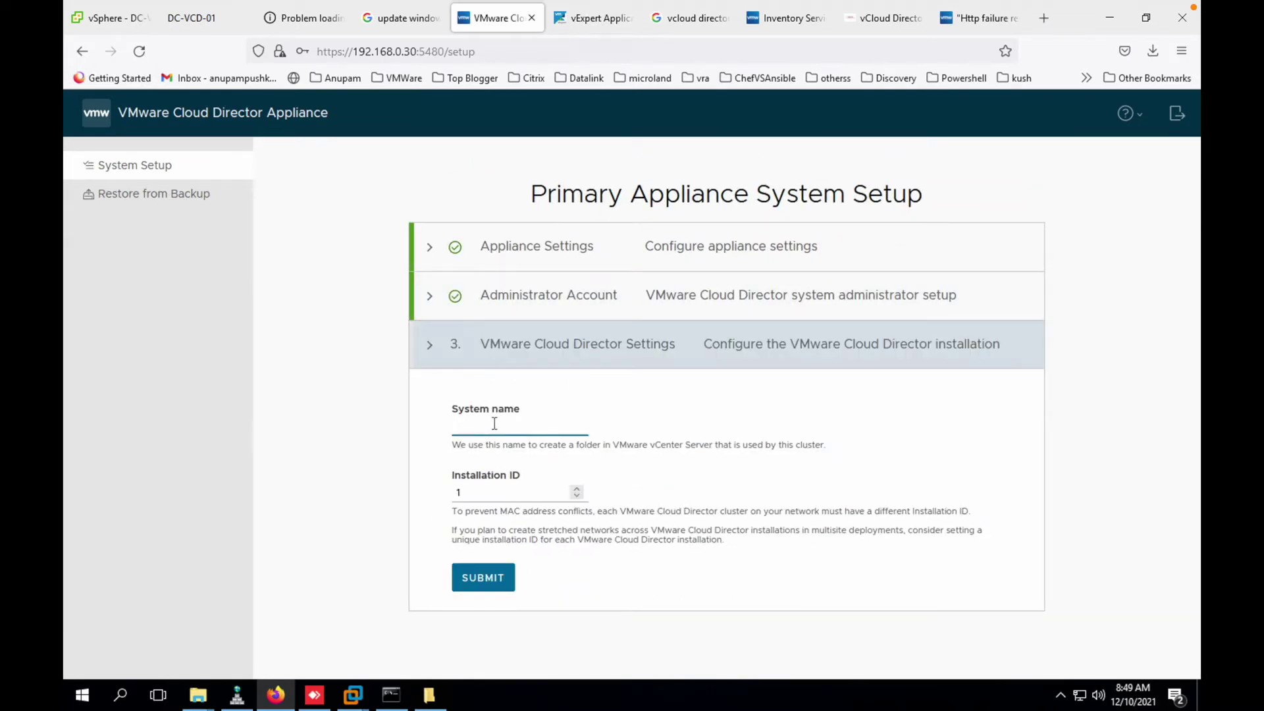
pyautogui.write('vcd')
pyautogui.press('Tab')
pyautogui.click(490, 507)
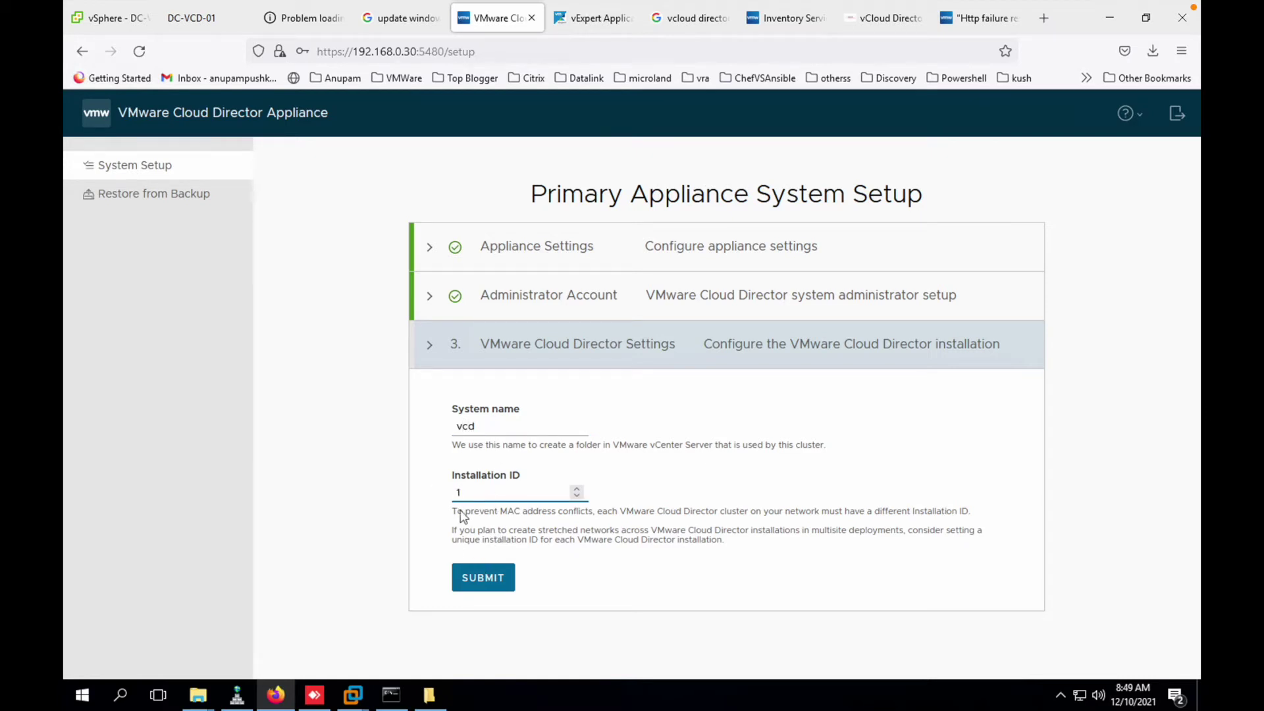
pyautogui.click(496, 588)
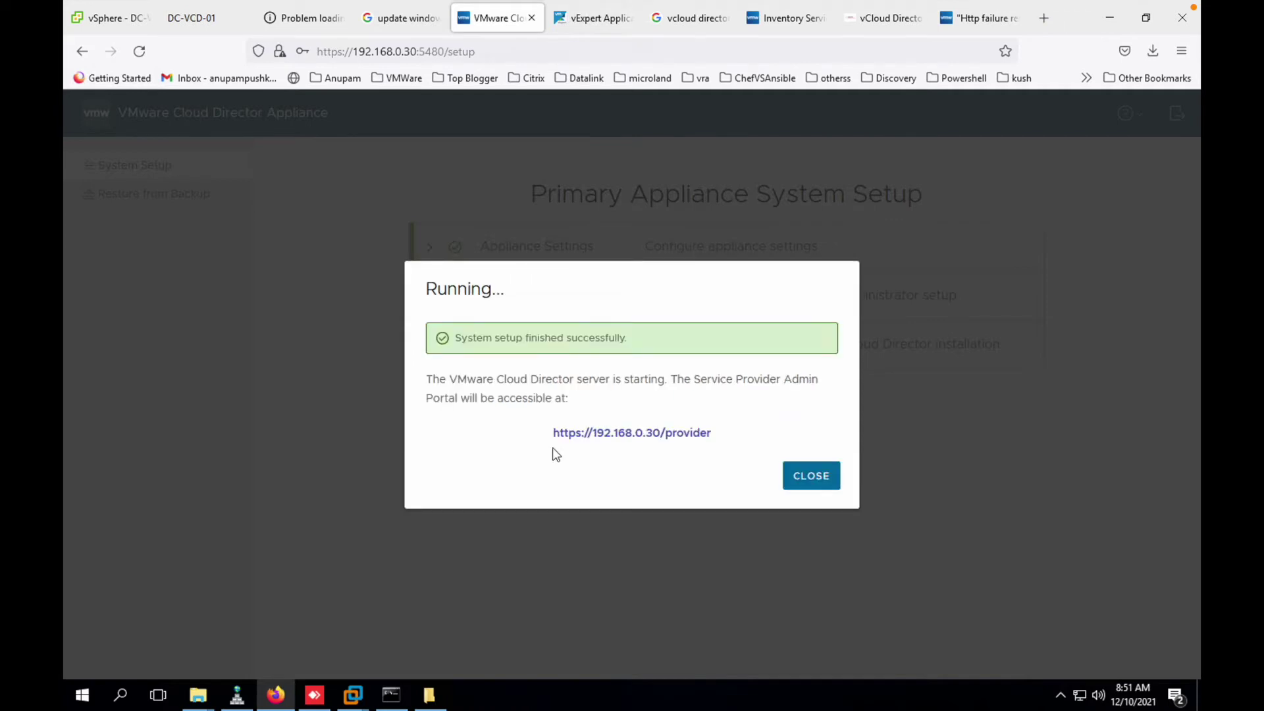
pyautogui.click(584, 434)
# - Pass the certificate warning, sign in as administrator, and list the vCenter Server Instances
pyautogui.click(850, 455)
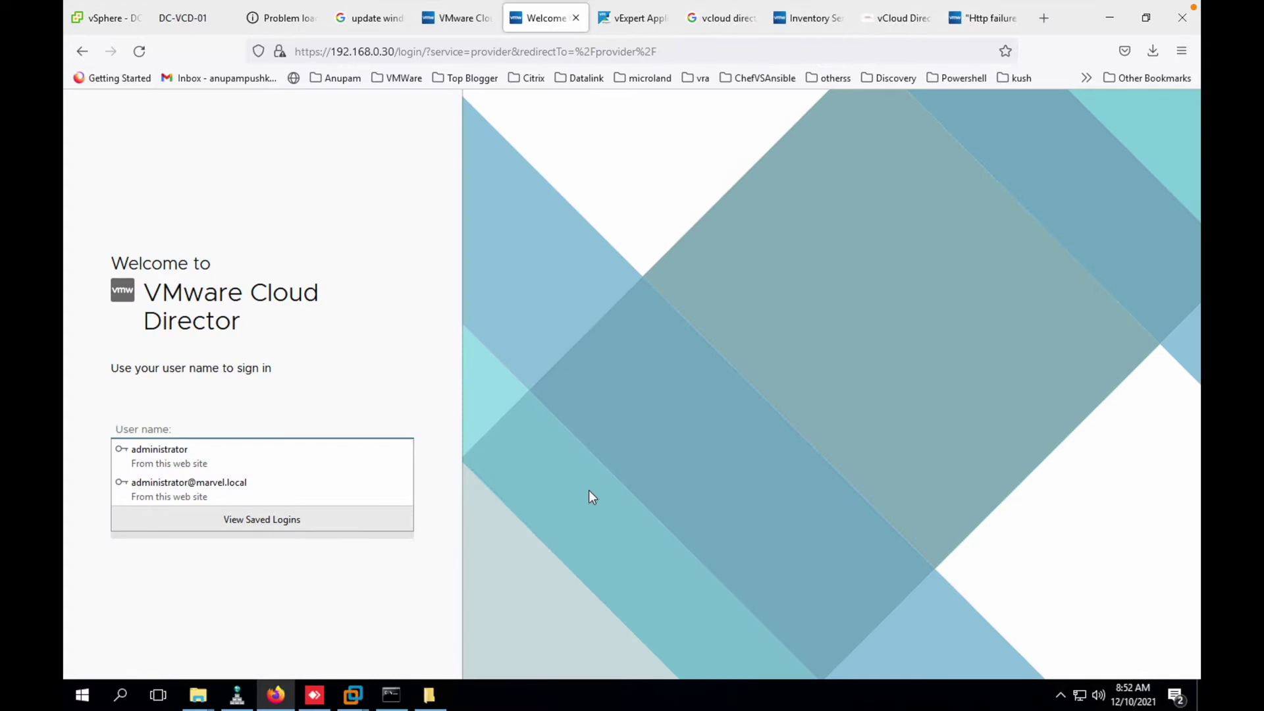
pyautogui.click(251, 459)
pyautogui.click(266, 520)
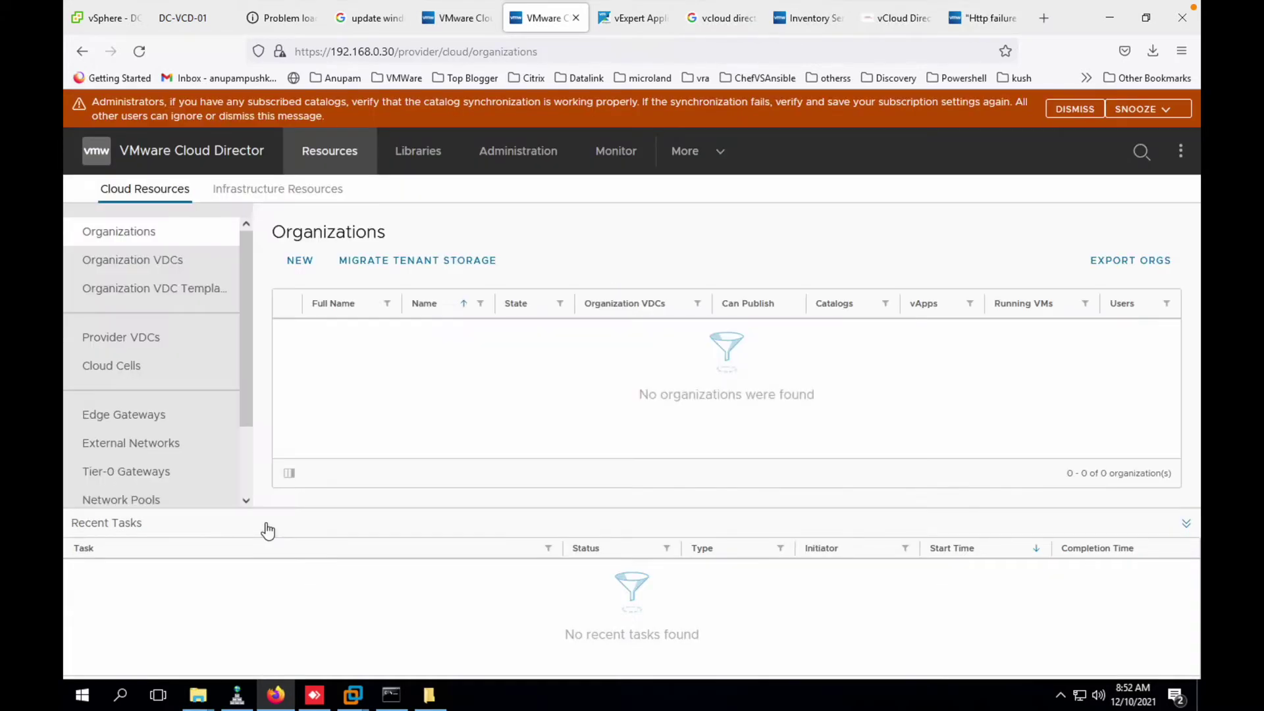
pyautogui.click(257, 189)
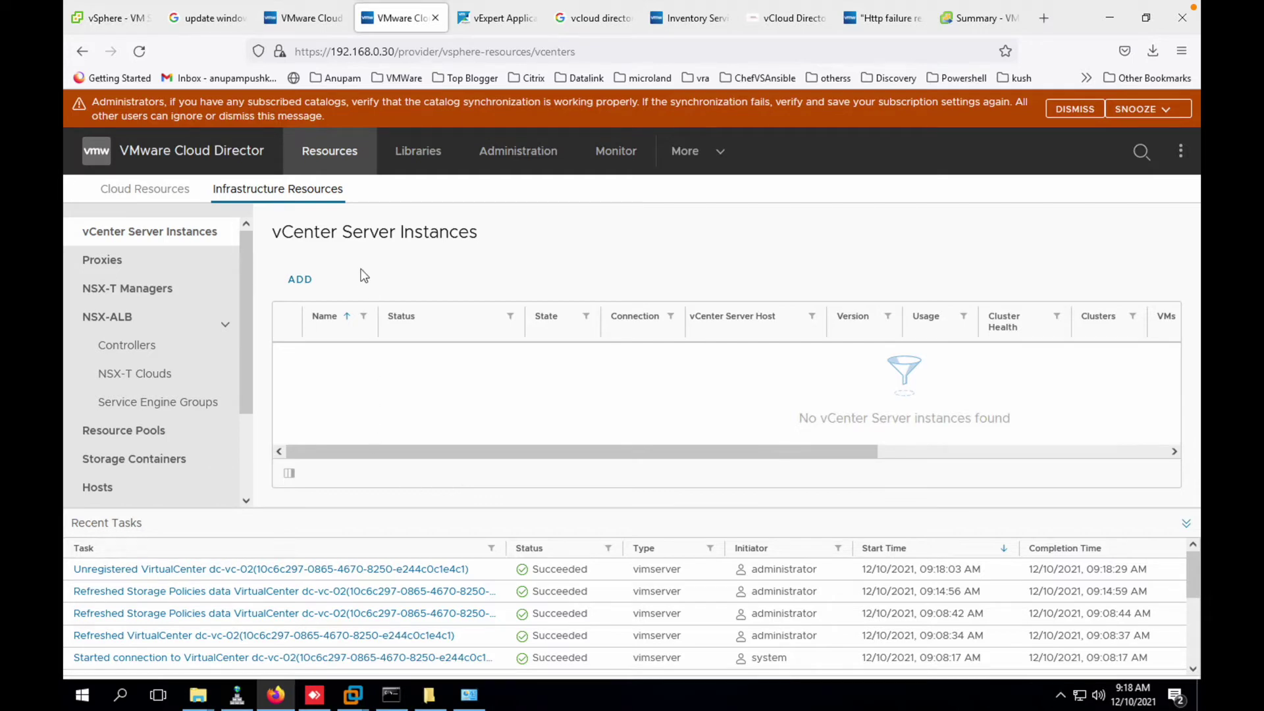
pyautogui.click(306, 281)
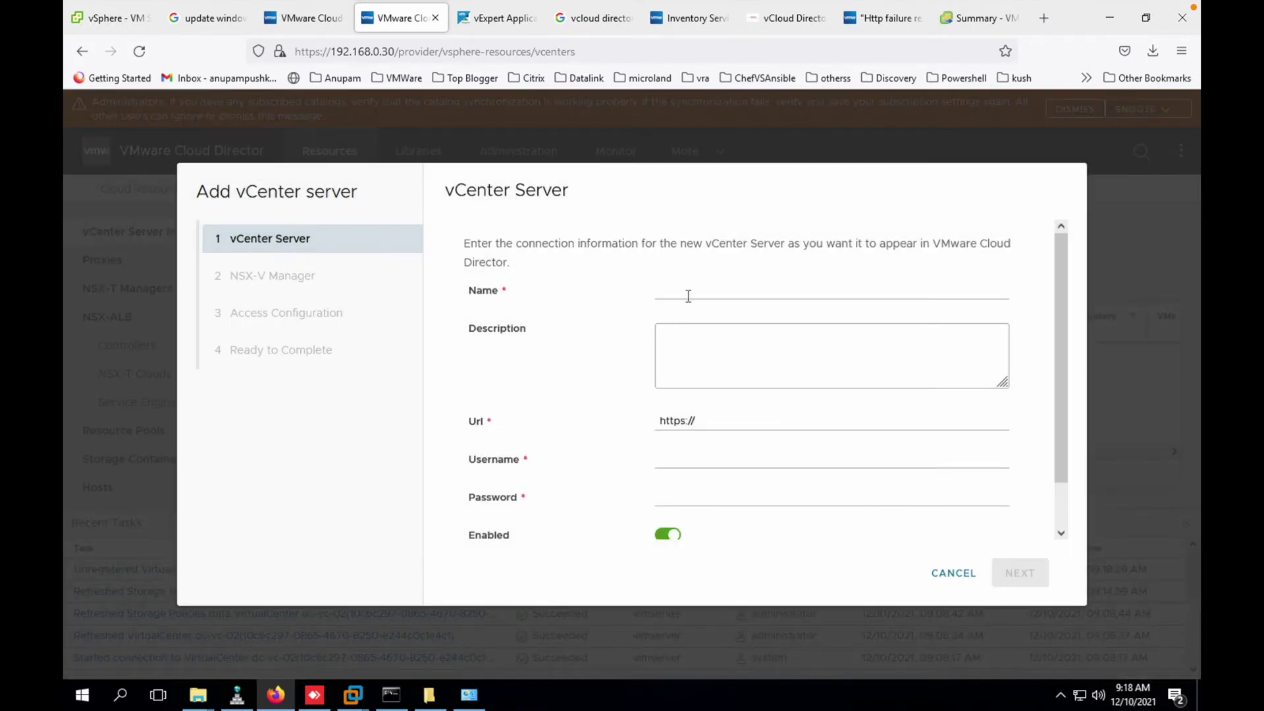
pyautogui.click(688, 294)
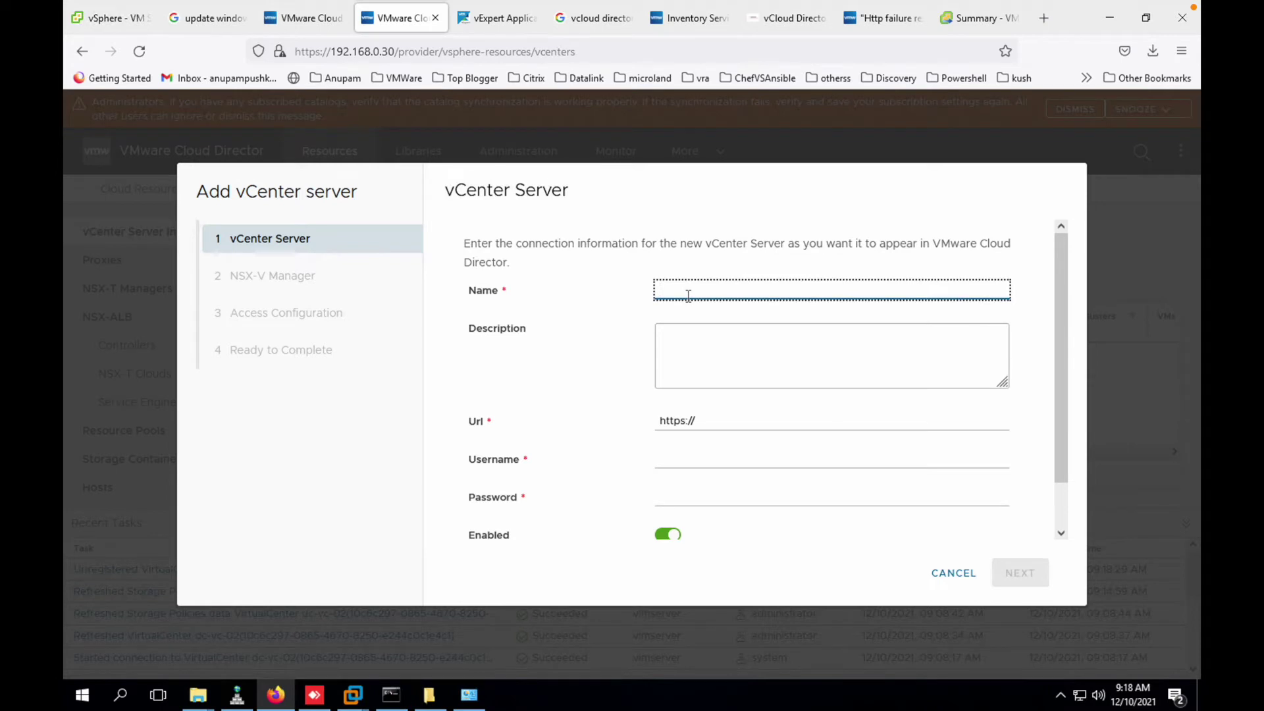
pyautogui.write('dc0')
pyautogui.press('BackSpace')
pyautogui.press('BackSpace')
pyautogui.write('vcenter01')
pyautogui.press('Tab')
pyautogui.press('Tab')
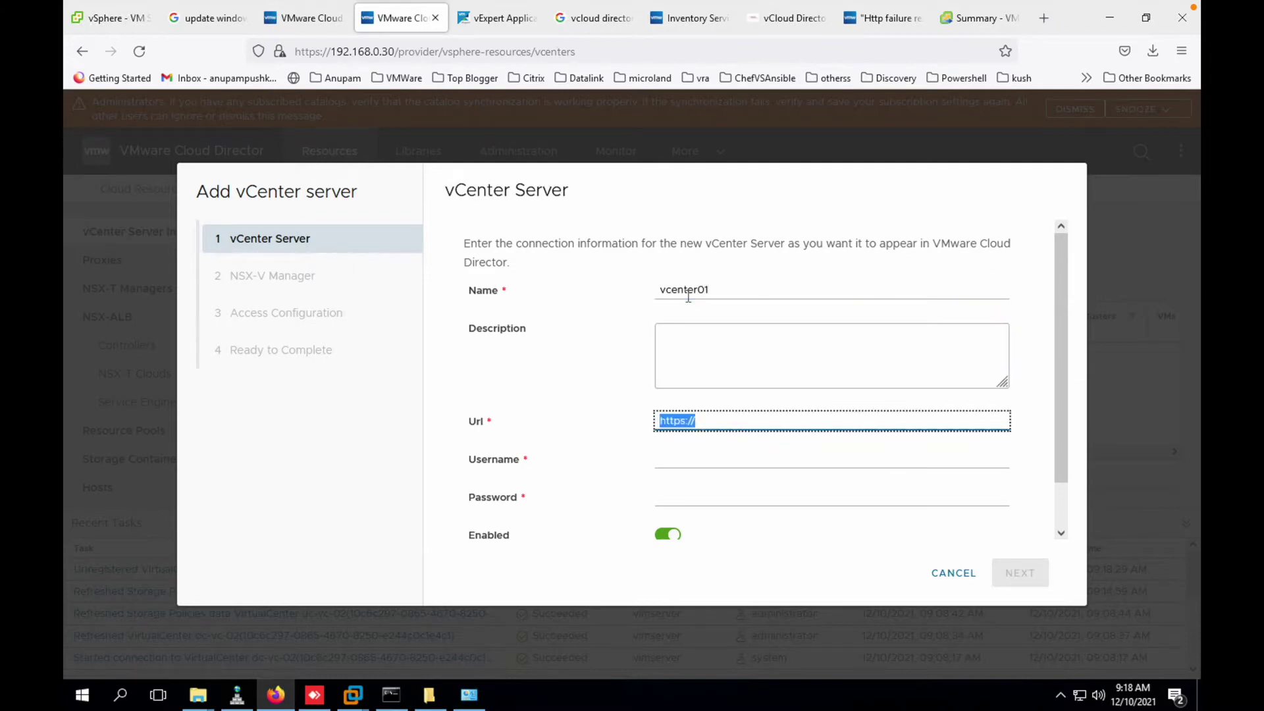
pyautogui.write('dc-vc-02.marvel.com')
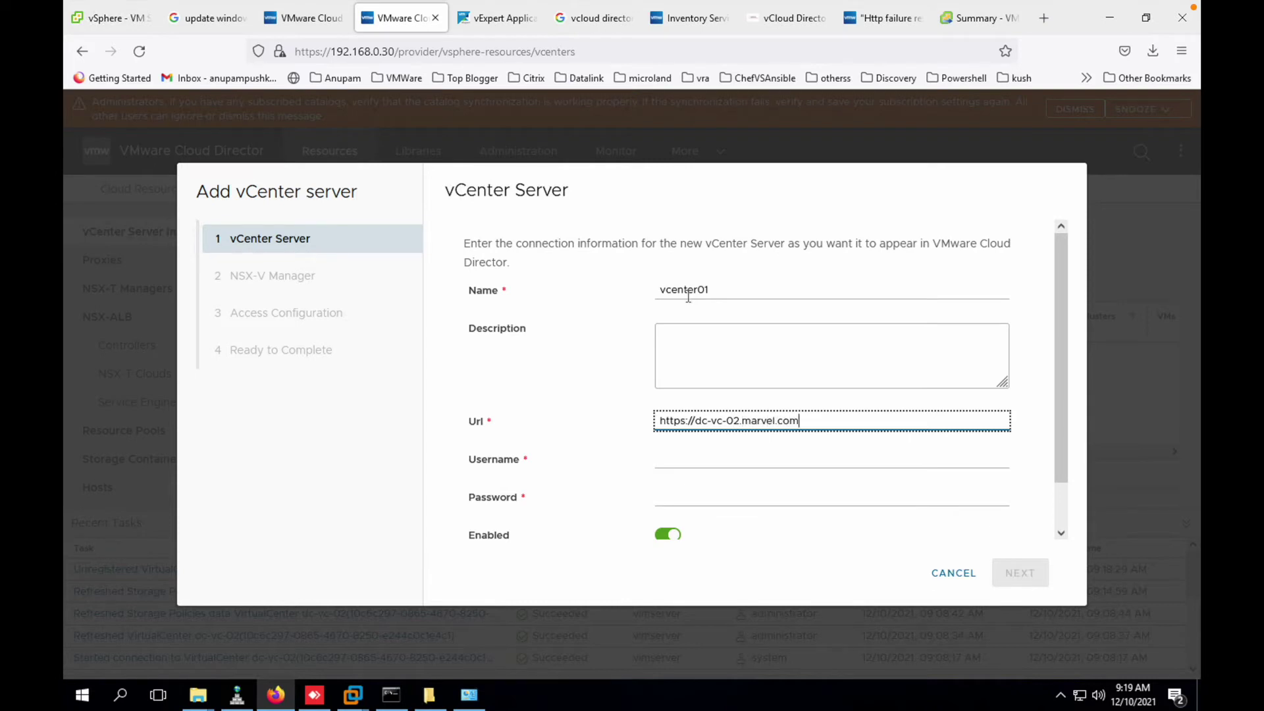
pyautogui.press('Tab')
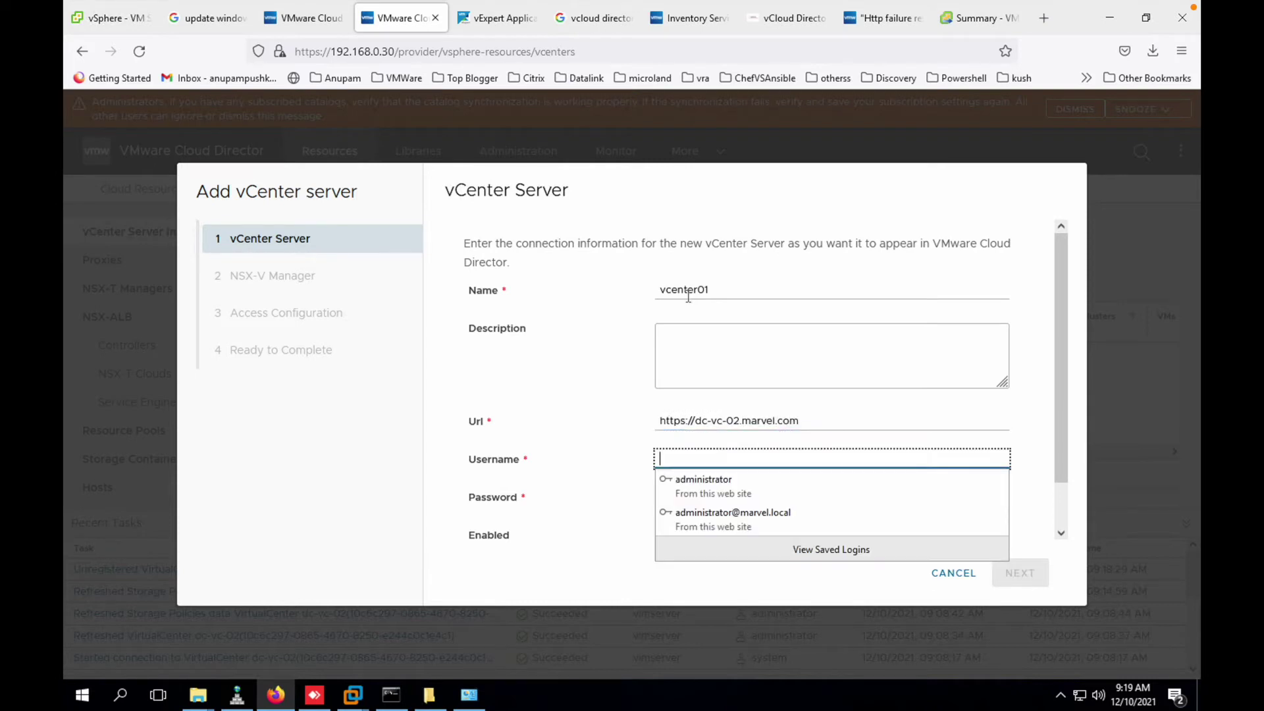
pyautogui.click(744, 523)
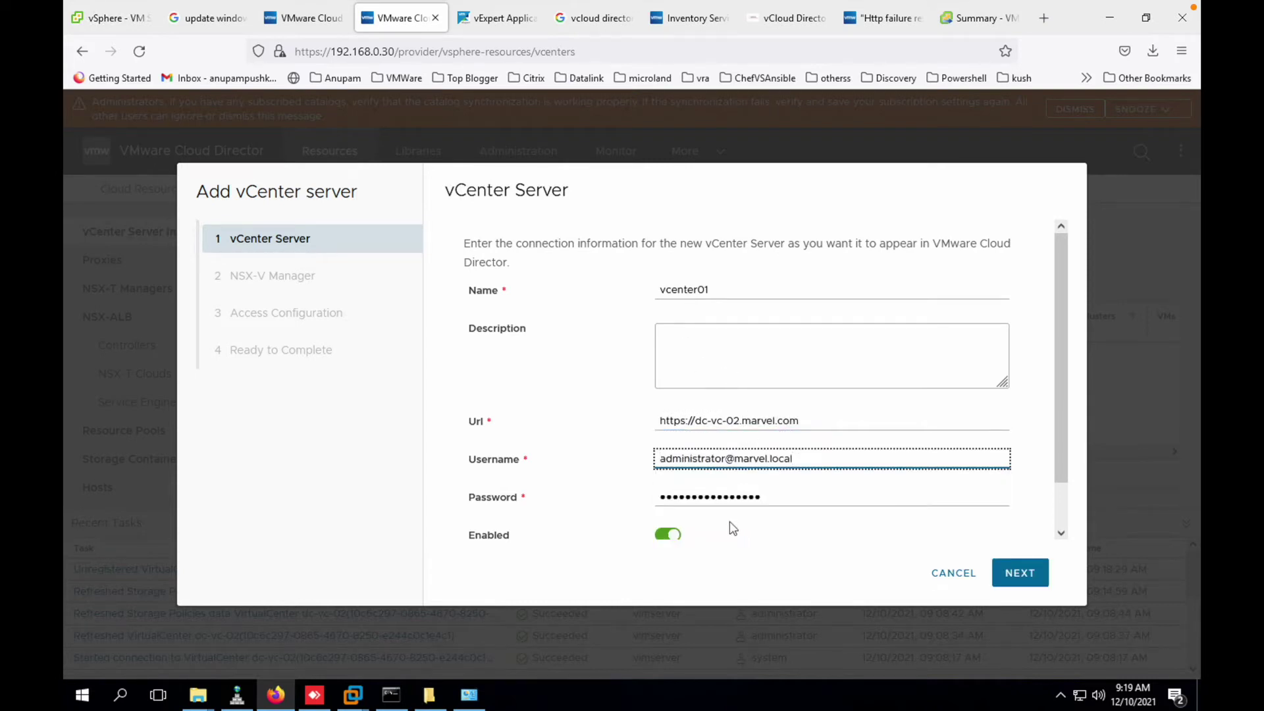
pyautogui.scroll(-2, 737, 525)
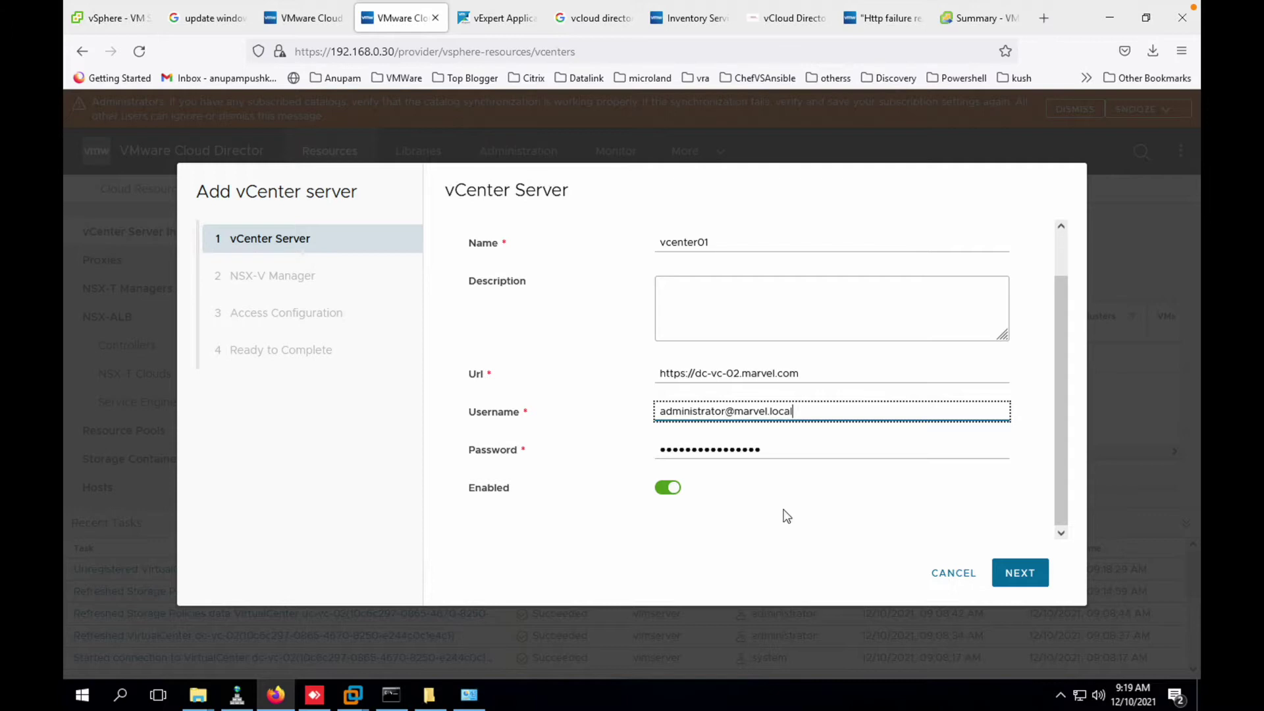
pyautogui.click(1029, 575)
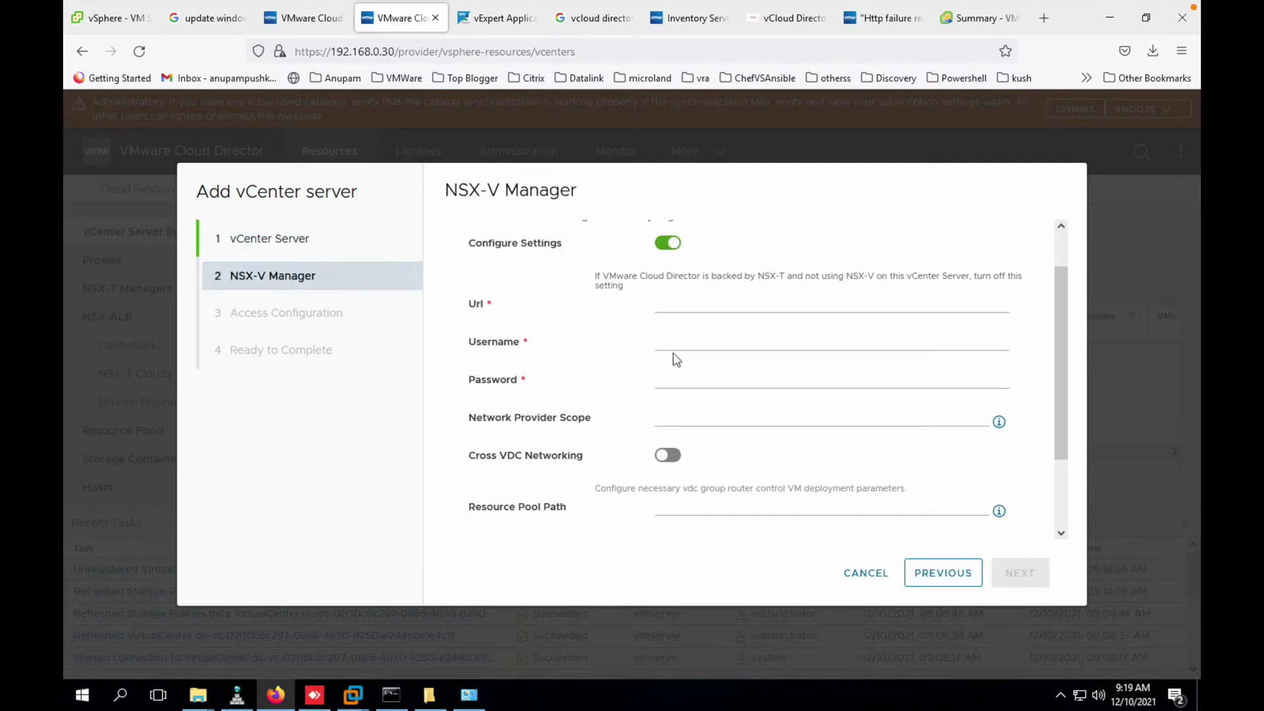
# - Turn off the NSX-V Manager configuration for vcenter01
pyautogui.click(672, 245)
pyautogui.scroll(-2, 711, 413)
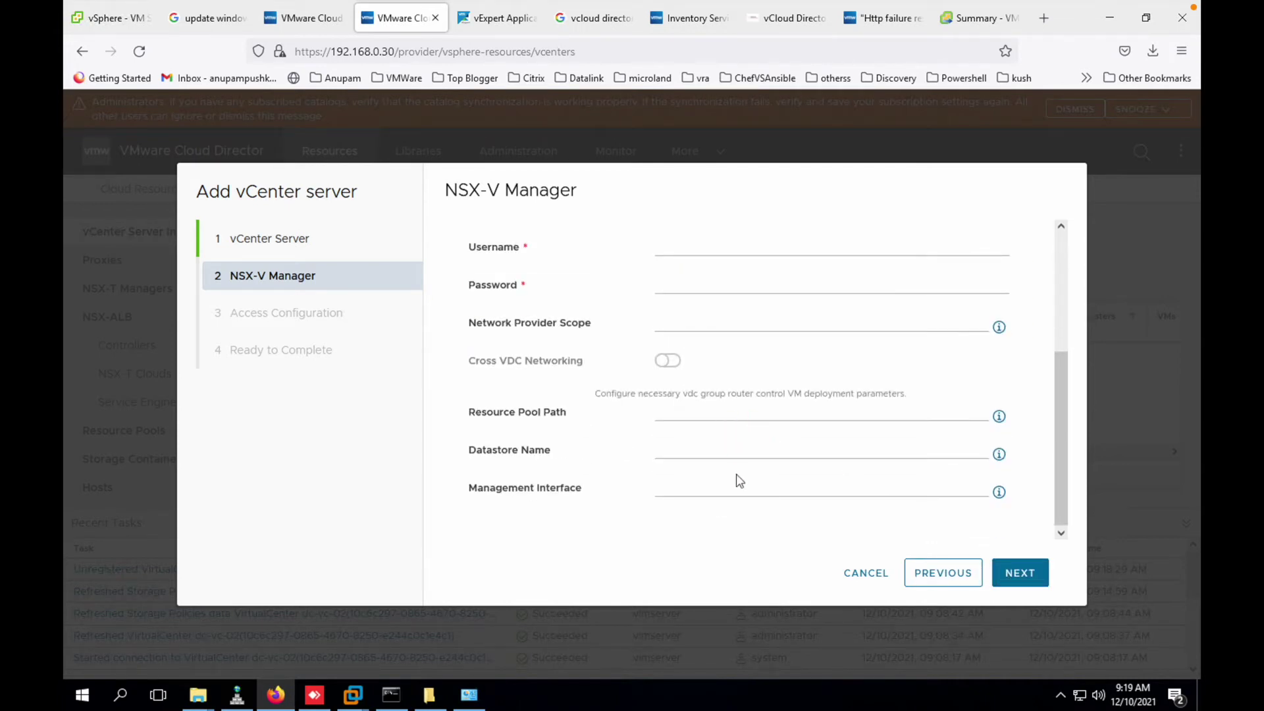
pyautogui.scroll(2, 741, 474)
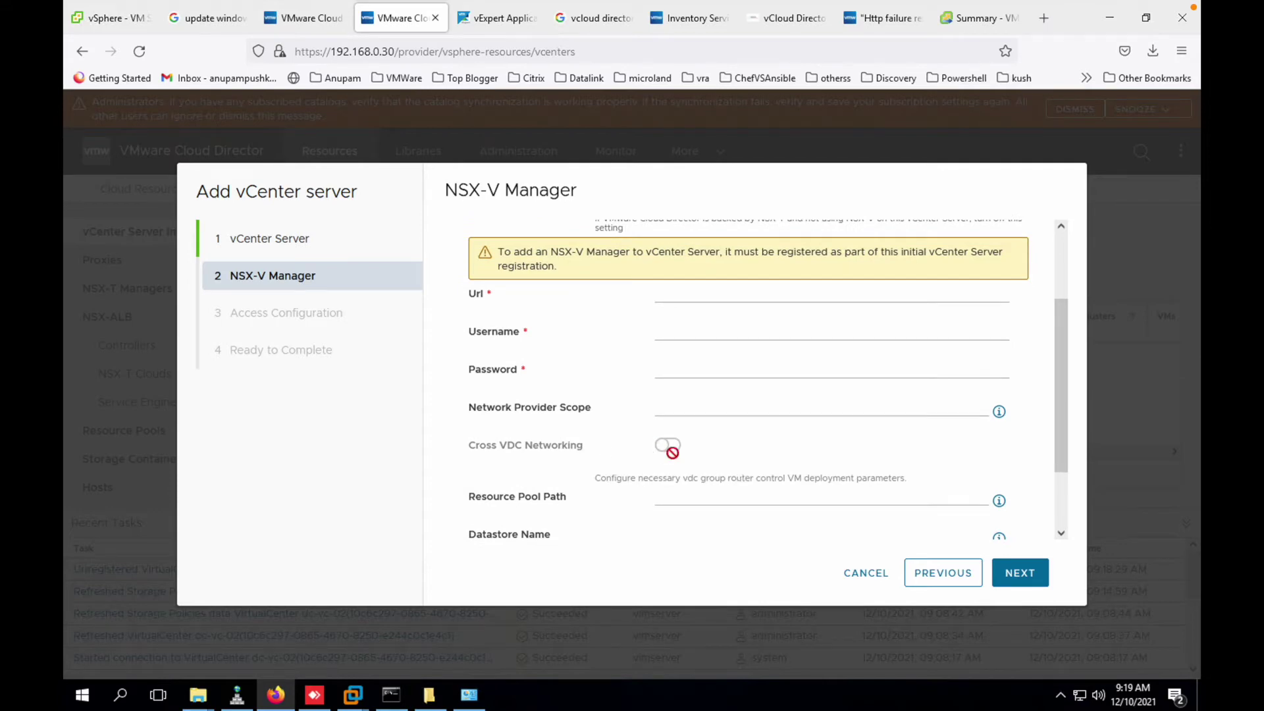
pyautogui.click(1018, 574)
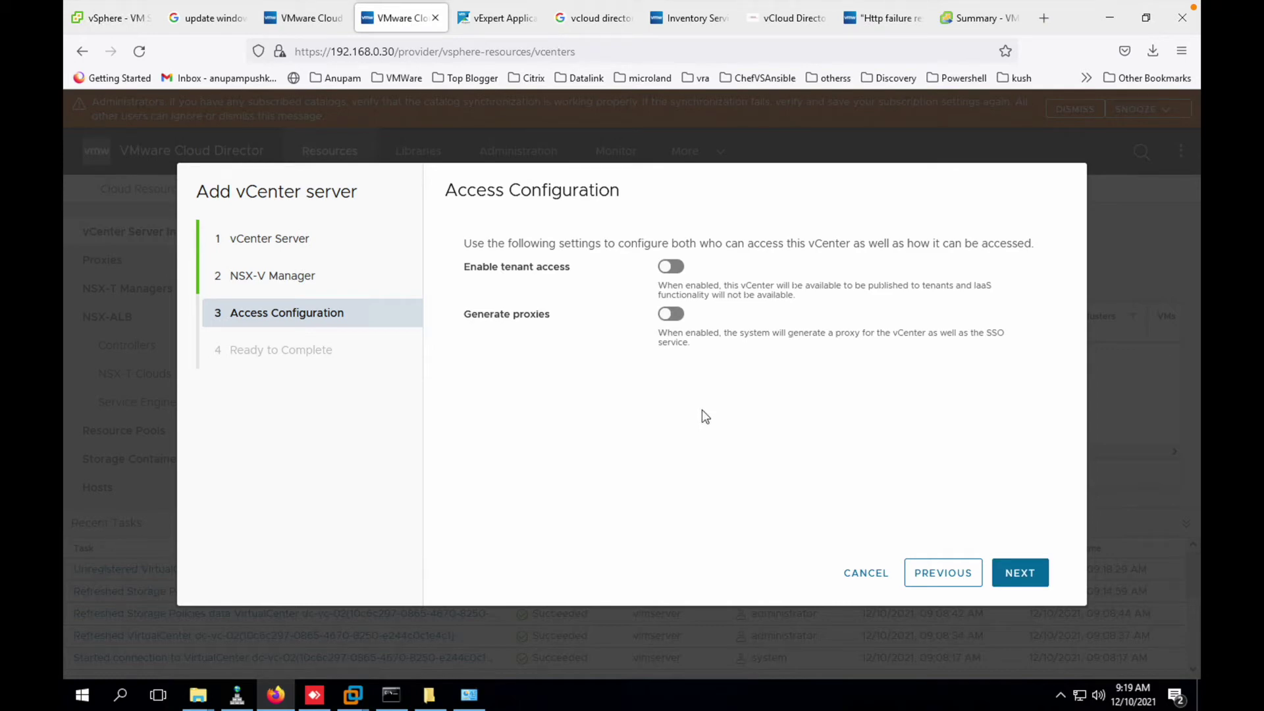
# - Leave tenant access disabled and finish registering vcenter01
pyautogui.click(671, 267)
pyautogui.click(674, 267)
pyautogui.click(1037, 579)
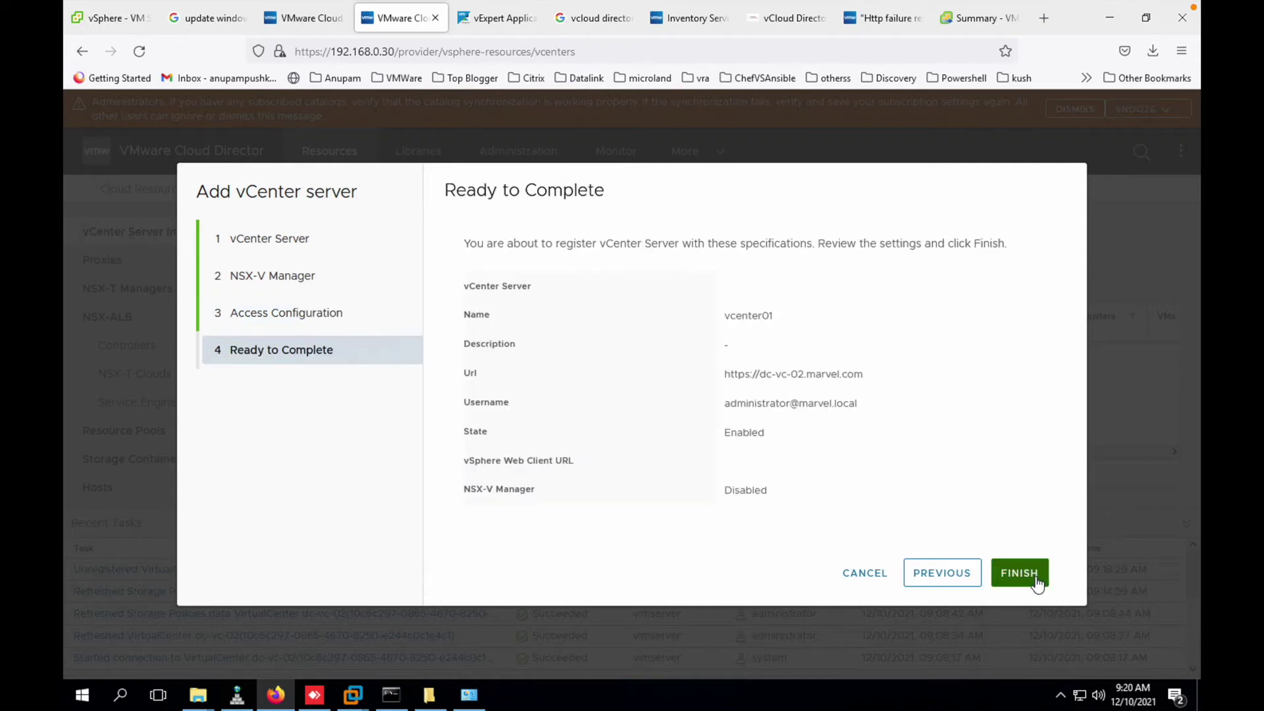
pyautogui.click(1019, 574)
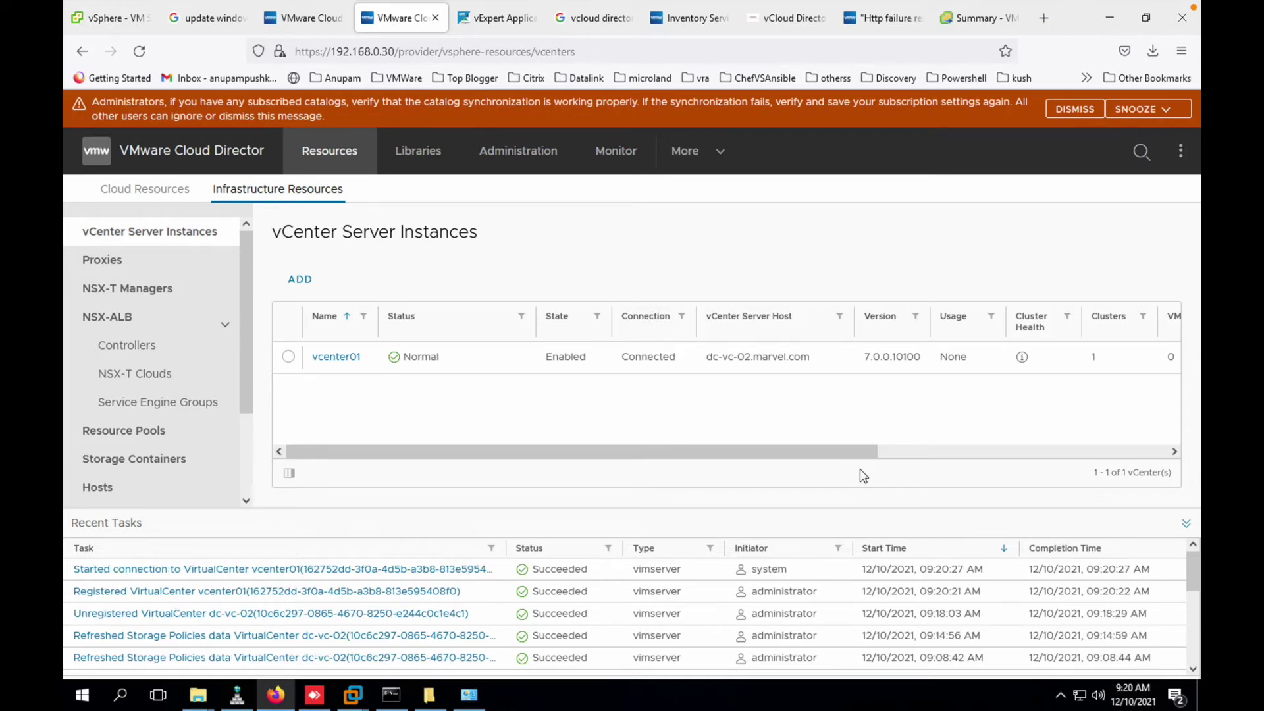
# - Browse resource pools, organizations and provider VDCs, then confirm vcenter01 shows Connected
pyautogui.click(171, 431)
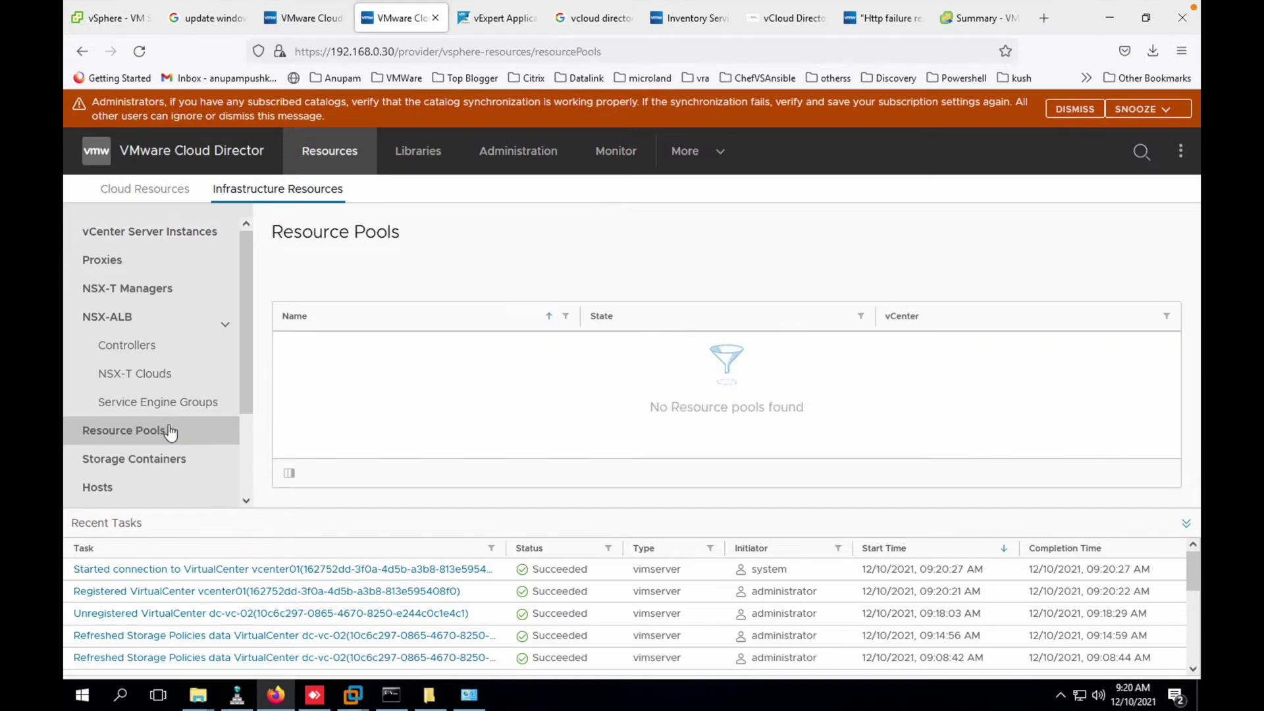
pyautogui.click(172, 241)
pyautogui.click(176, 191)
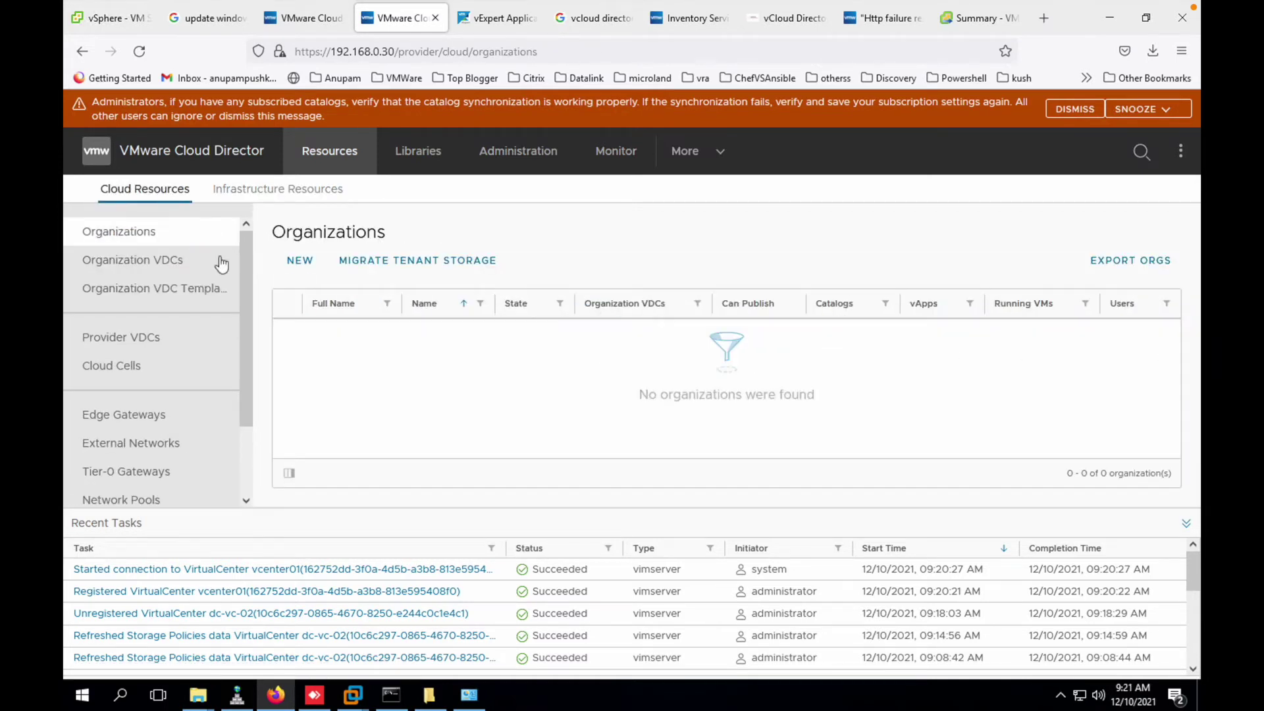
pyautogui.click(180, 339)
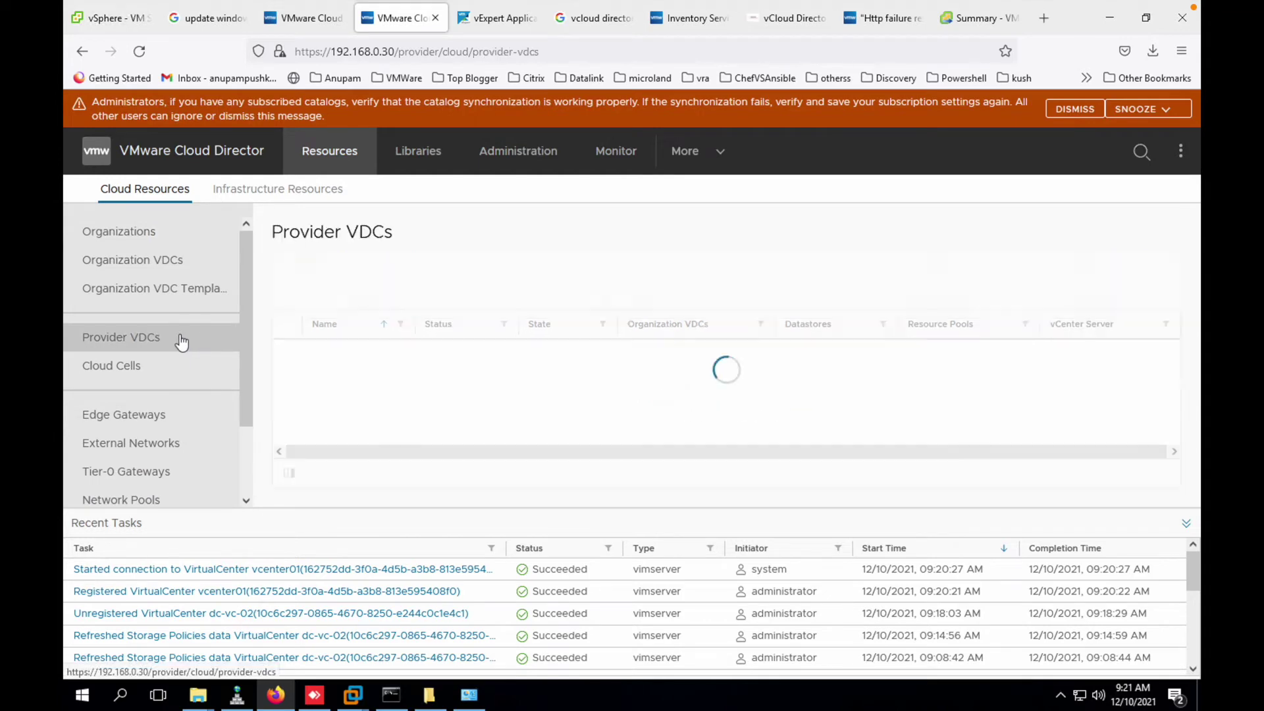
pyautogui.click(165, 234)
pyautogui.click(267, 191)
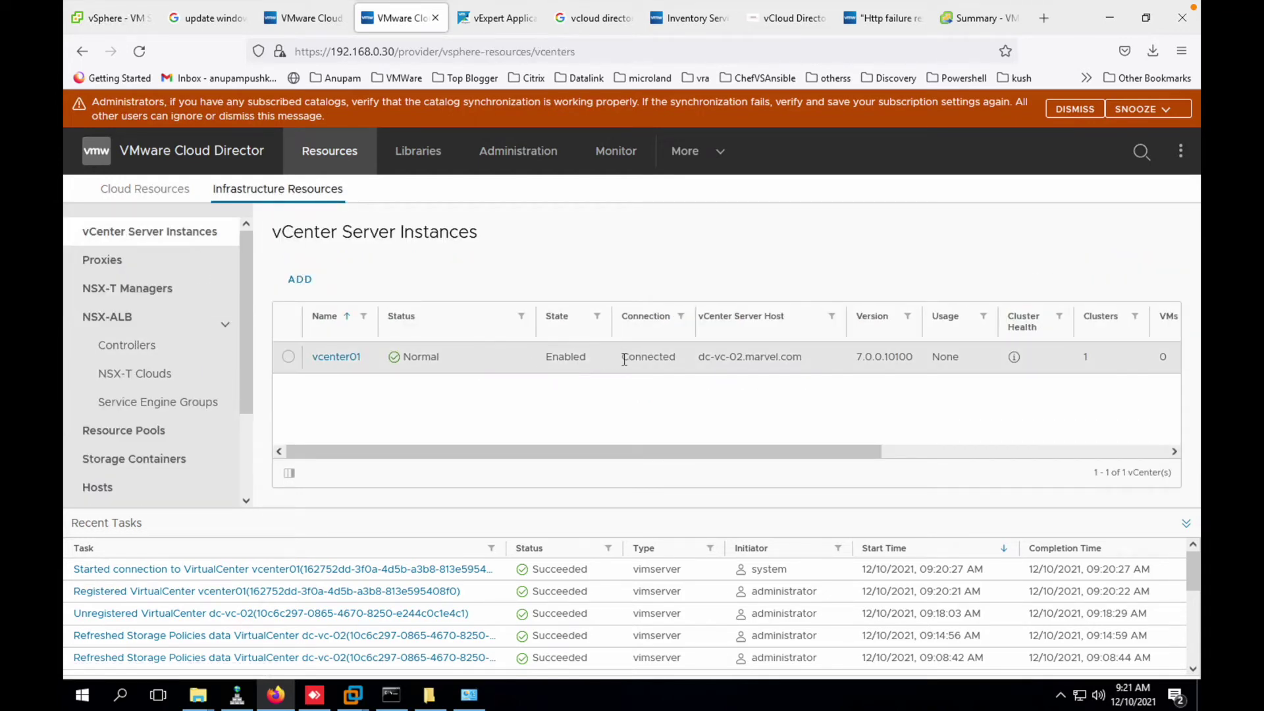
pyautogui.doubleClick(638, 363)
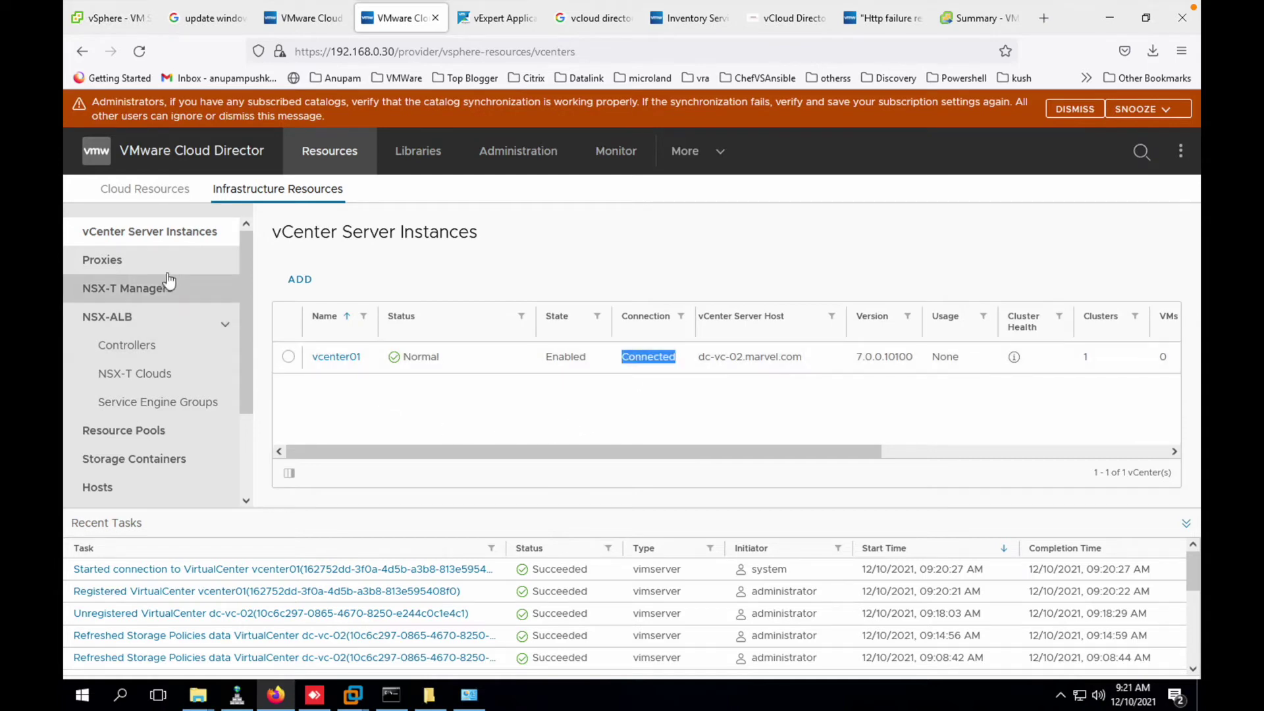
# - Check the resource pools, storage containers and hosts lists, then show the empty Provider VDCs list
pyautogui.click(164, 432)
pyautogui.click(163, 460)
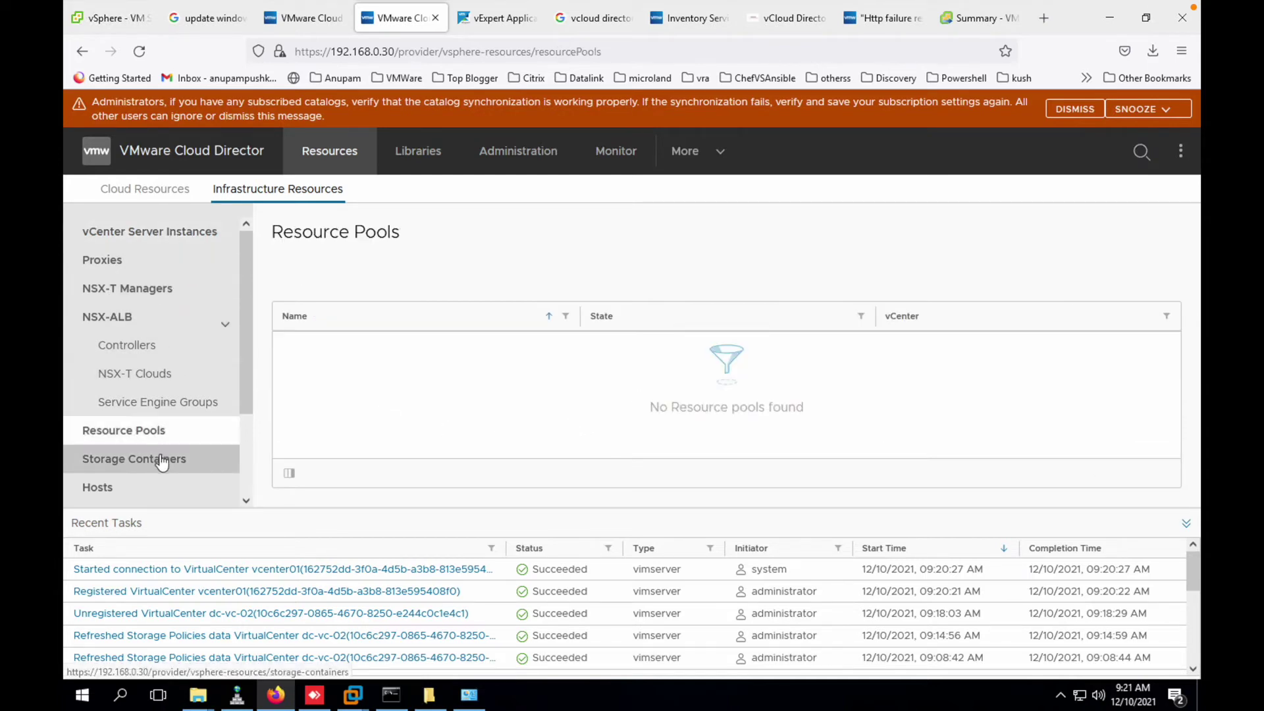
pyautogui.click(163, 488)
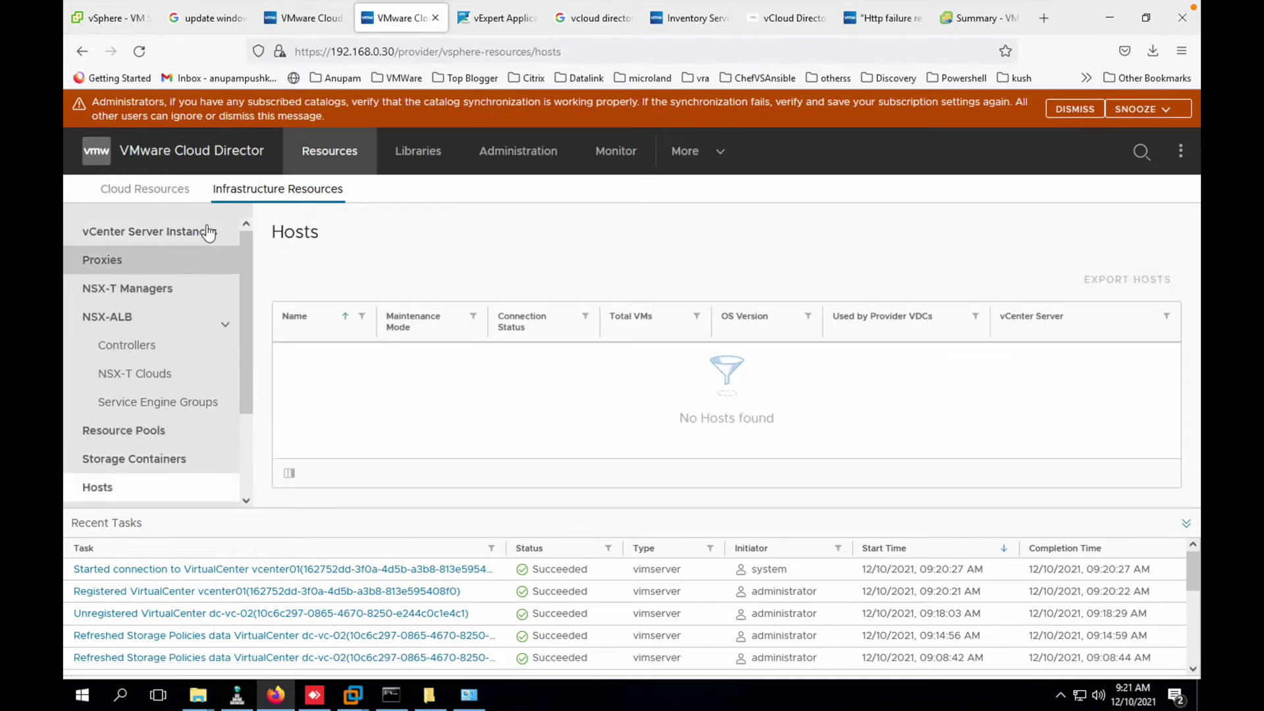
pyautogui.click(146, 192)
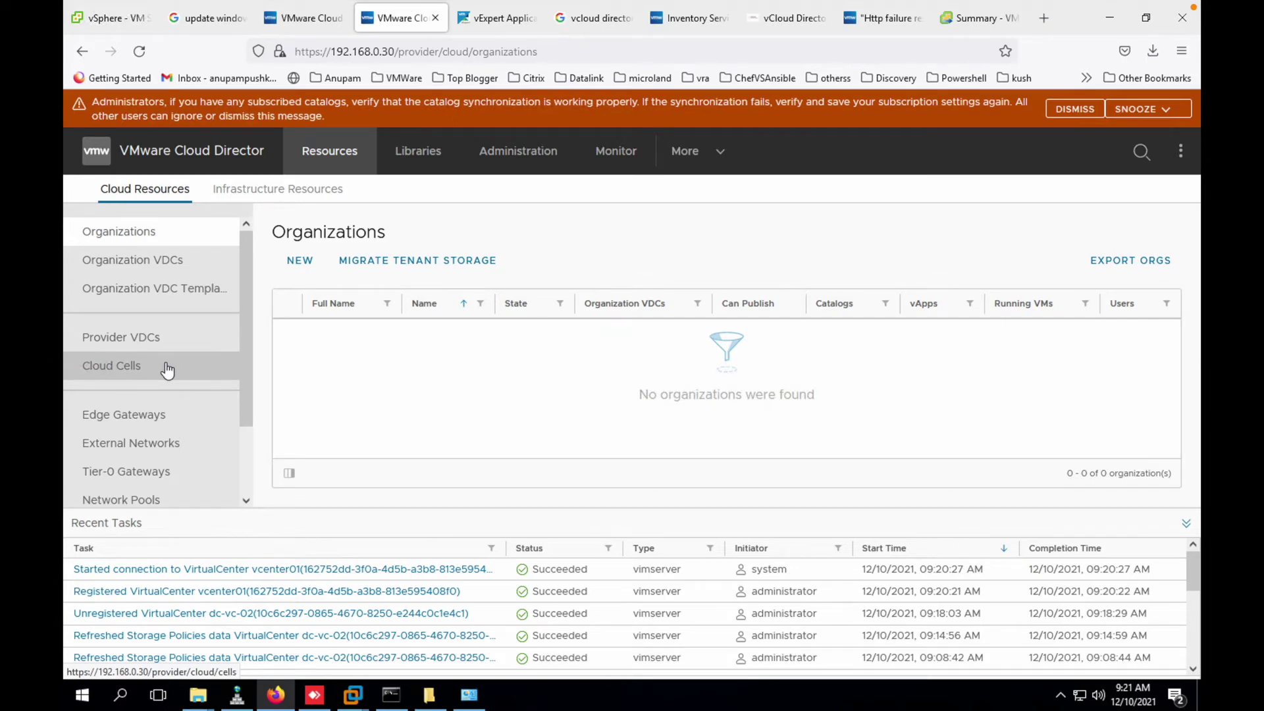
pyautogui.click(170, 339)
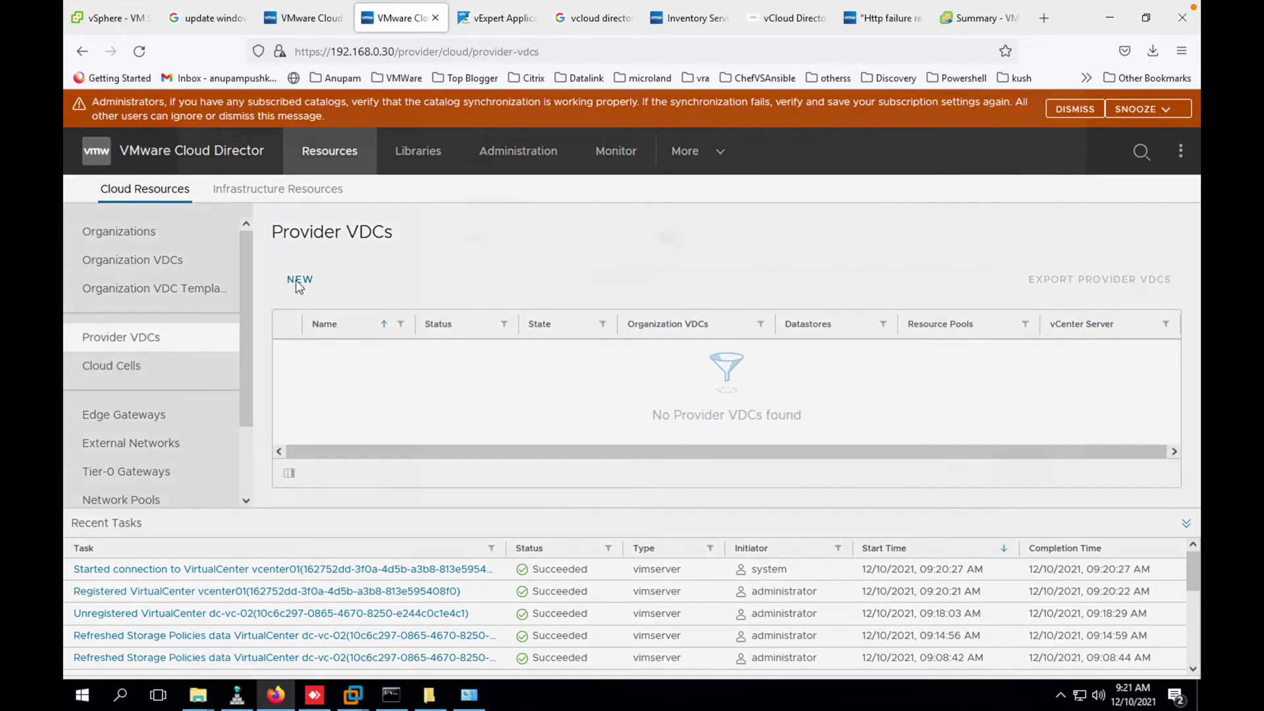
# - Start a provider VDC named 'dasdfafs', then cancel it
pyautogui.click(298, 280)
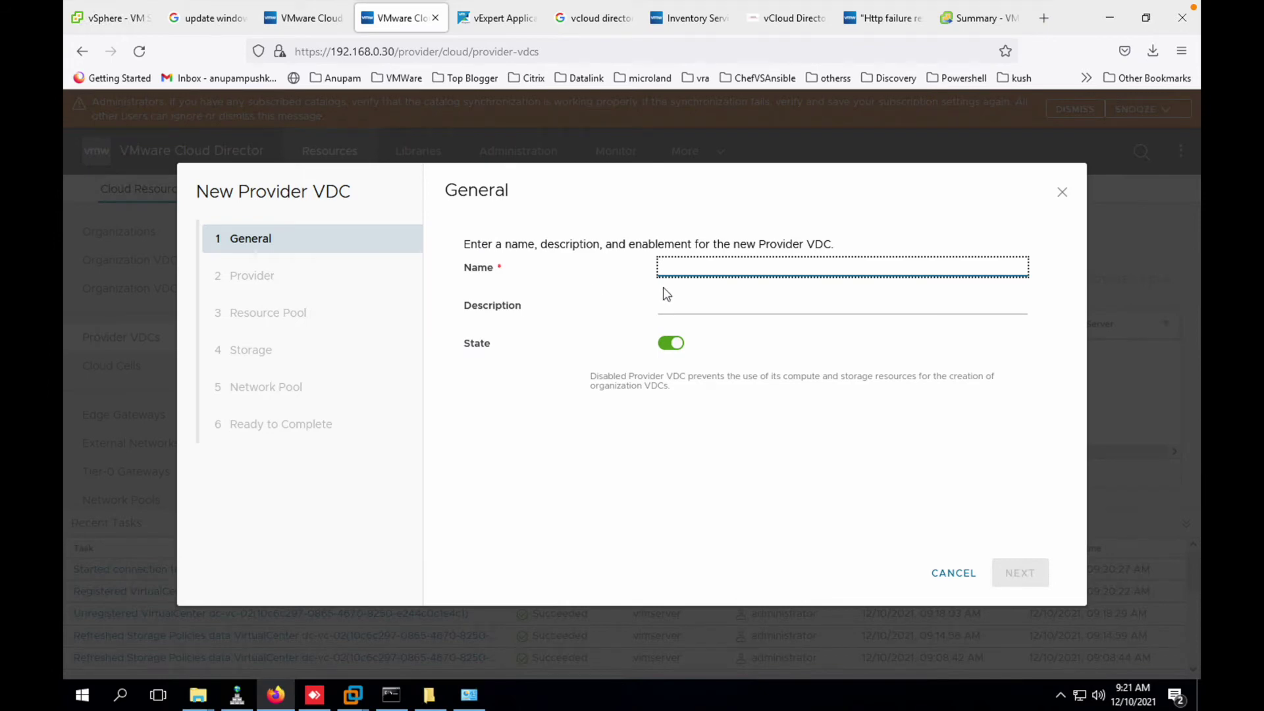
pyautogui.write('dasdfafs')
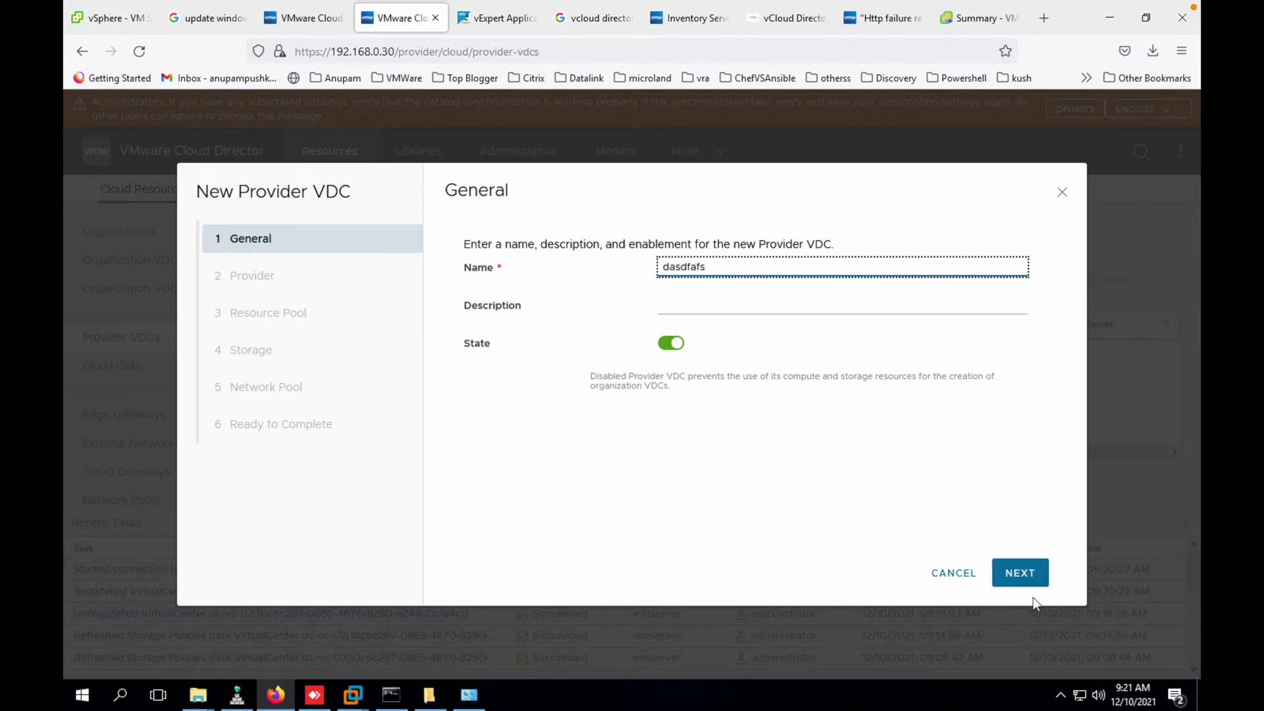
pyautogui.click(1021, 574)
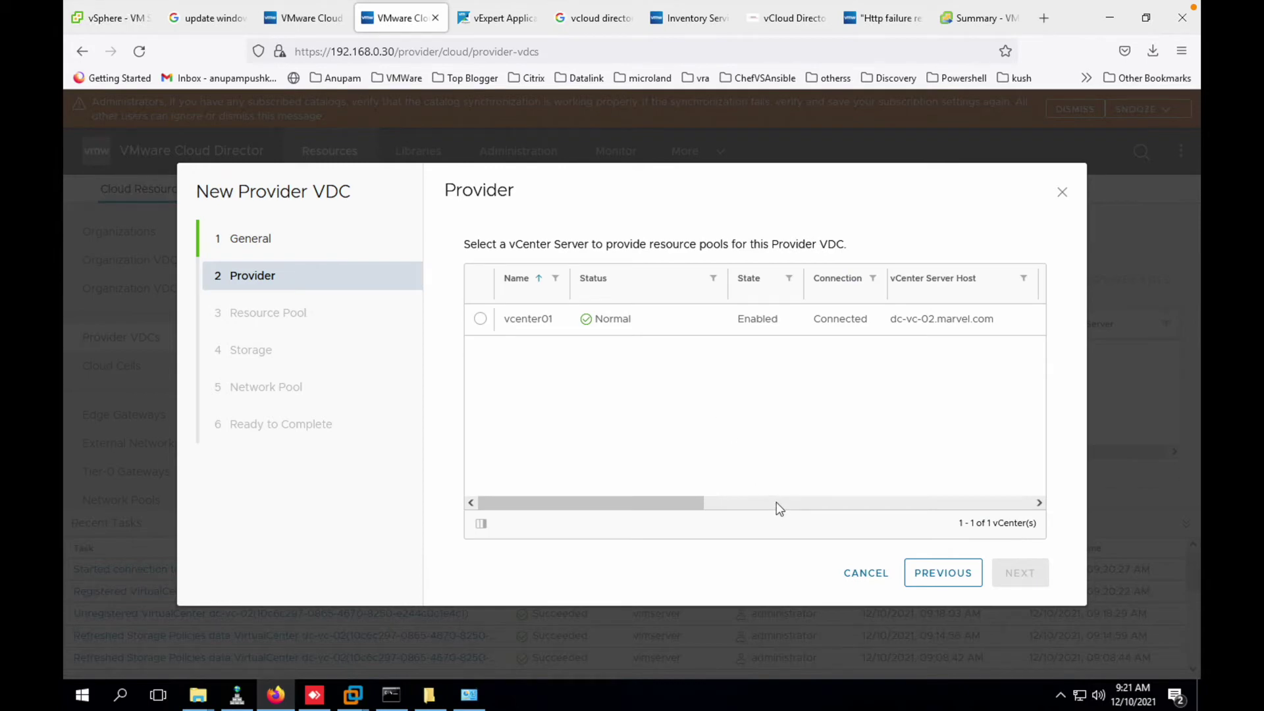
pyautogui.click(848, 578)
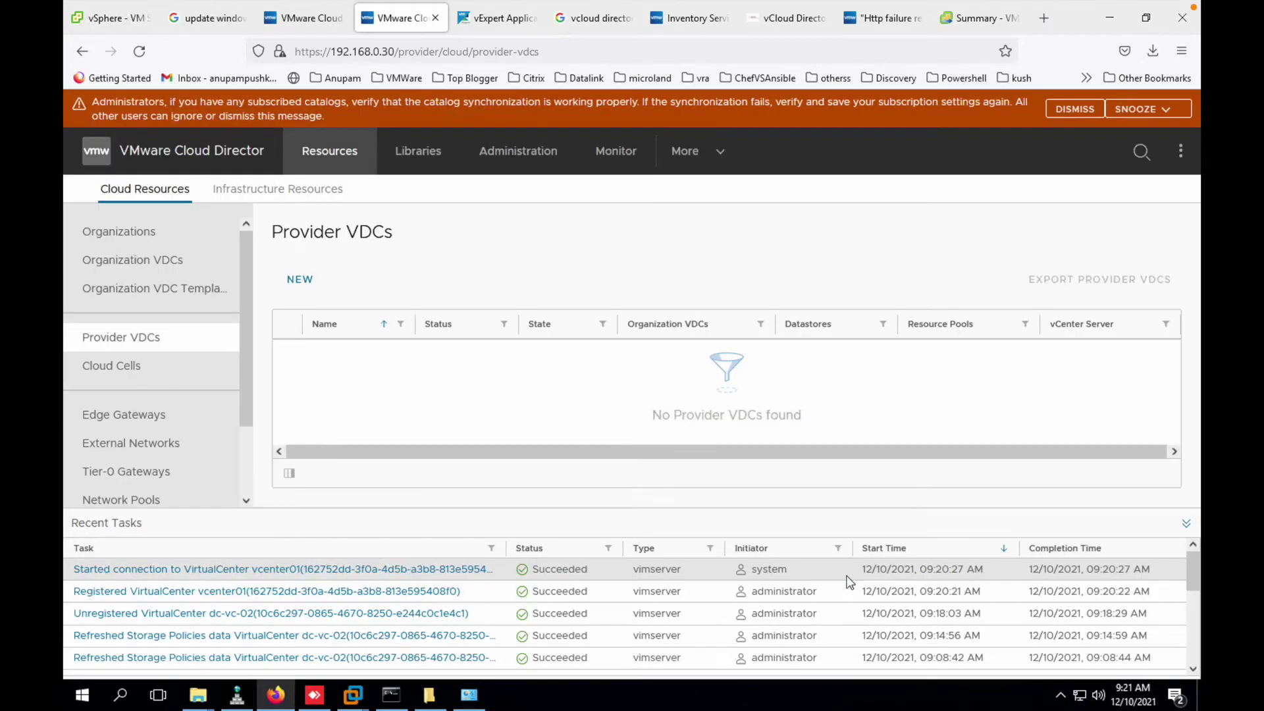
# - Start a new provider VDC named PVDC and choose vcenter01 as its provider
pyautogui.click(302, 280)
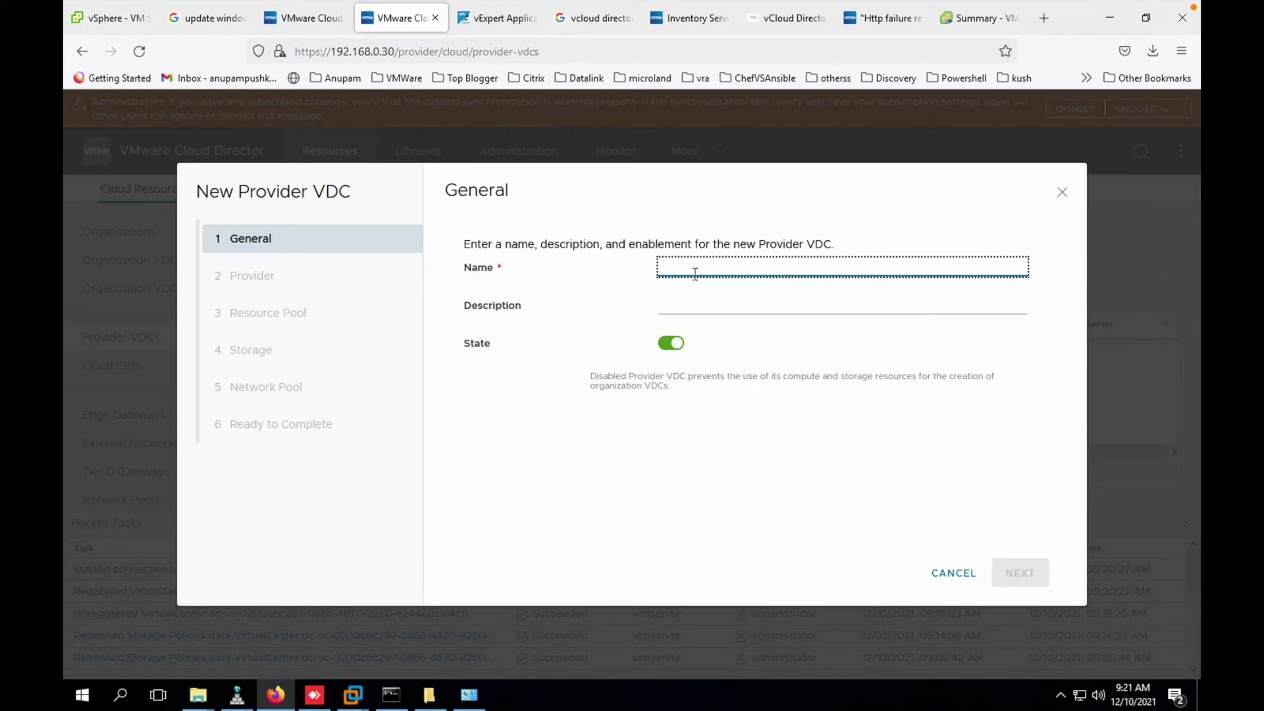
pyautogui.write('PV')
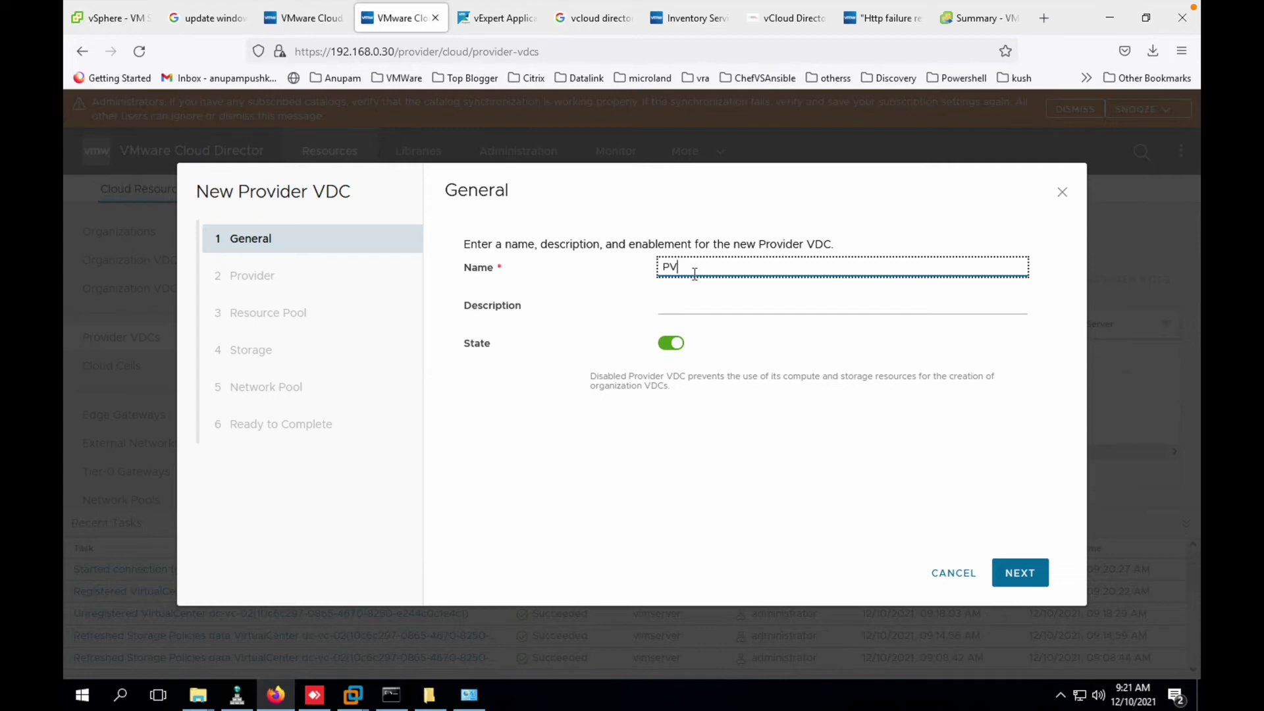
pyautogui.write('DDC')
pyautogui.click(1020, 572)
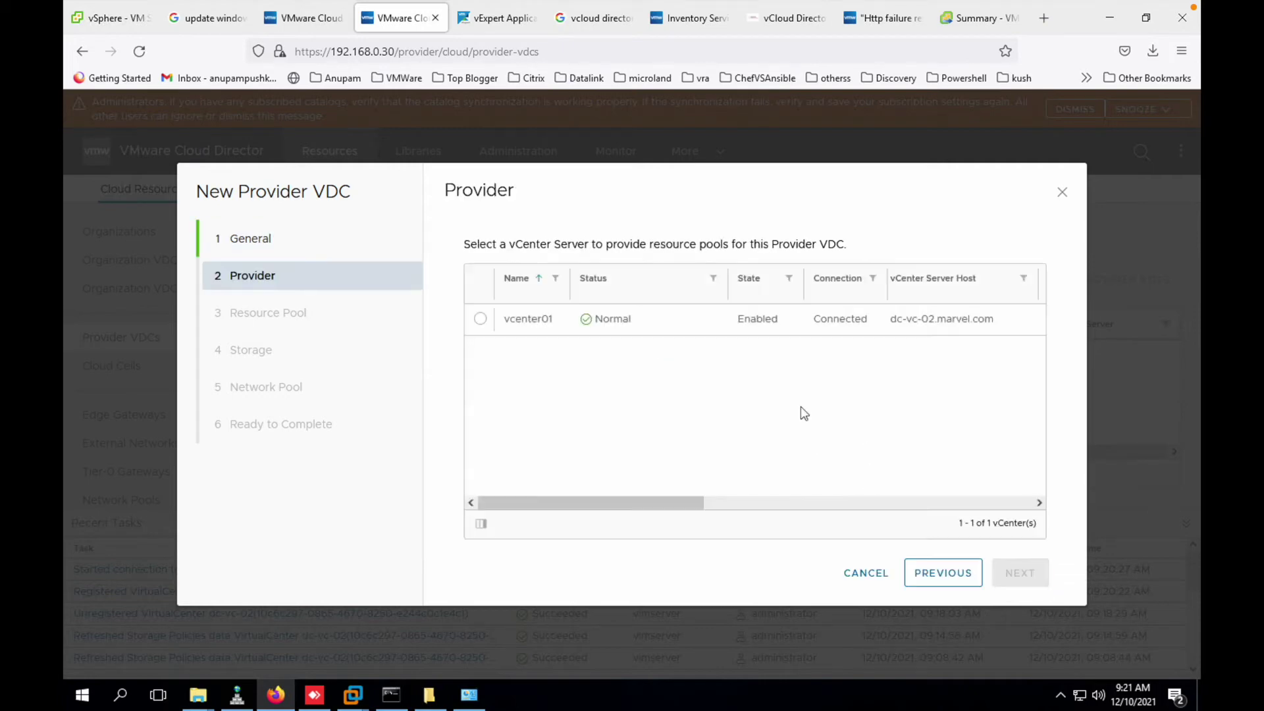
pyautogui.click(485, 320)
# - Select the vdc resource pool with Hardware Version 18
pyautogui.click(1019, 573)
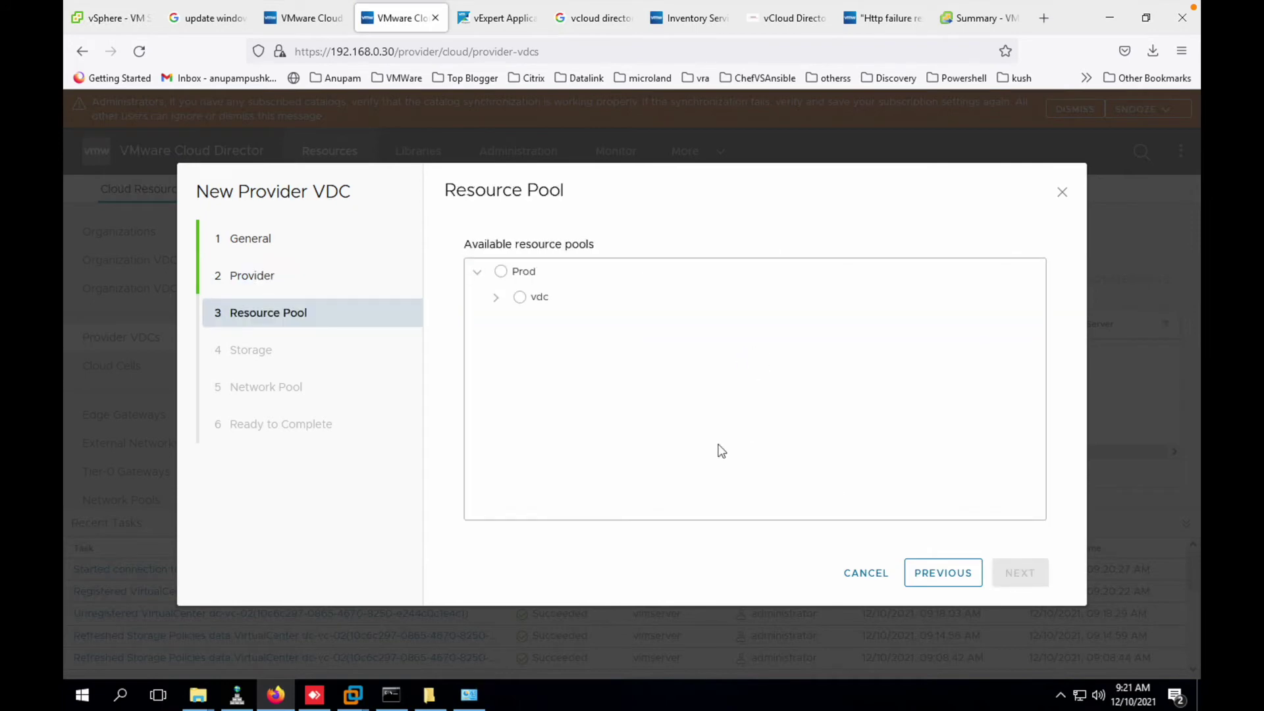
pyautogui.click(495, 298)
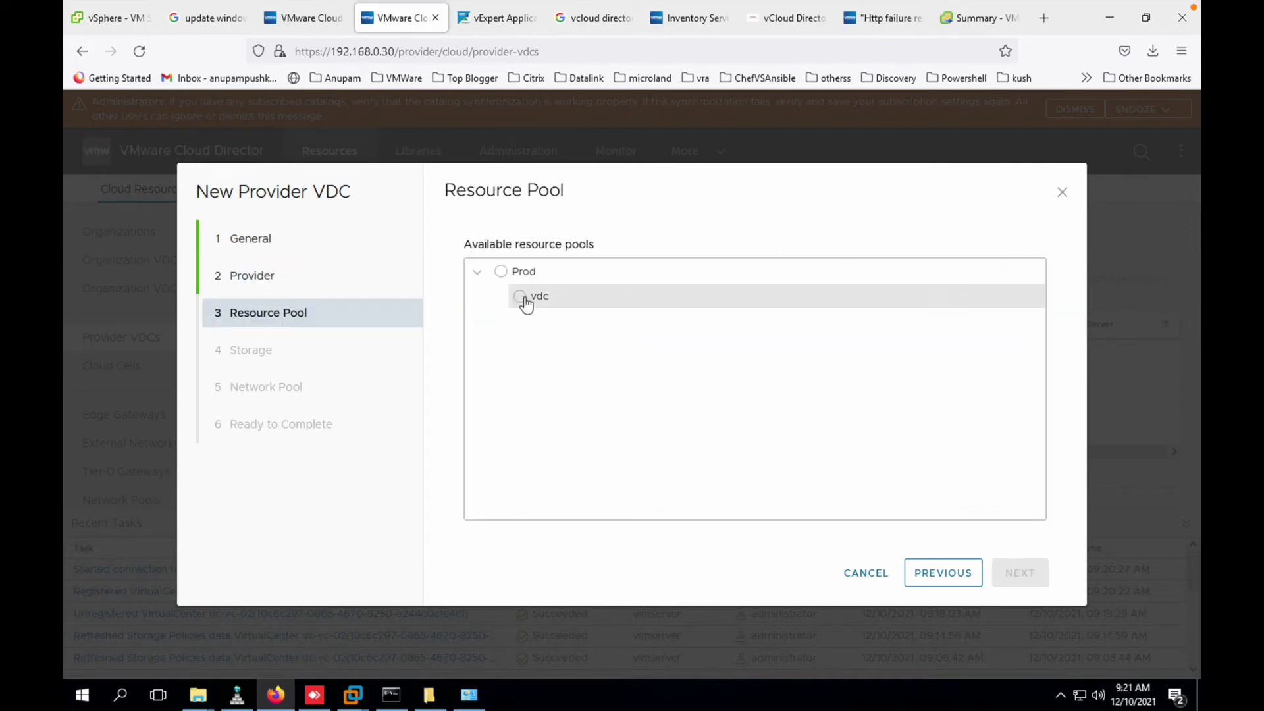
pyautogui.click(520, 297)
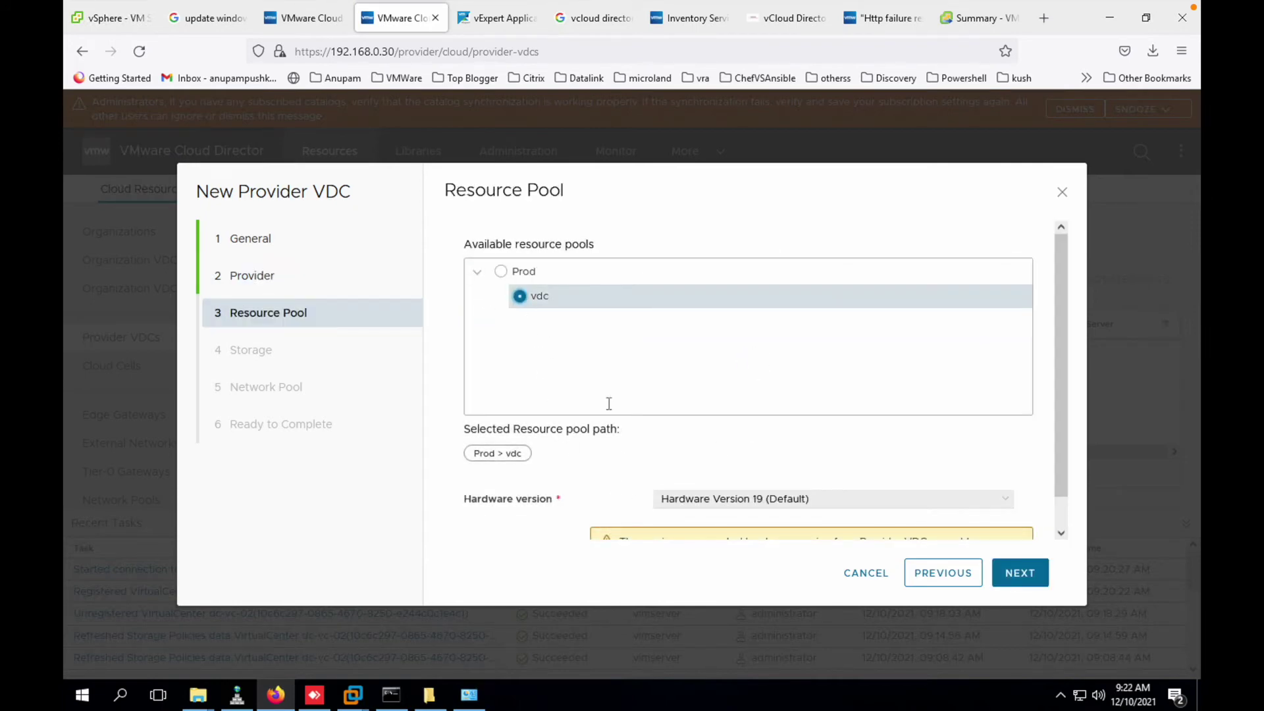
pyautogui.scroll(-1, 605, 402)
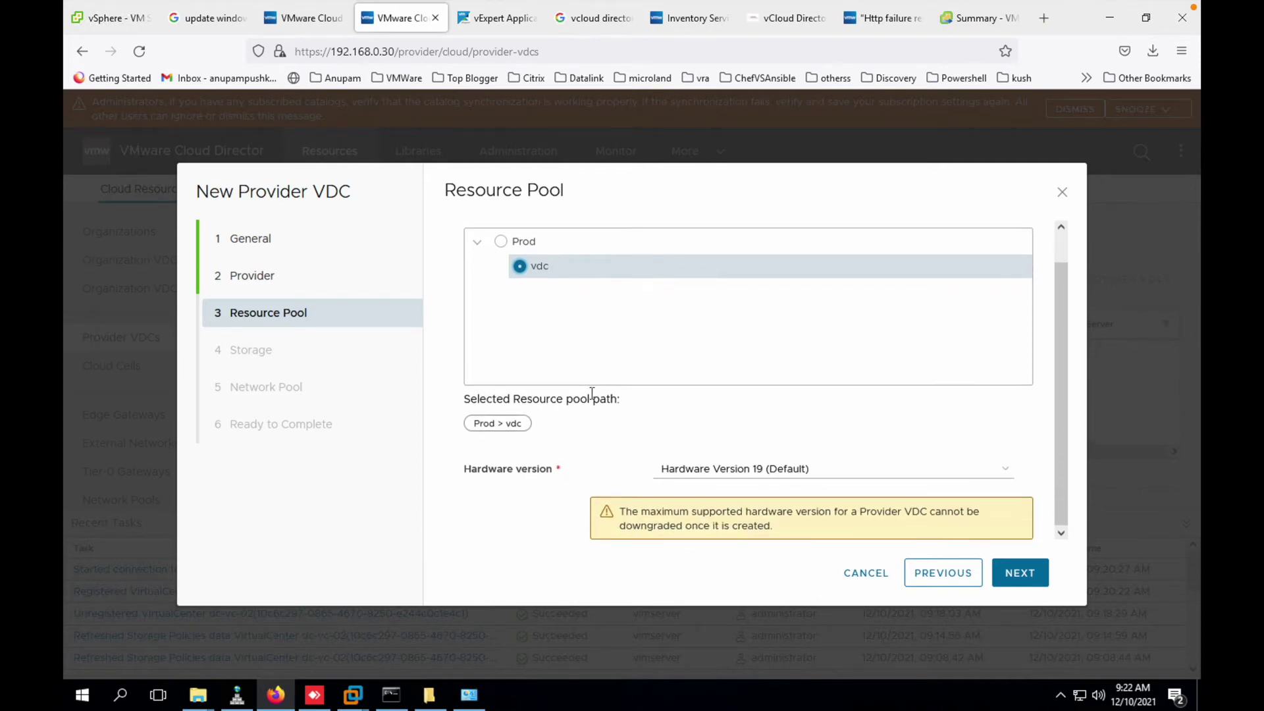
pyautogui.click(726, 481)
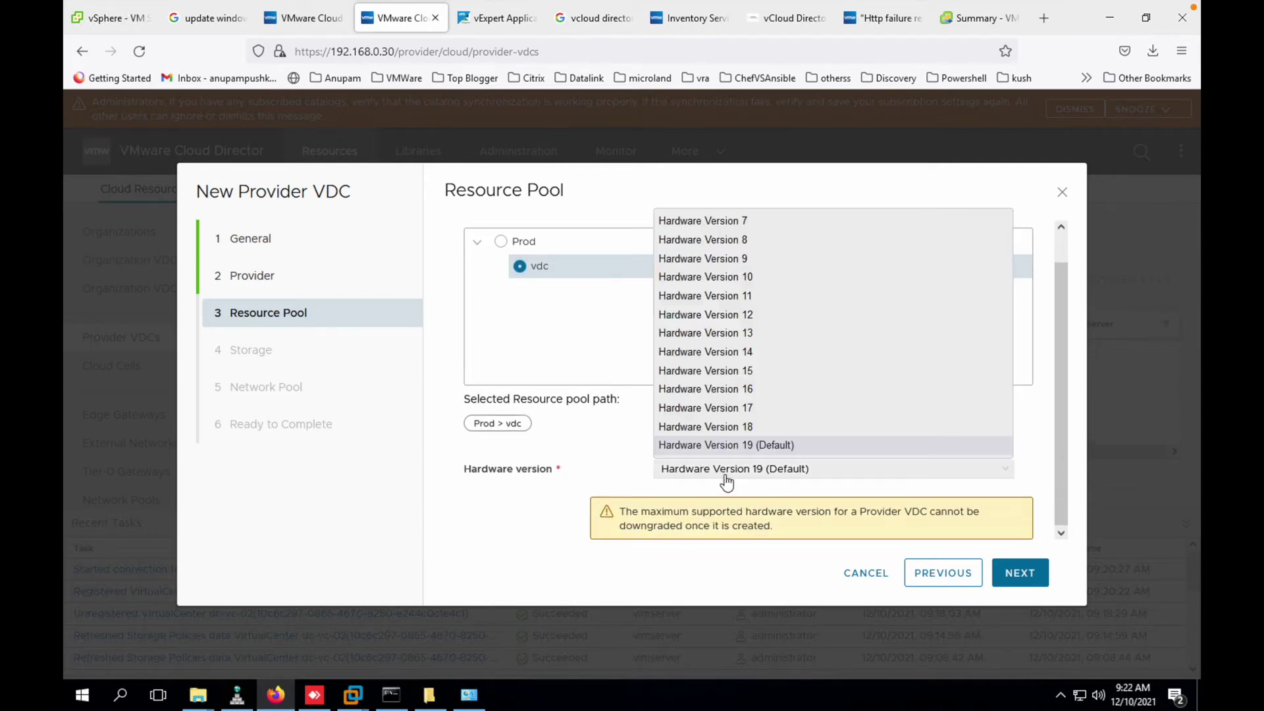
pyautogui.click(740, 427)
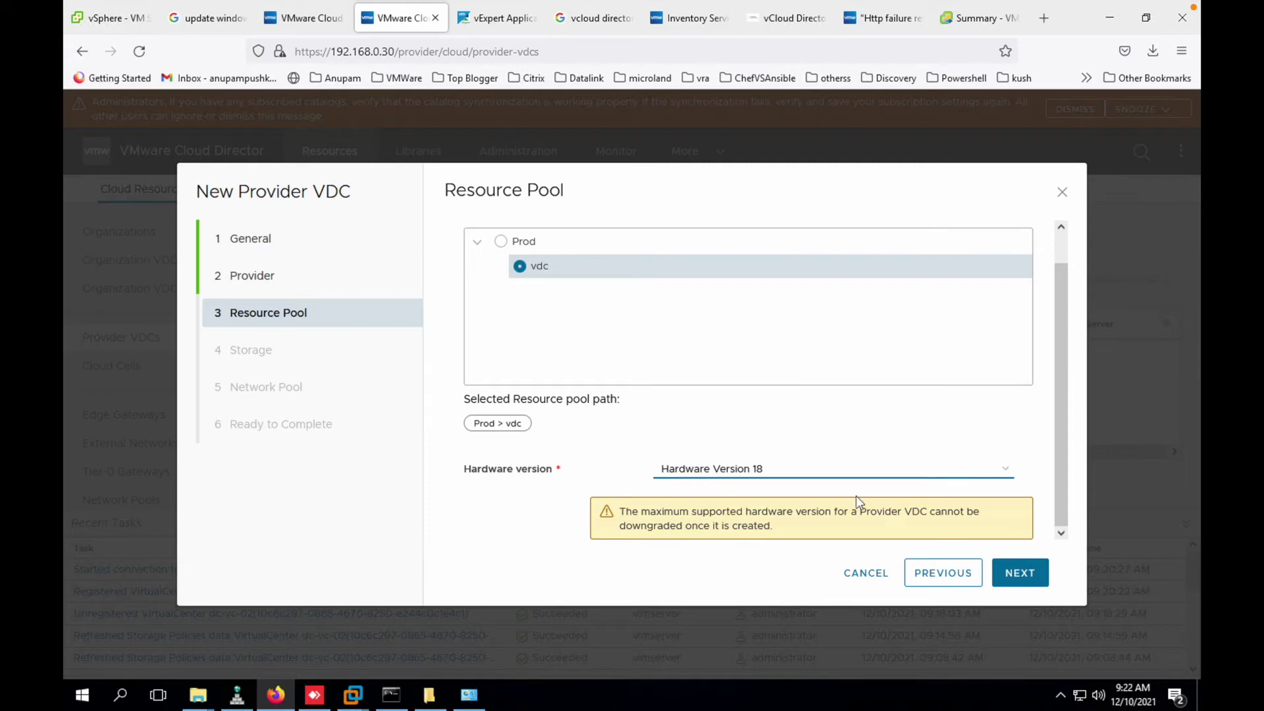
pyautogui.click(1028, 573)
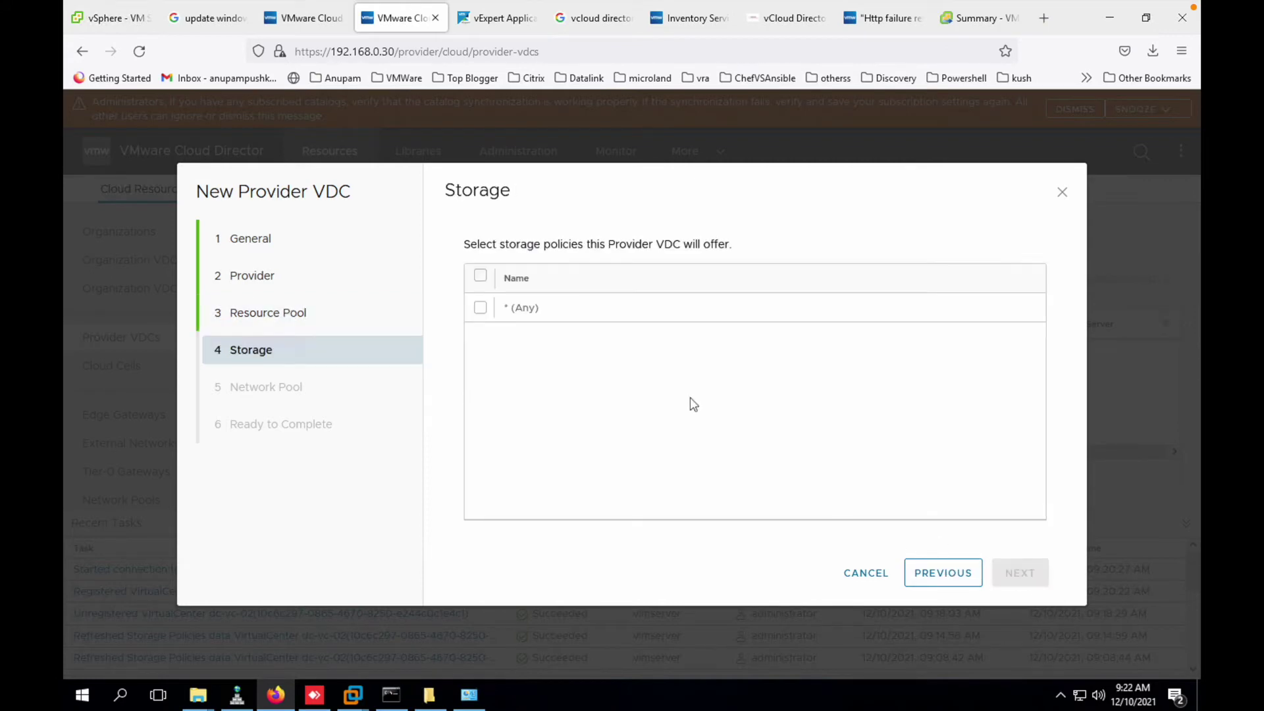
# - Change the hardware version to 12 and allow the * (Any) storage policy
pyautogui.click(932, 577)
pyautogui.click(708, 506)
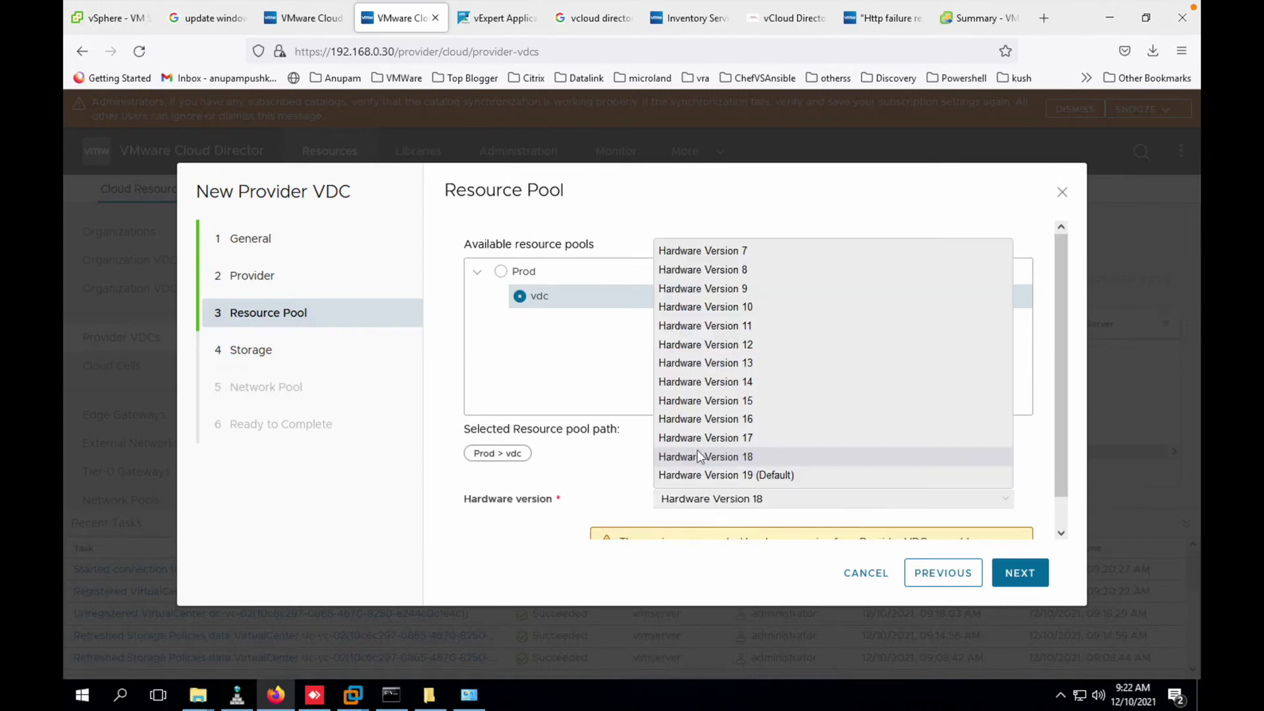
pyautogui.click(713, 345)
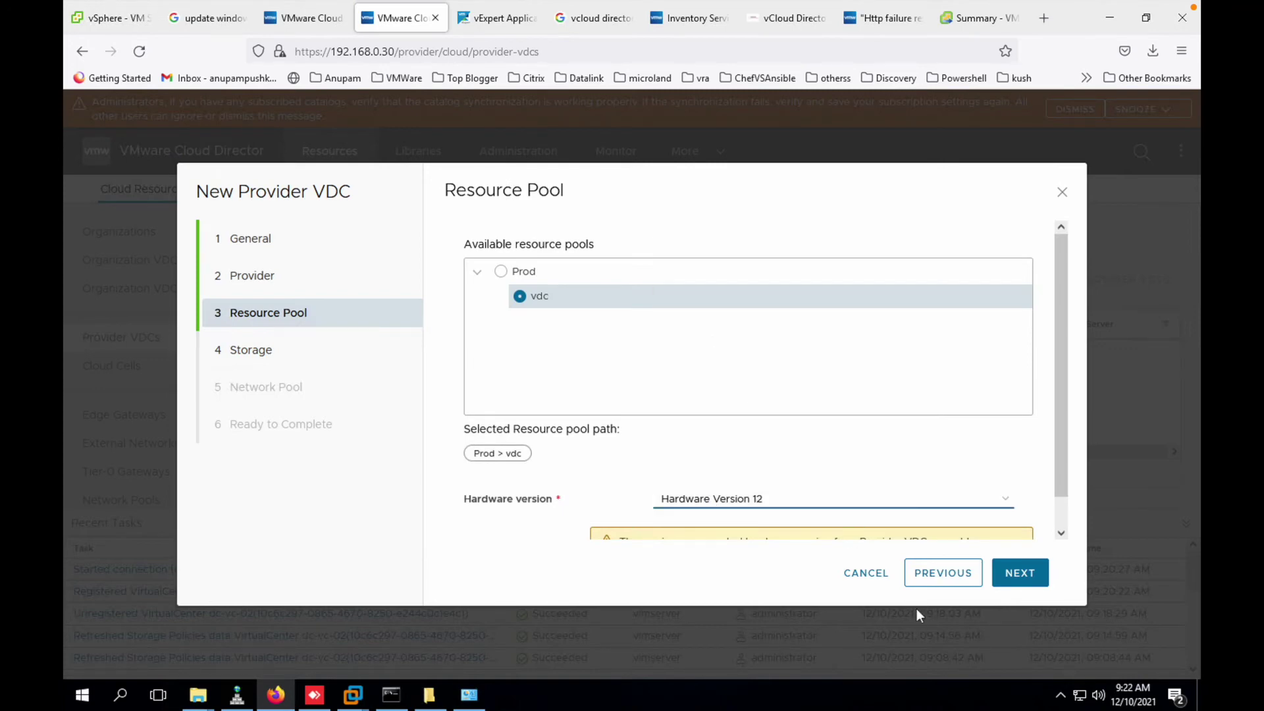
pyautogui.click(1019, 574)
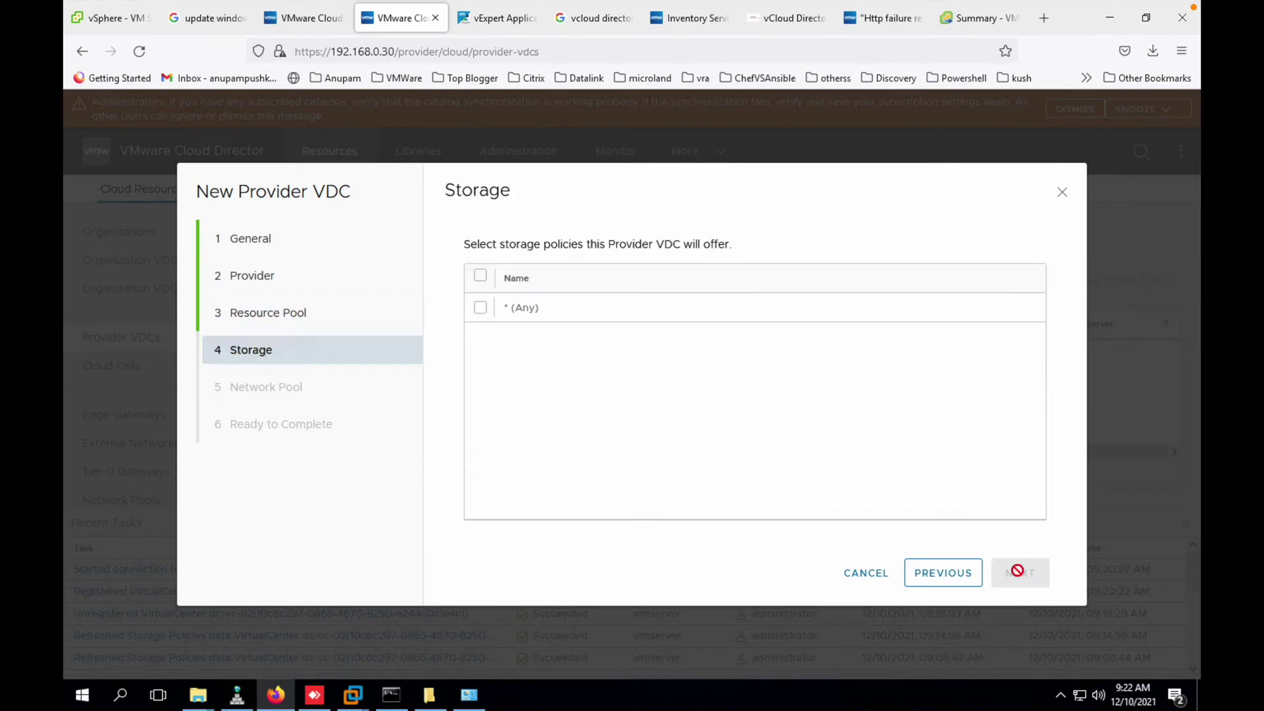
pyautogui.click(482, 311)
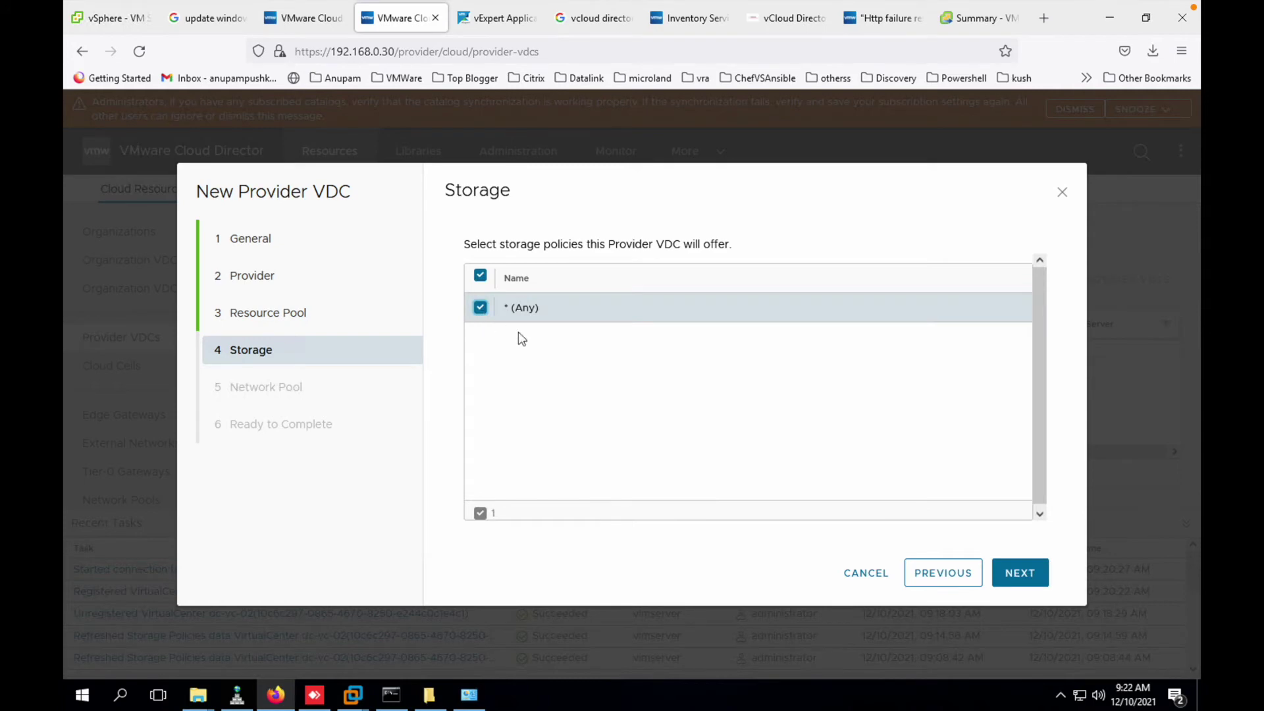
pyautogui.click(1022, 576)
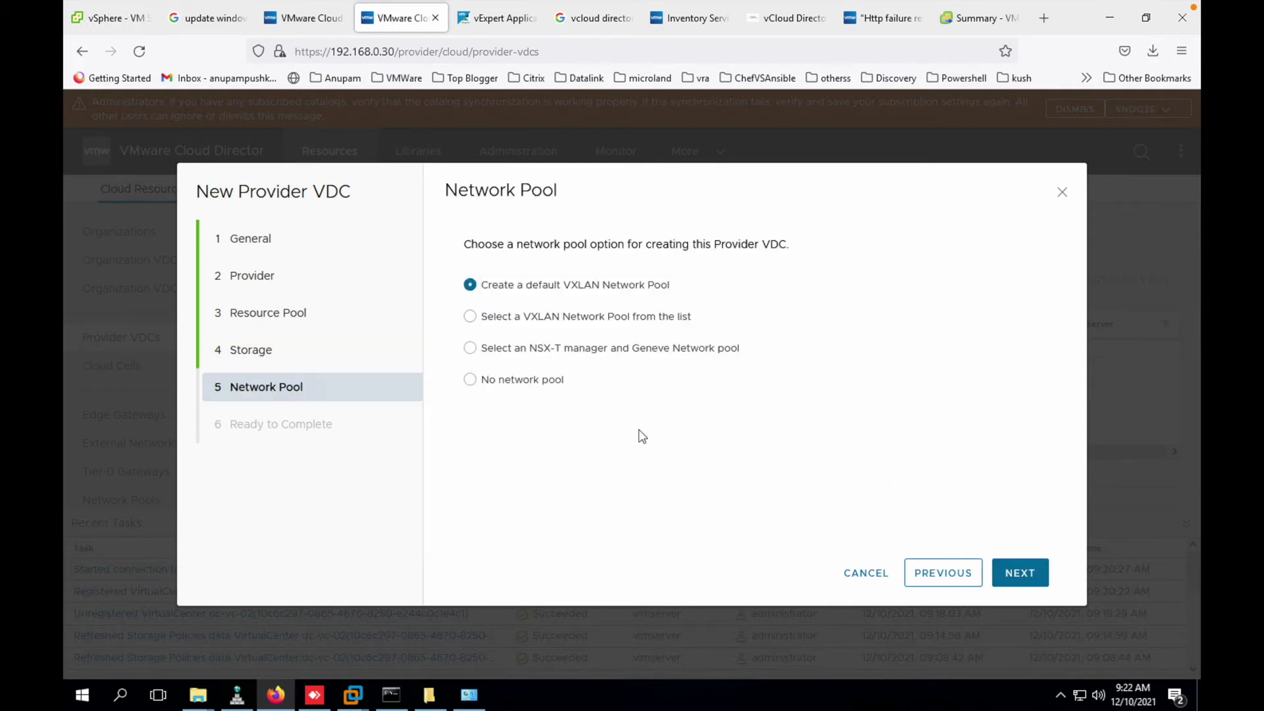
# - Choose 'No network pool', review the summary, and create PVDC
pyautogui.click(542, 387)
pyautogui.click(1017, 576)
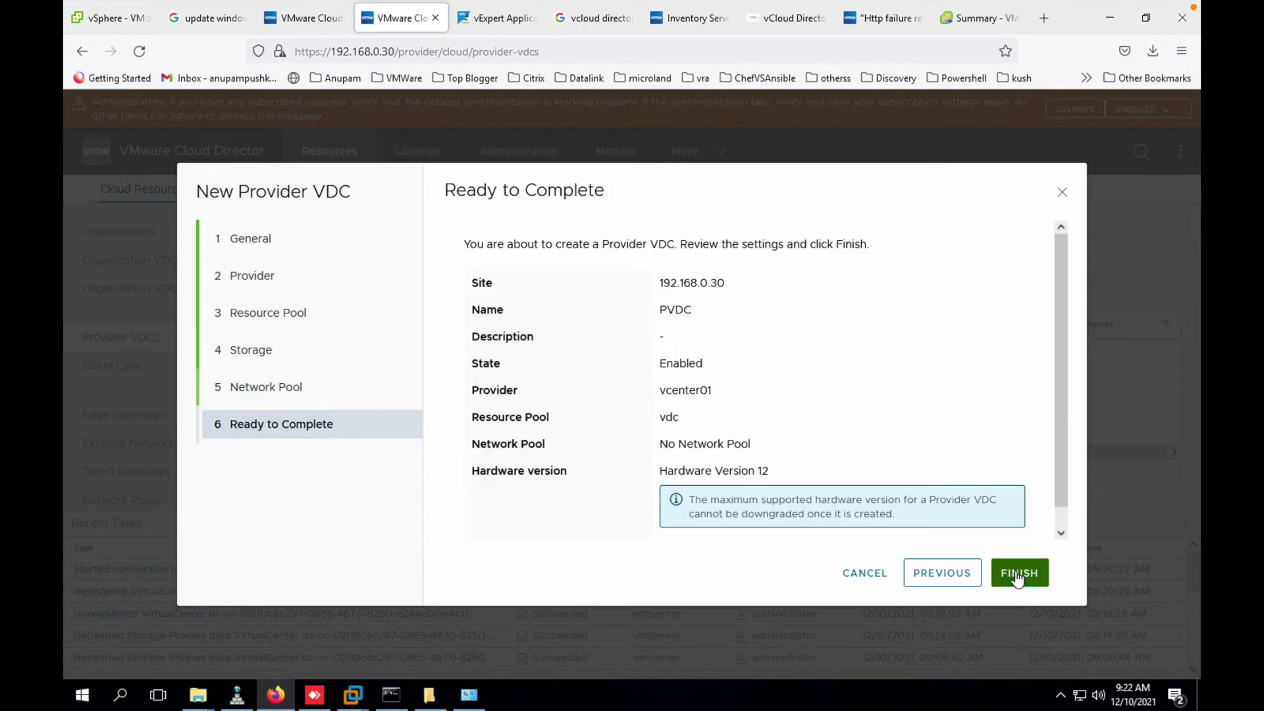
pyautogui.scroll(-1, 878, 472)
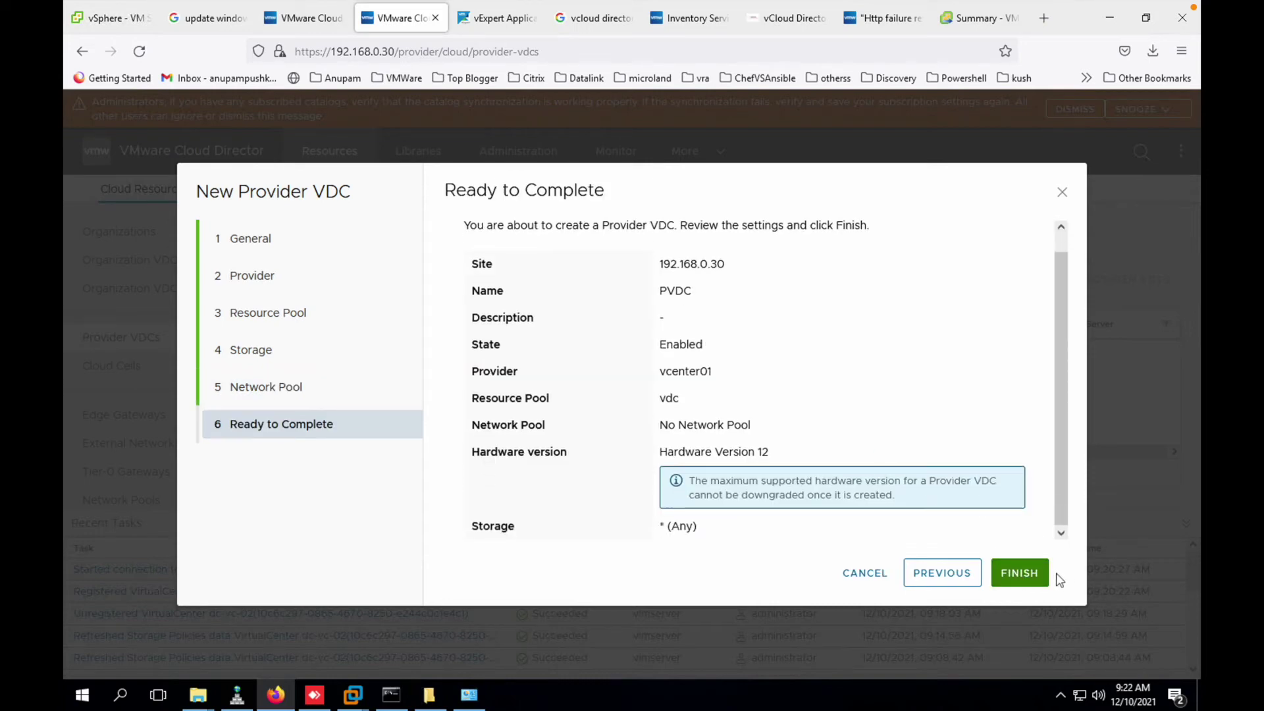
pyautogui.click(1008, 578)
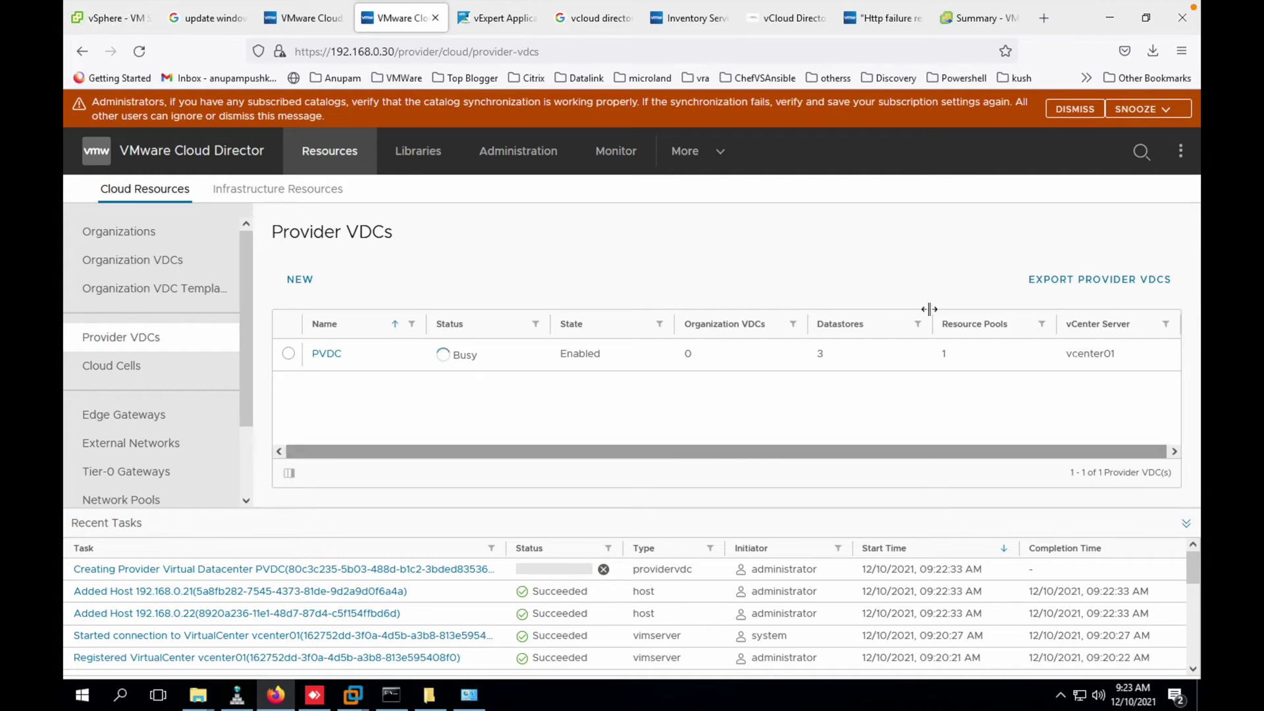
pyautogui.click(1047, 19)
# - Load dc-vra-01.marvel.com, sign in to vRealize Automation, and enter Cloud Assembly
pyautogui.write('dc')
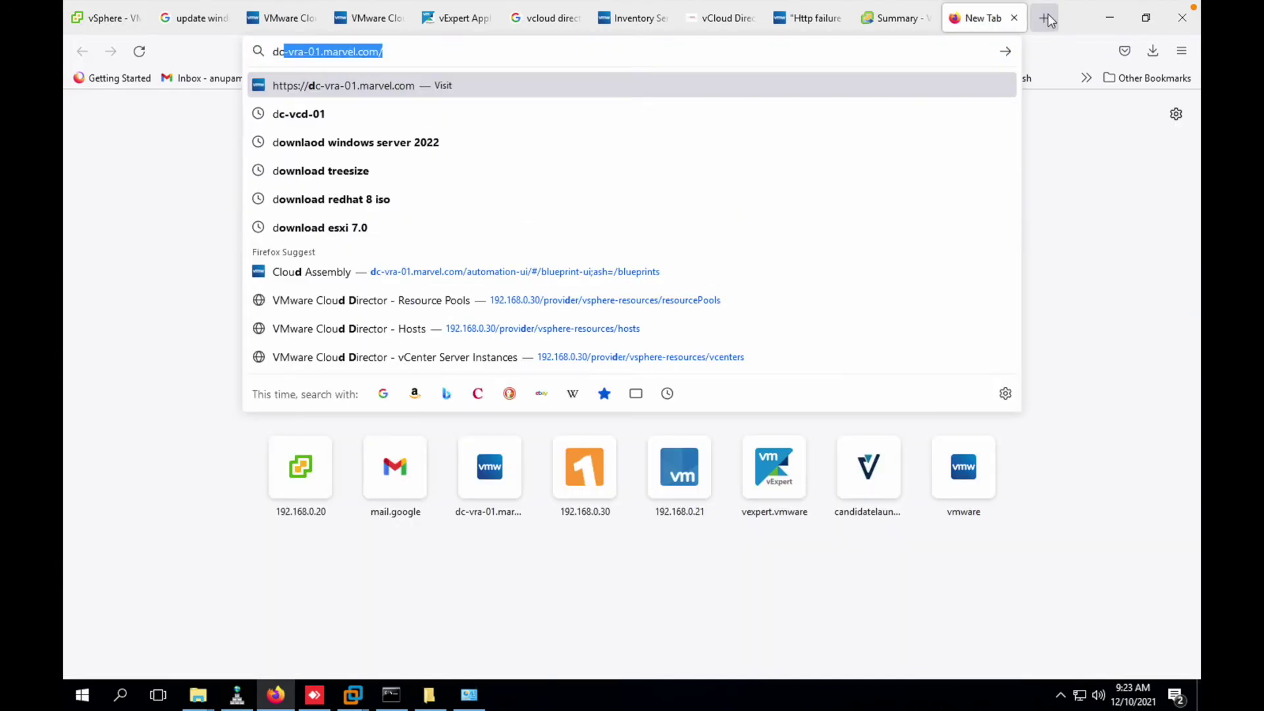
pyautogui.write('-vr')
pyautogui.press('Return')
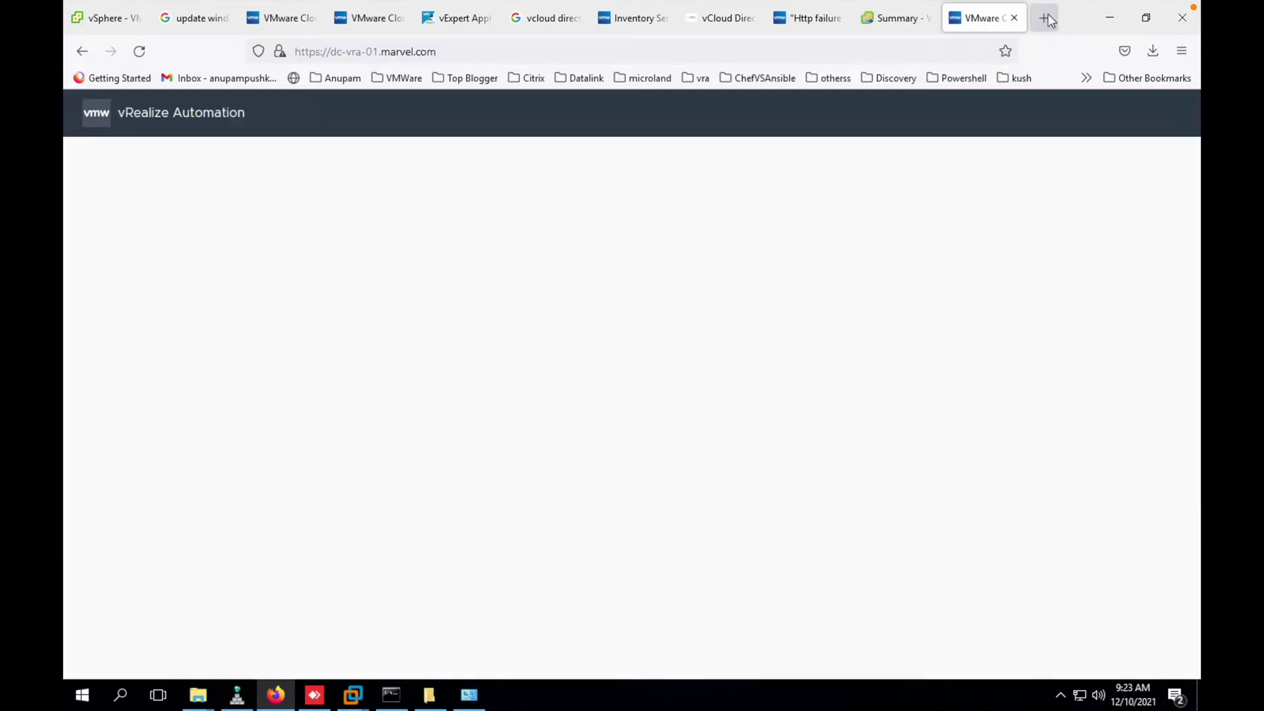
pyautogui.click(319, 442)
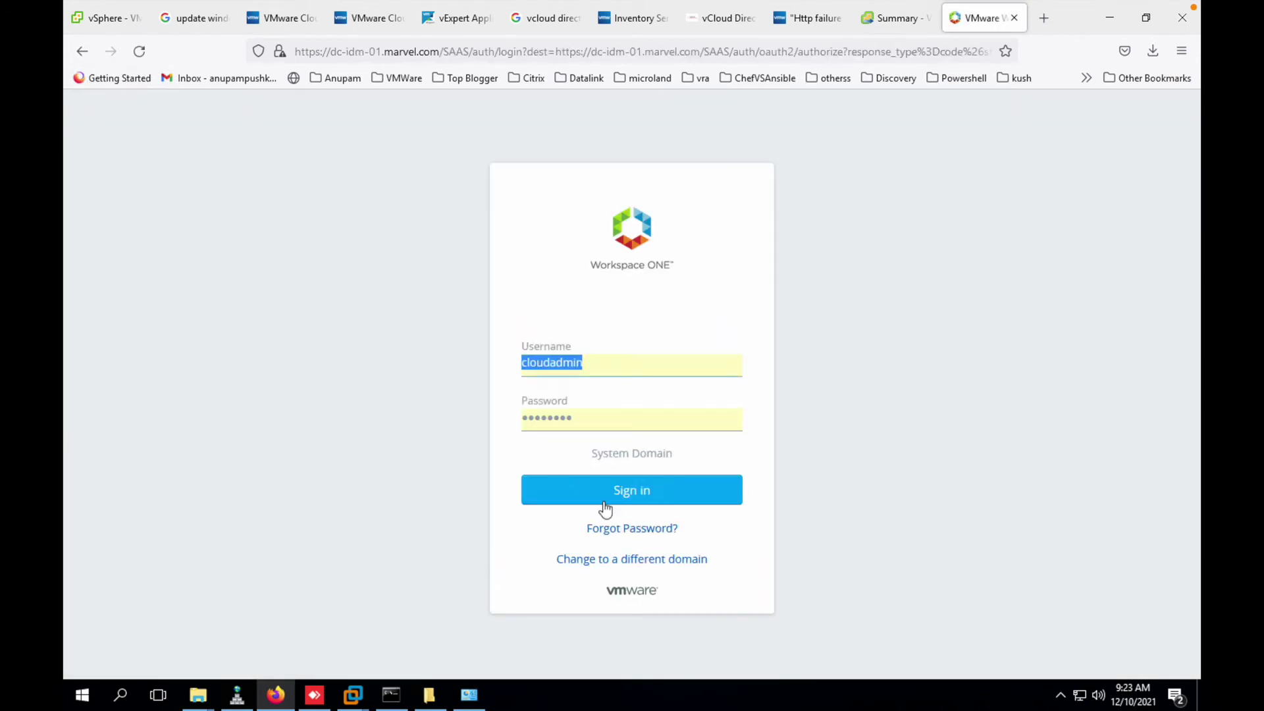
pyautogui.click(605, 505)
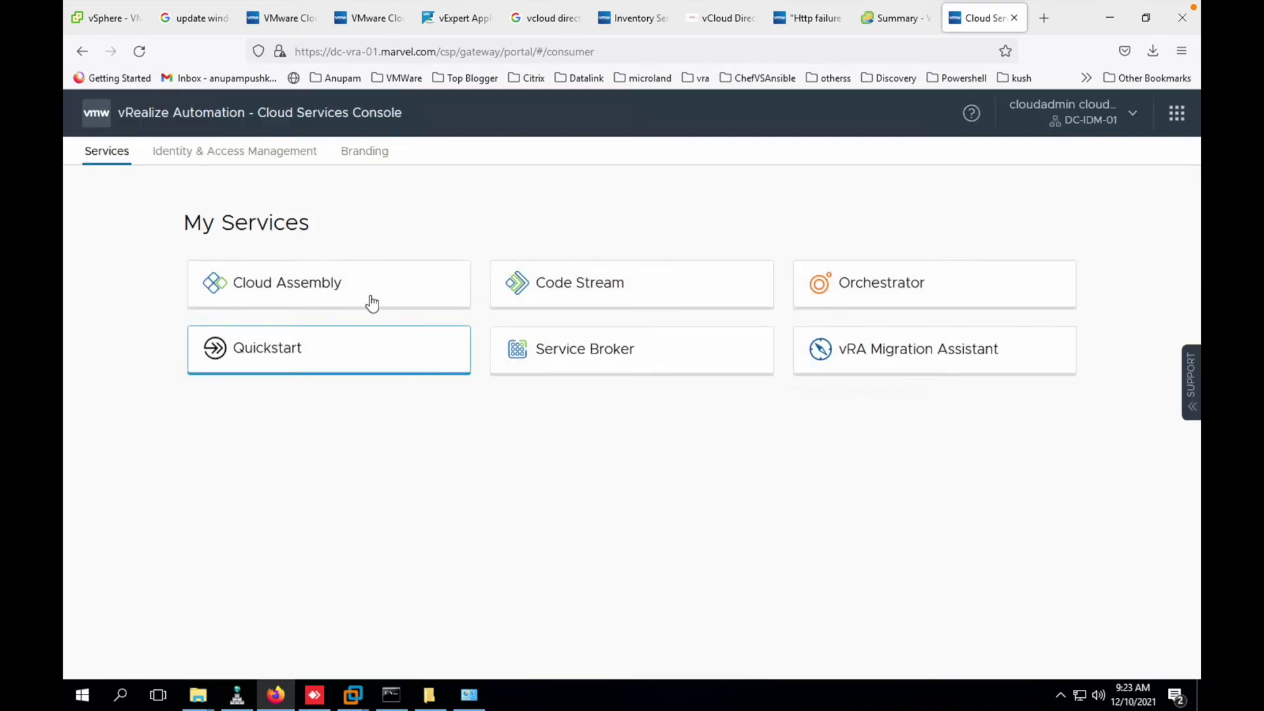
pyautogui.click(330, 287)
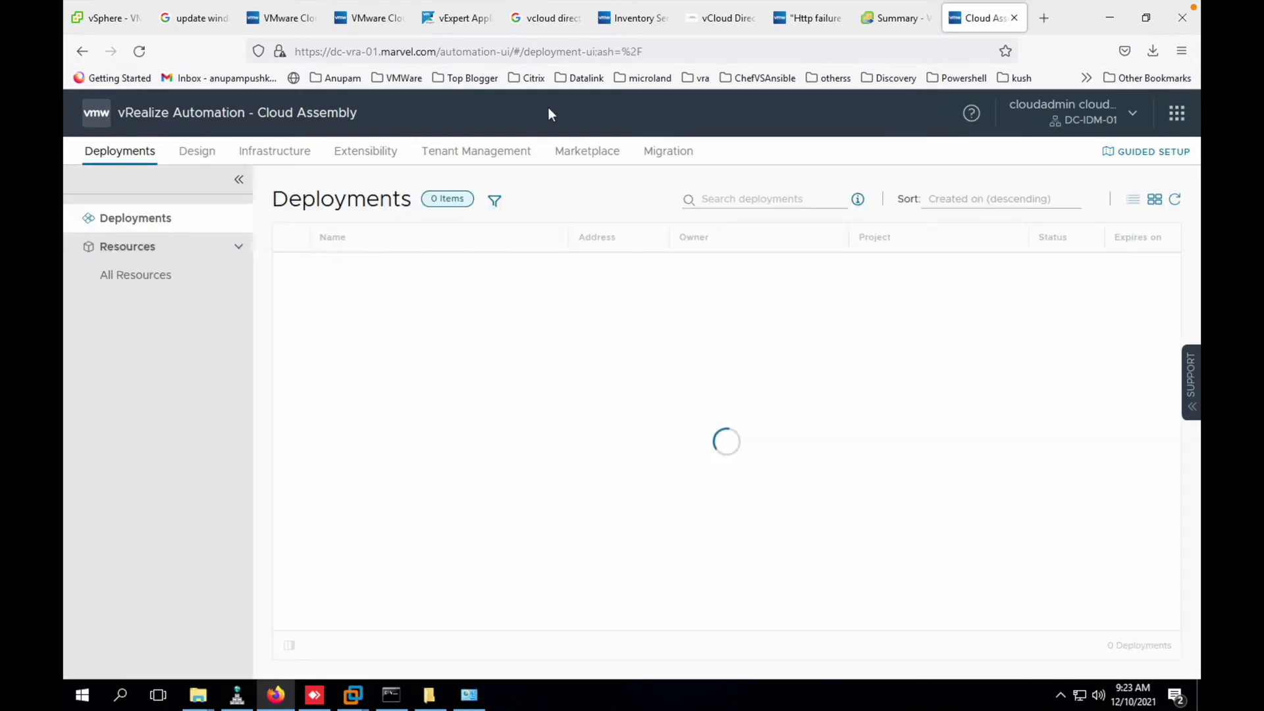
# - Open the dc-vc-01.marvel.com cloud account and attempt to delete it
pyautogui.click(262, 150)
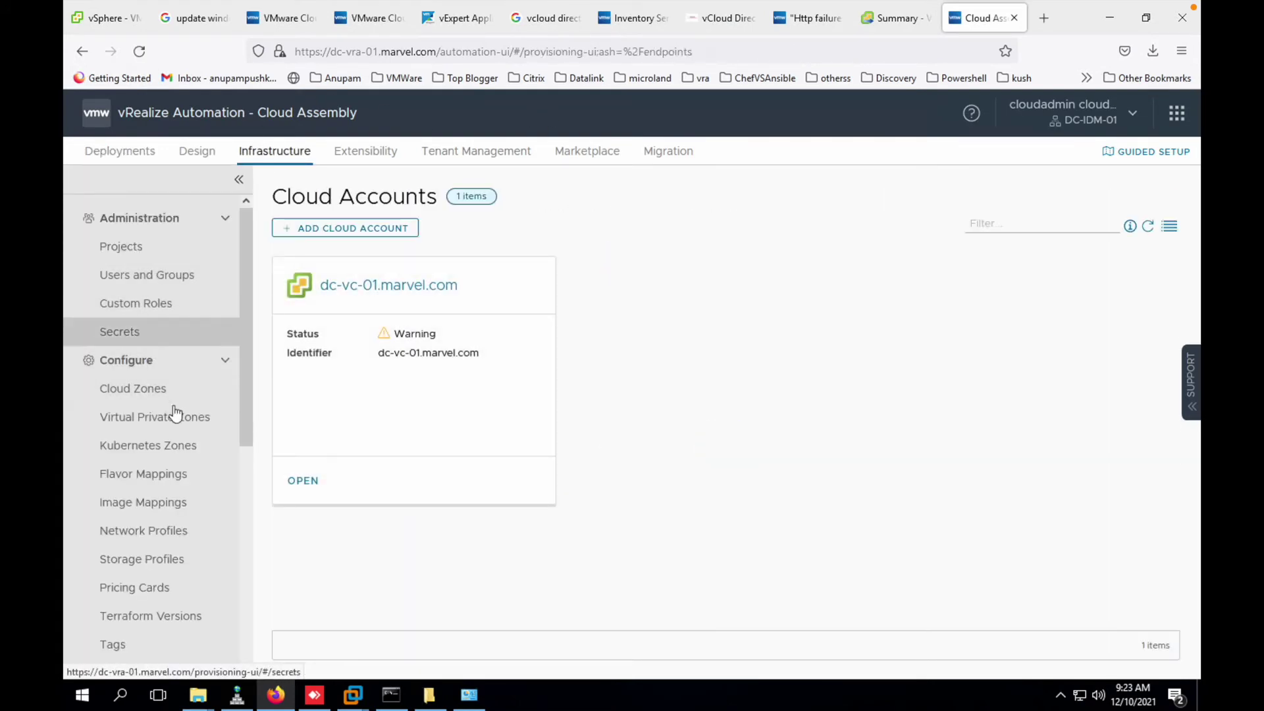
pyautogui.click(307, 485)
pyautogui.click(511, 408)
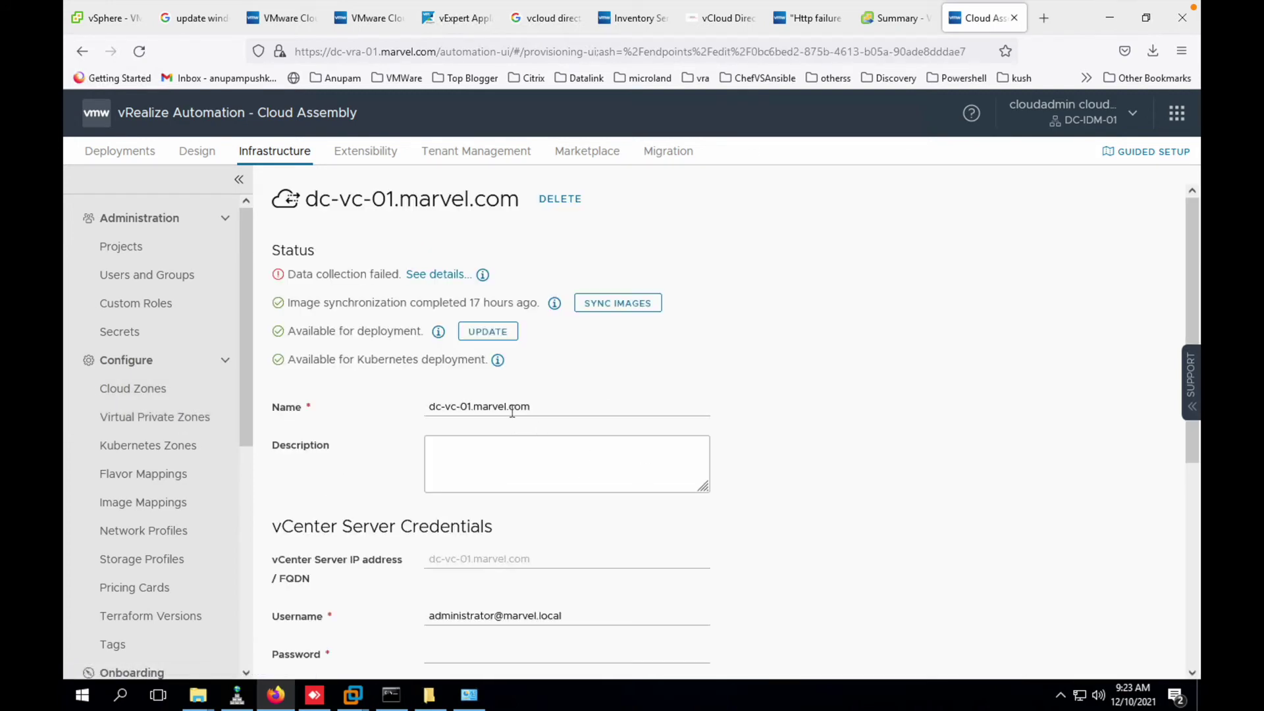
pyautogui.click(469, 407)
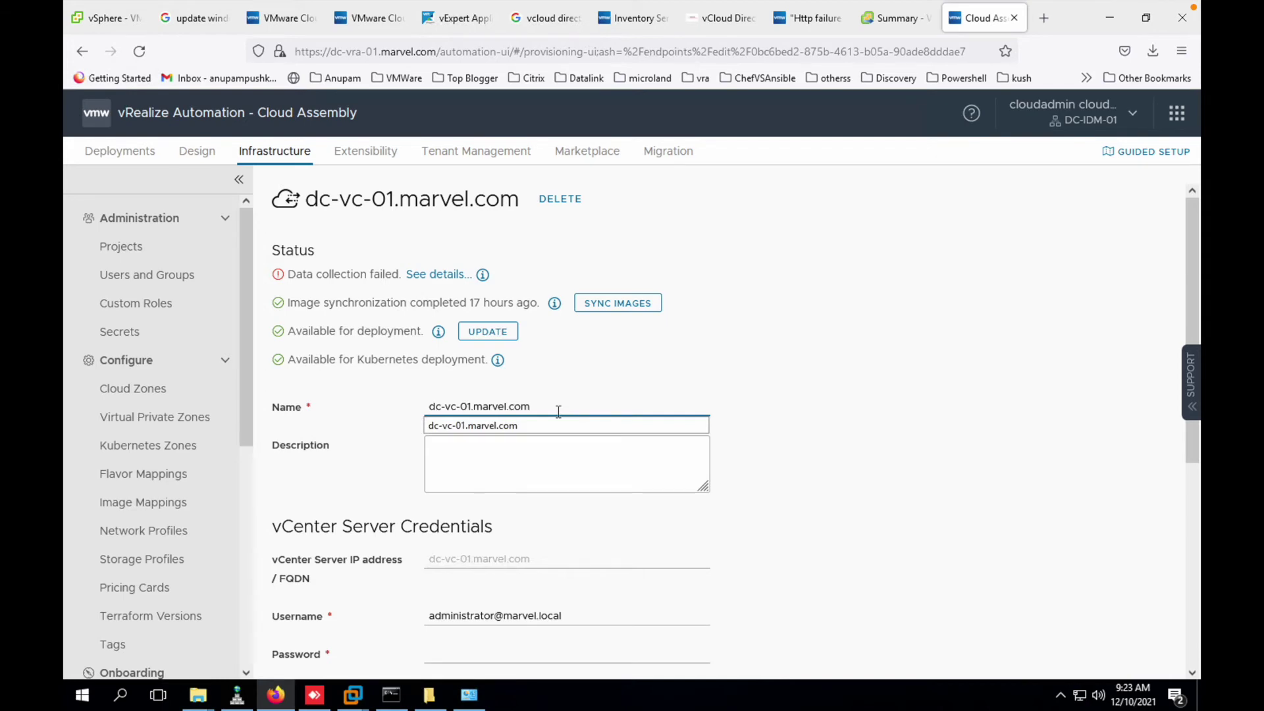
pyautogui.click(558, 411)
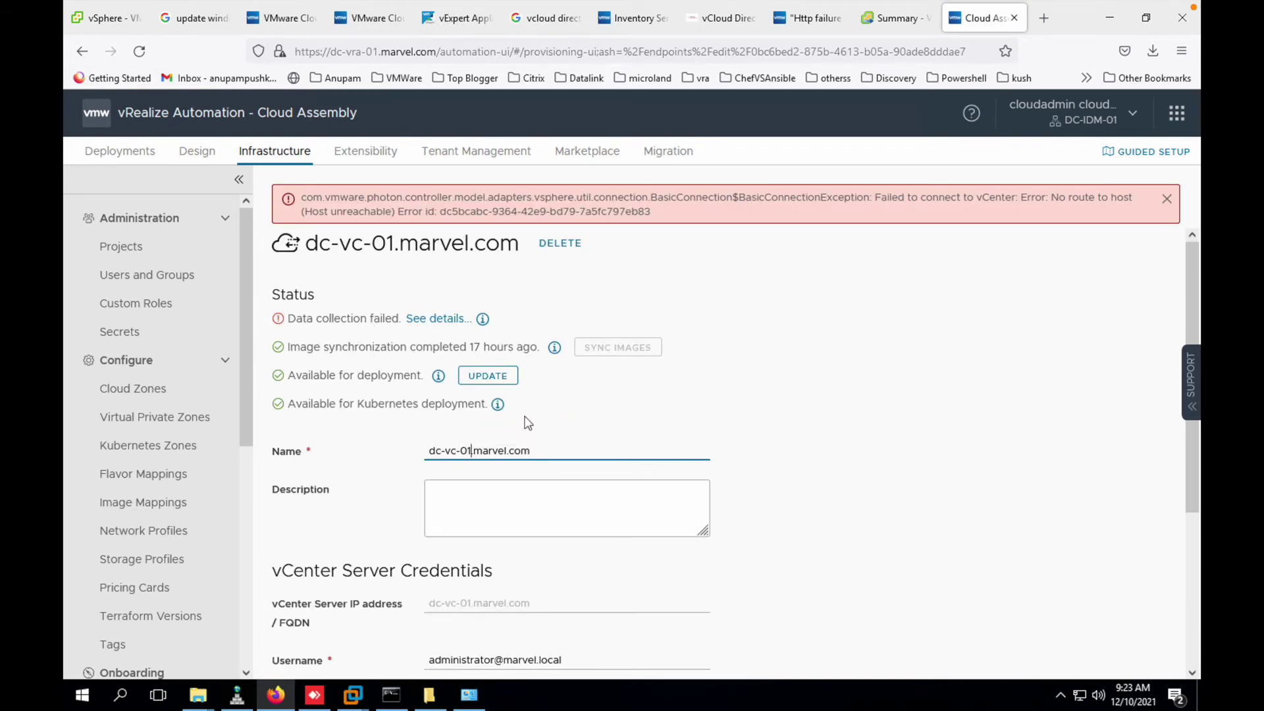
pyautogui.click(556, 242)
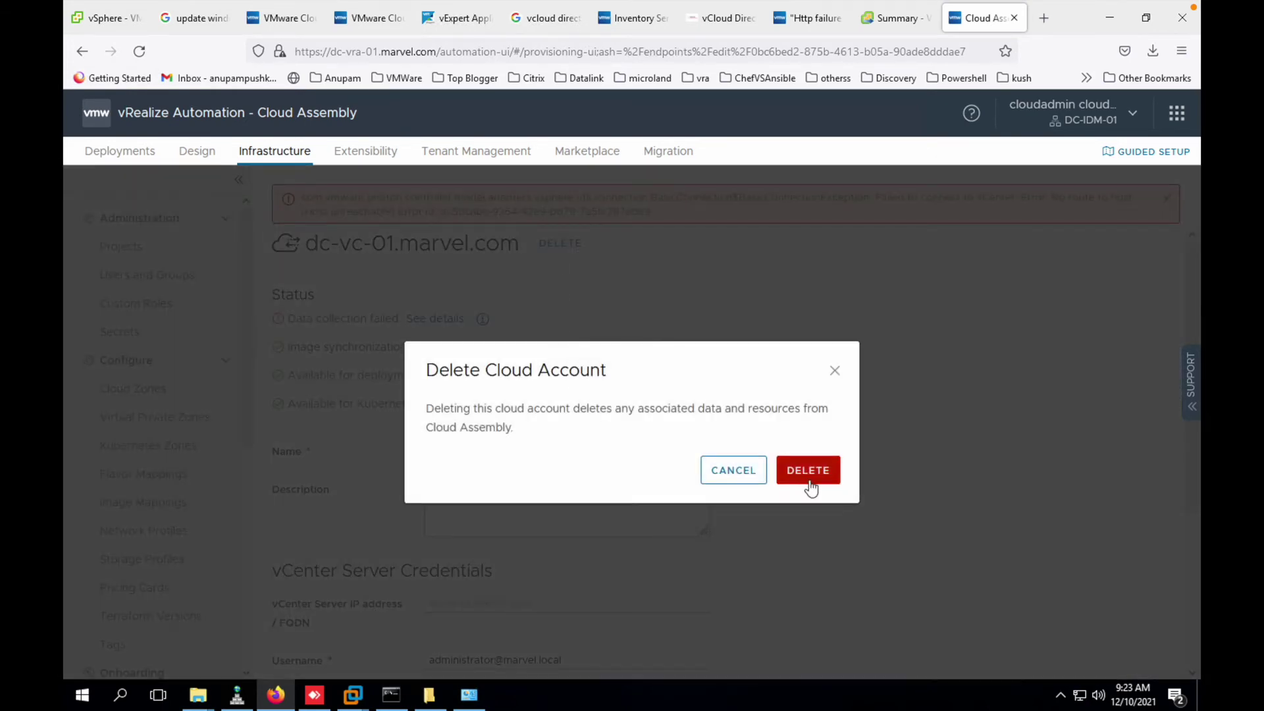
pyautogui.click(803, 478)
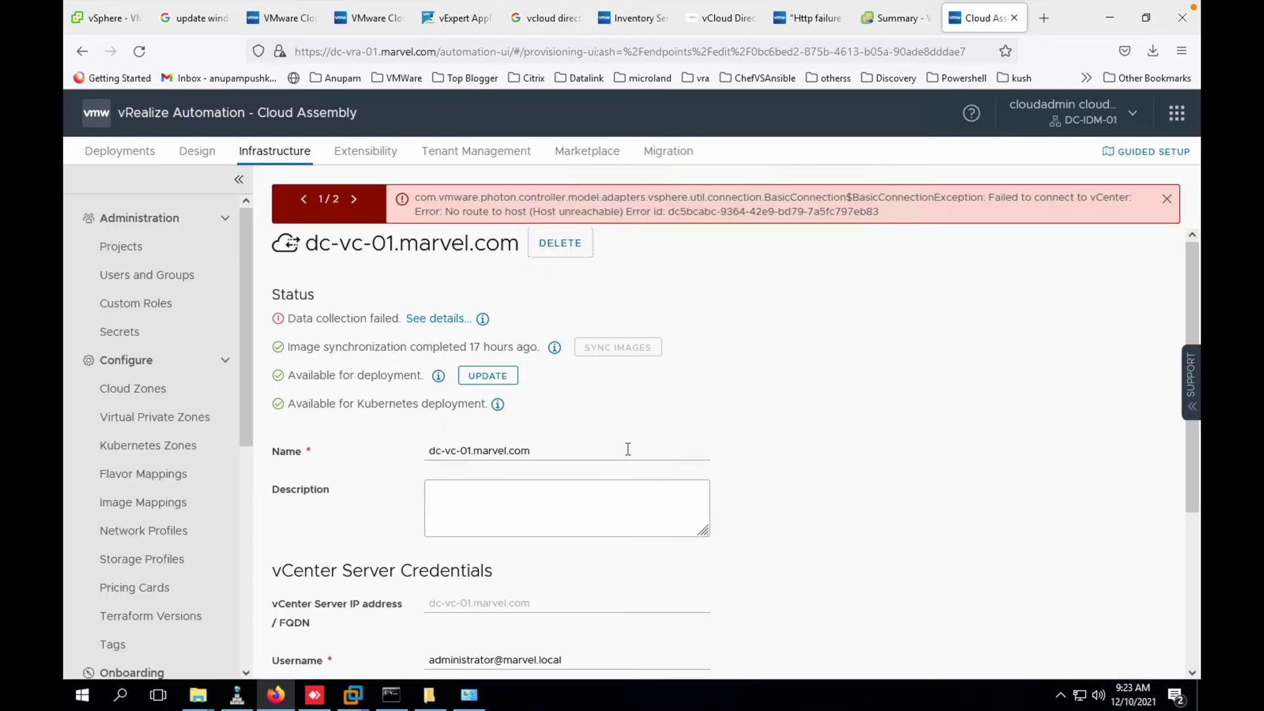
# - Retry the deletion, read the cloud-zone-in-use errors, then show Cloud Director's Organizations list
pyautogui.scroll(-3, 627, 449)
pyautogui.scroll(3, 628, 449)
pyautogui.click(559, 245)
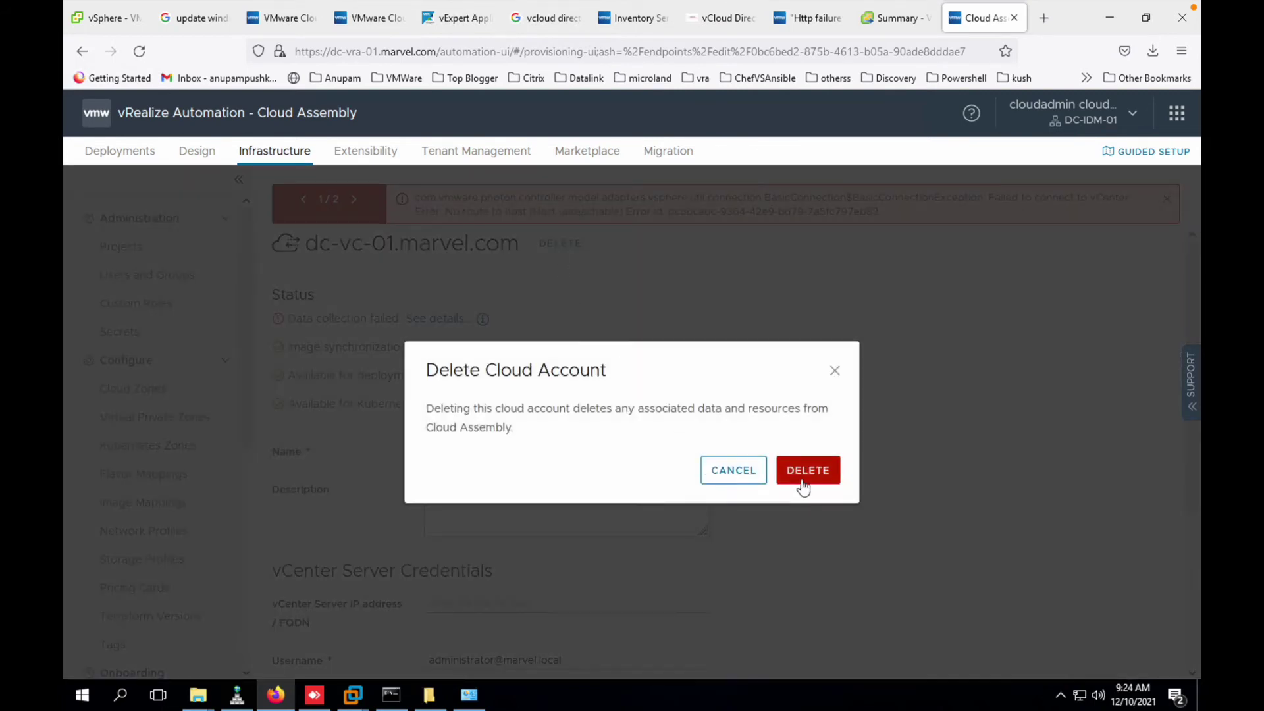
pyautogui.click(803, 480)
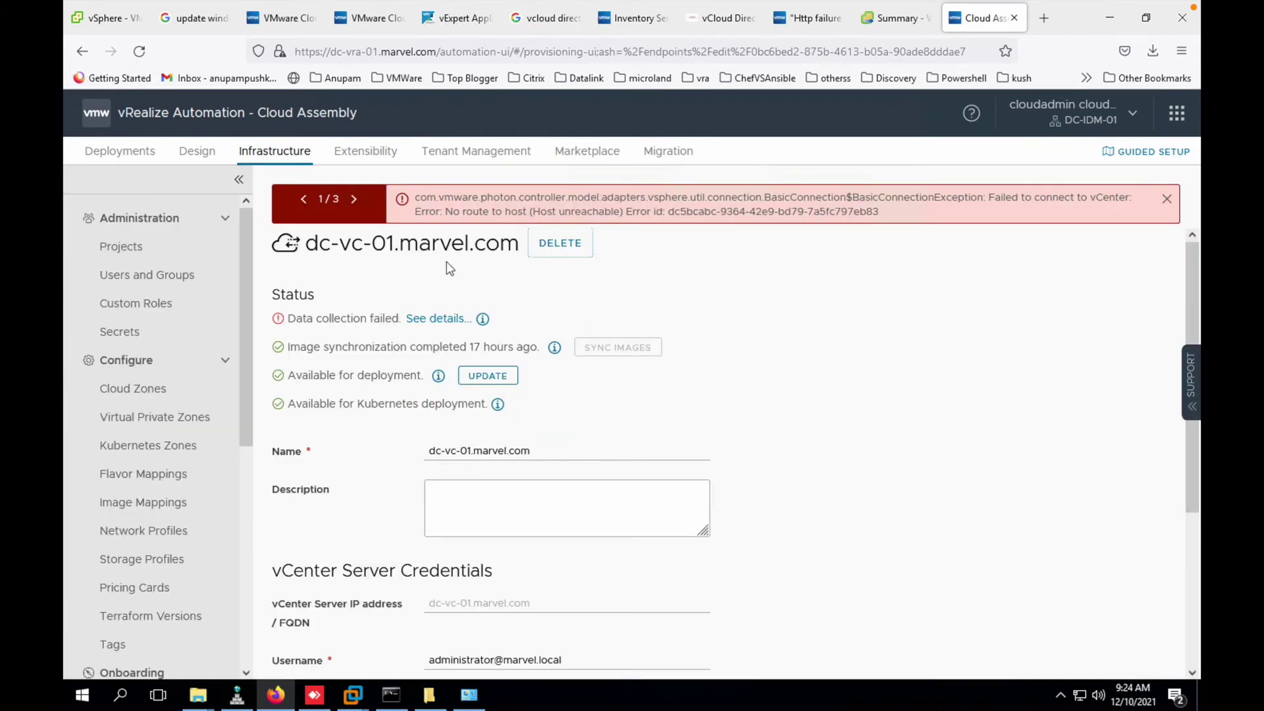
pyautogui.doubleClick(356, 199)
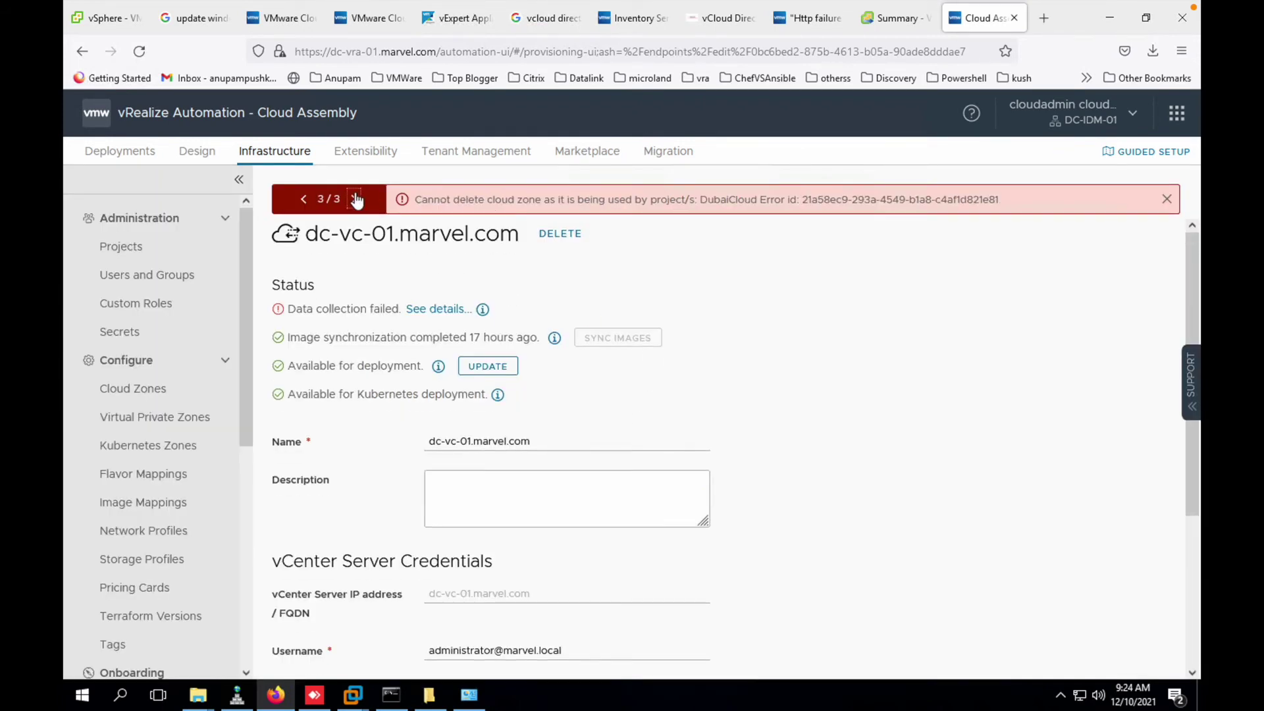
pyautogui.click(356, 199)
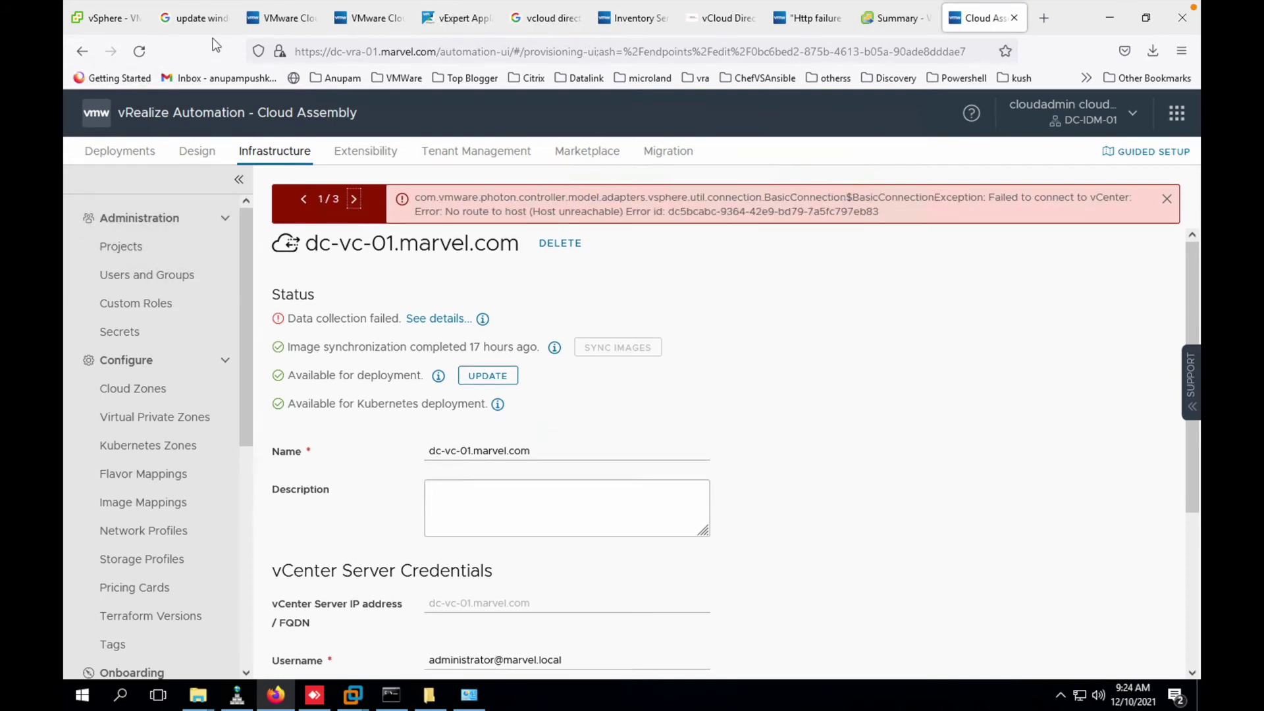
pyautogui.click(372, 30)
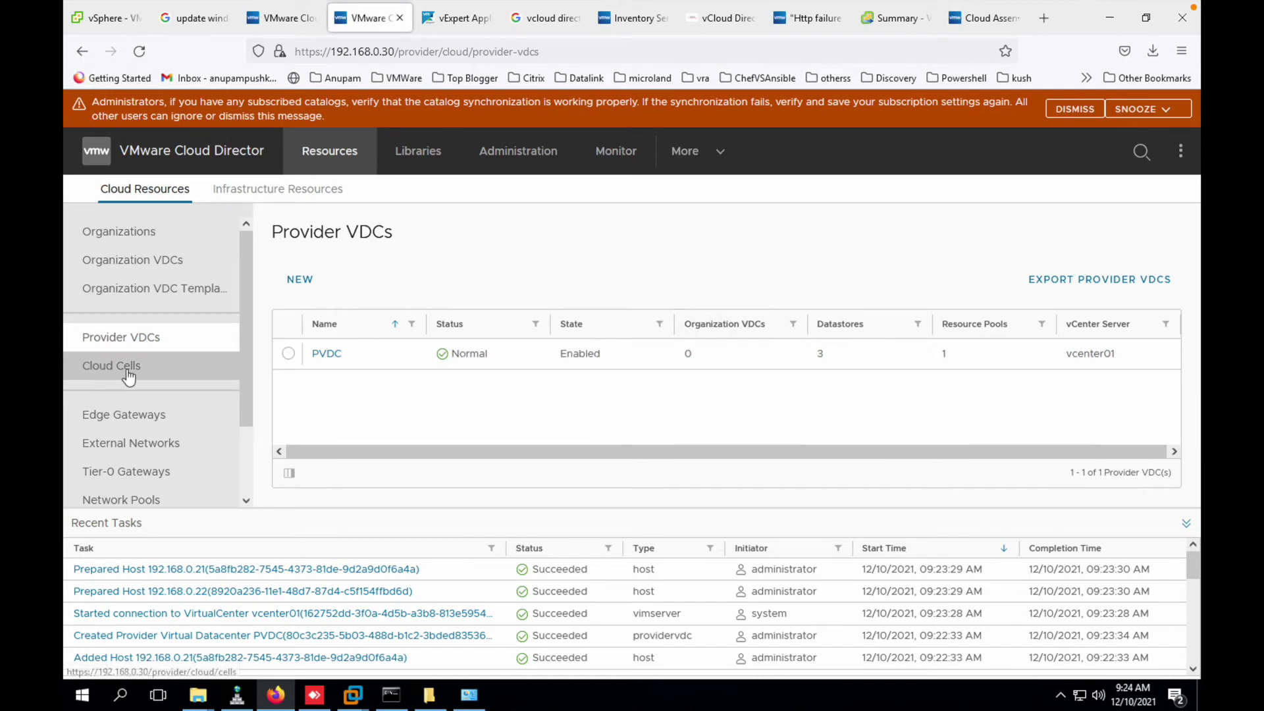
pyautogui.click(181, 240)
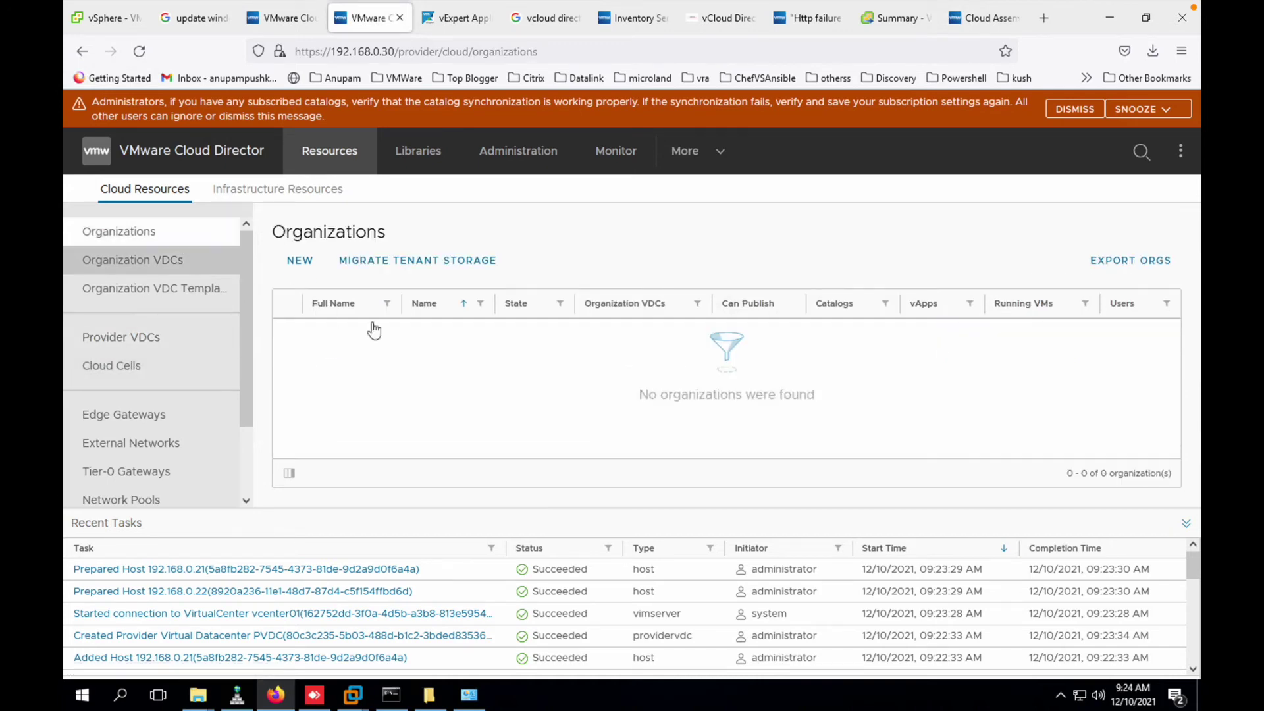
# - Add organization Masdar, replacing the draft Customer name, with full name Masdar AD
pyautogui.click(299, 260)
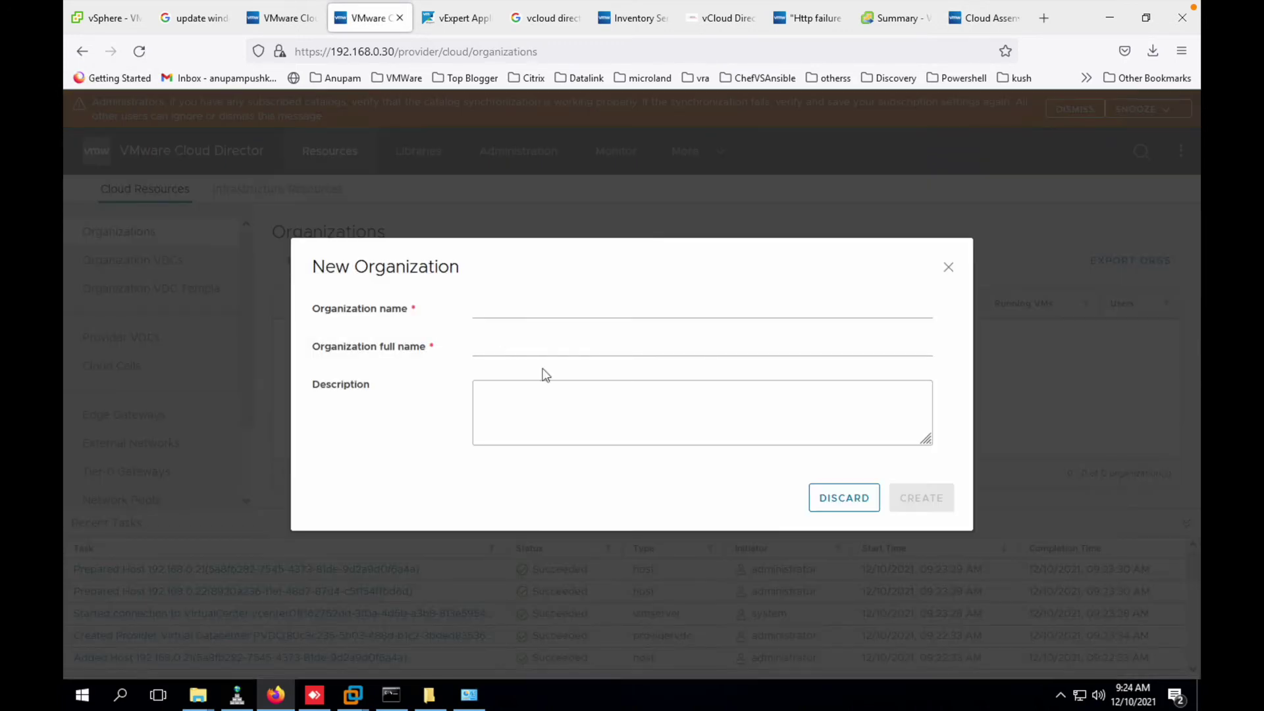
pyautogui.click(501, 307)
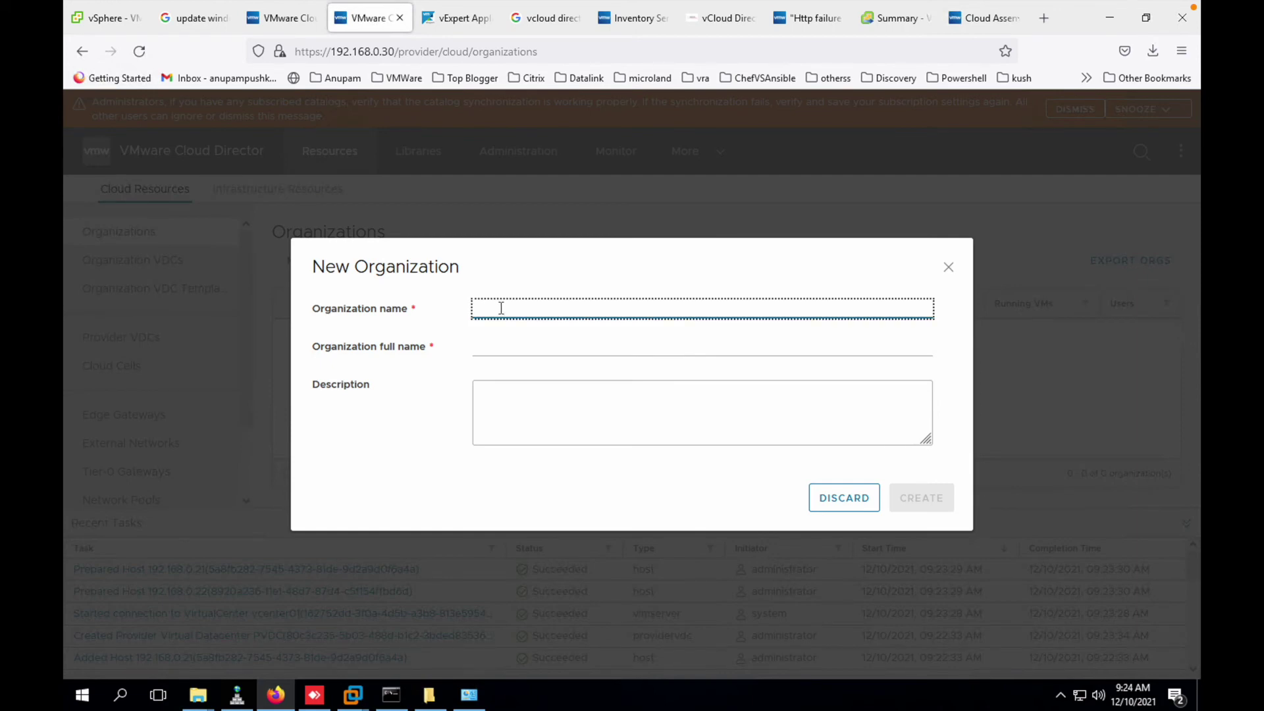
pyautogui.write('Customer1')
pyautogui.click(533, 351)
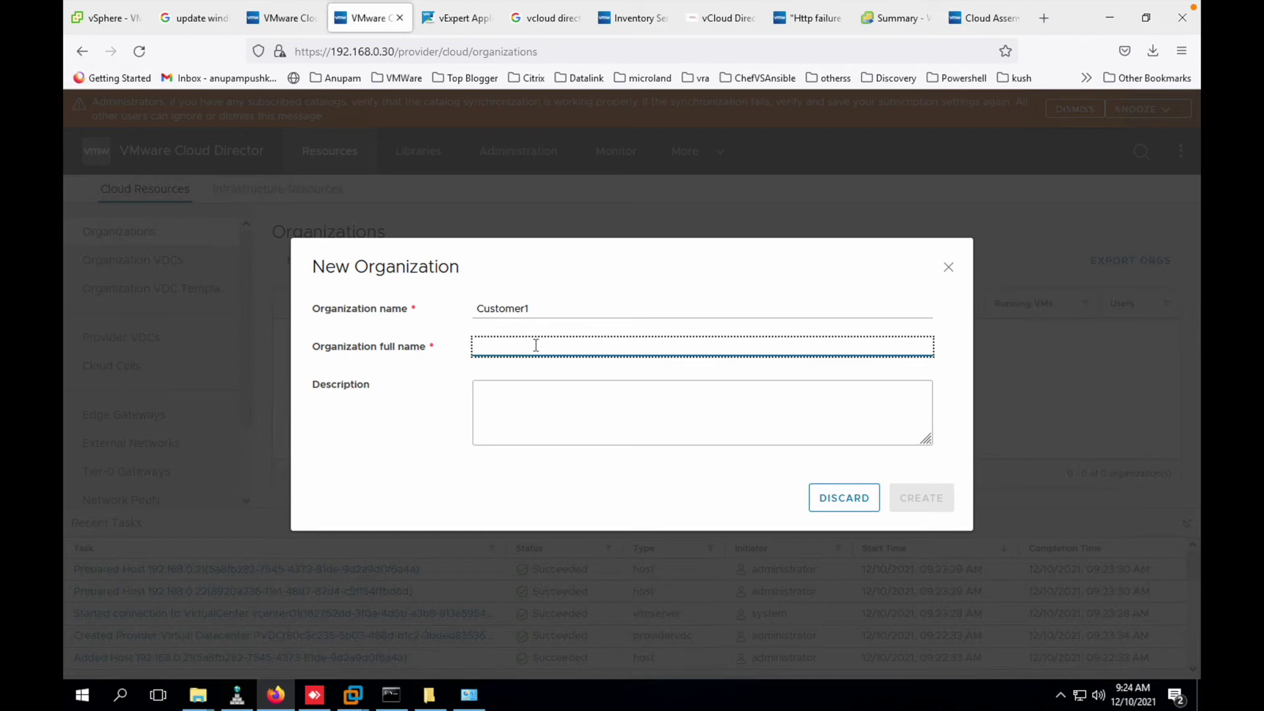
pyautogui.write('Cus')
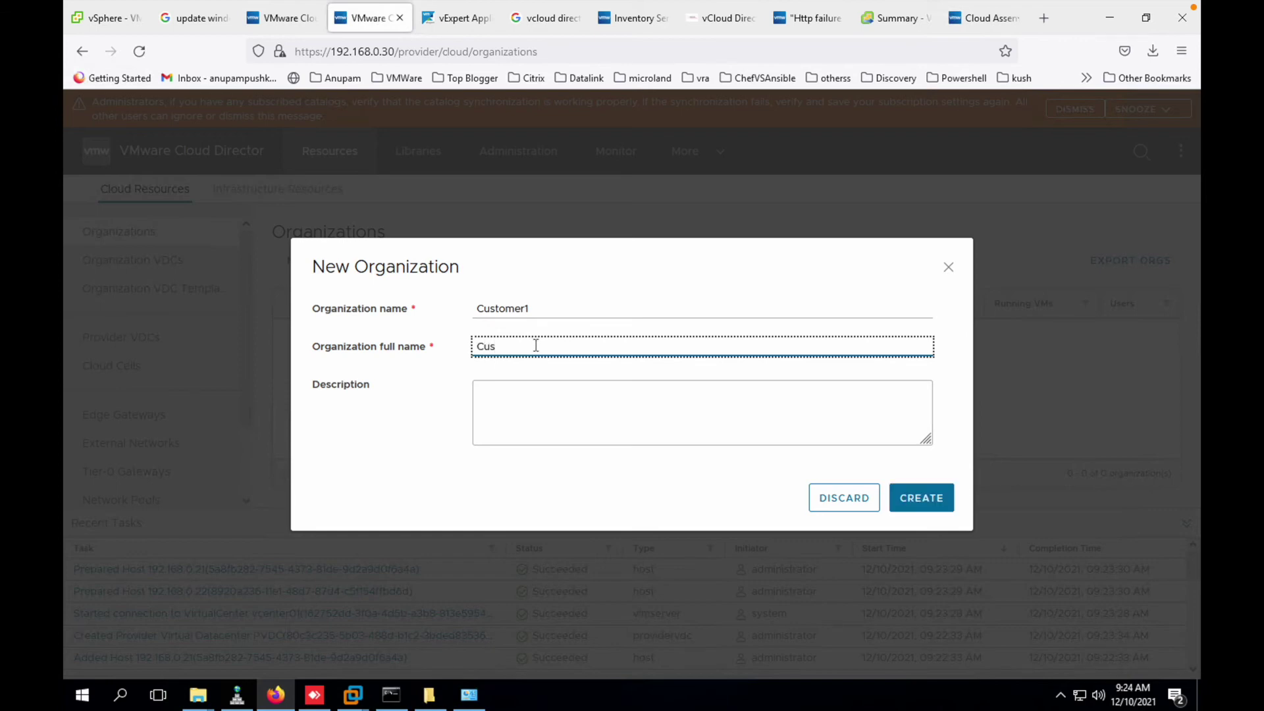
pyautogui.moveTo(545, 311); pyautogui.dragTo(374, 310)
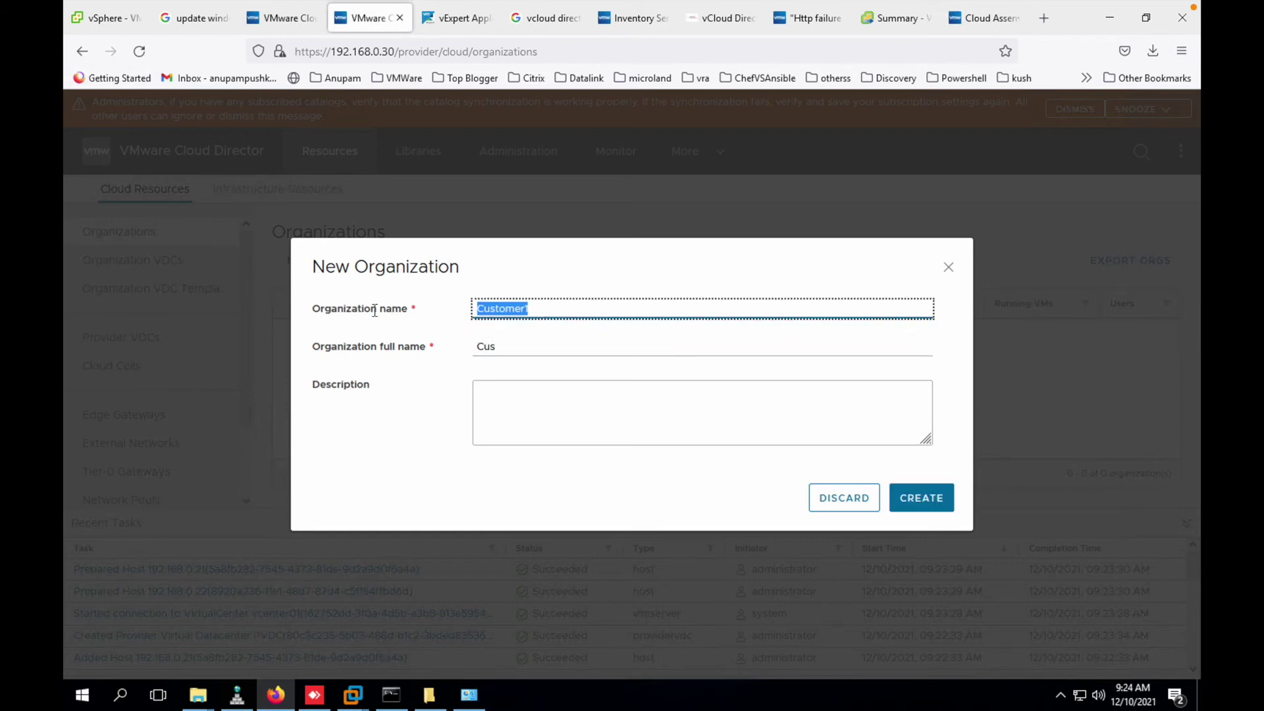
pyautogui.write('Masdar')
pyautogui.press('Tab')
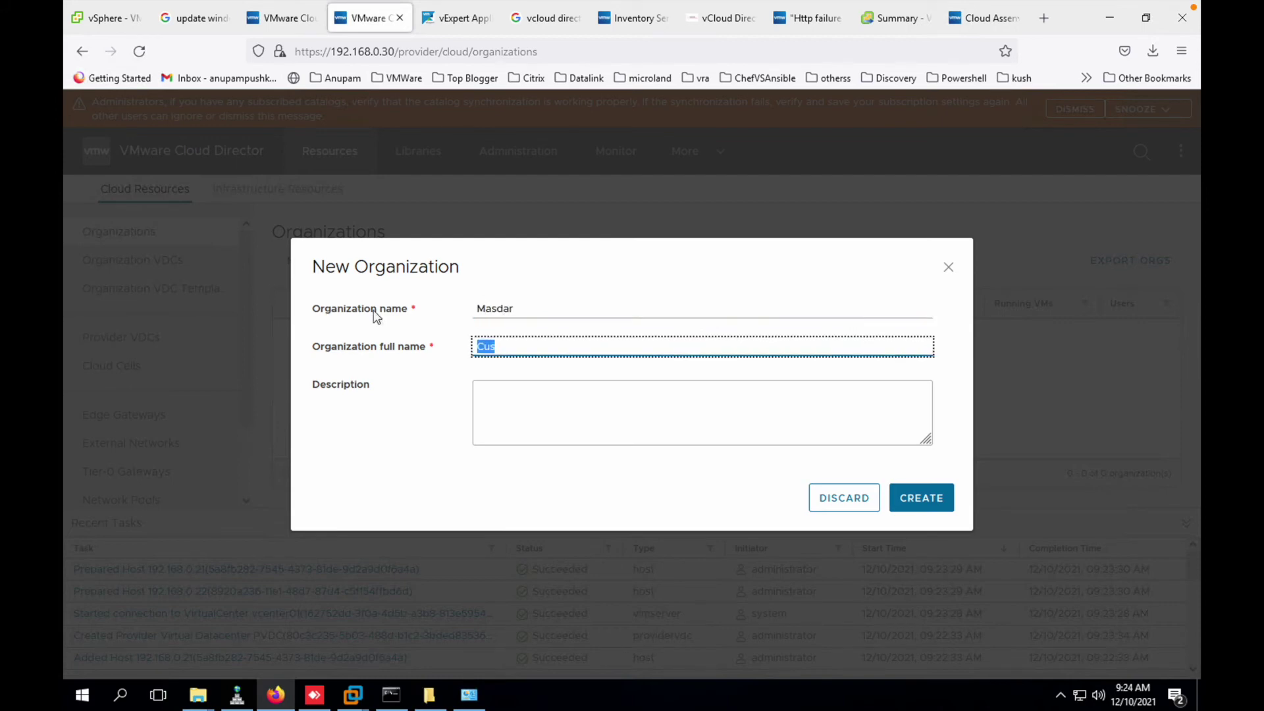
pyautogui.write('Masdar AD')
pyautogui.click(921, 498)
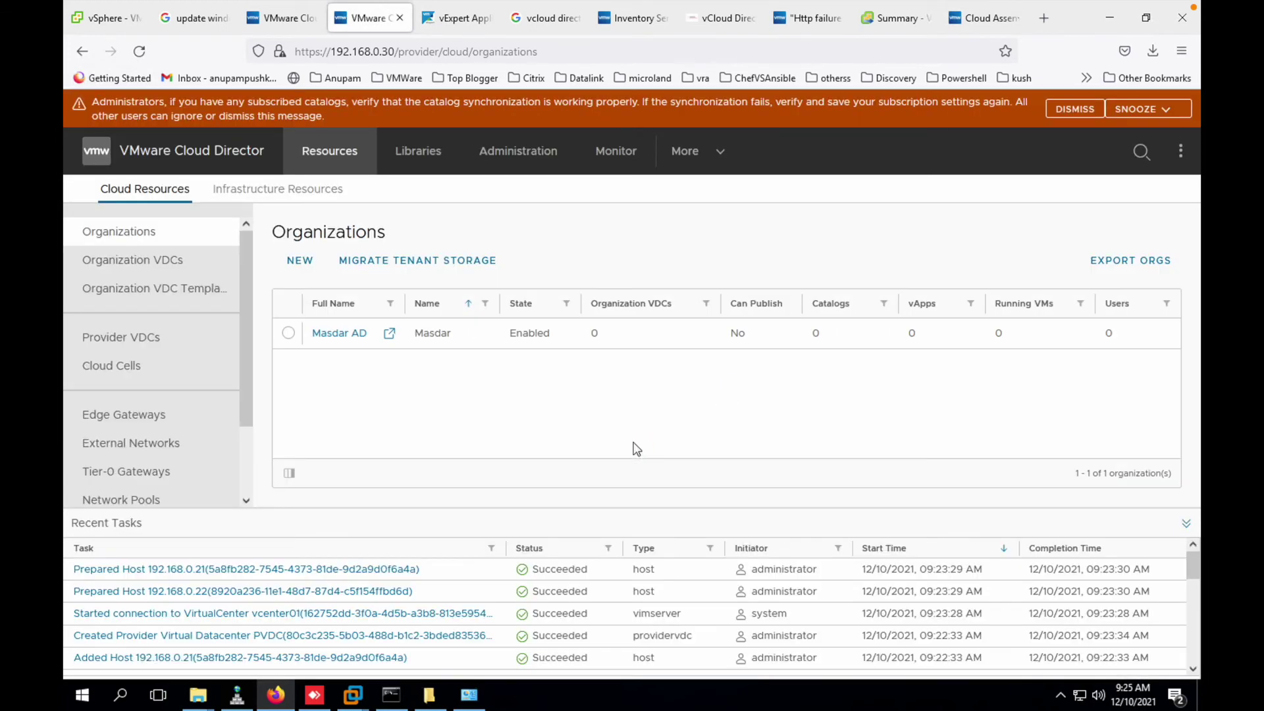
pyautogui.click(195, 273)
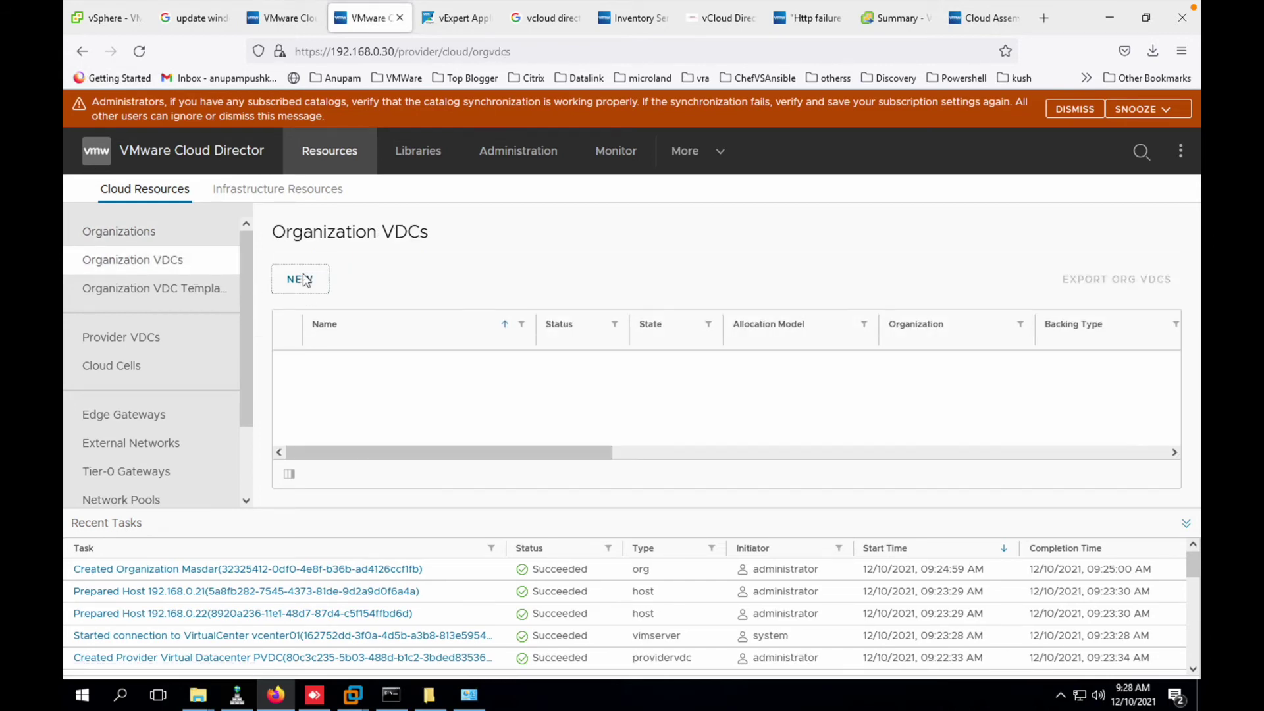
# - Start a new organization VDC named Prod for Masdar, backed by PVDC, keeping the Allocation pool model
pyautogui.click(304, 281)
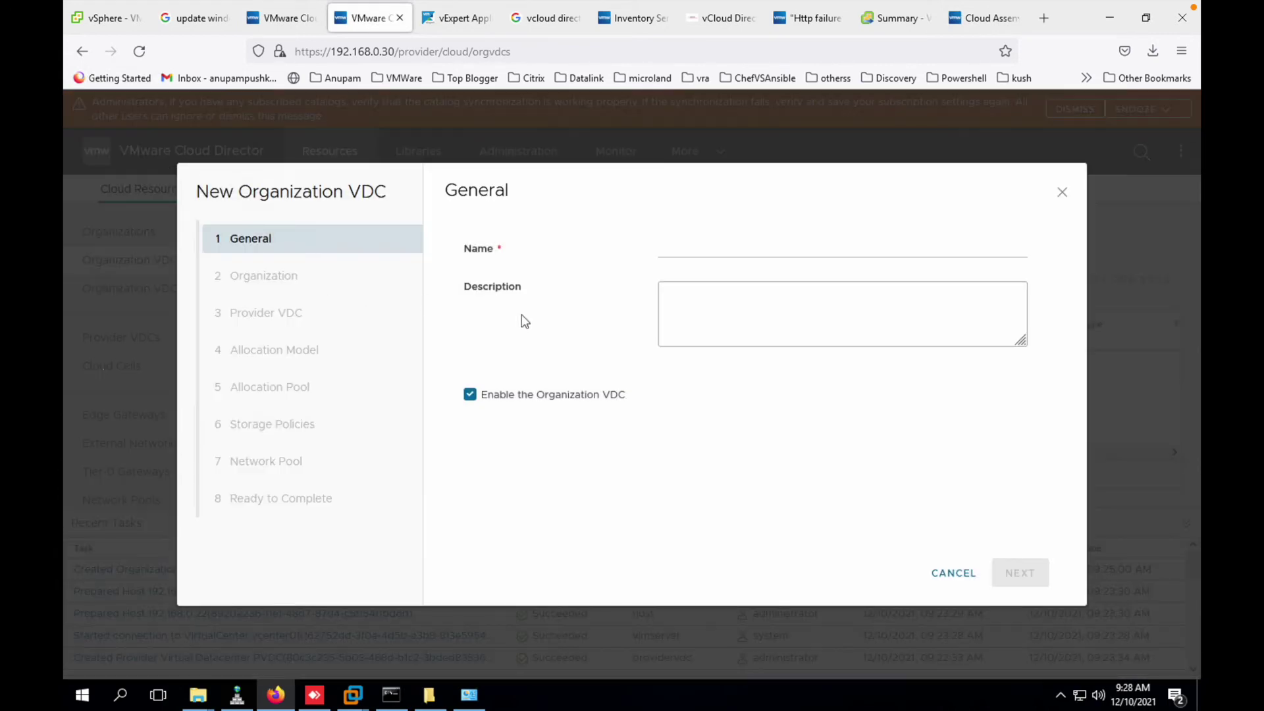
pyautogui.click(677, 250)
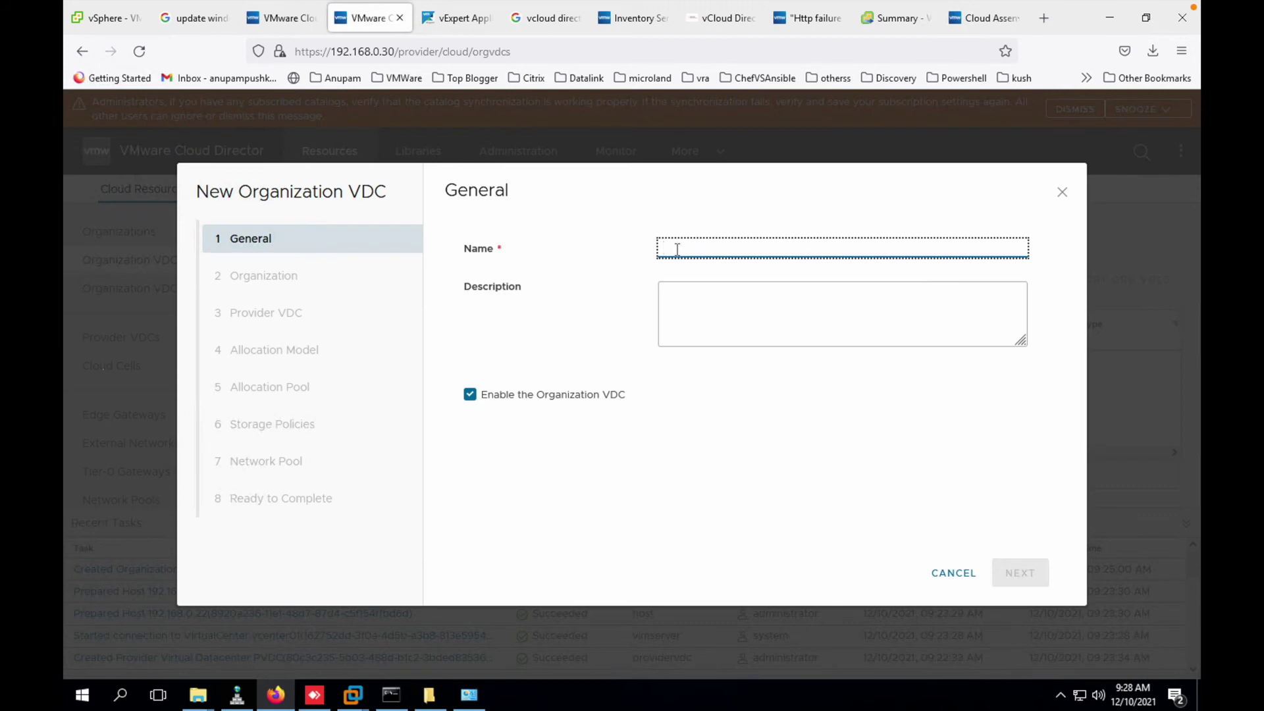
pyautogui.write('Prod')
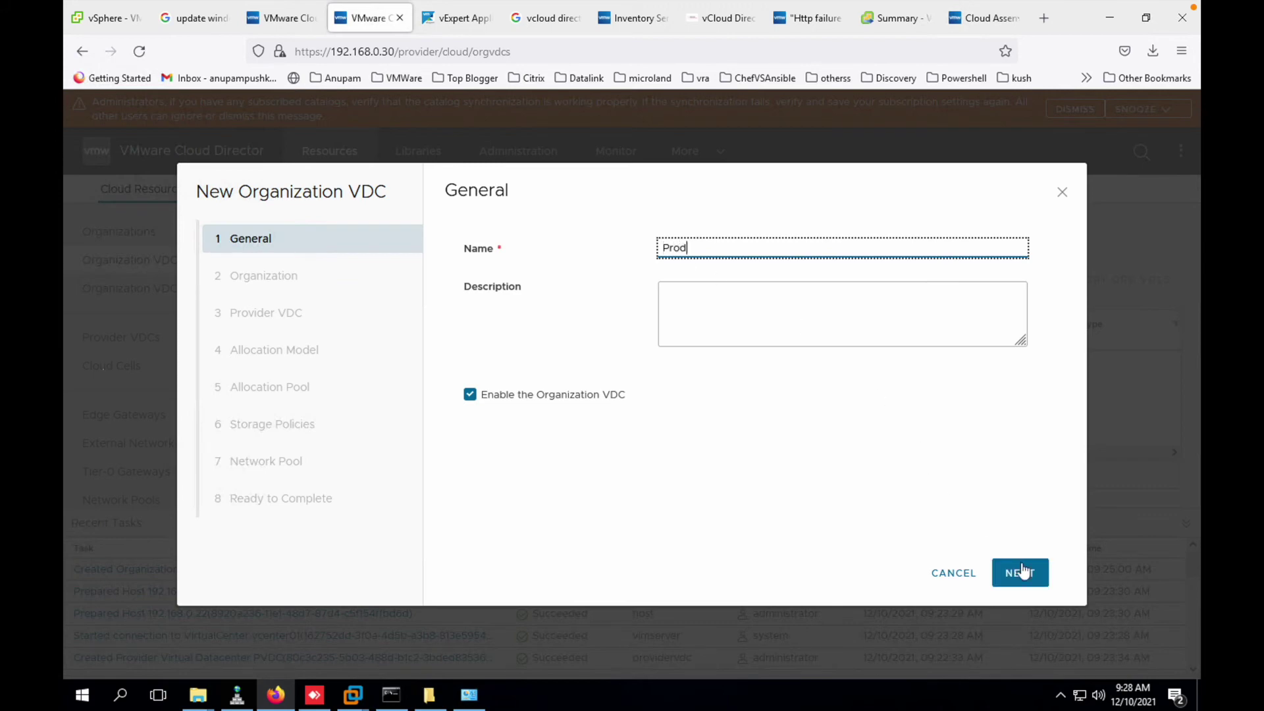
pyautogui.click(1022, 574)
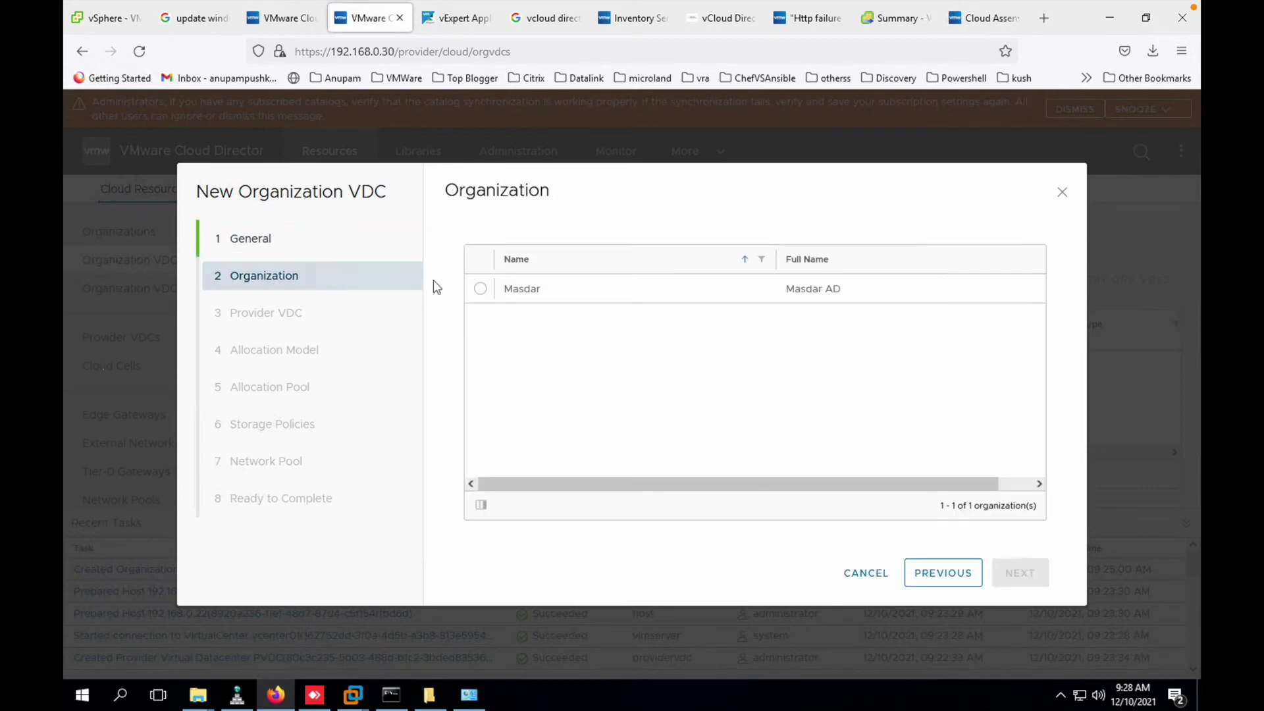
pyautogui.click(487, 289)
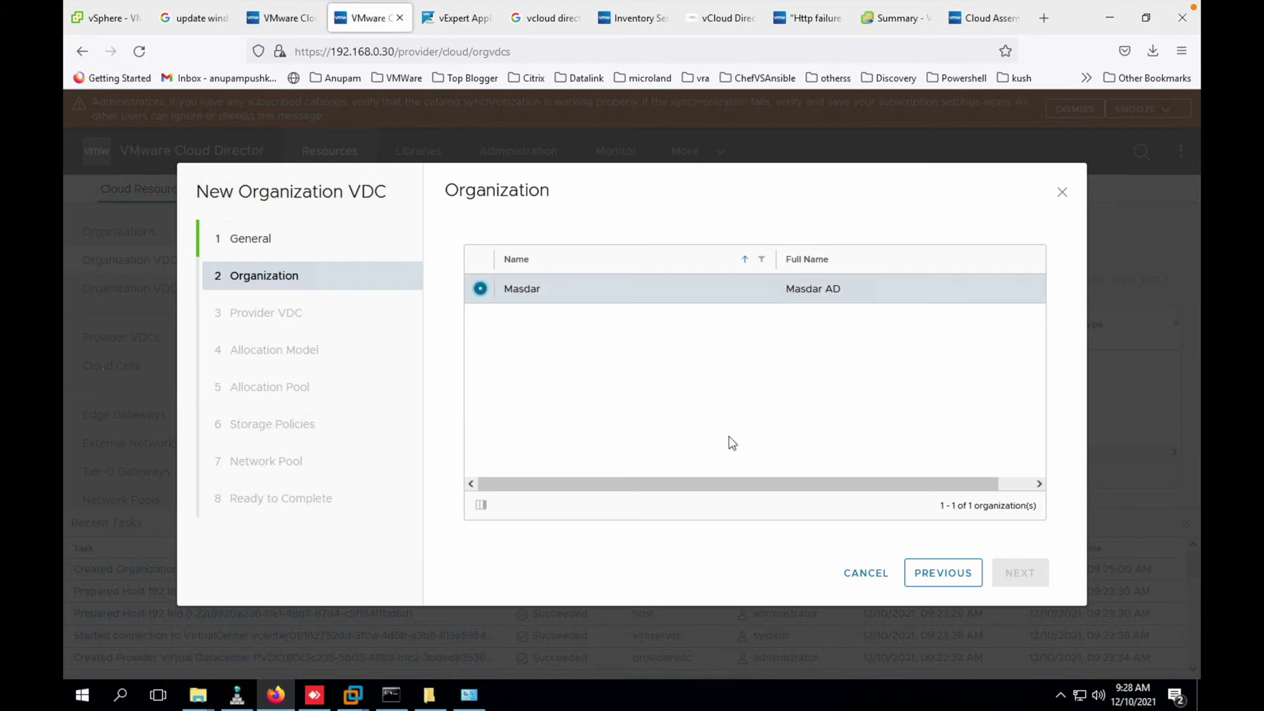
pyautogui.click(1027, 573)
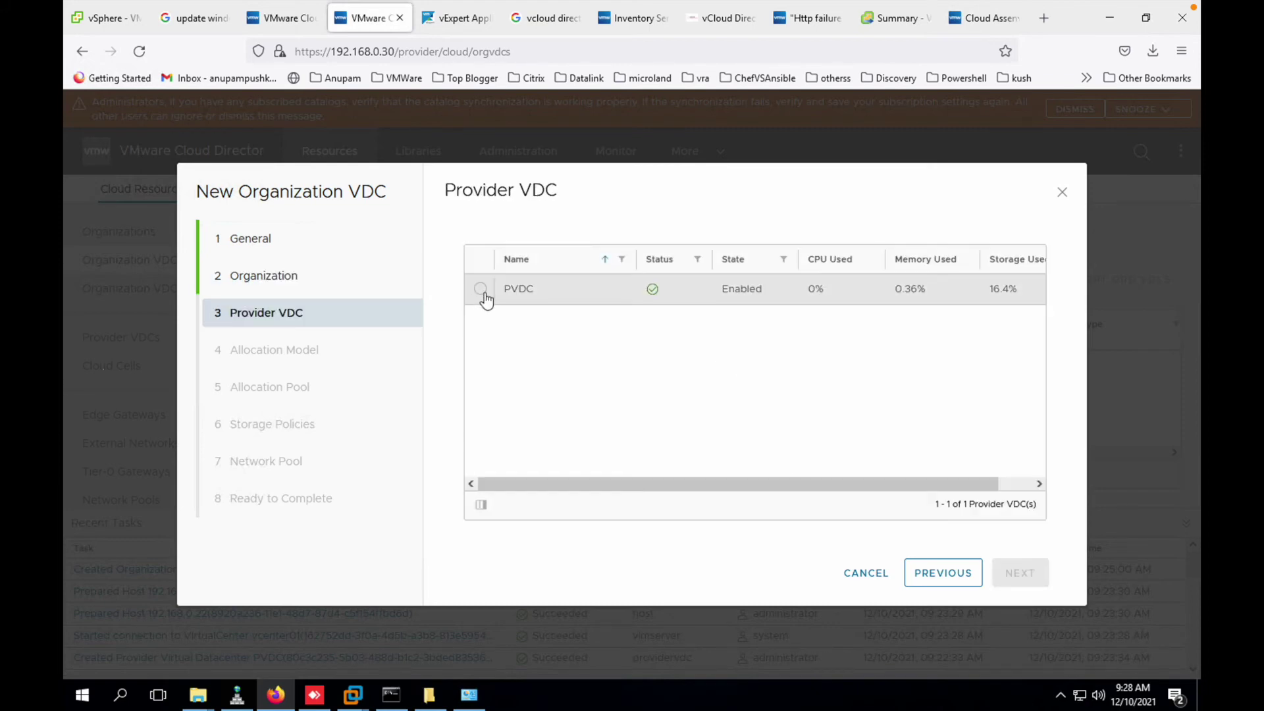
pyautogui.click(481, 290)
pyautogui.click(1031, 573)
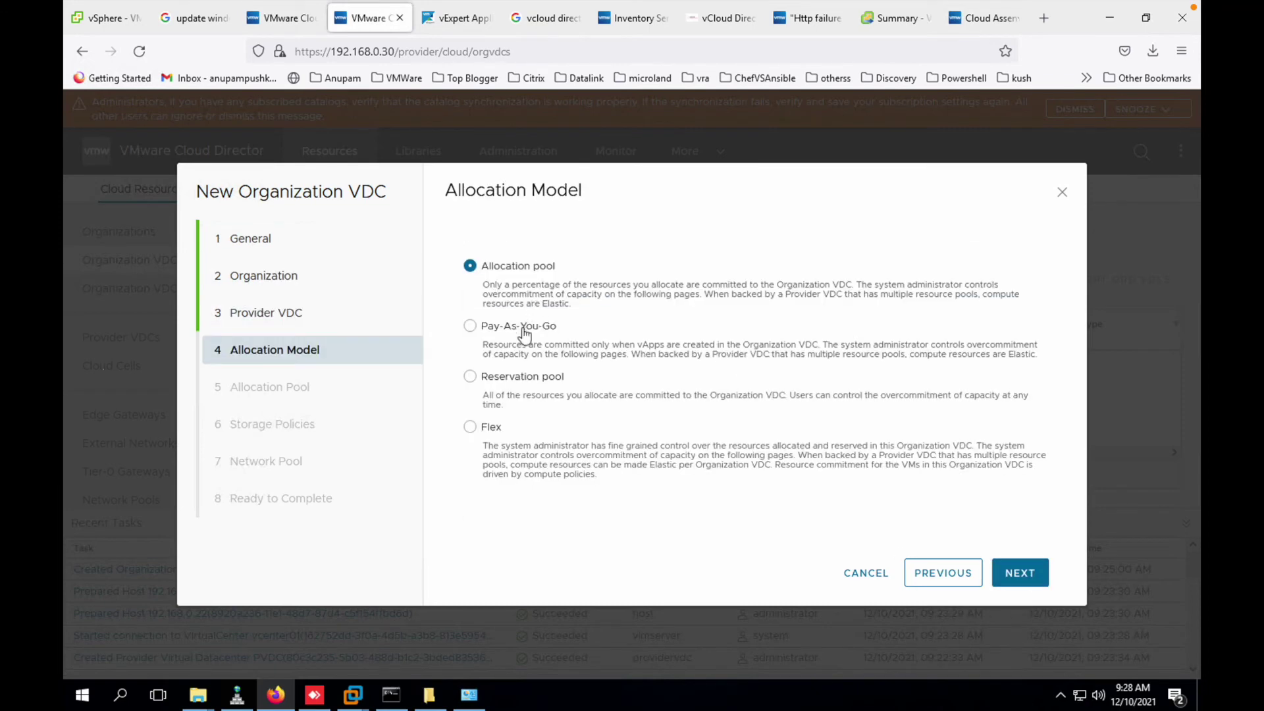
pyautogui.click(1027, 572)
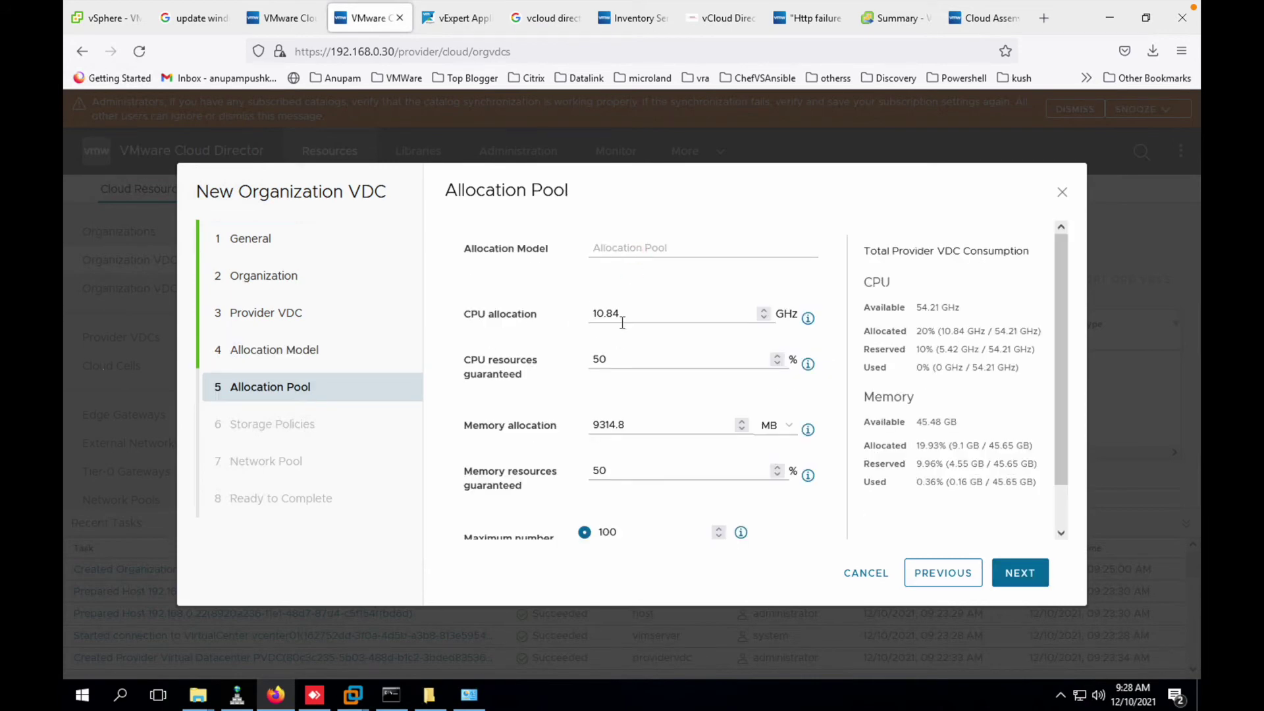
# - Give it the Any storage policy at 400 GB with thin provisioning and no network pool, then finish
pyautogui.scroll(-1, 643, 365)
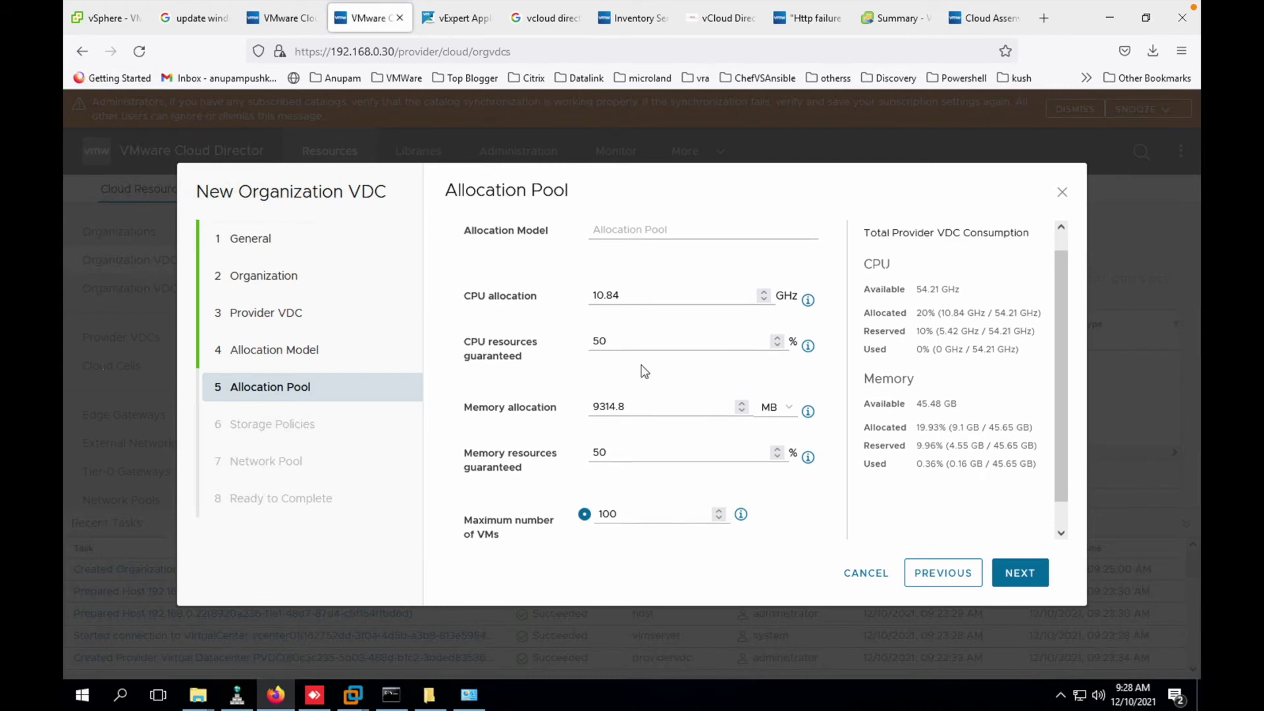
pyautogui.scroll(-1, 643, 370)
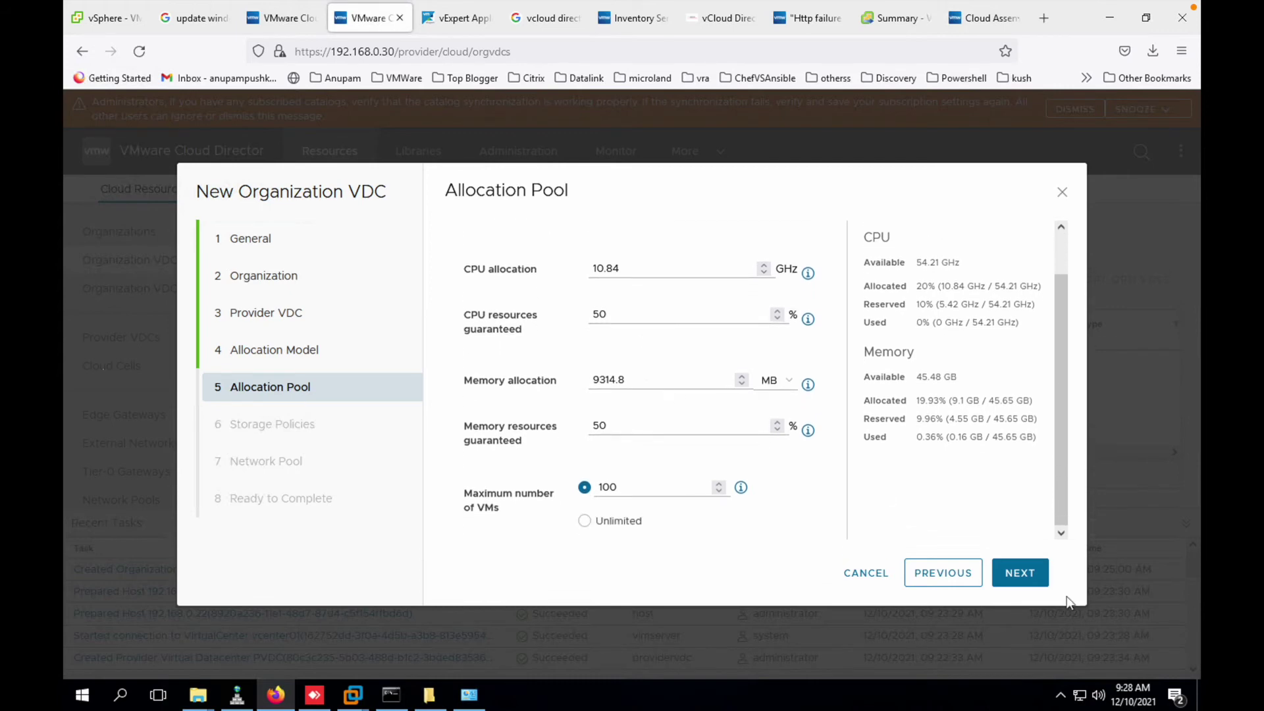
pyautogui.click(1031, 573)
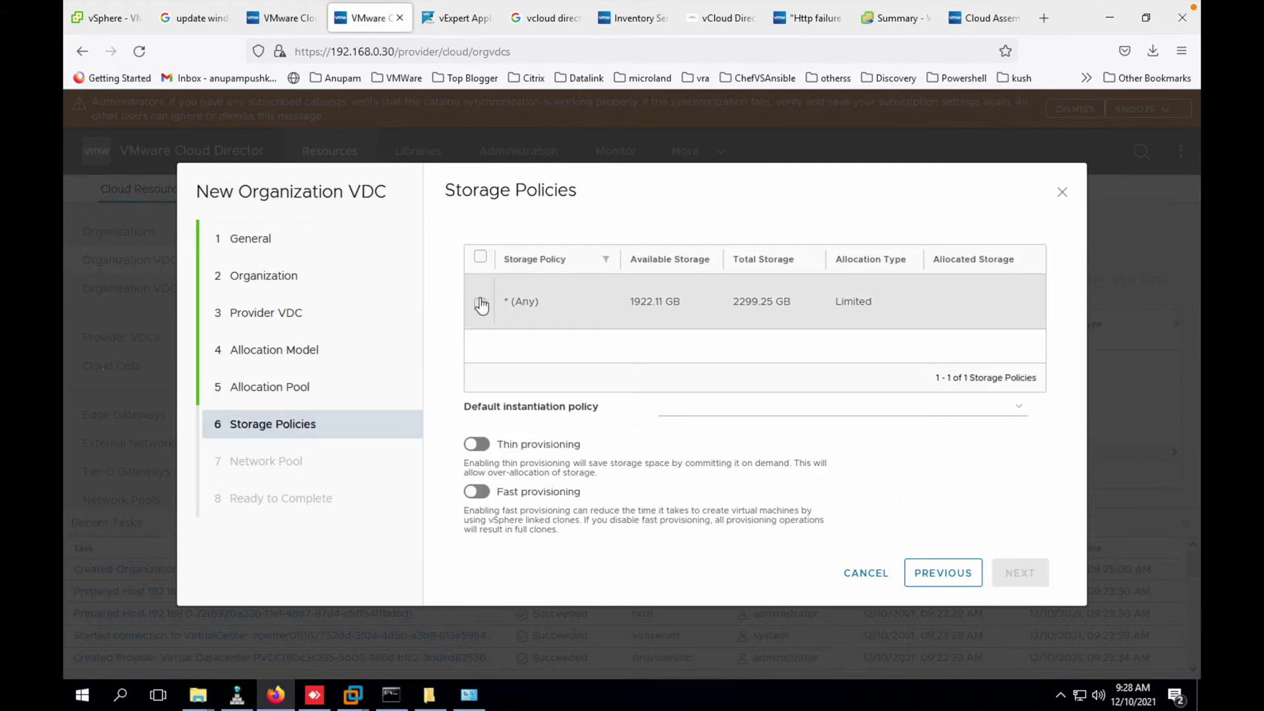
pyautogui.click(480, 303)
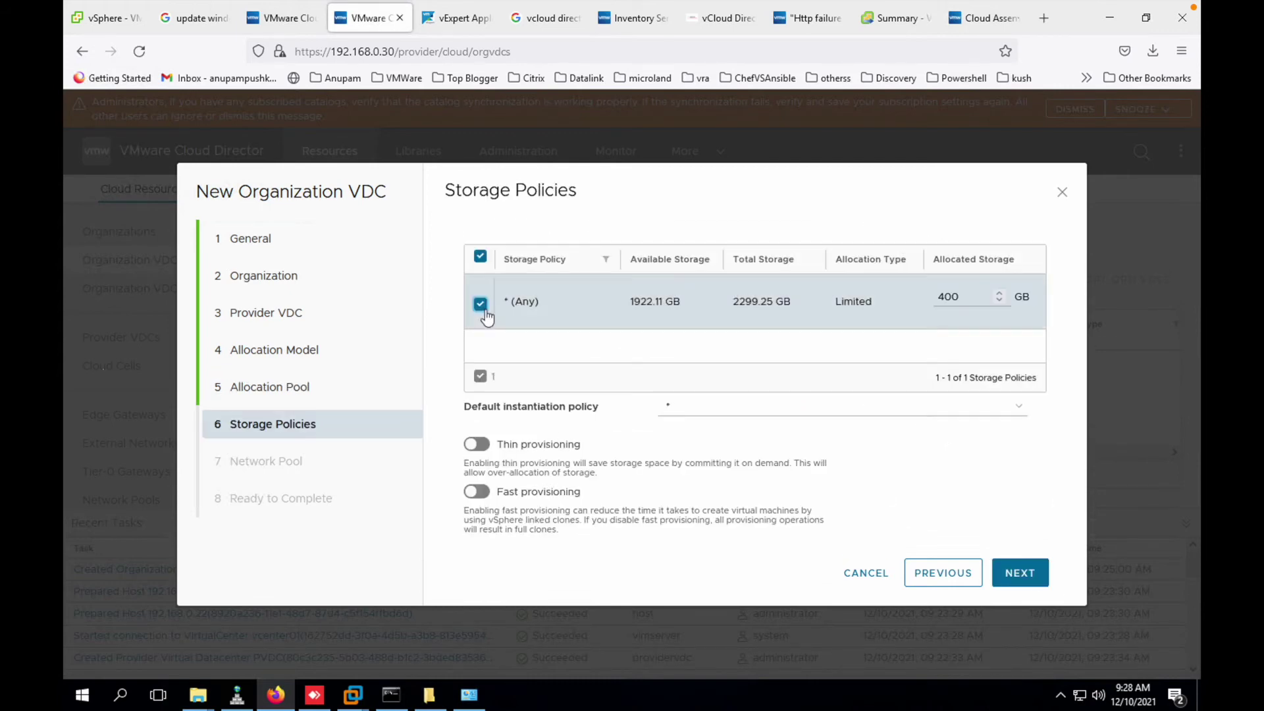
pyautogui.click(471, 445)
pyautogui.click(1020, 572)
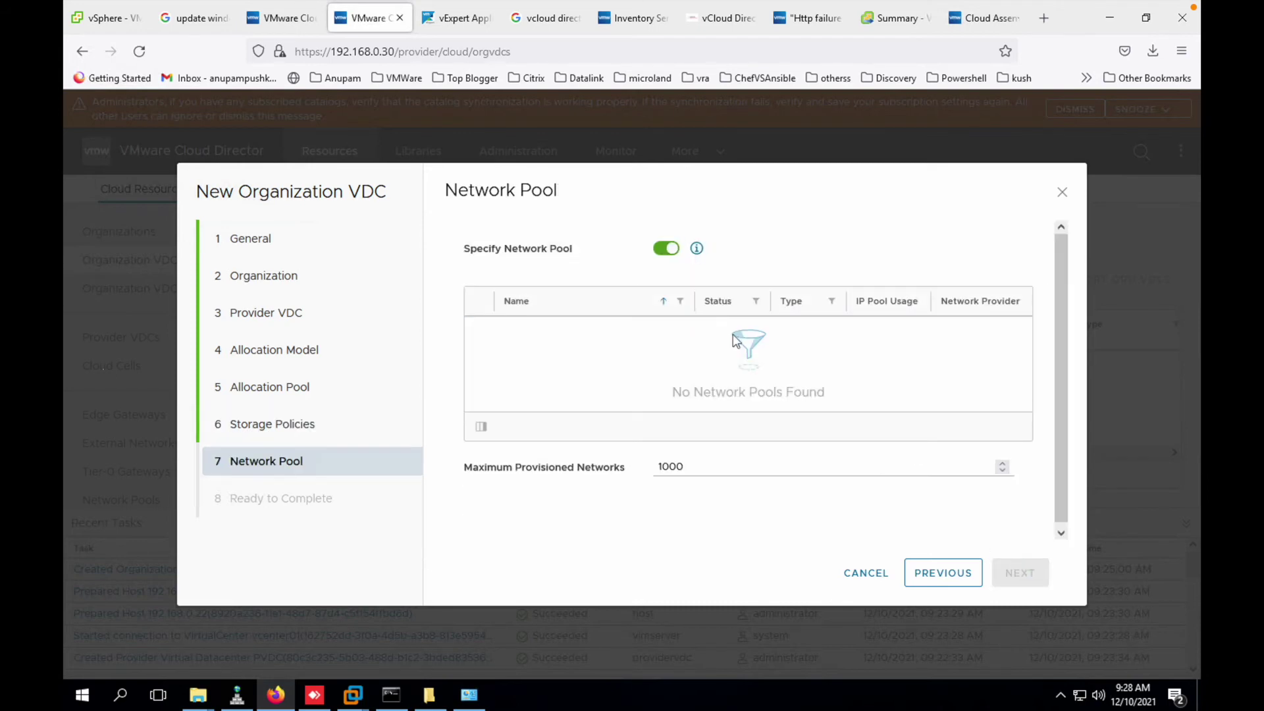
pyautogui.click(670, 252)
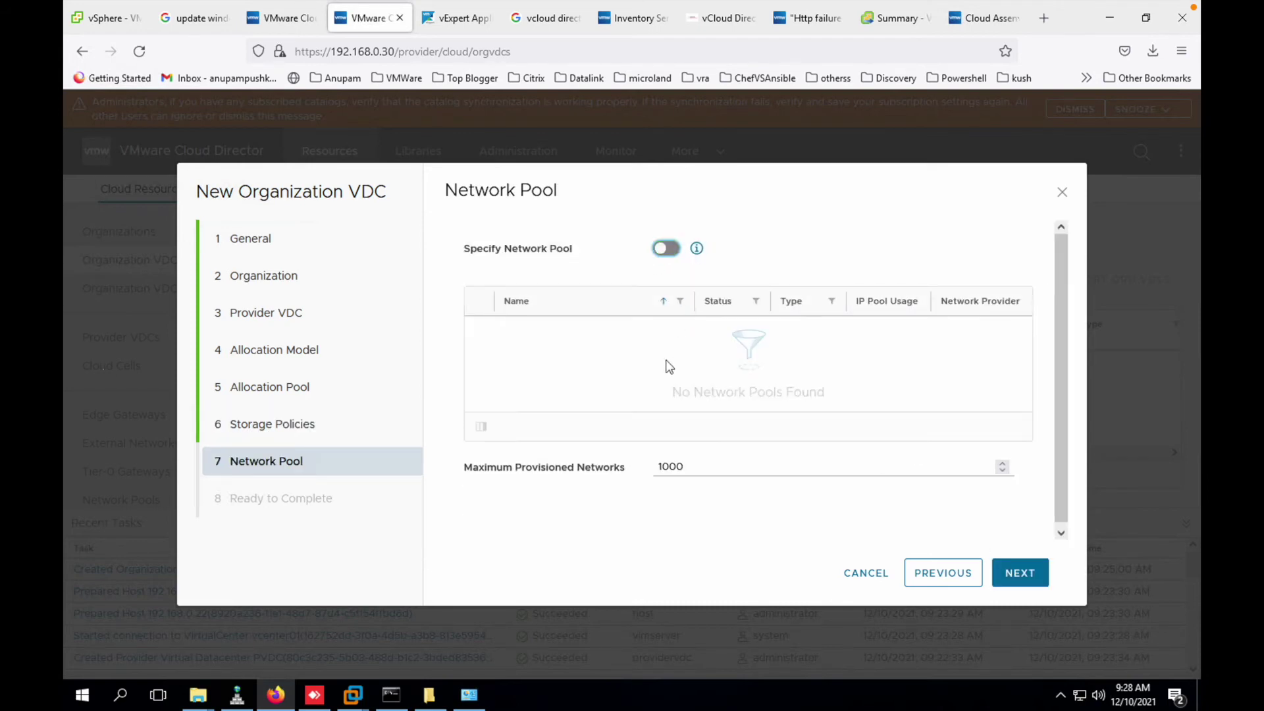
pyautogui.click(1030, 573)
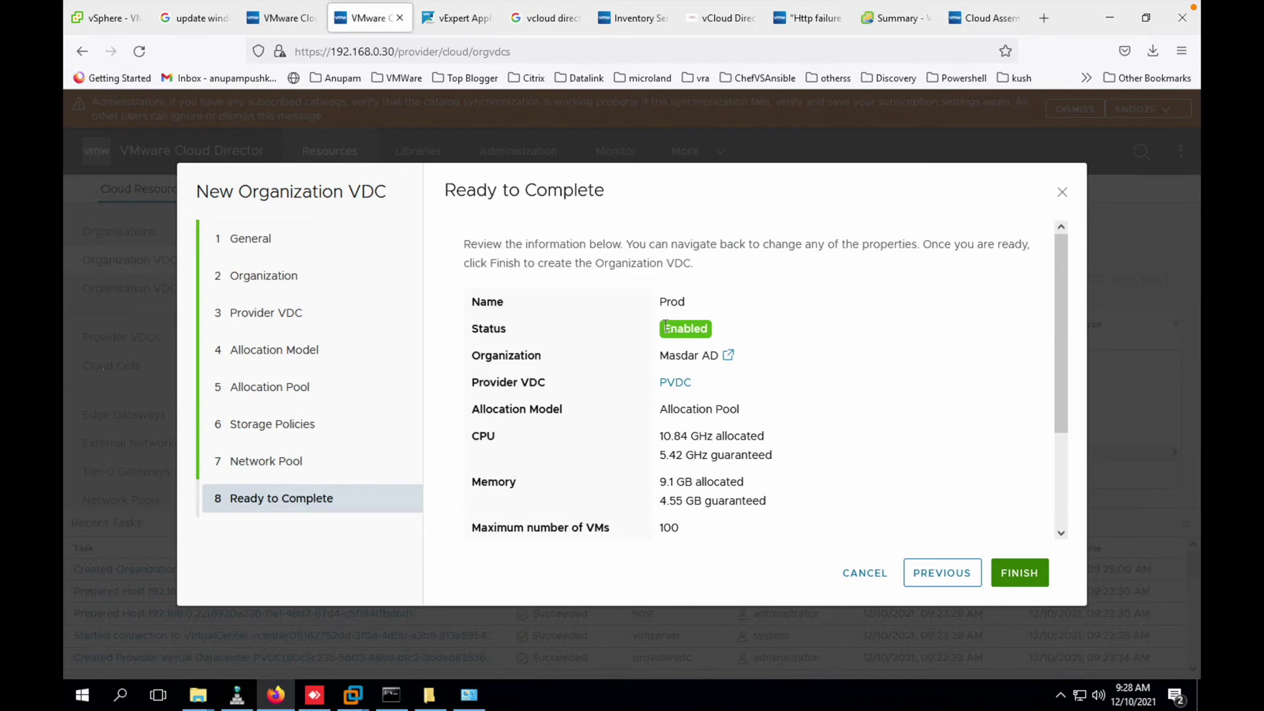
pyautogui.click(1019, 575)
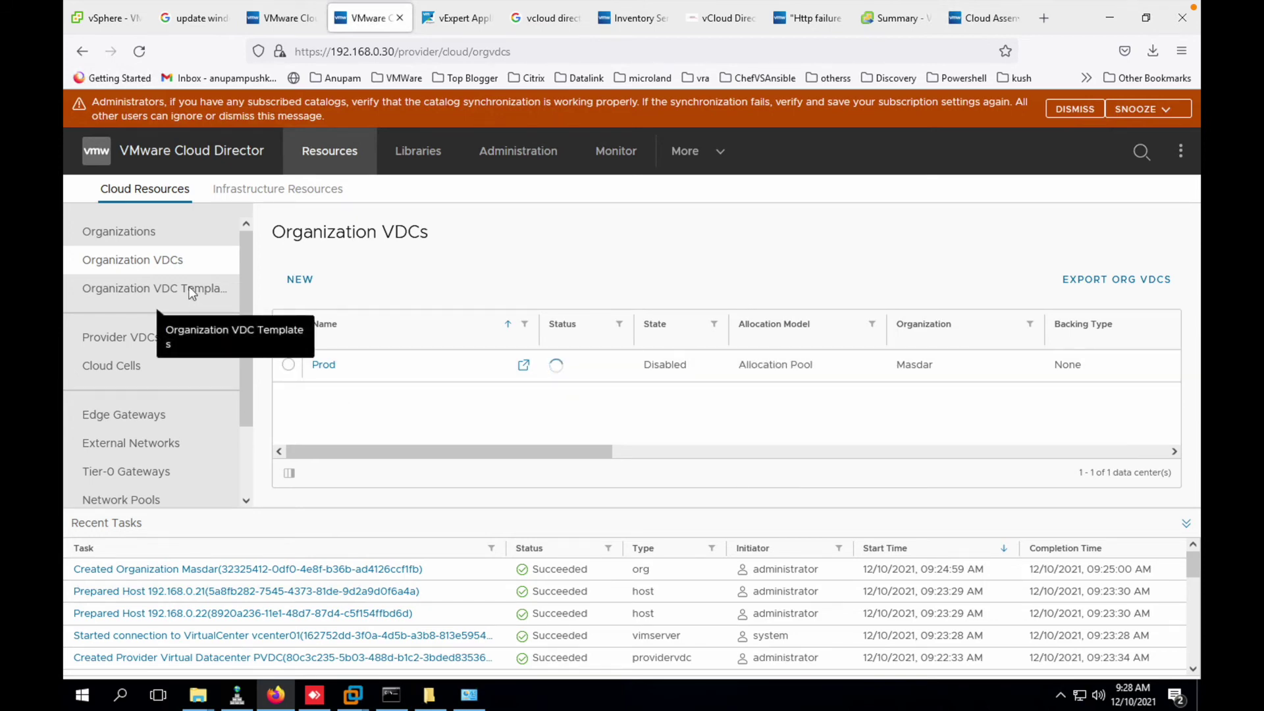
# - Open the Organization VDC Templates wizard, look at the network provider types, and cancel it
pyautogui.click(170, 286)
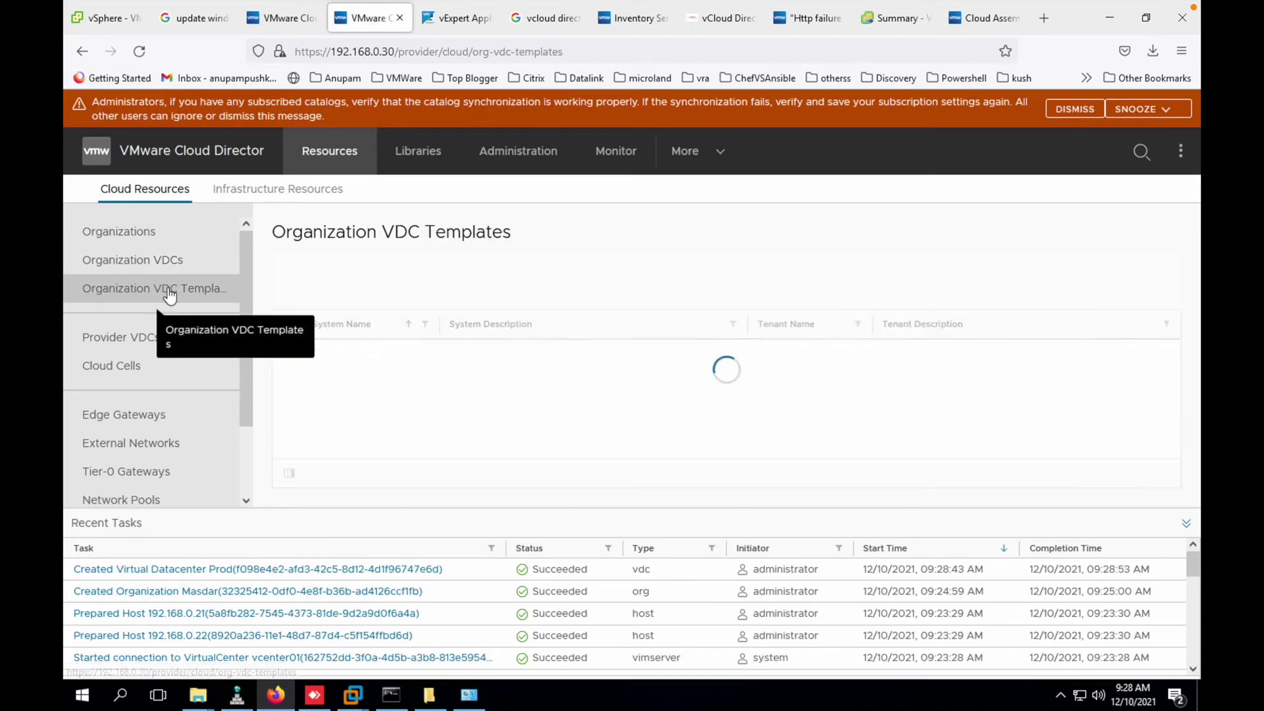
pyautogui.click(301, 280)
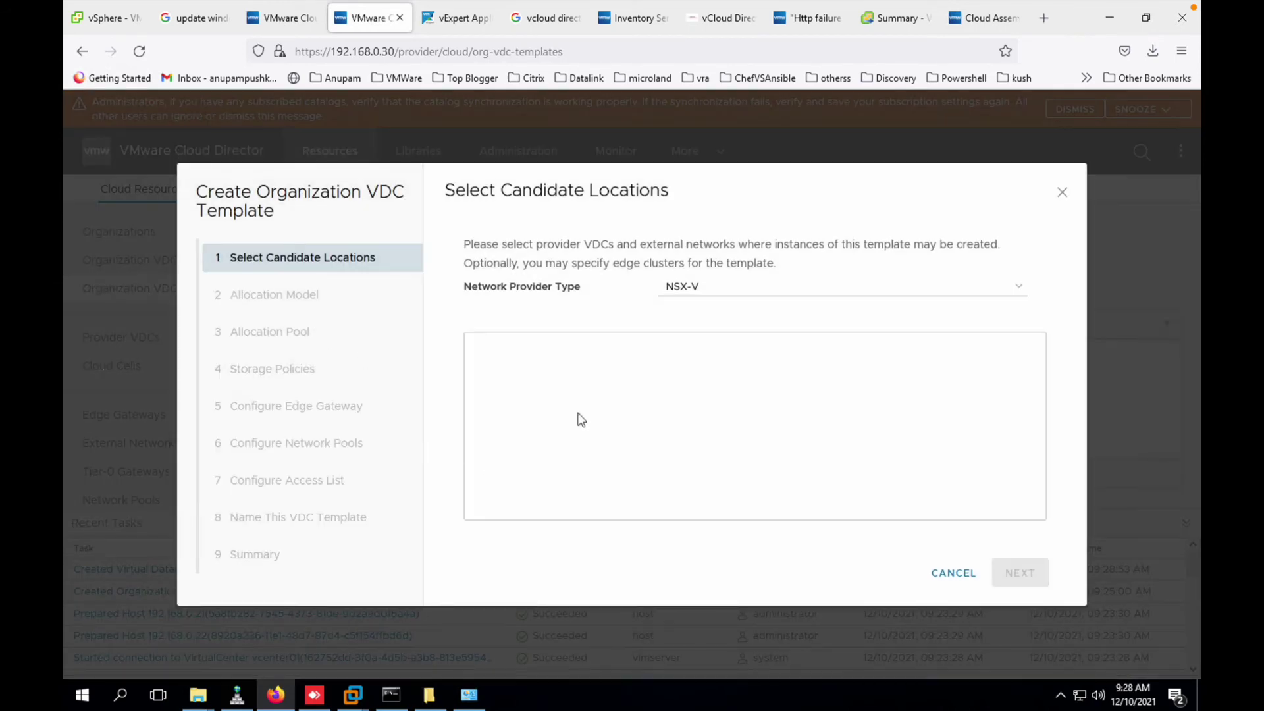
pyautogui.click(759, 286)
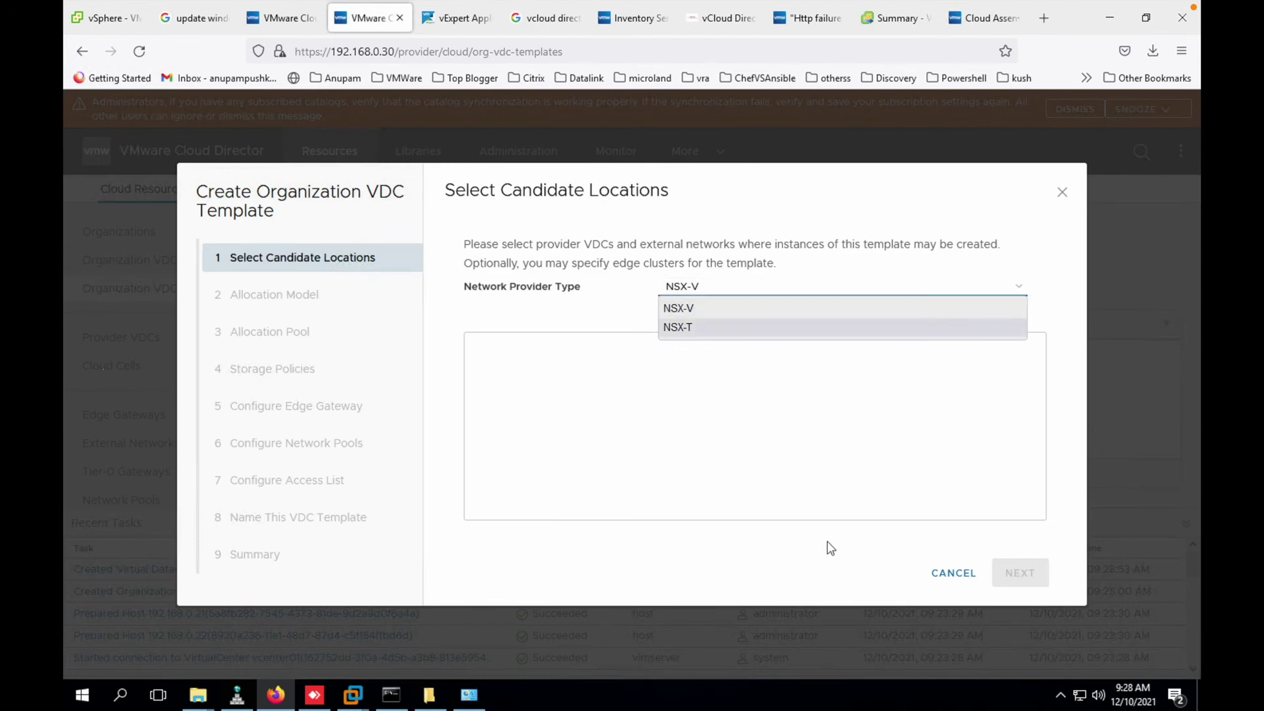
pyautogui.click(953, 573)
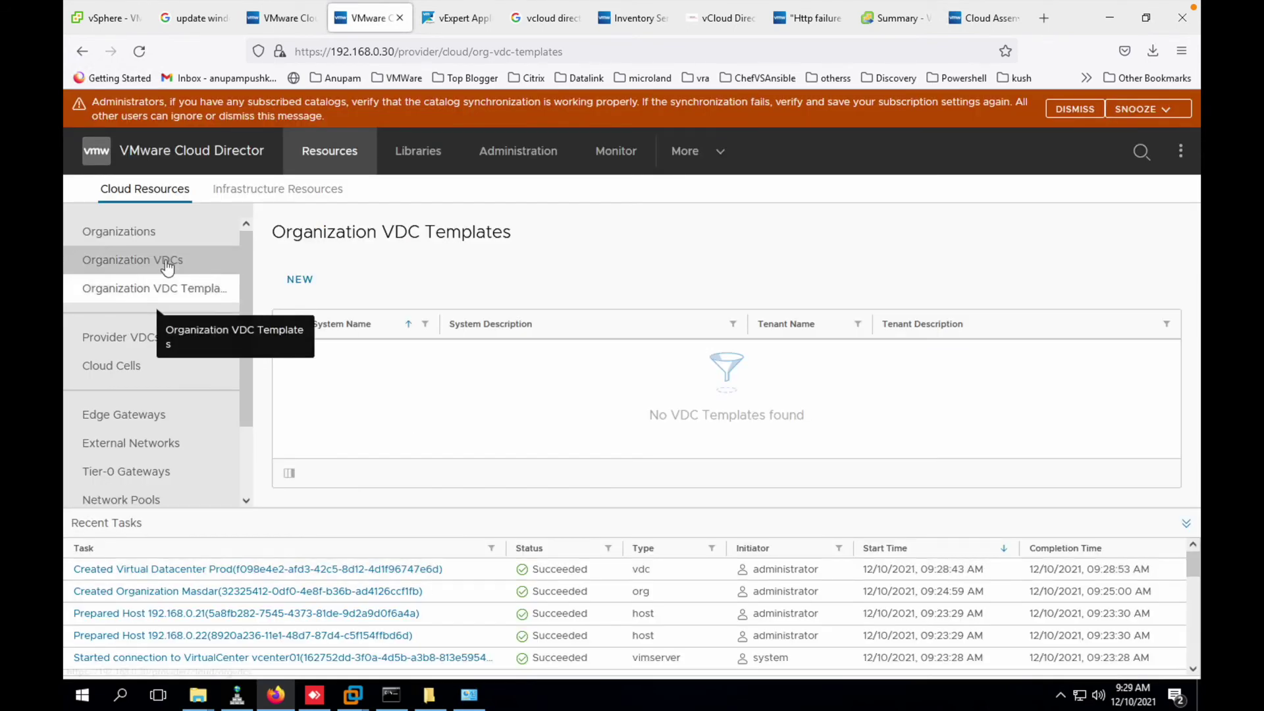
# - Return to Organization VDCs and view the Masdar tenant's Prod data center with its allocated resources
pyautogui.click(132, 260)
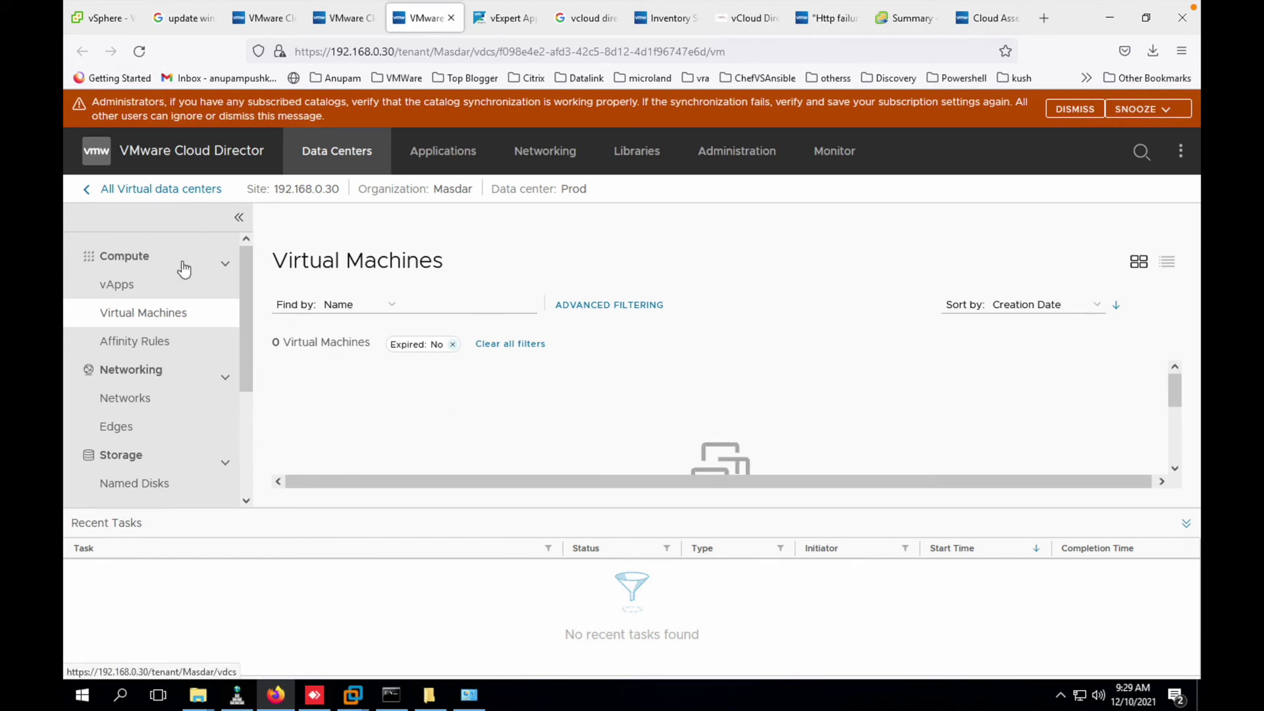
pyautogui.click(113, 193)
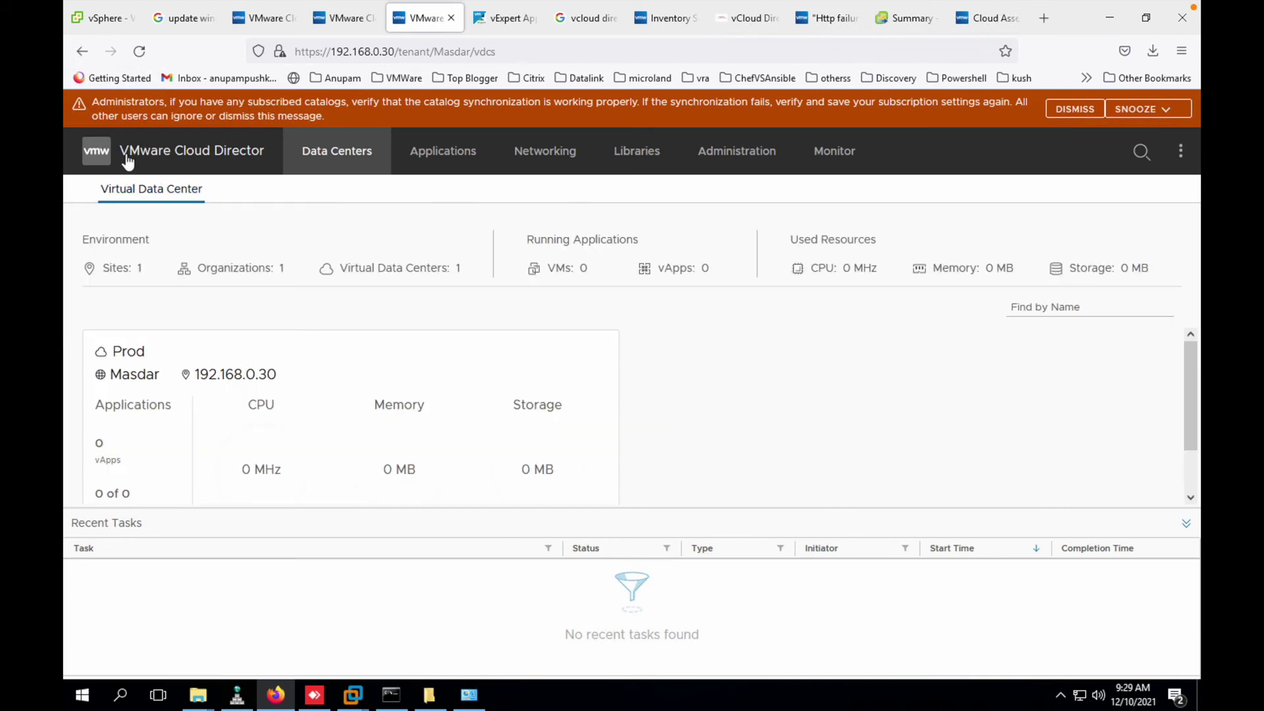
pyautogui.scroll(-1, 772, 395)
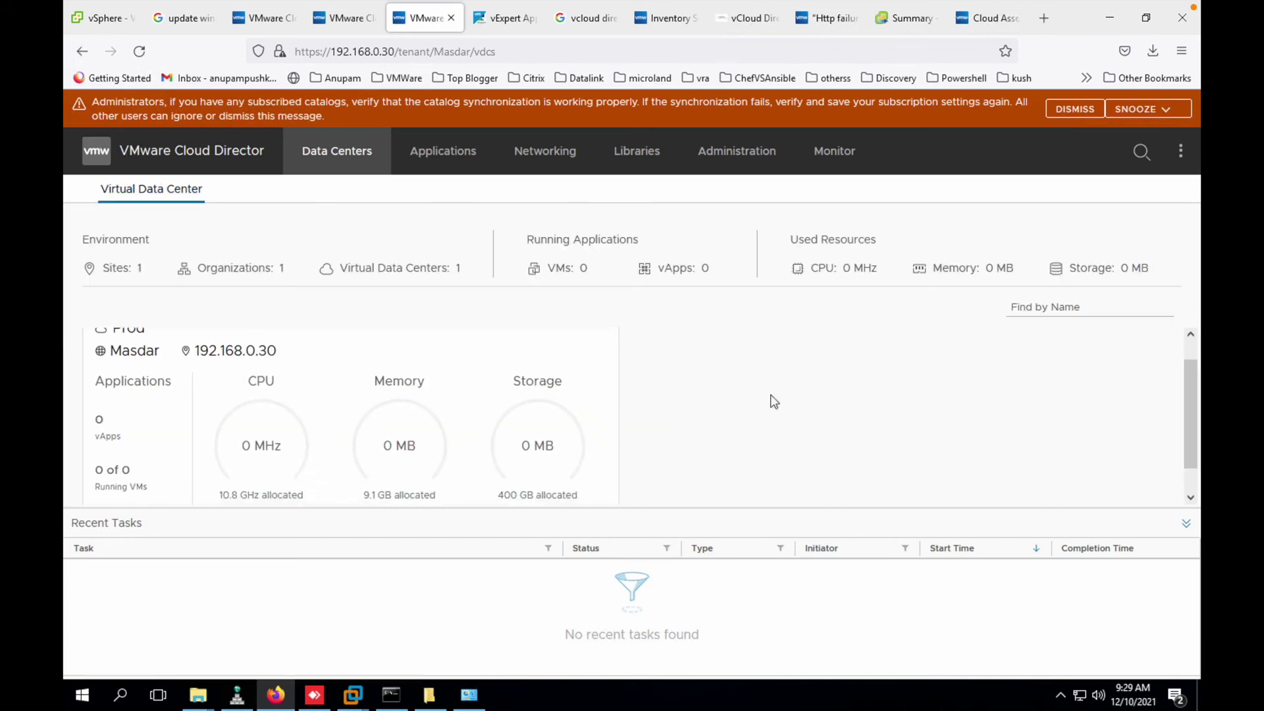
pyautogui.scroll(1, 774, 402)
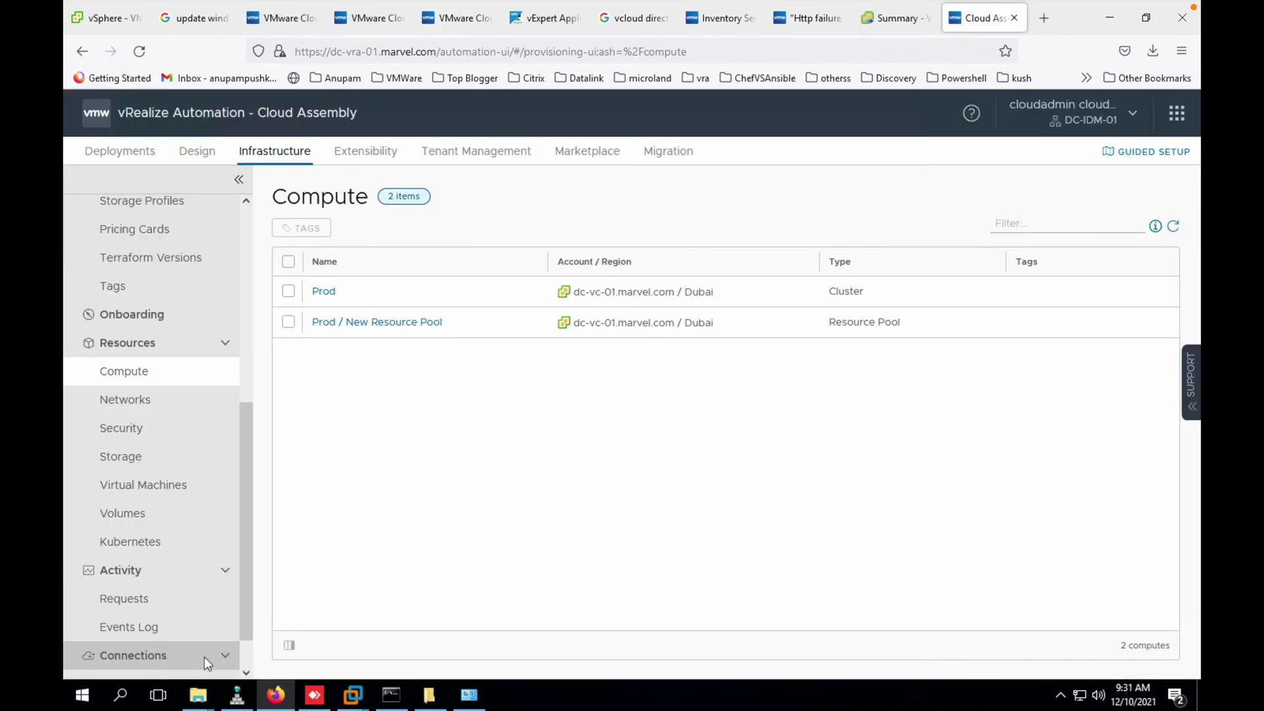
# - Add a new VMware Cloud Director cloud account named vDC
pyautogui.scroll(-2, 205, 657)
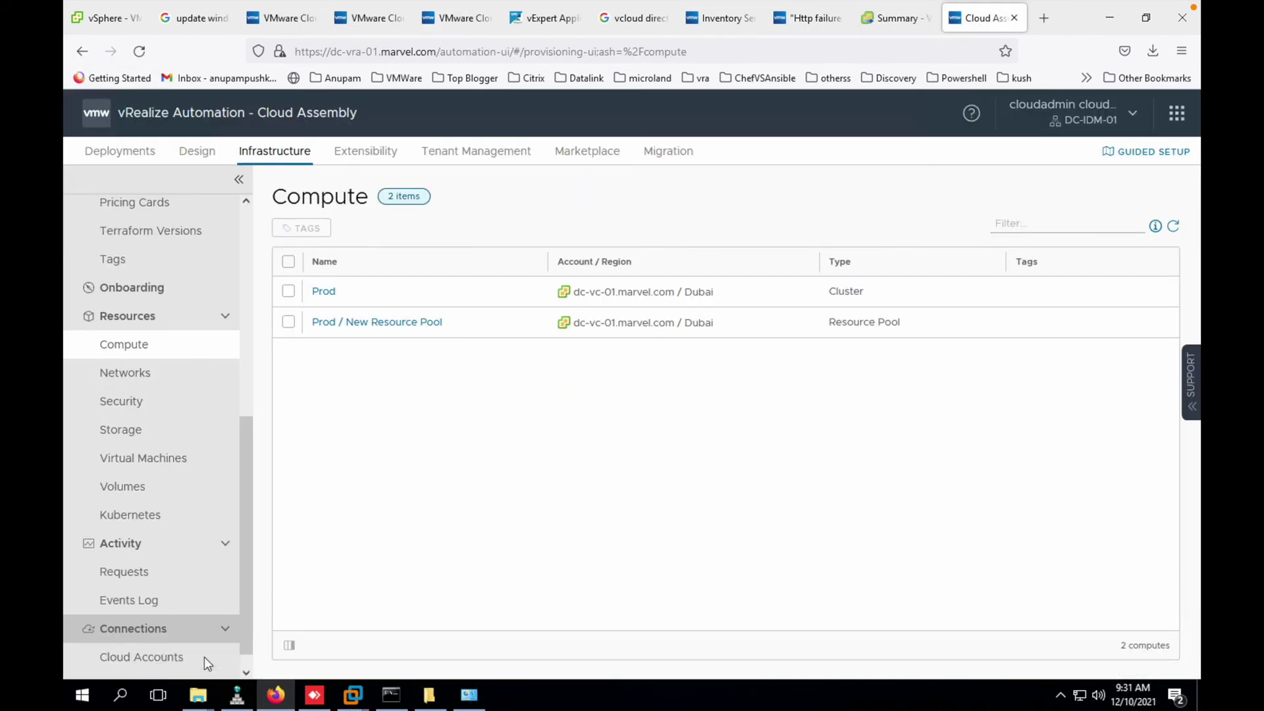
pyautogui.click(169, 637)
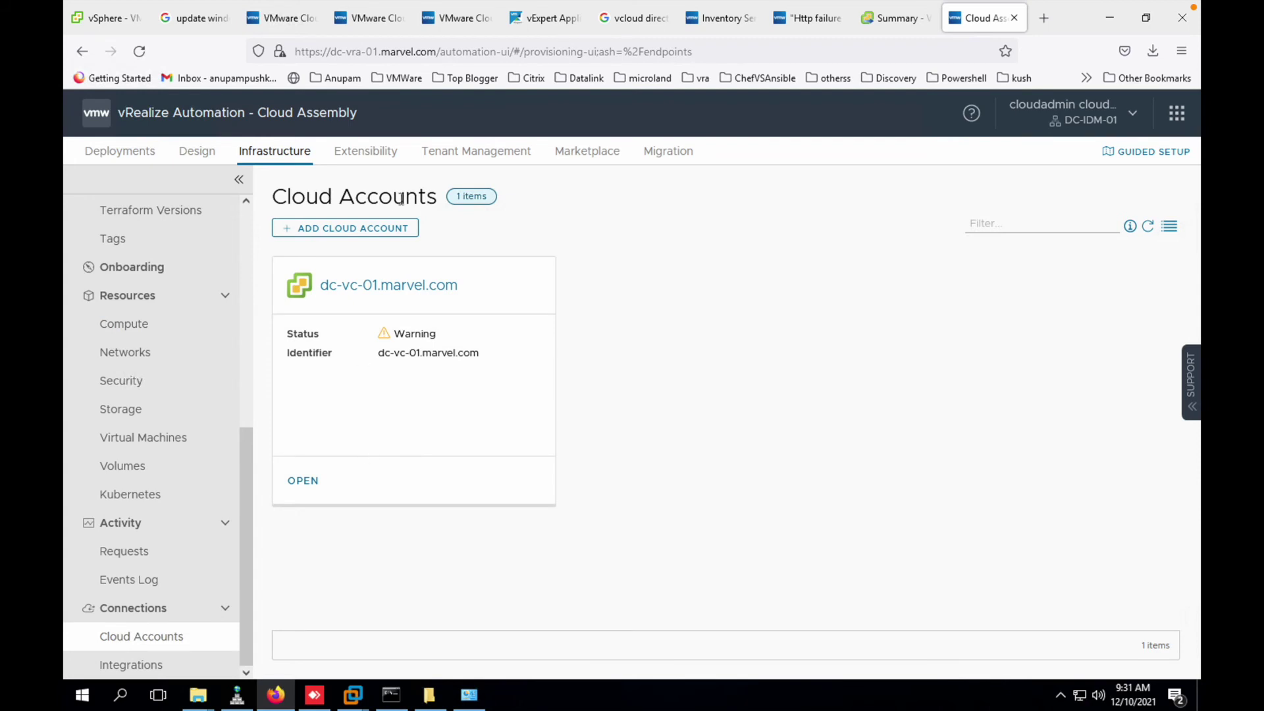
pyautogui.click(386, 229)
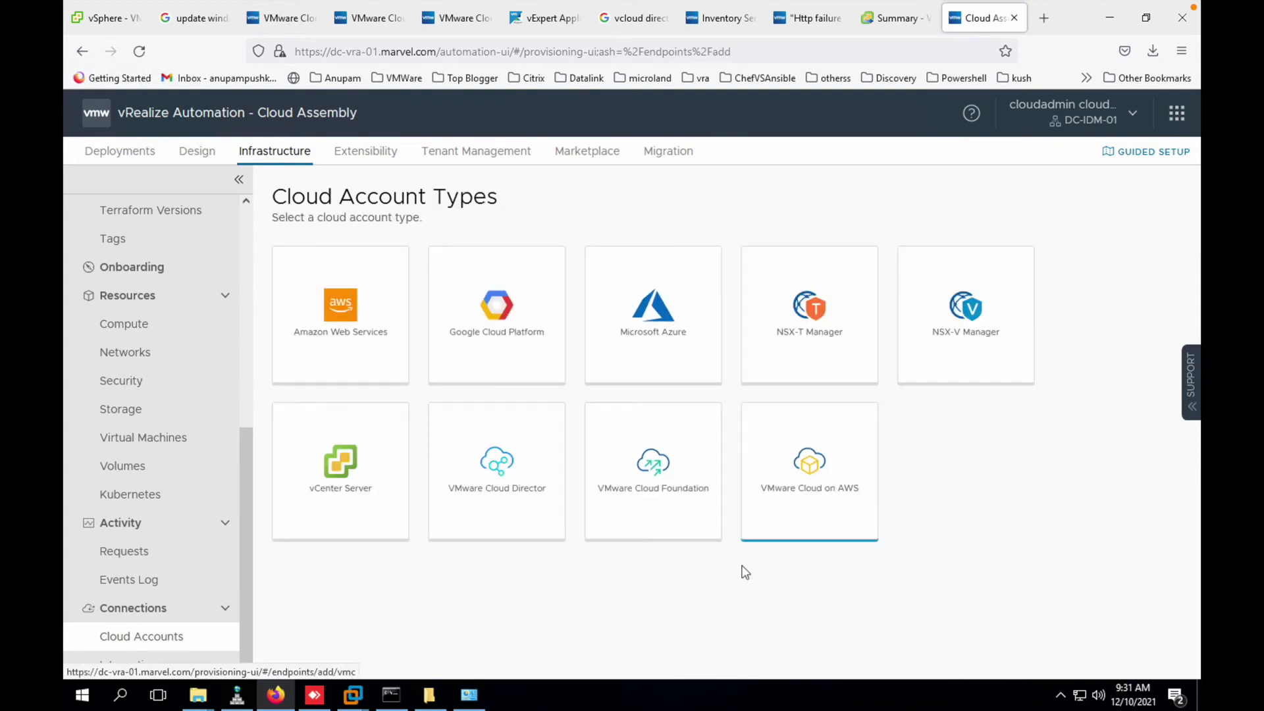
pyautogui.click(501, 514)
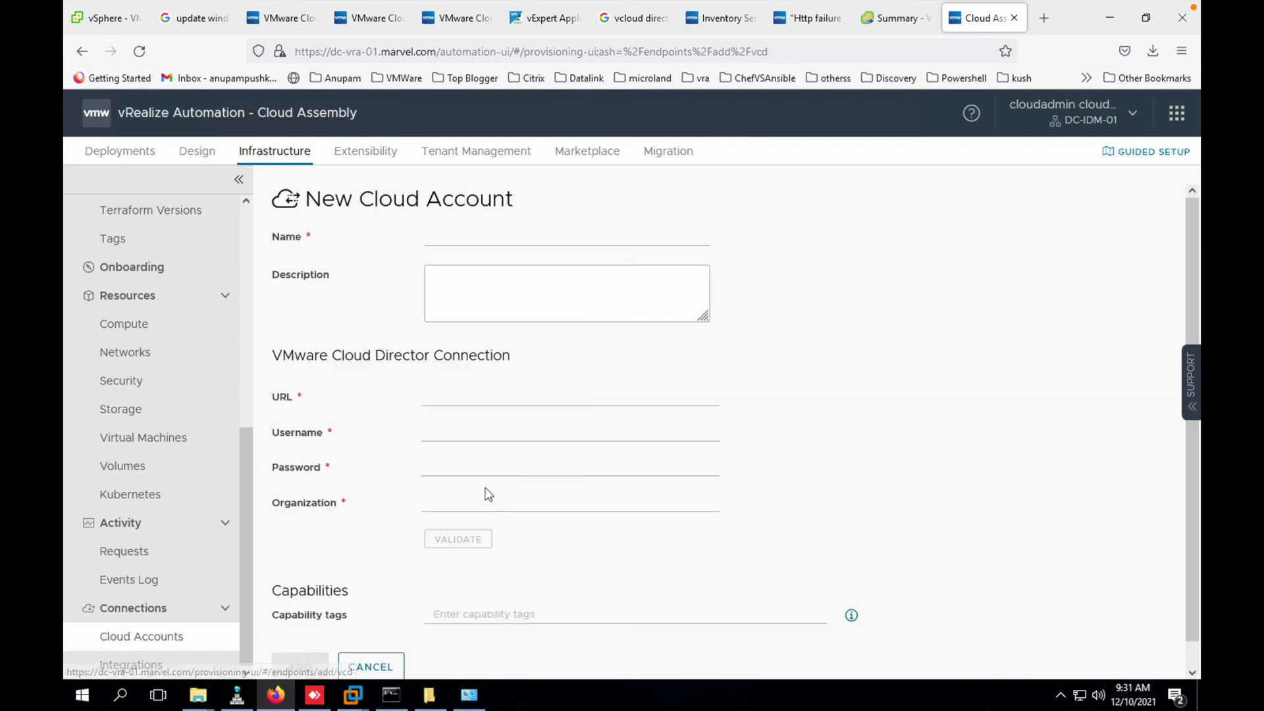
pyautogui.click(488, 227)
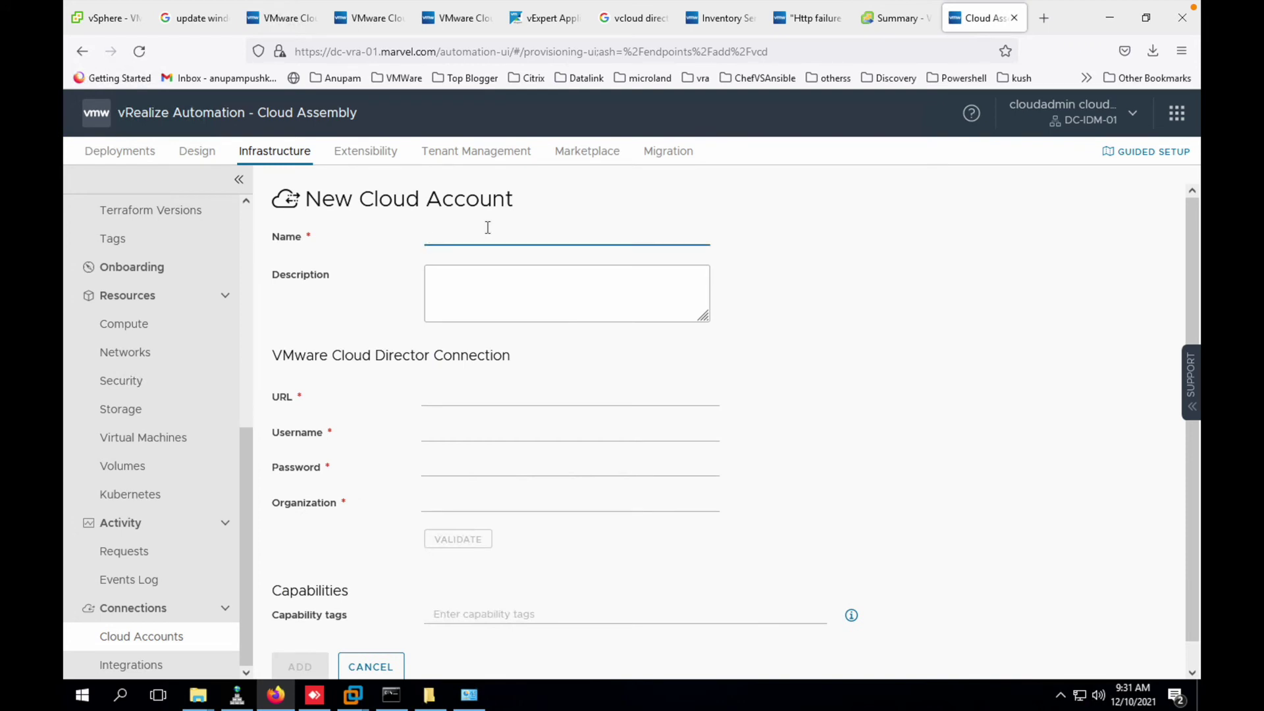
pyautogui.write('vDc')
pyautogui.press('Tab')
pyautogui.hotkey('shift', 'Tab')
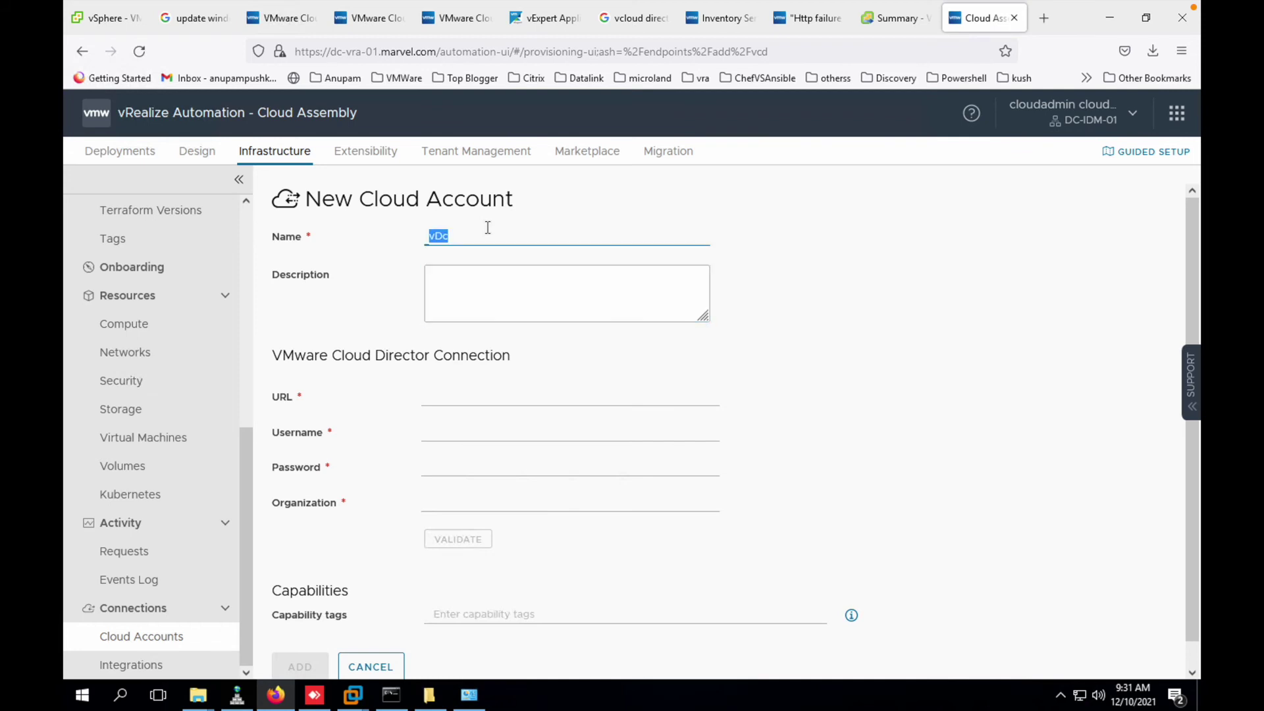
pyautogui.click(487, 228)
pyautogui.write('C')
pyautogui.click(452, 395)
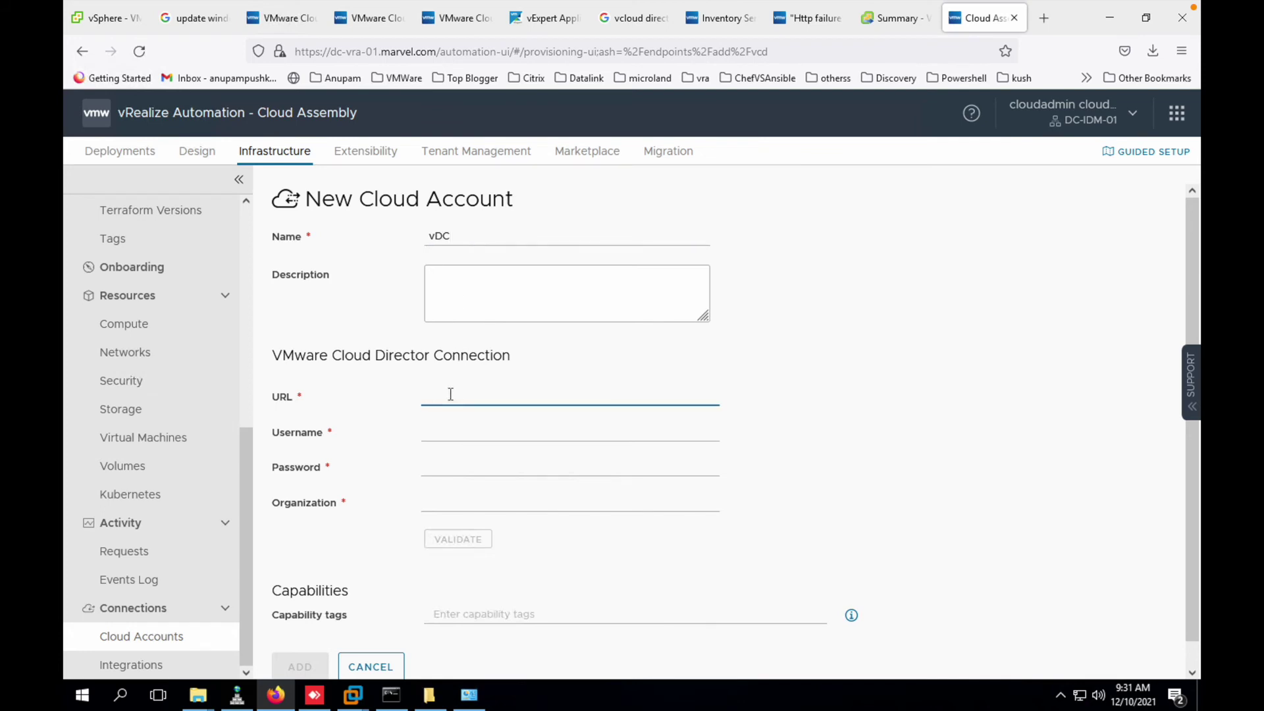
pyautogui.click(299, 26)
pyautogui.click(397, 22)
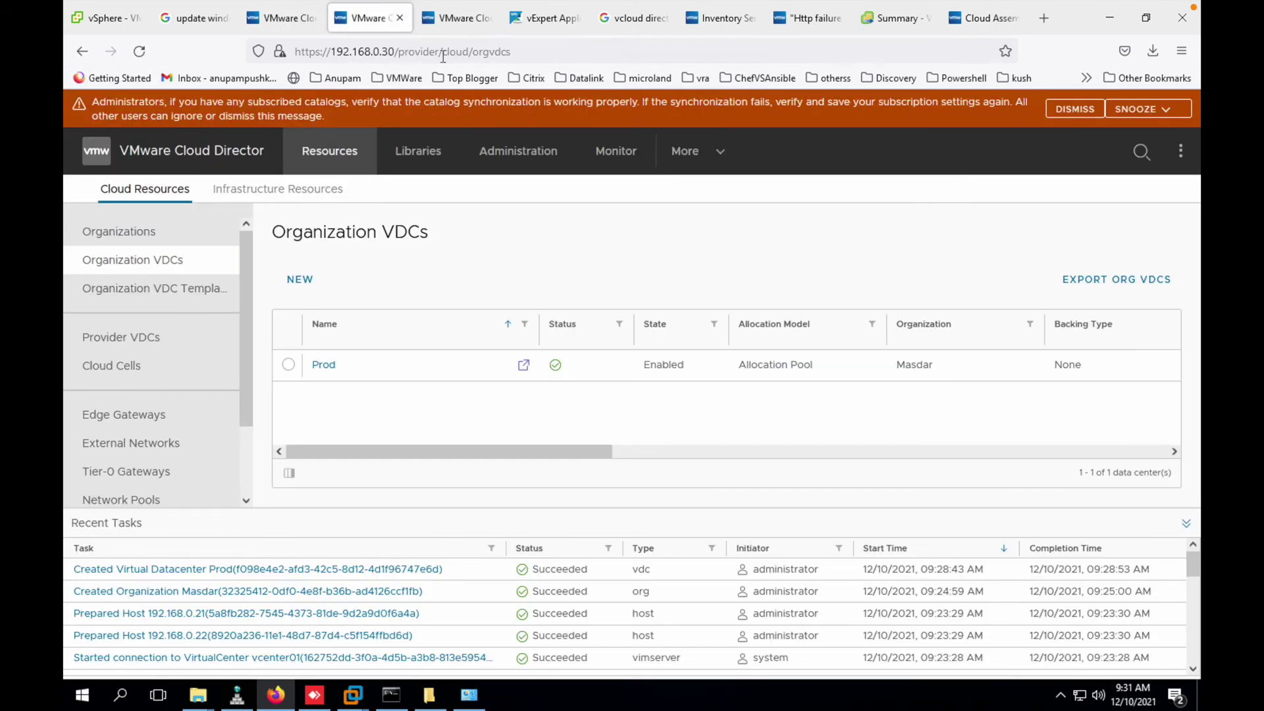
pyautogui.moveTo(444, 53); pyautogui.dragTo(309, 53)
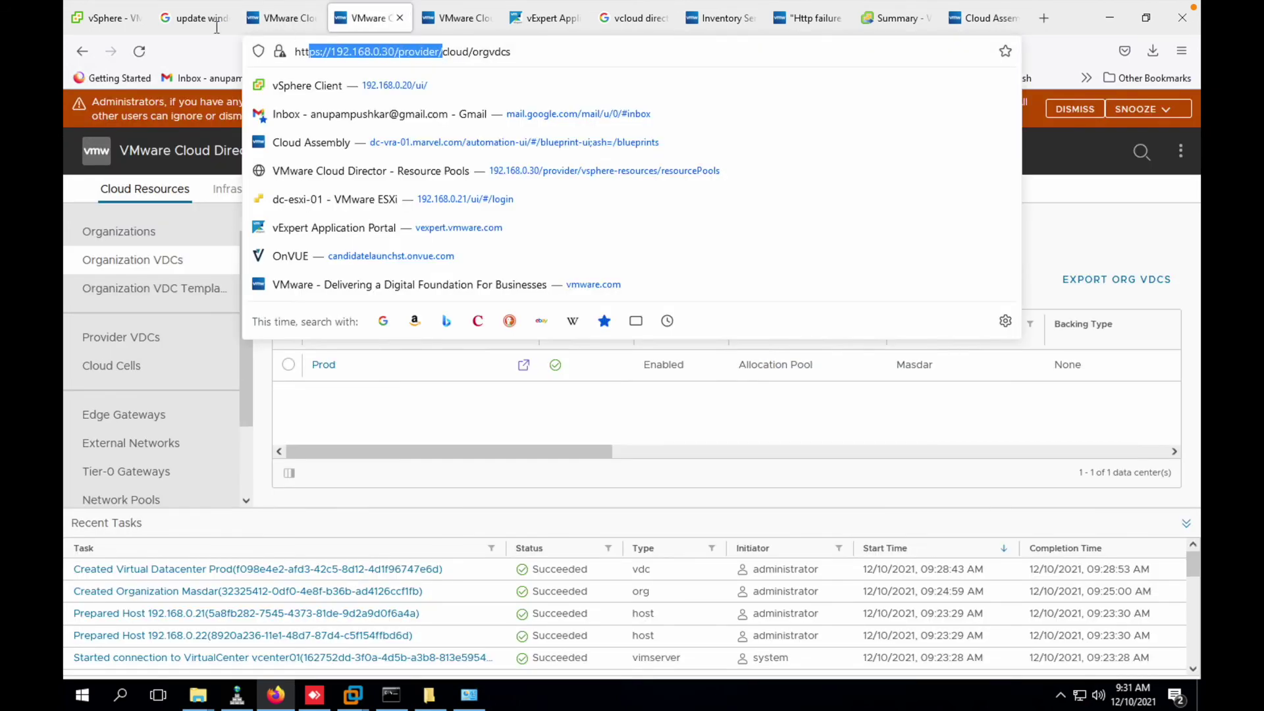
pyautogui.click(275, 29)
pyautogui.click(463, 28)
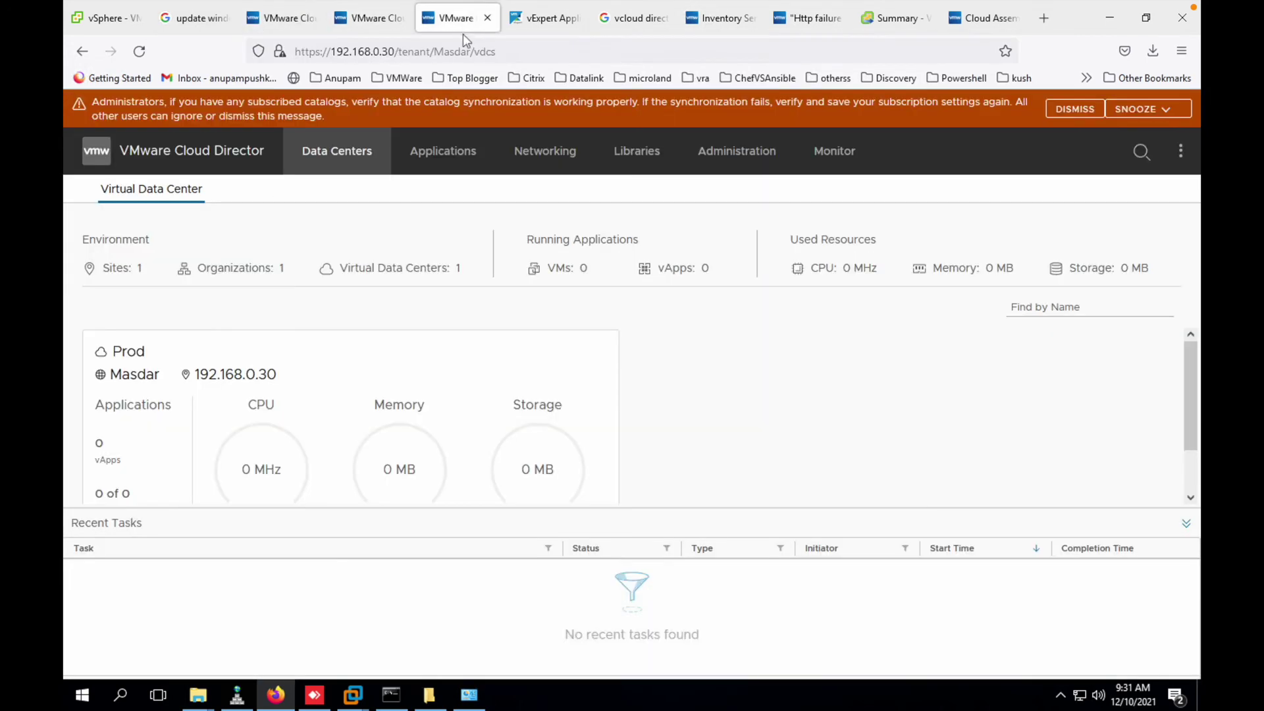
pyautogui.click(973, 17)
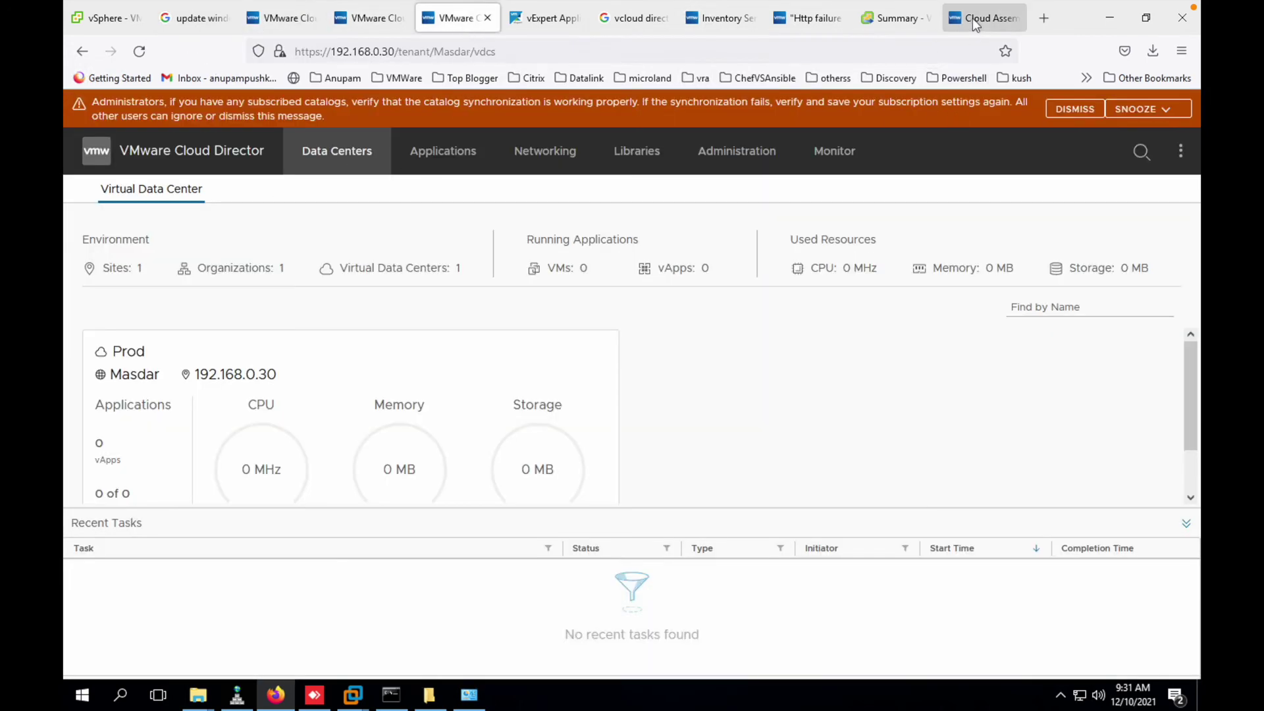
pyautogui.click(497, 389)
pyautogui.write('https://192.168.0.30/provider/')
pyautogui.press('Tab')
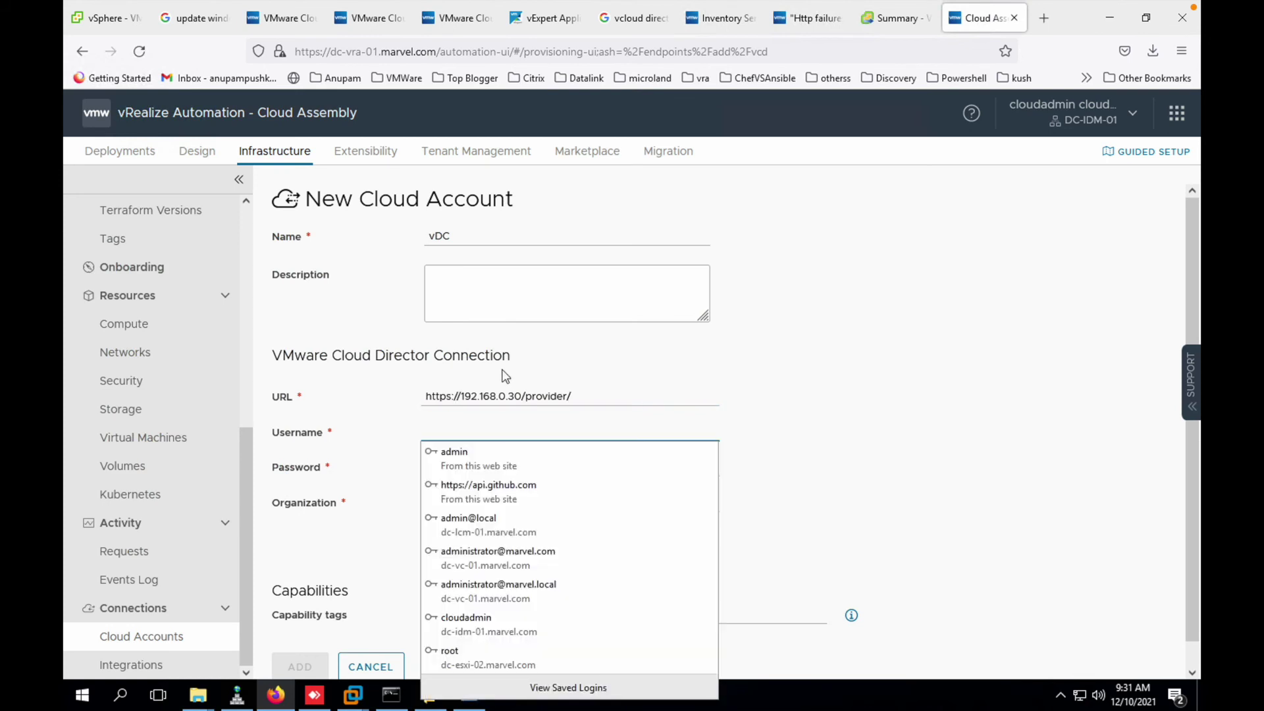
# - Enter administrator as the username, along with the account password
pyautogui.write('admin')
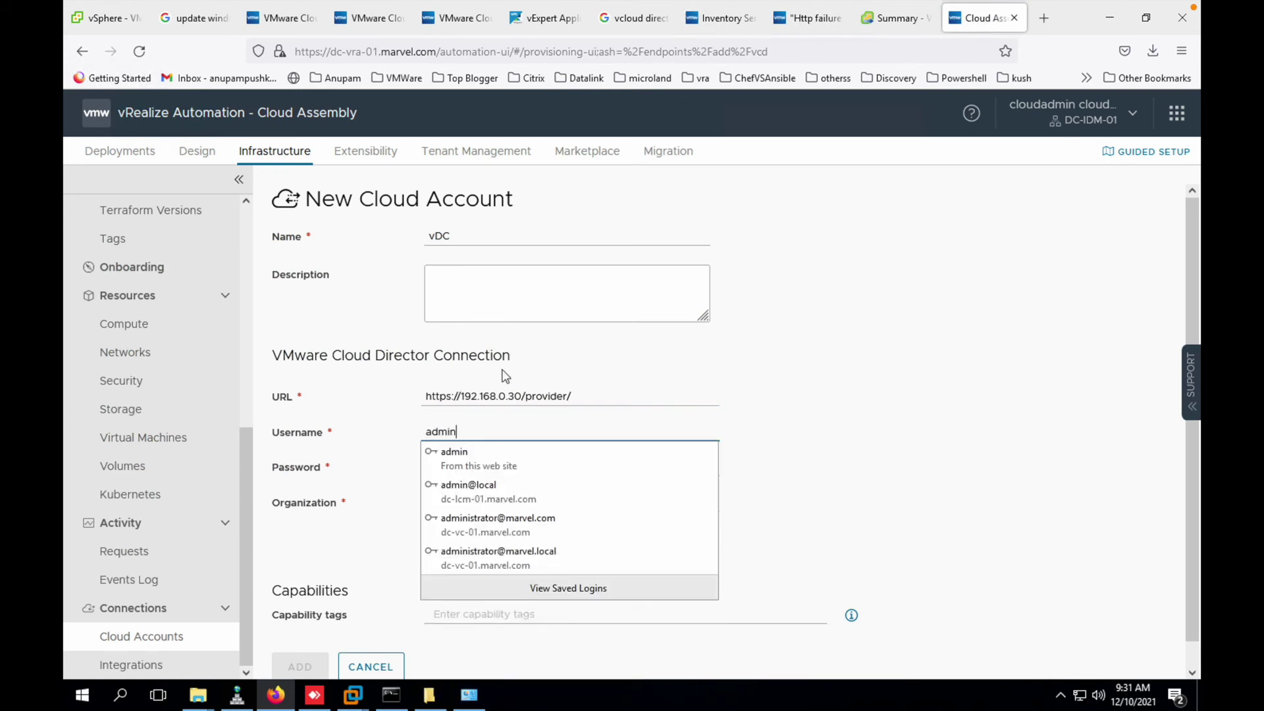
pyautogui.write('stroa')
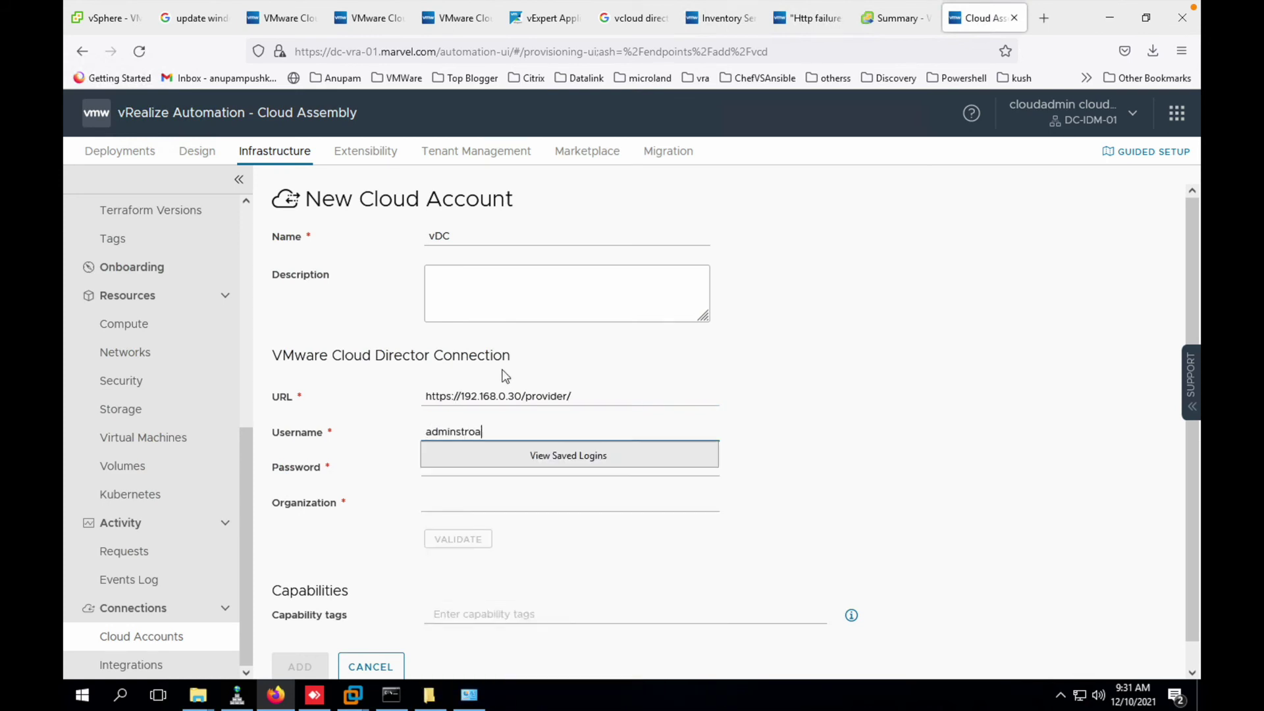
pyautogui.press('BackSpace')
pyautogui.press('BackSpace')
pyautogui.write('ator')
pyautogui.press('Tab')
pyautogui.write('V')
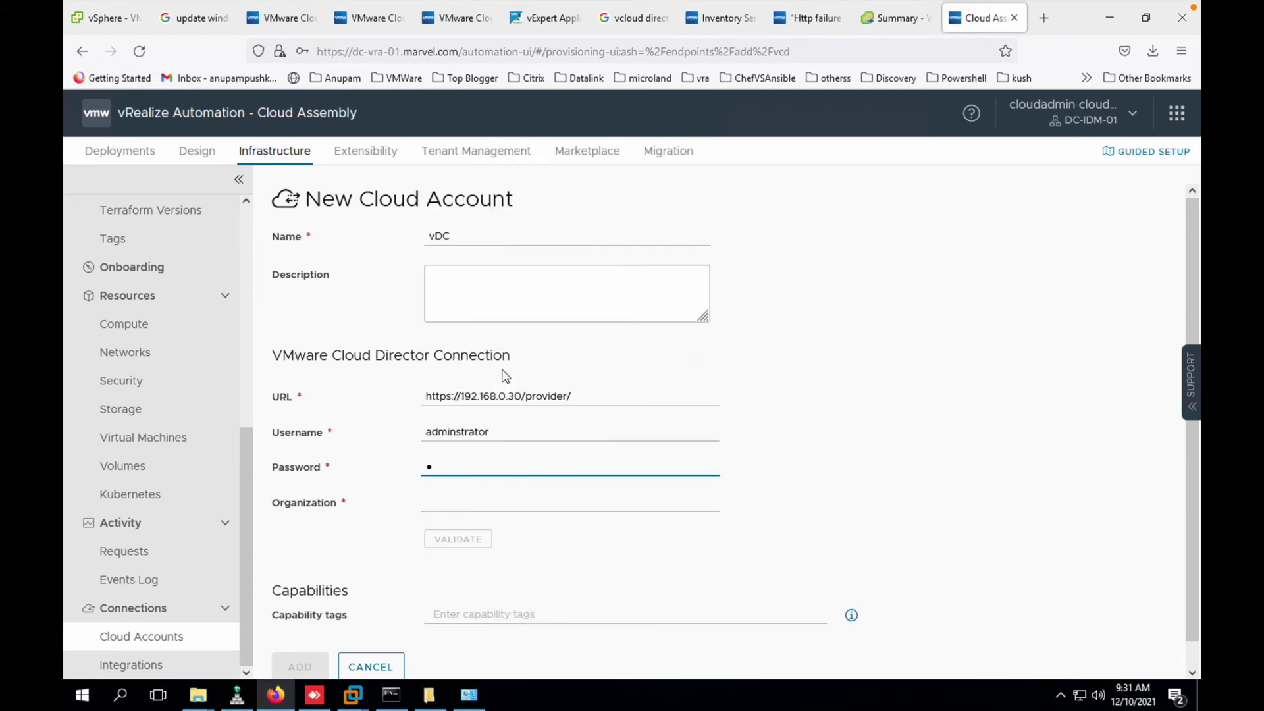
pyautogui.write('Mware1!')
pyautogui.press('Tab')
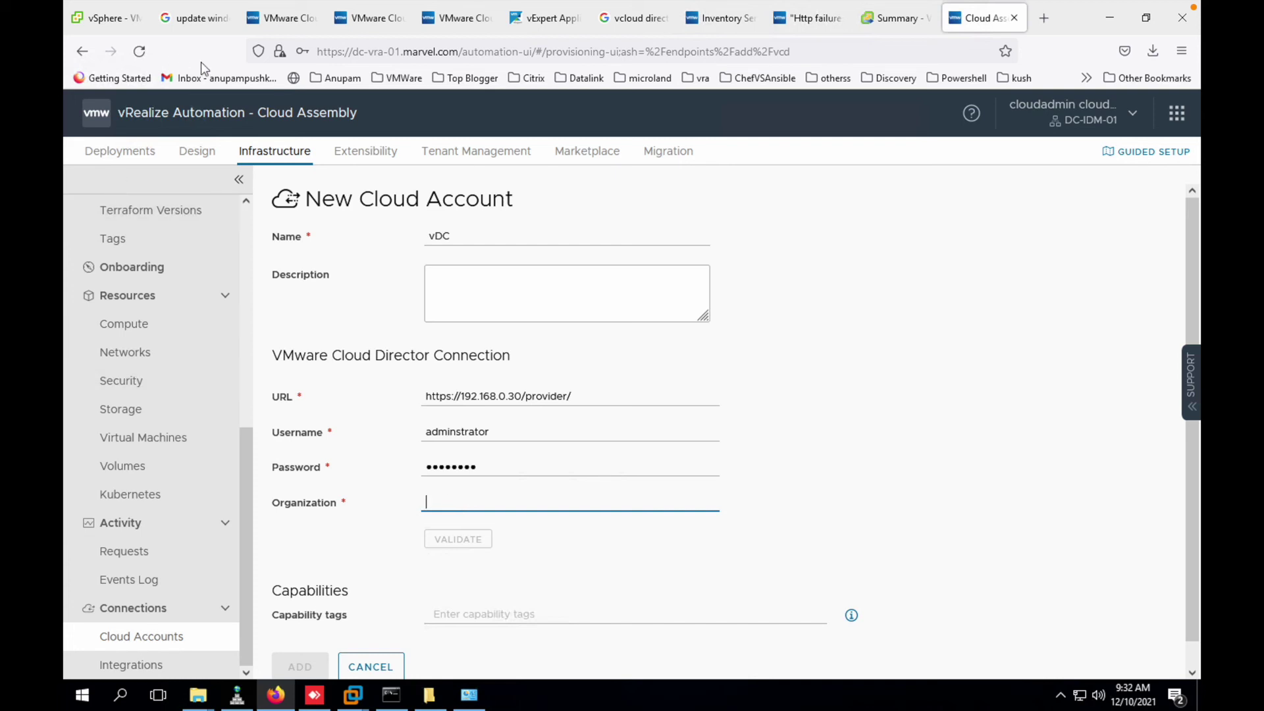
pyautogui.click(369, 30)
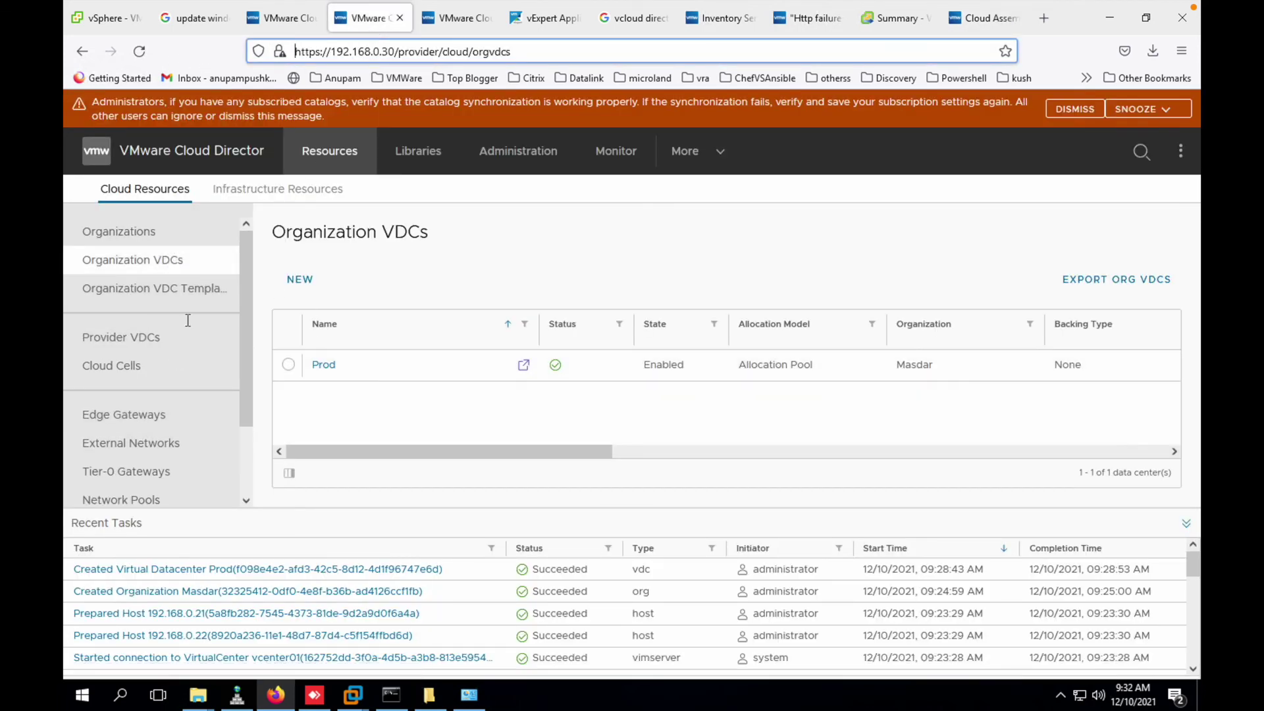
# - Open the Masdar AD organization's settings and select its organization name, Masdar
pyautogui.click(154, 239)
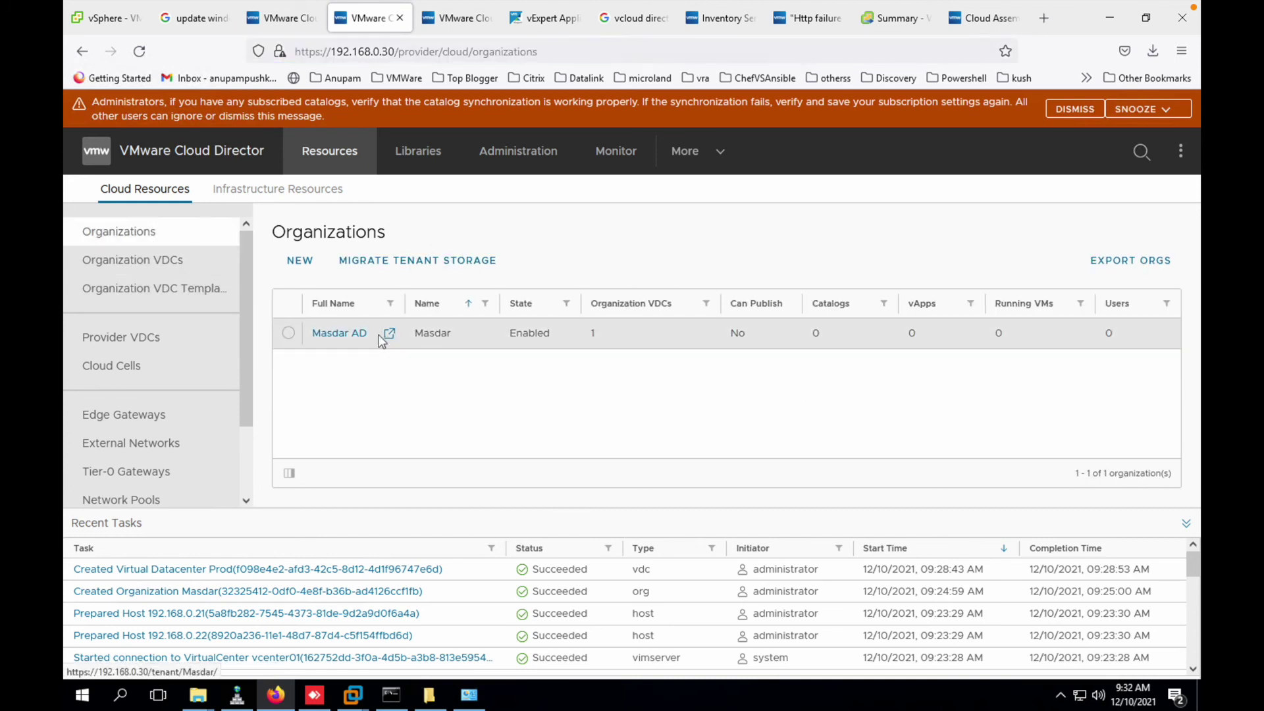
pyautogui.click(339, 334)
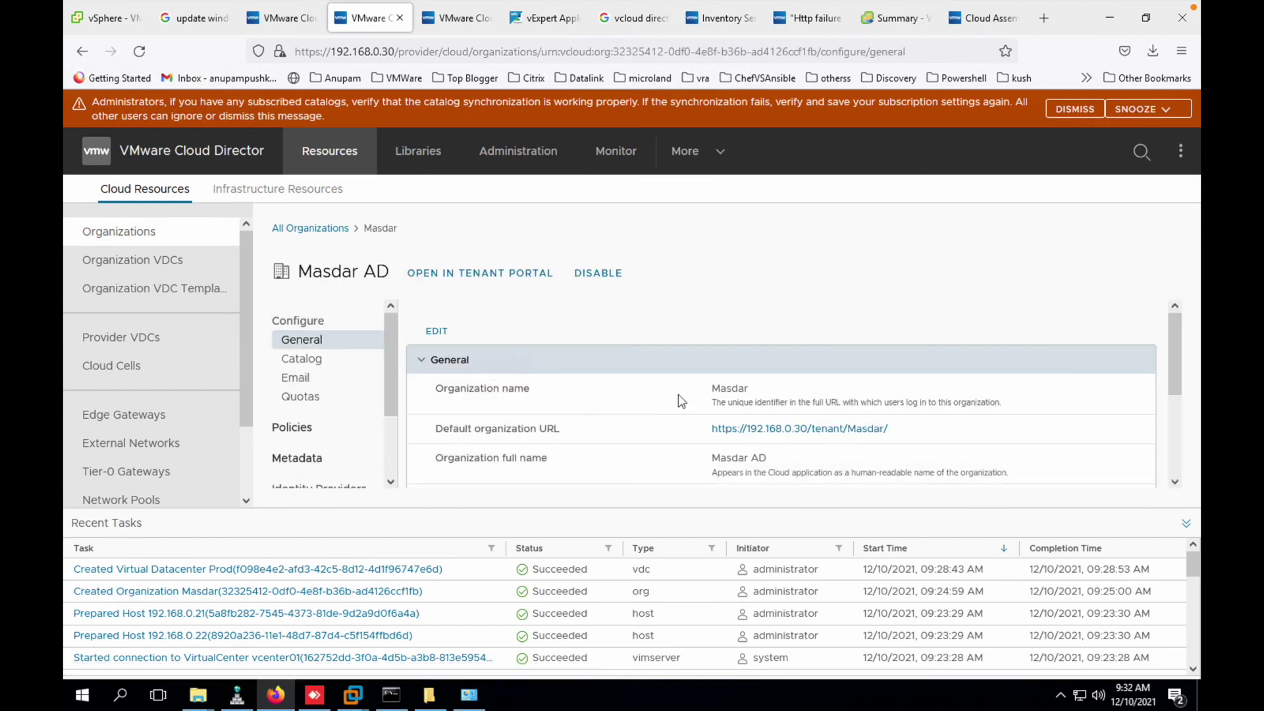
pyautogui.doubleClick(742, 390)
pyautogui.hotkey('ctrl', 'c')
# - Paste Masdar into the Organization field, validate the account, and accept the untrusted certificate
pyautogui.click(968, 30)
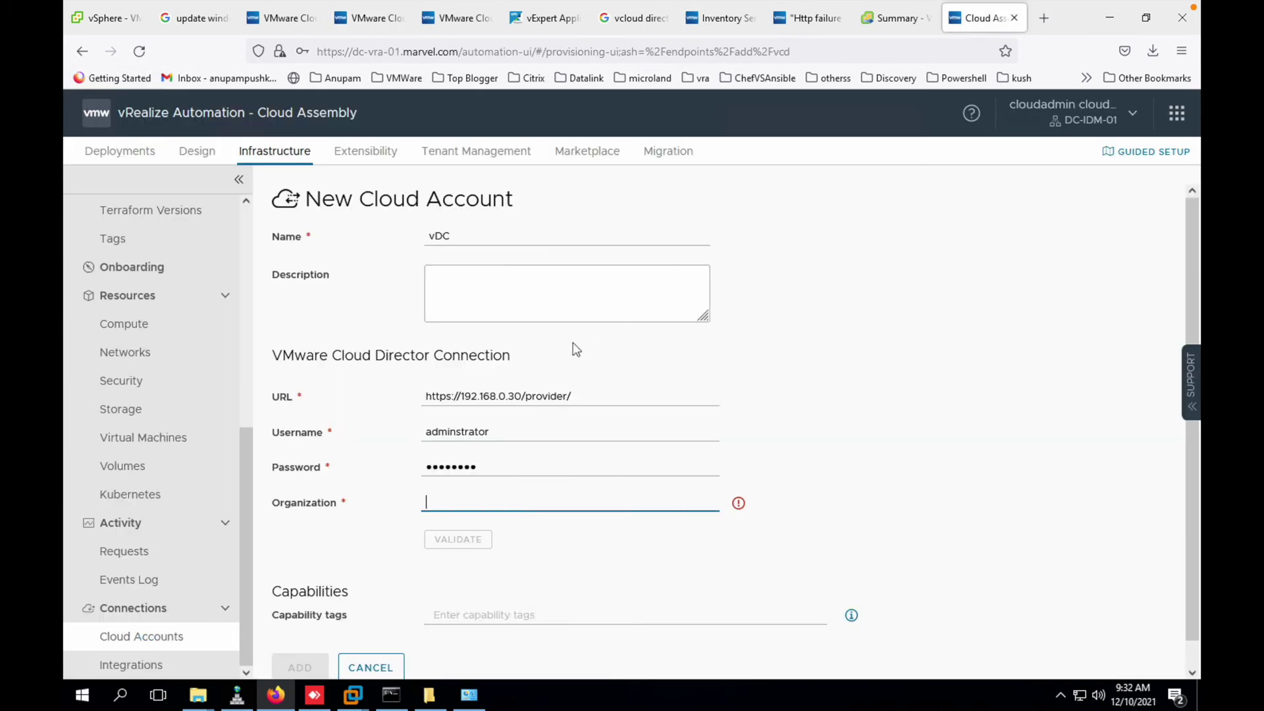
pyautogui.hotkey('ctrl', 'v')
pyautogui.click(471, 547)
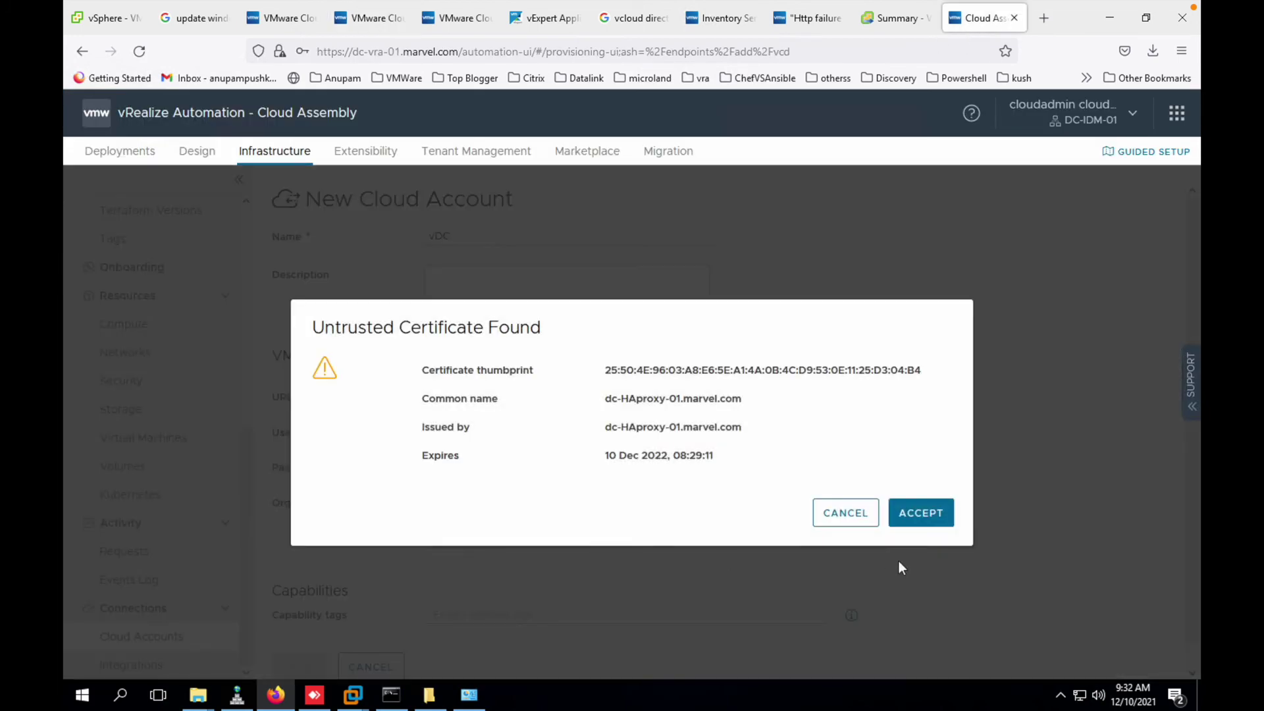
pyautogui.click(946, 516)
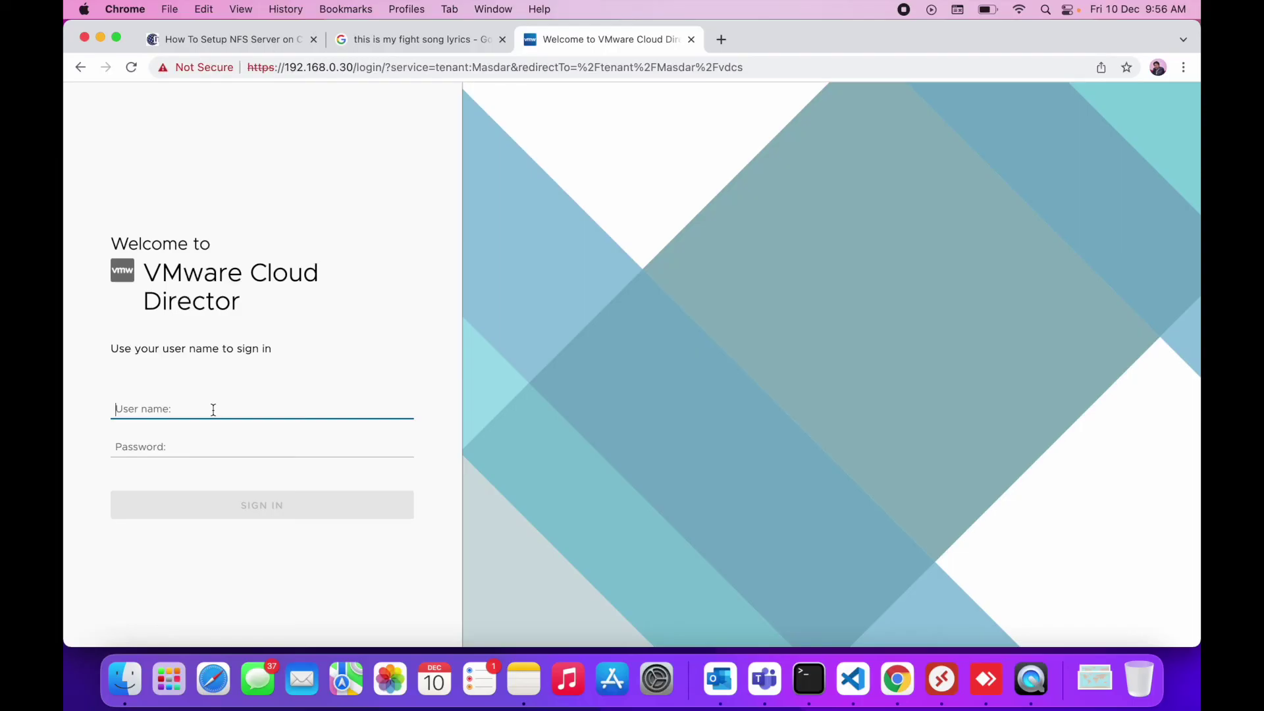
# - Try signing in to the Masdar tenant as administrator with two different passwords
pyautogui.write('administrator')
pyautogui.press('Tab')
pyautogui.write('******')
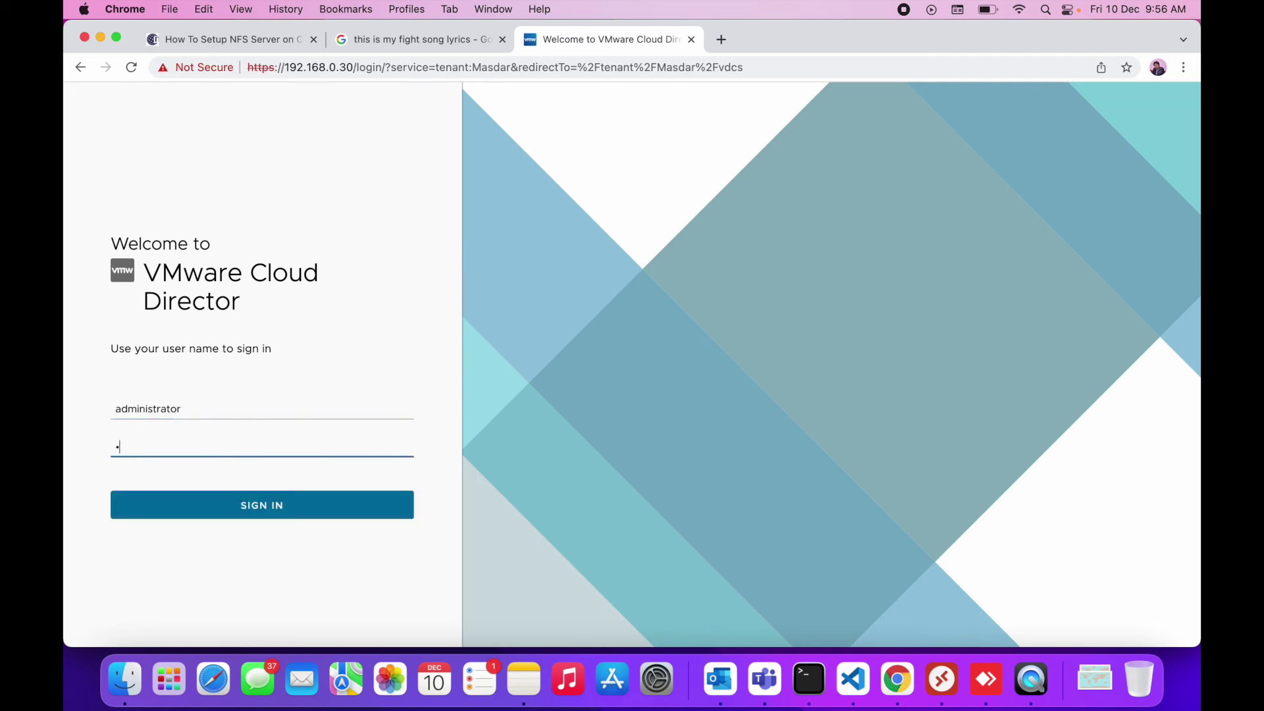
pyautogui.write('**')
pyautogui.press('Return')
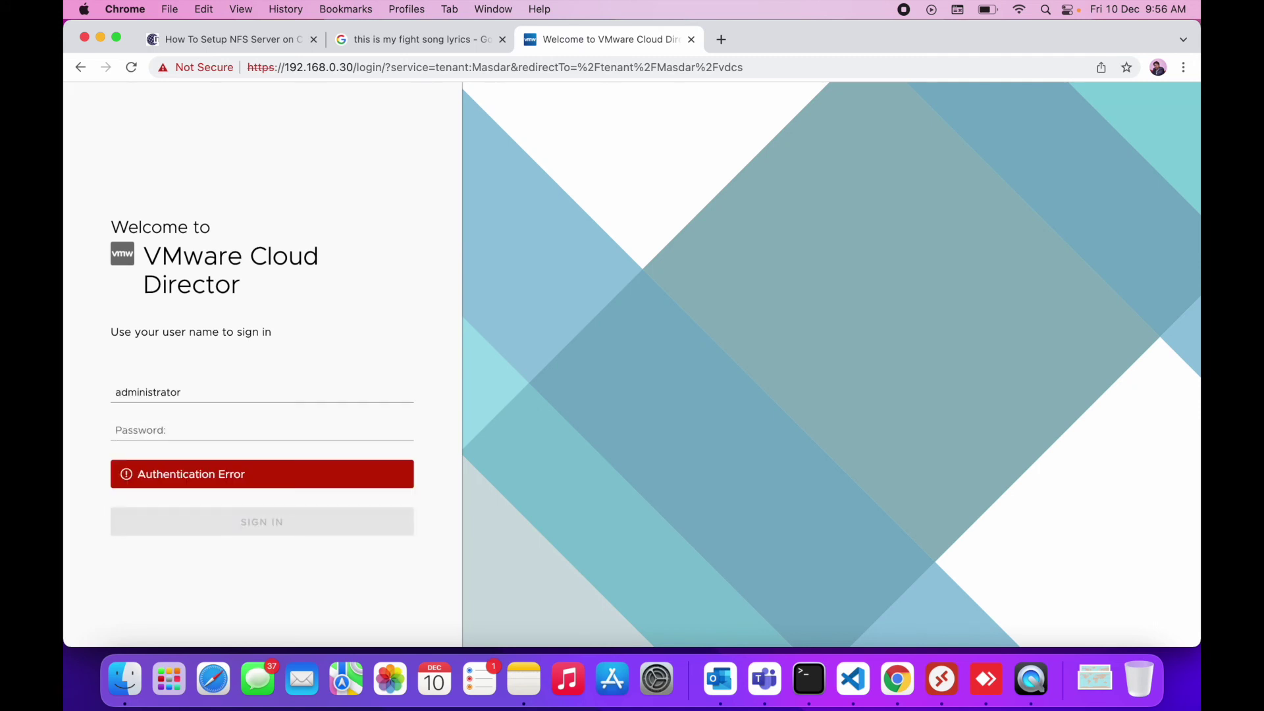
pyautogui.click(178, 429)
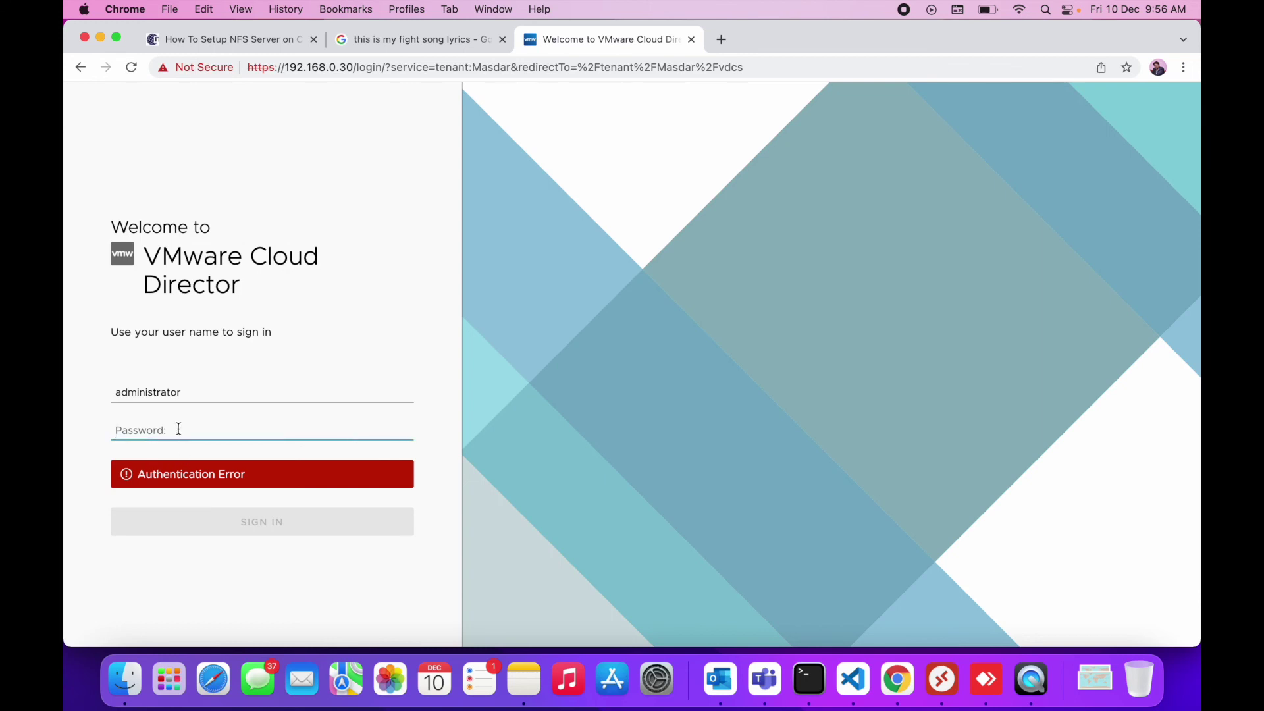
pyautogui.write('**')
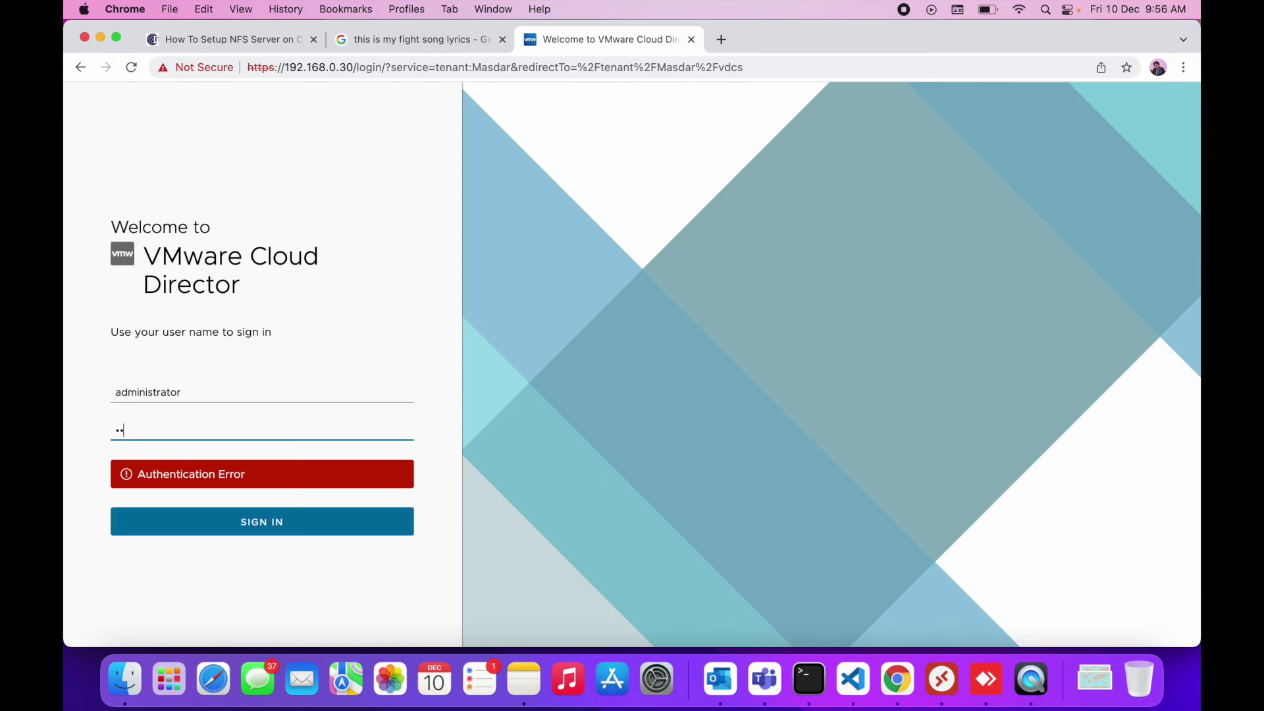
pyautogui.write('*****')
pyautogui.press('Return')
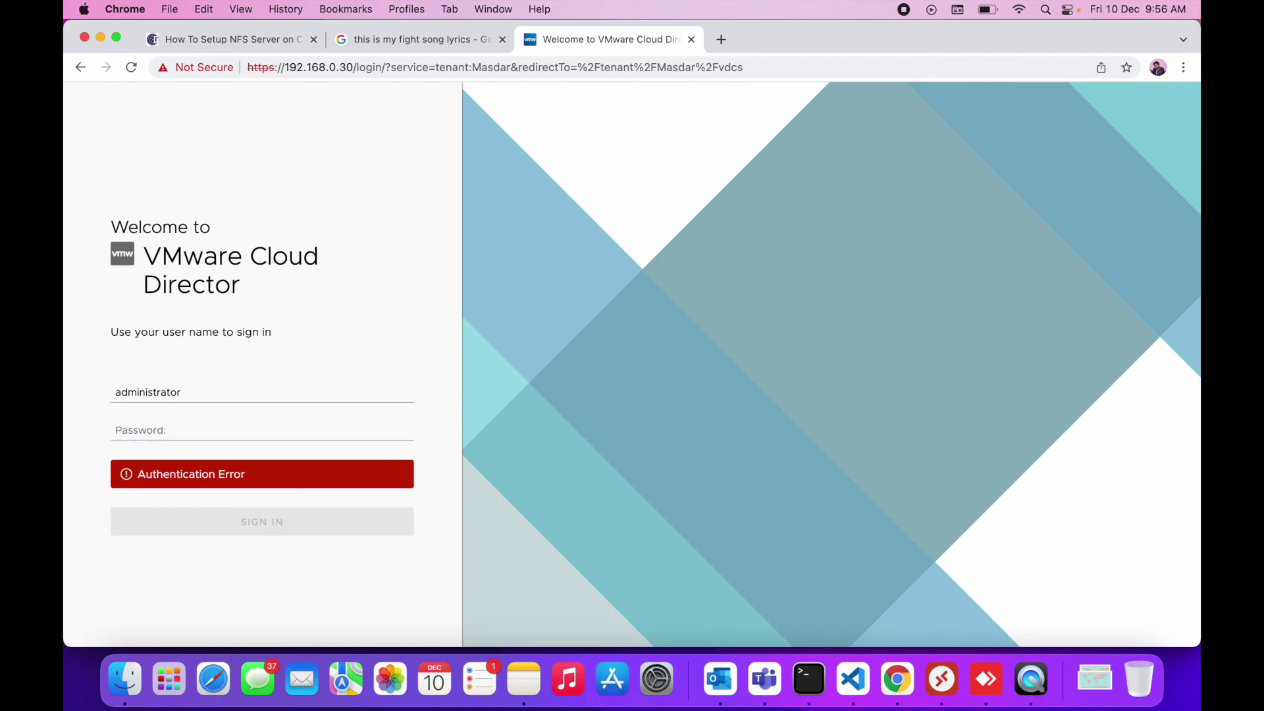
# - Retry the Masdar tenant sign-in as root with its password
pyautogui.doubleClick(158, 393)
pyautogui.write('root')
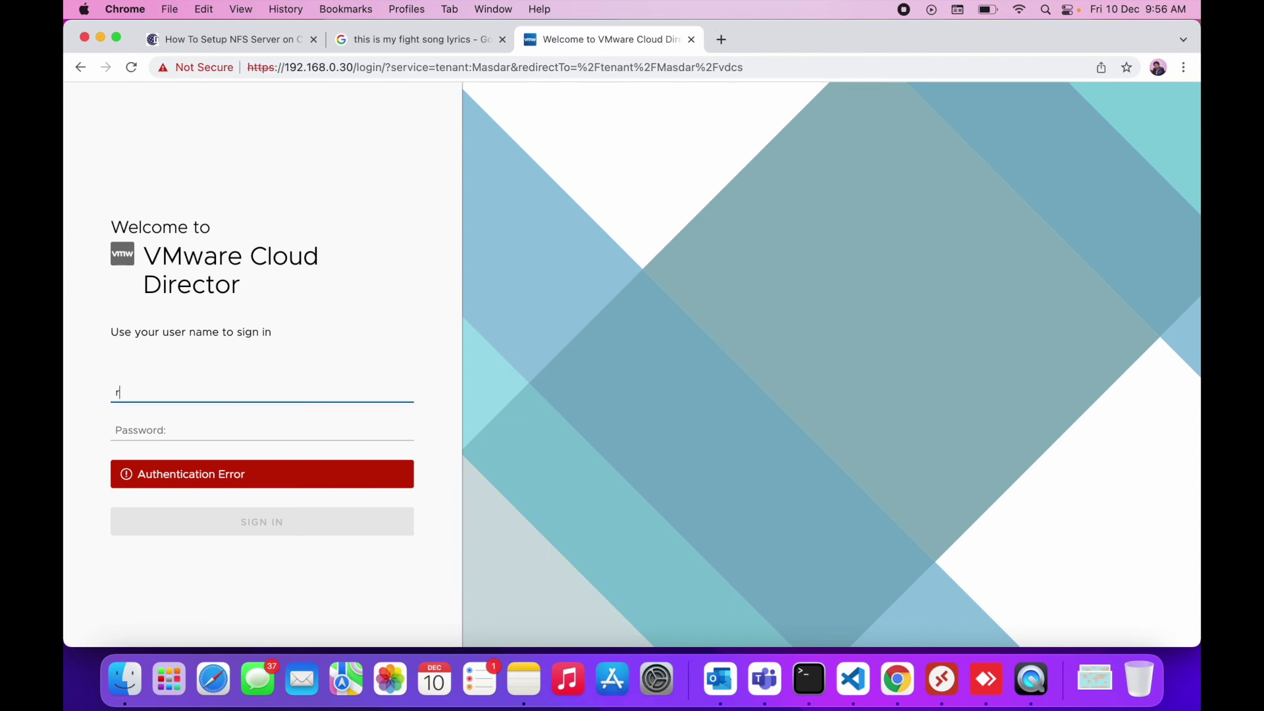
pyautogui.press('Tab')
pyautogui.write('******')
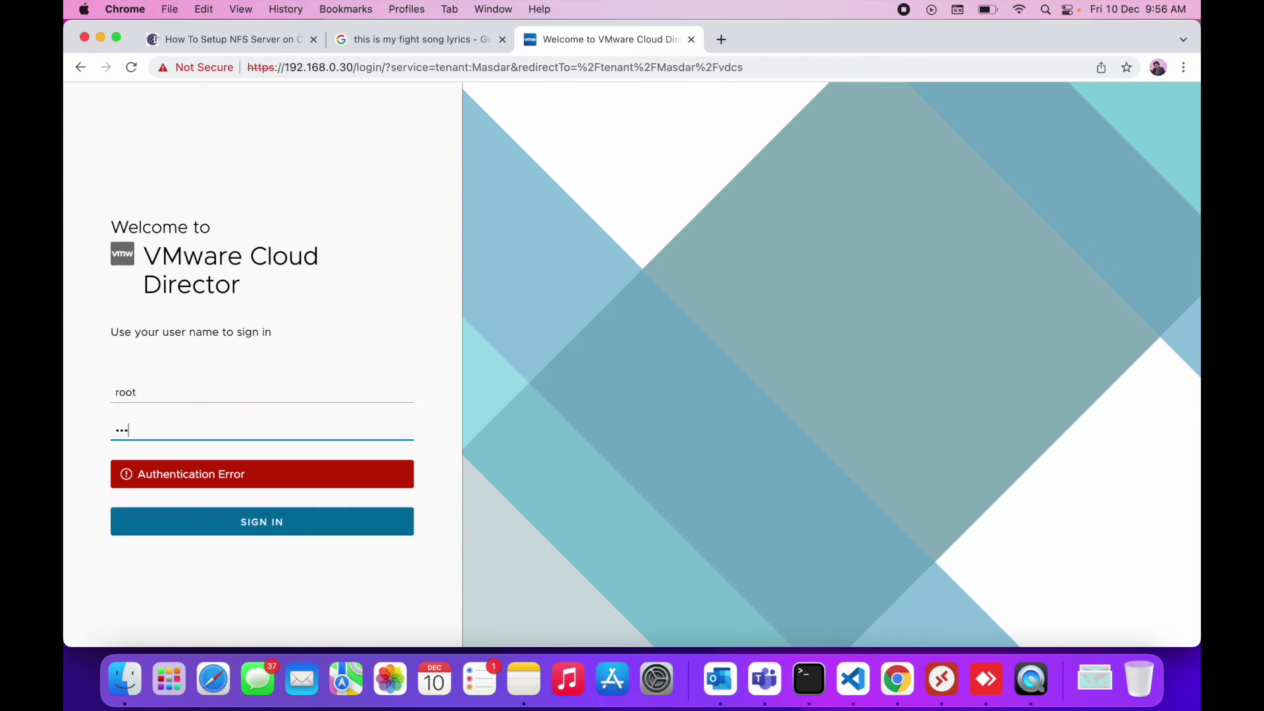
pyautogui.click(216, 526)
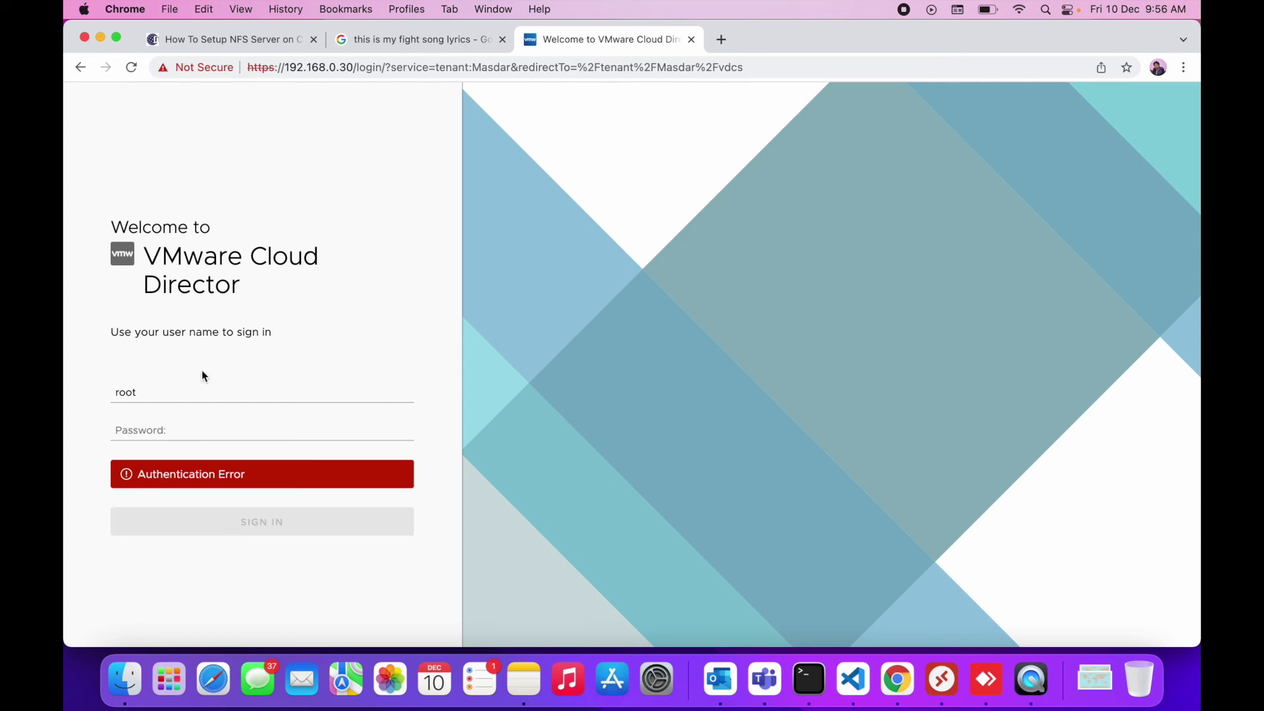
pyautogui.click(189, 387)
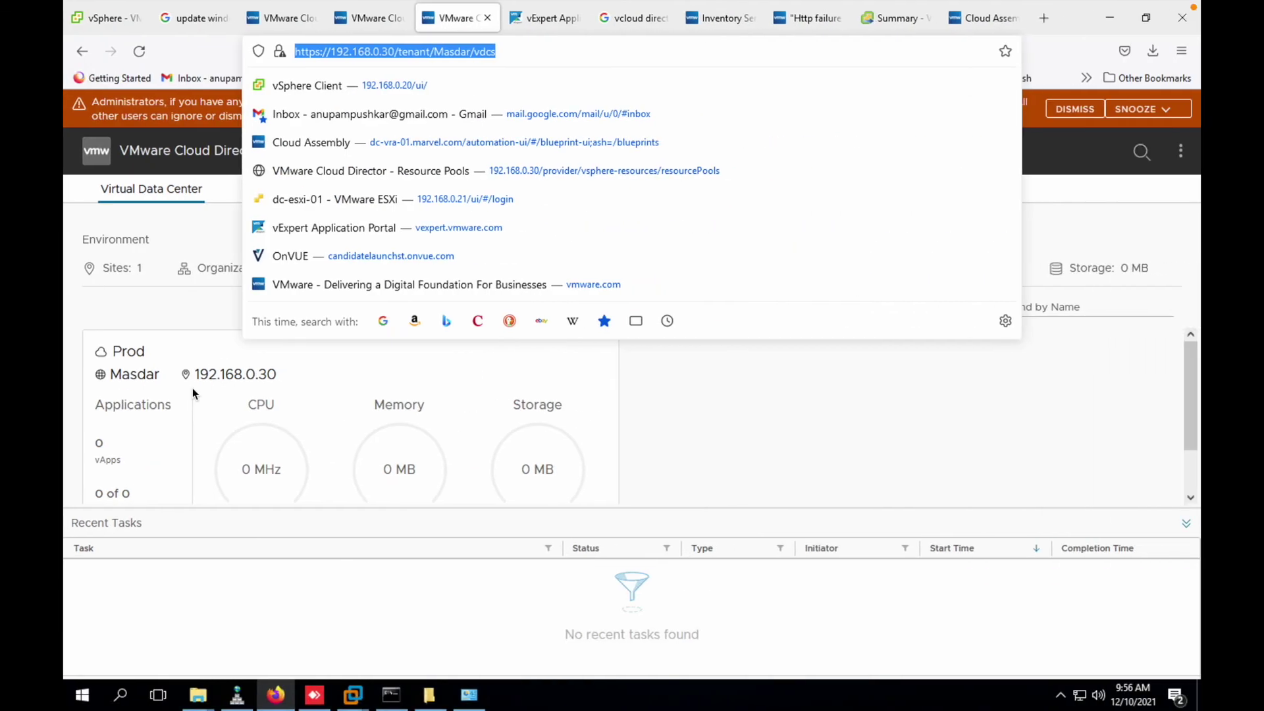
# - In Access Control, look through Groups and Roles, then start a new user from Users
pyautogui.click(184, 308)
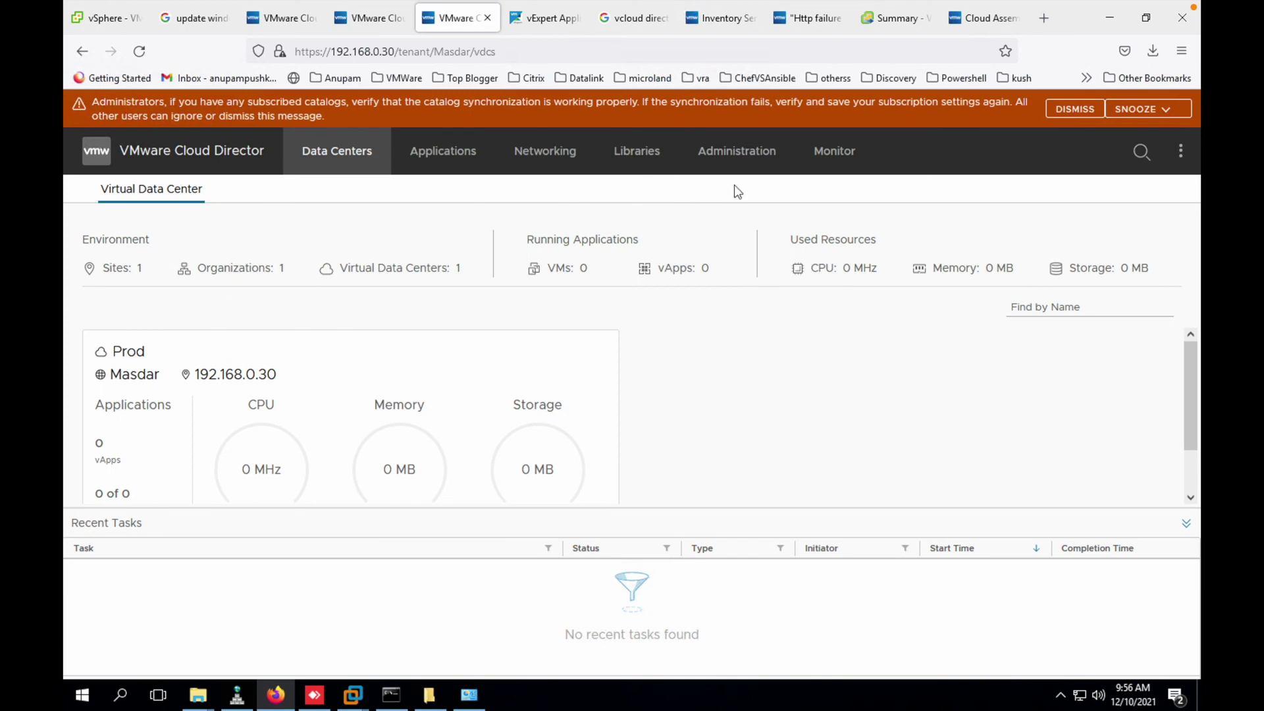
pyautogui.click(757, 162)
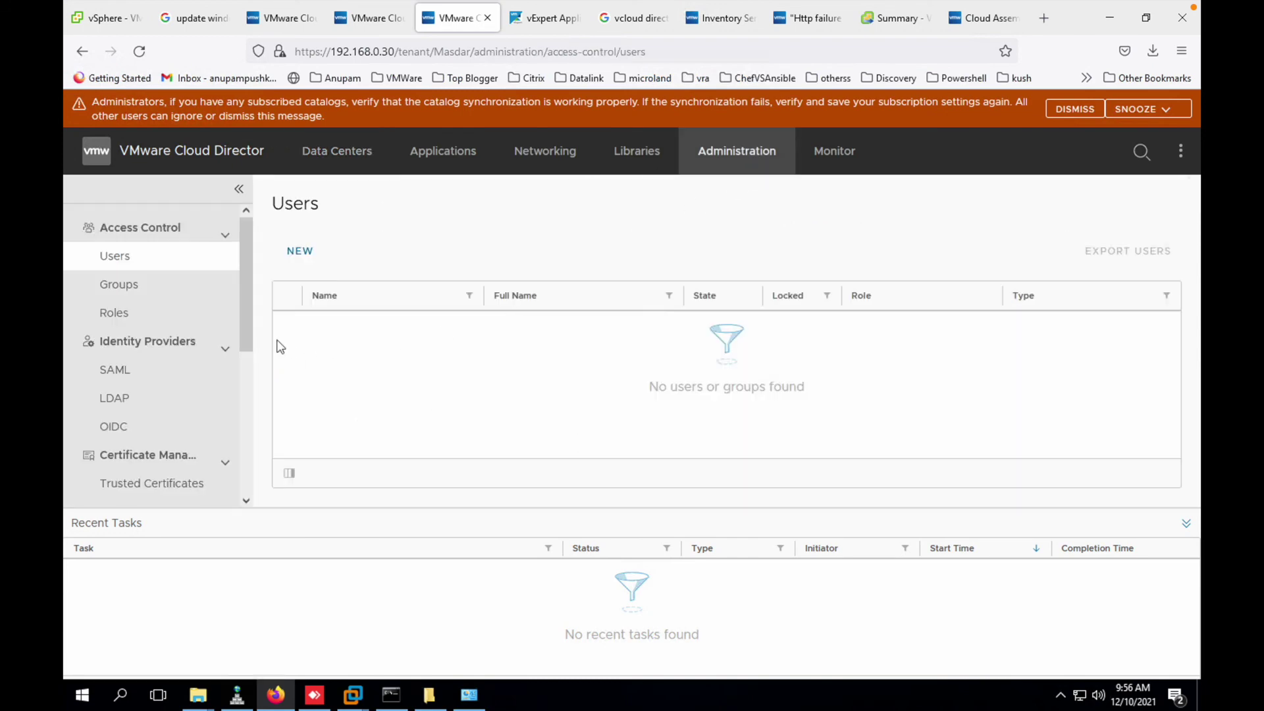
pyautogui.click(156, 287)
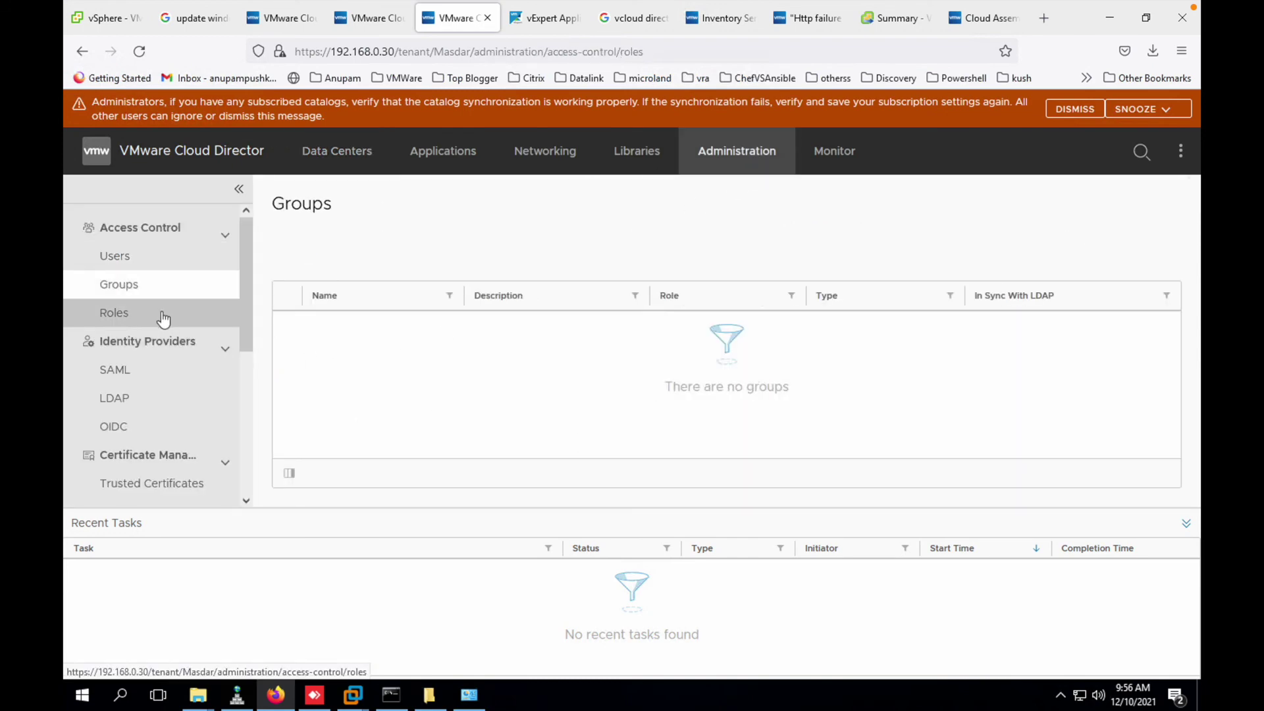
pyautogui.click(164, 320)
pyautogui.click(177, 256)
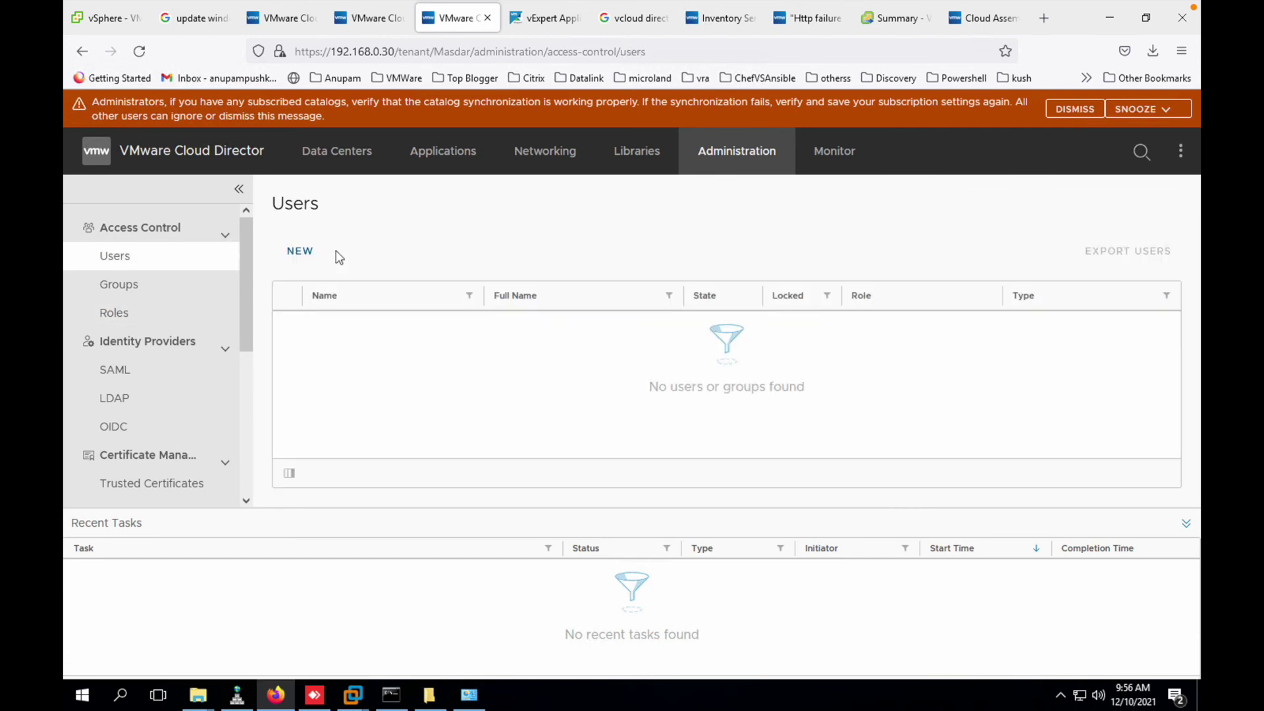
pyautogui.click(301, 252)
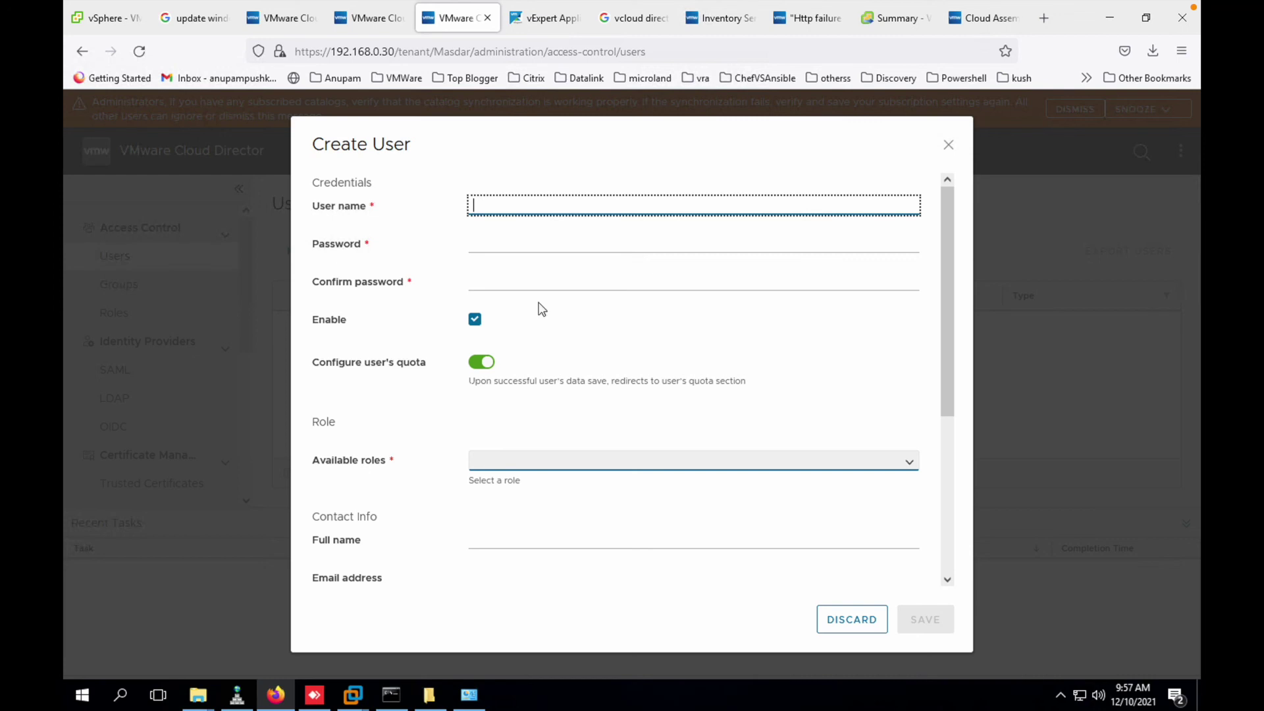
# - Enter the user name masdar and its password with confirmation
pyautogui.write('masdar')
pyautogui.press('Tab')
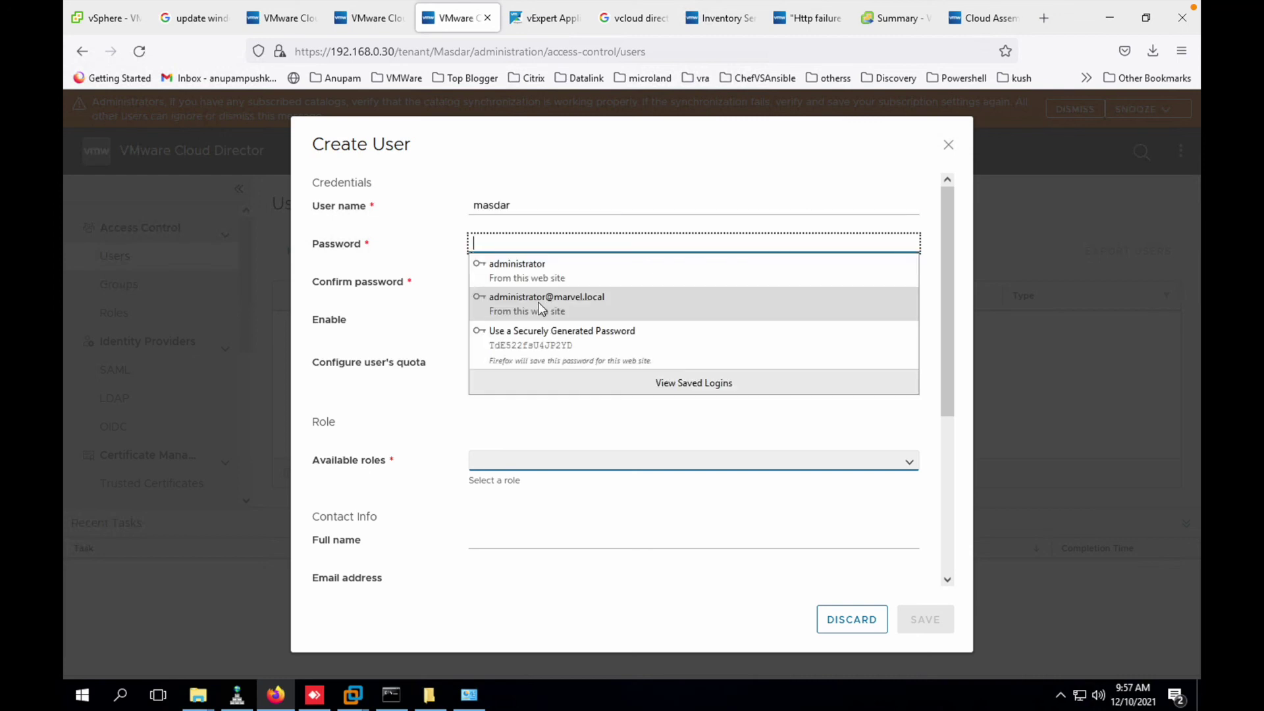
pyautogui.write('VM')
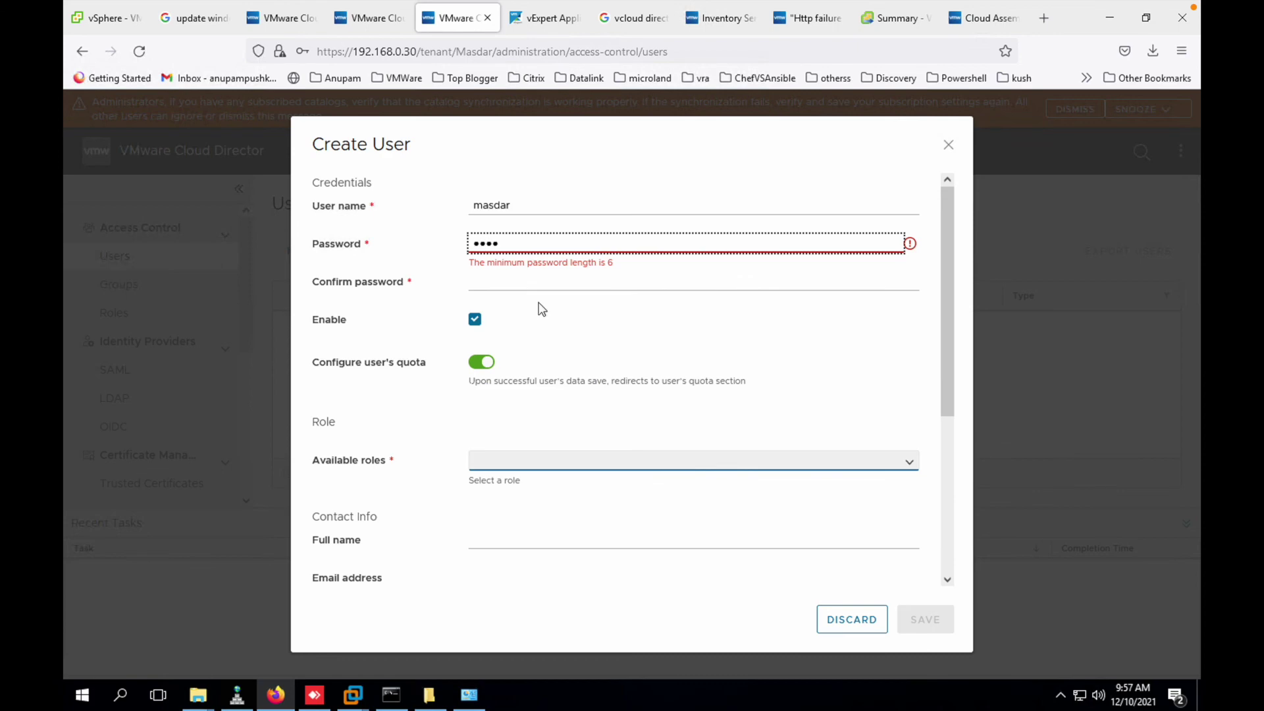
pyautogui.write('ware1!')
pyautogui.press('Tab')
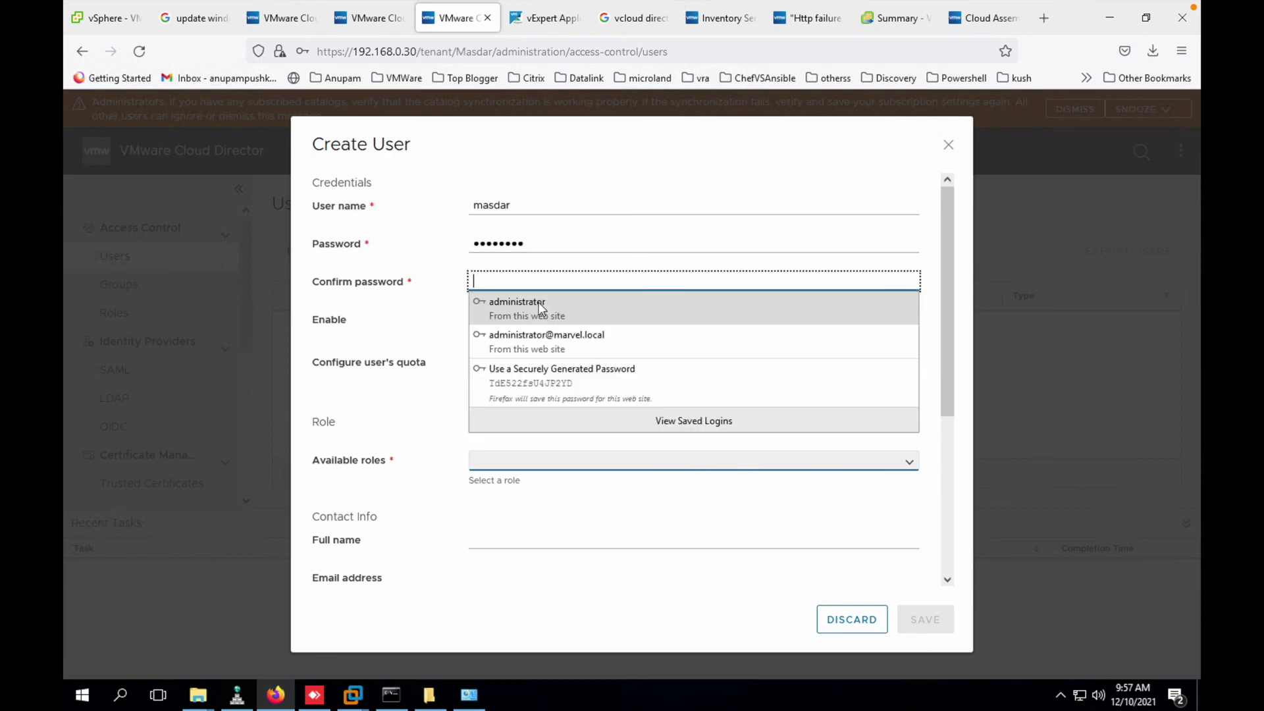
pyautogui.write('VMware1!')
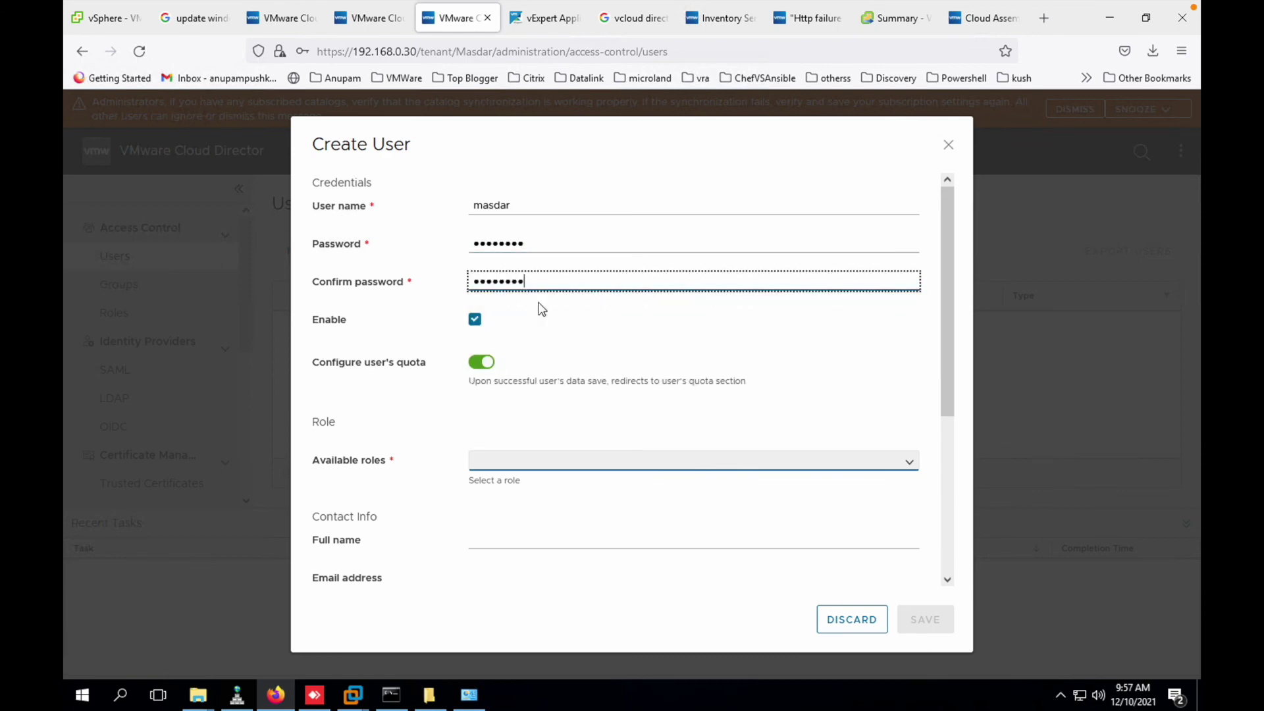
pyautogui.press('Tab')
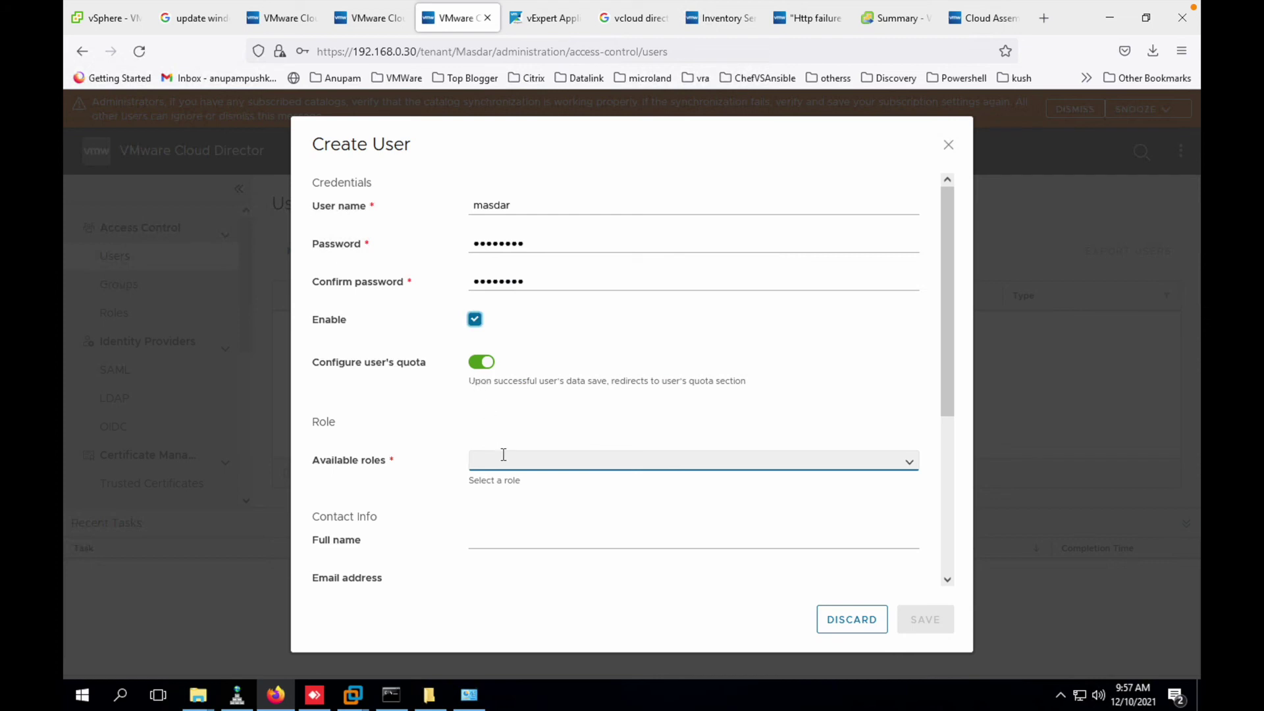
pyautogui.press('Tab')
pyautogui.press('Tab')
# - Assign the Organization Administrator role and save the masdar user
pyautogui.scroll(-1, 502, 453)
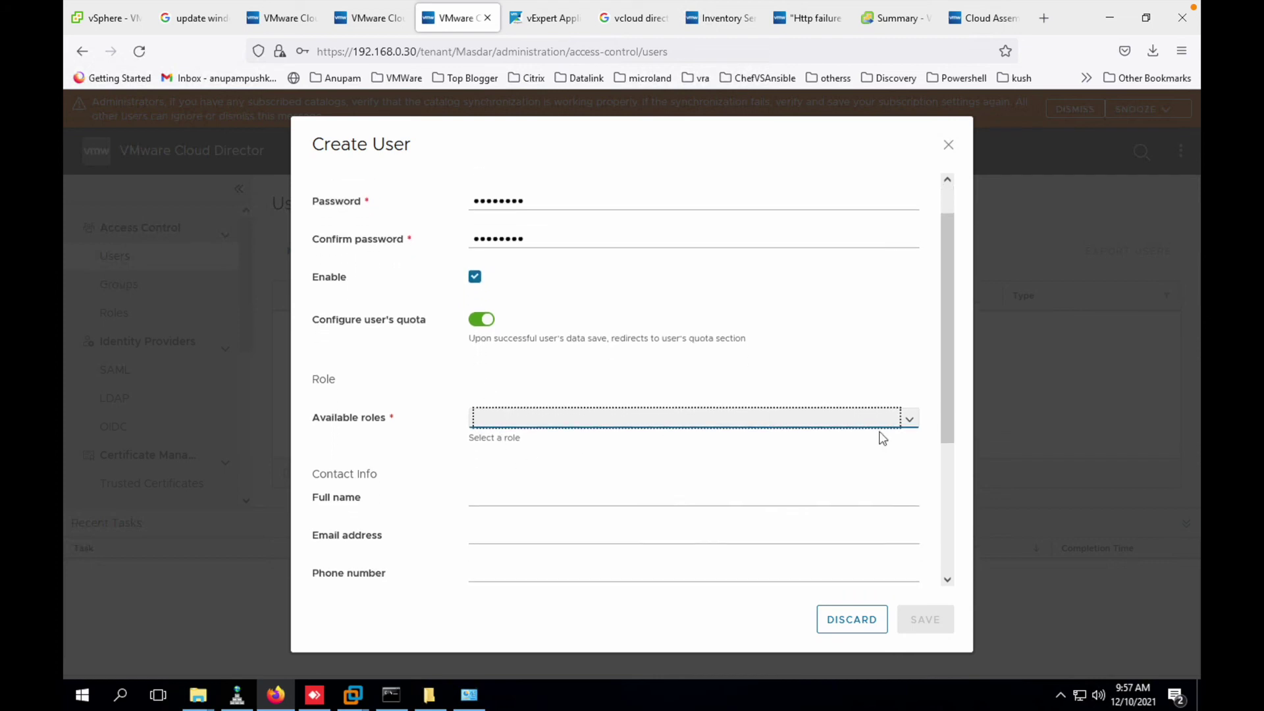
pyautogui.click(908, 419)
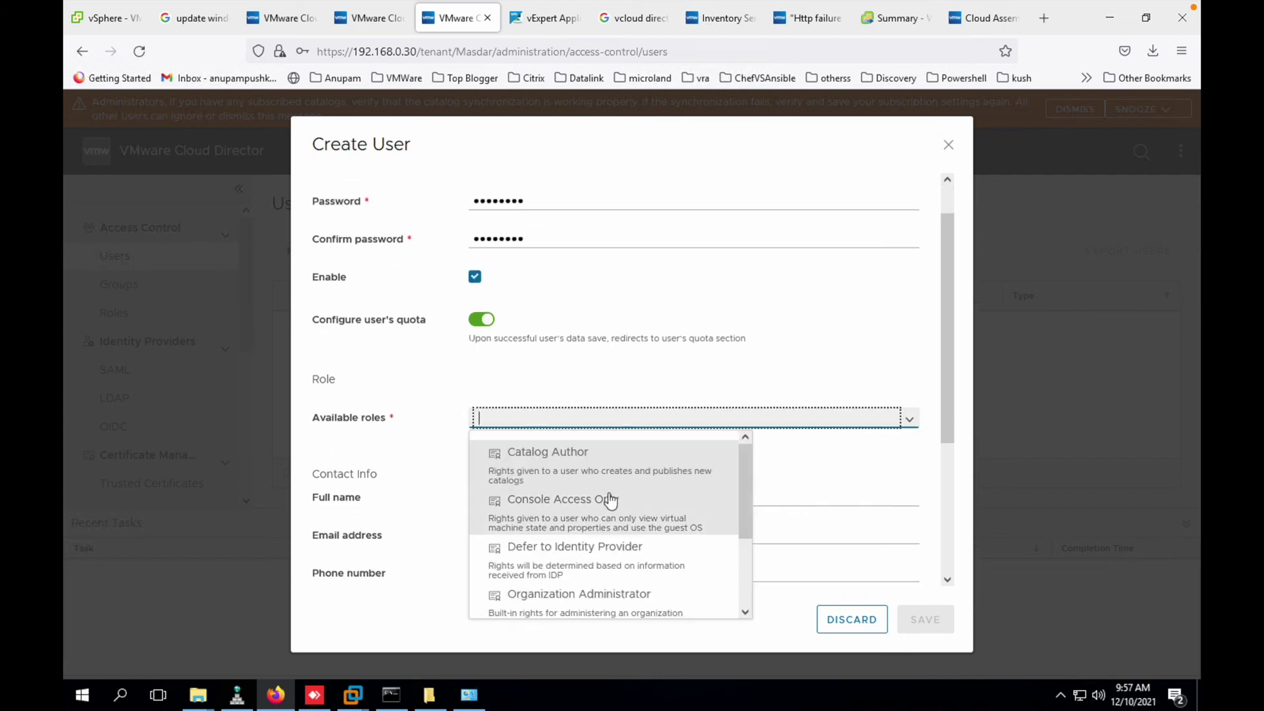
pyautogui.scroll(-2, 609, 498)
pyautogui.scroll(-1, 610, 504)
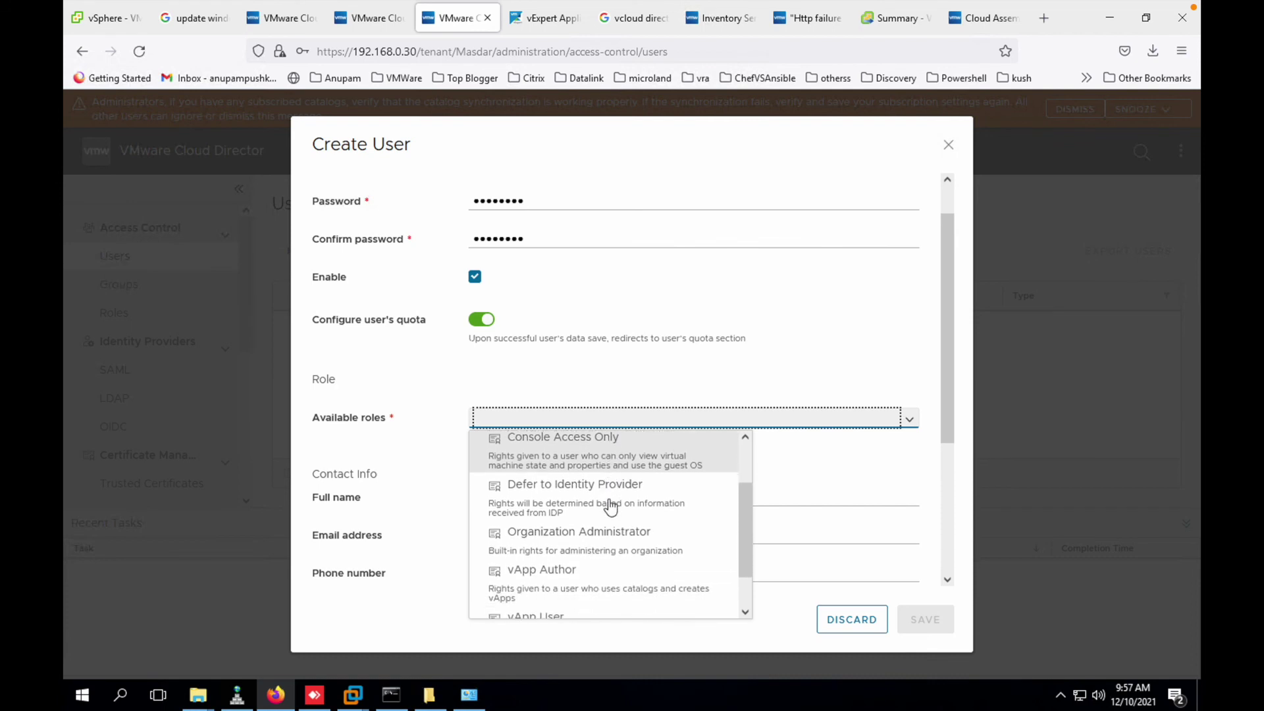
pyautogui.click(604, 537)
pyautogui.scroll(-5, 557, 491)
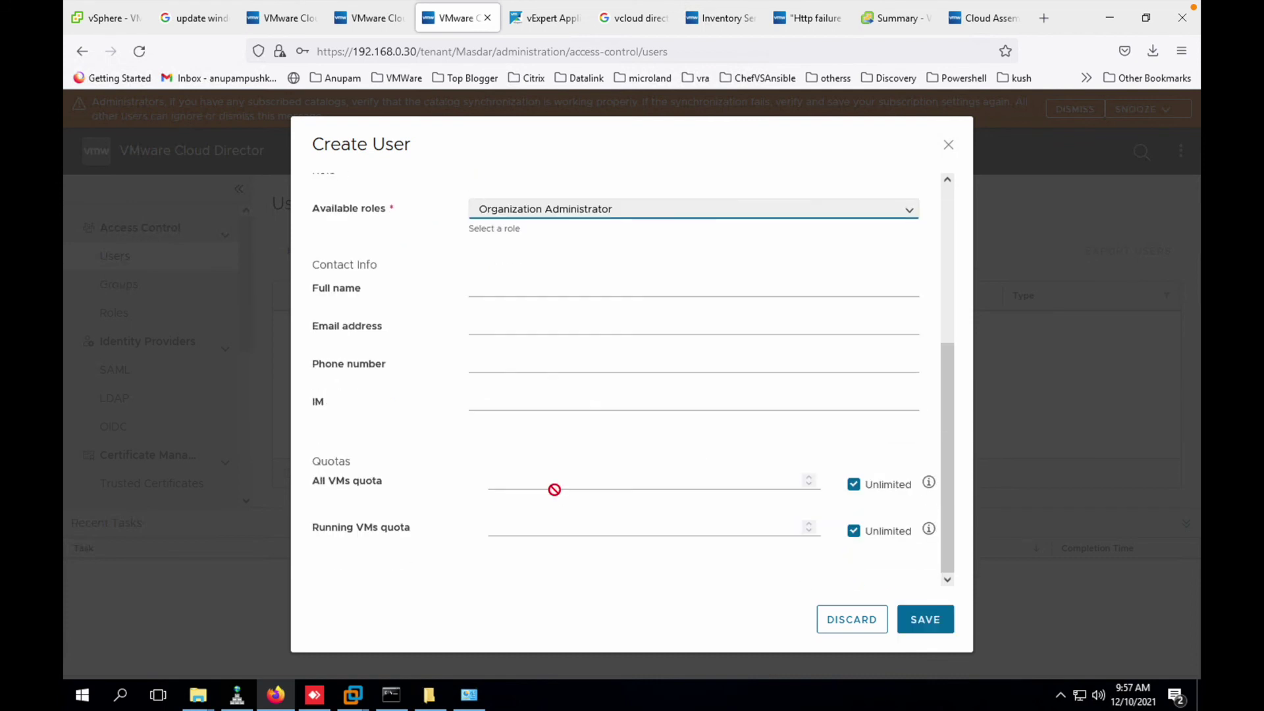
pyautogui.click(938, 617)
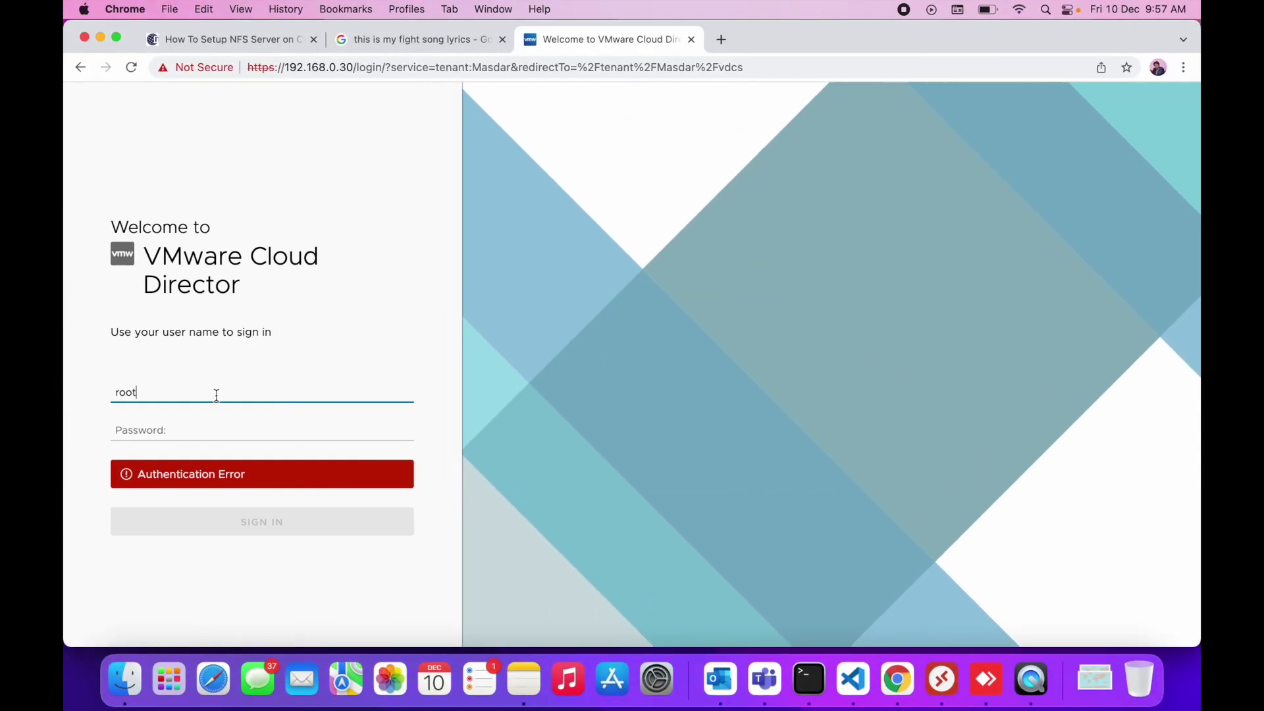
# - Sign in to the Masdar organization as masdar, replacing the previous username
pyautogui.moveTo(217, 395); pyautogui.dragTo(63, 395)
pyautogui.write('masdar')
pyautogui.press('Tab')
pyautogui.write('•')
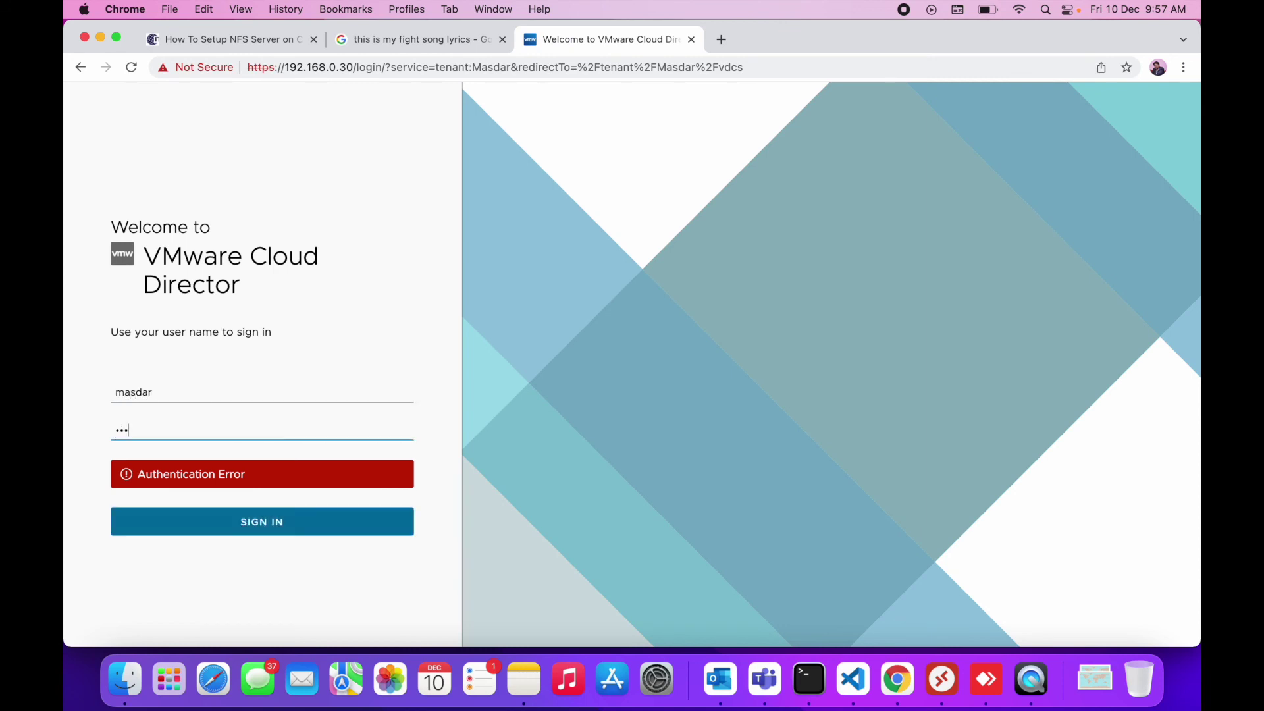
pyautogui.press('Return')
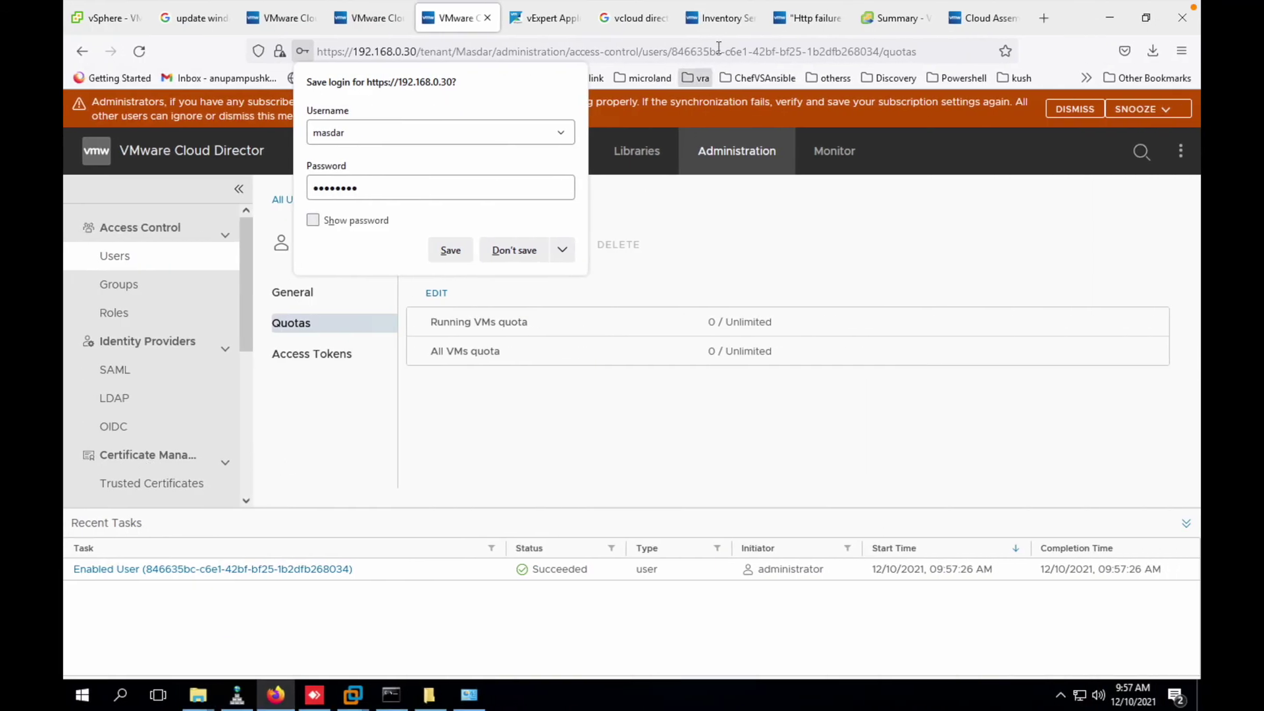
pyautogui.click(719, 20)
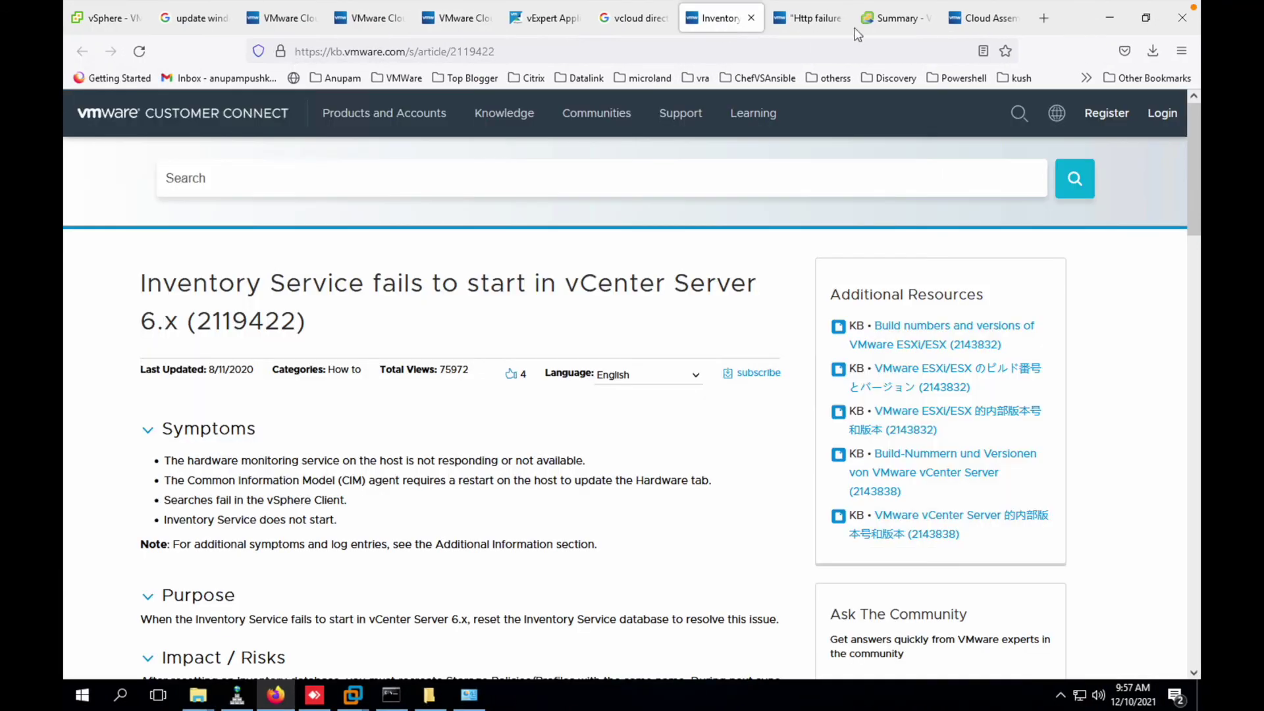
# - Switch the vDC account credentials to masdar, validate, enable the Prod region, and add it
pyautogui.click(983, 17)
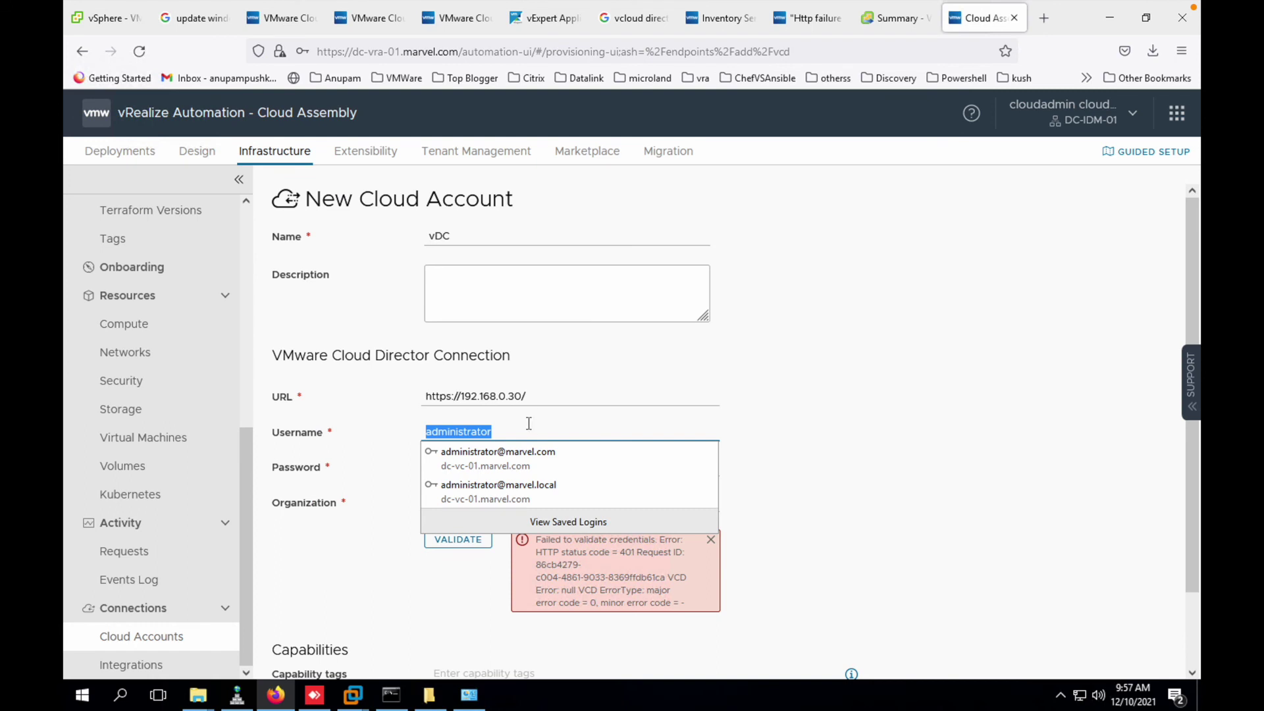
pyautogui.write('ma')
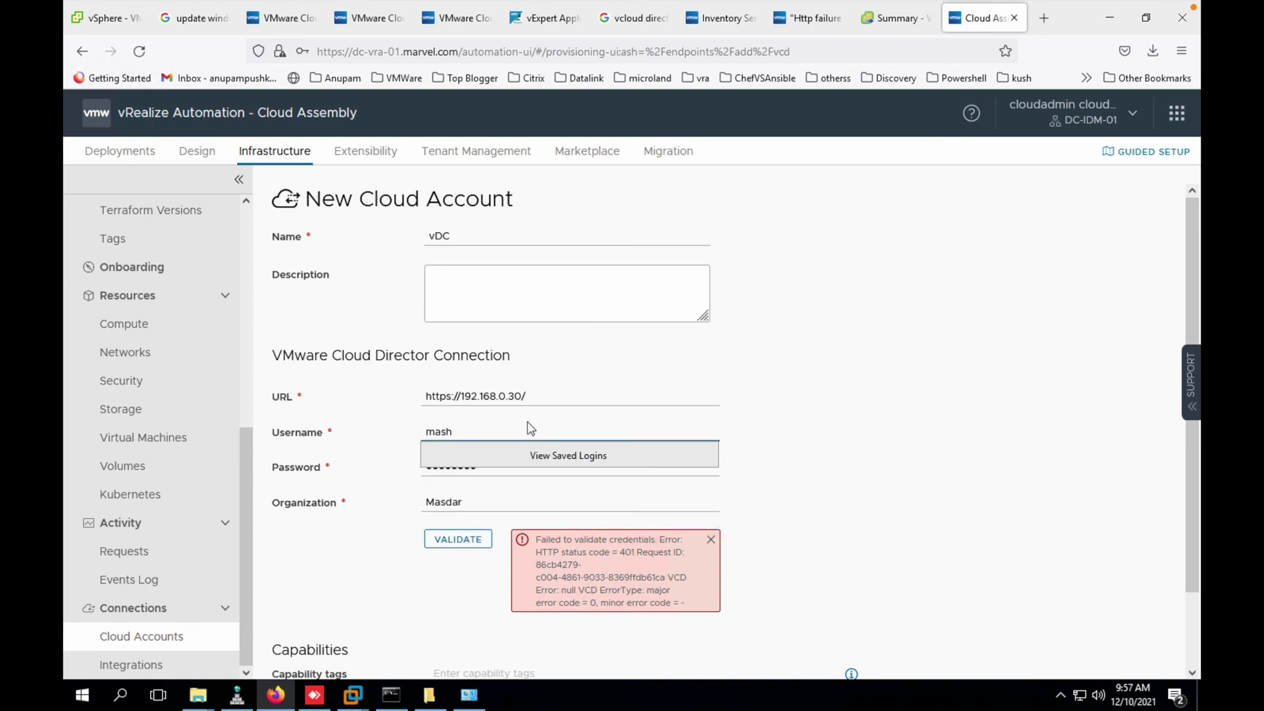
pyautogui.write('sdar')
pyautogui.press('Tab')
pyautogui.write('P')
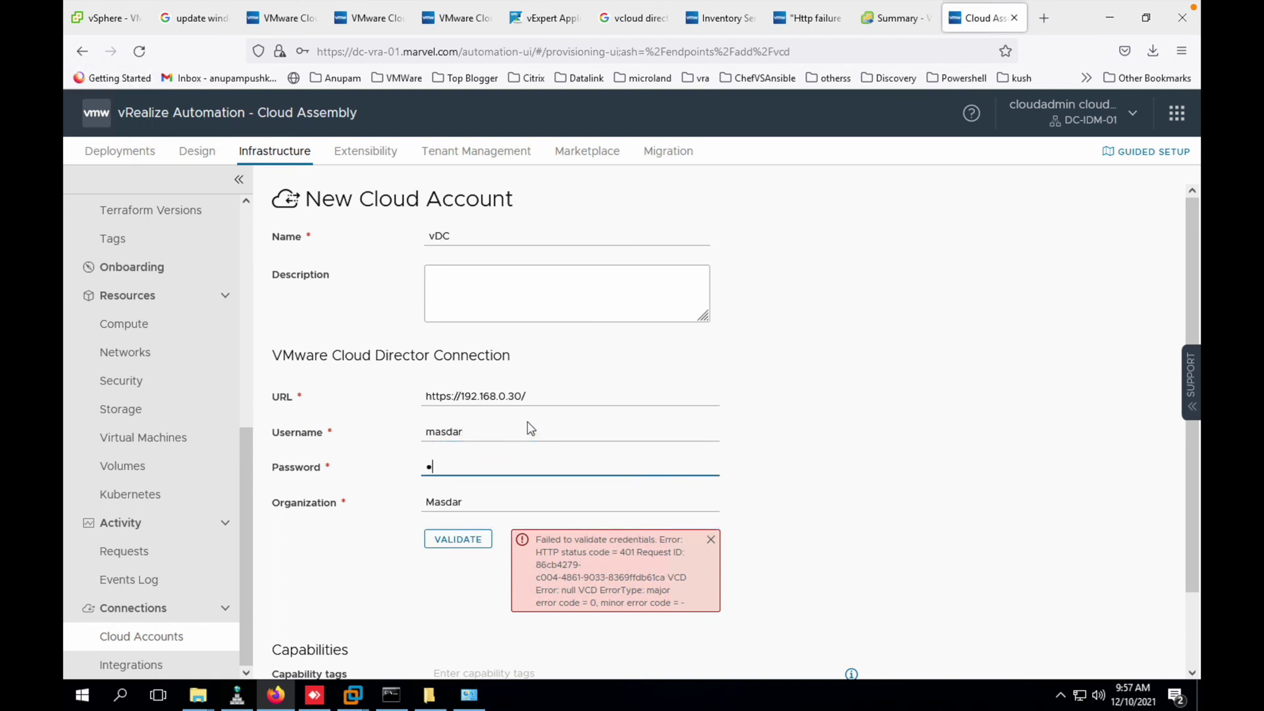
pyautogui.write('@ssw0r')
pyautogui.click(454, 539)
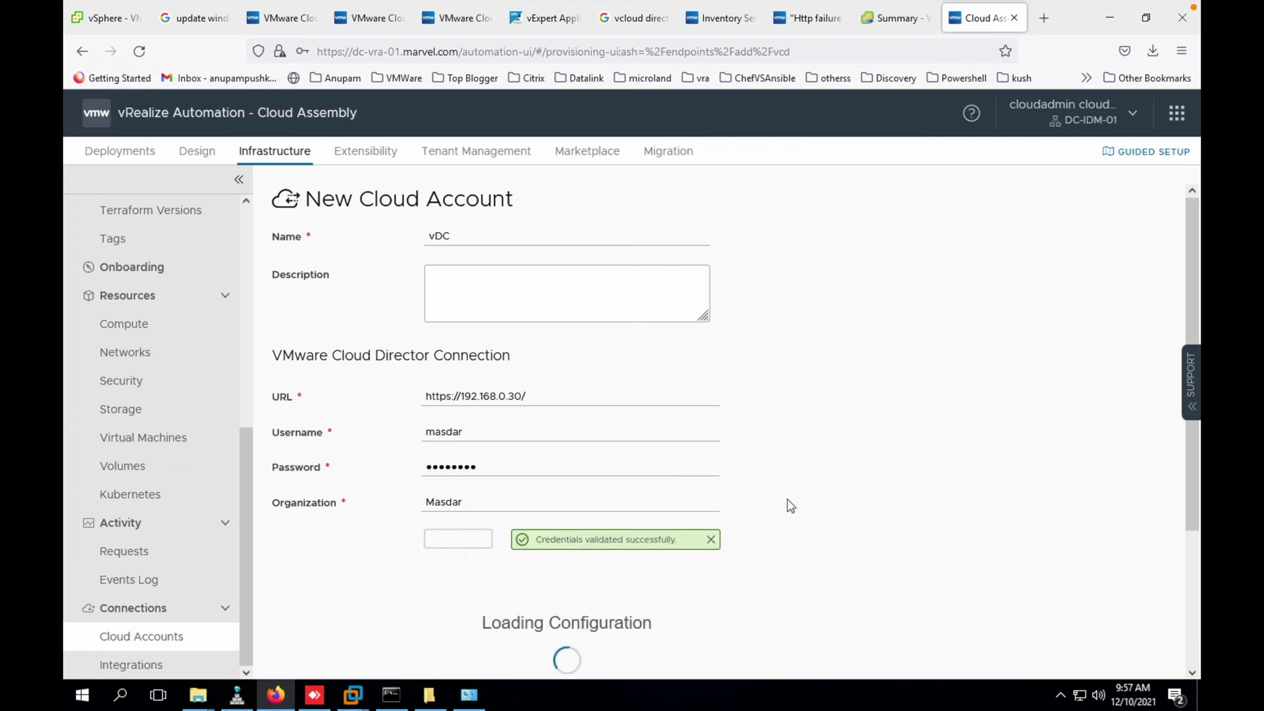
pyautogui.scroll(-2, 790, 506)
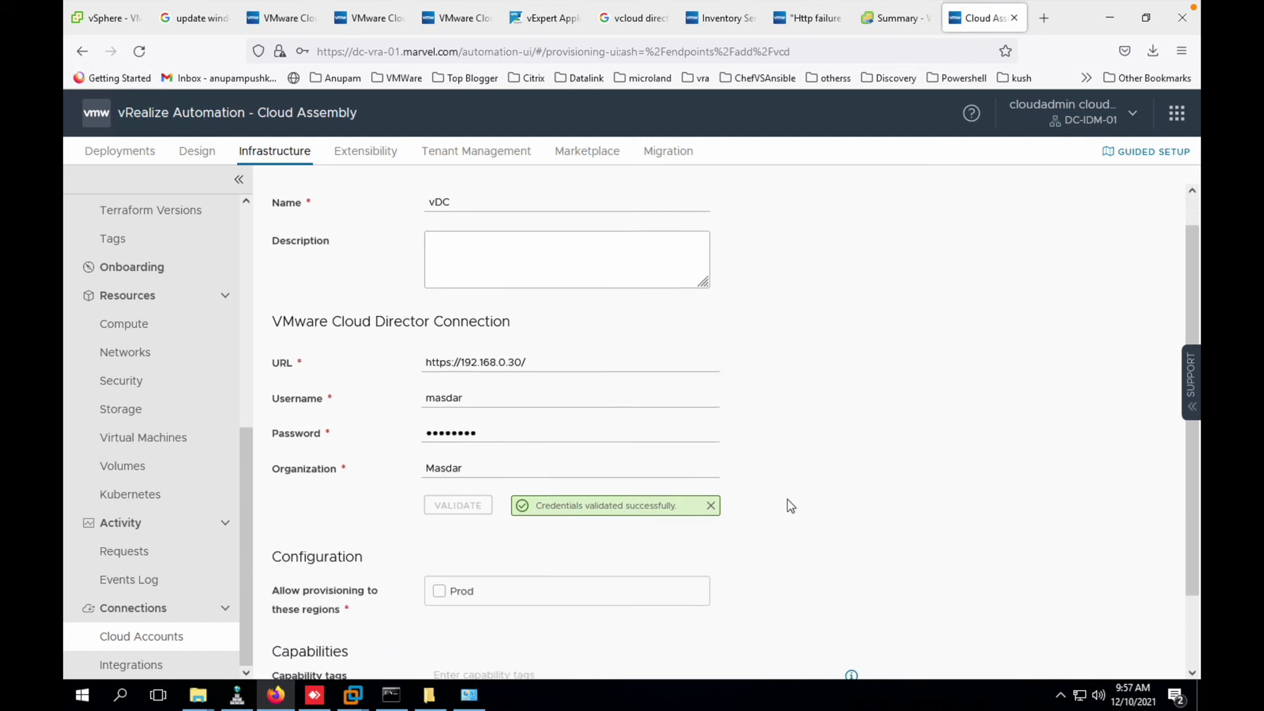
pyautogui.click(439, 544)
pyautogui.scroll(-1, 440, 553)
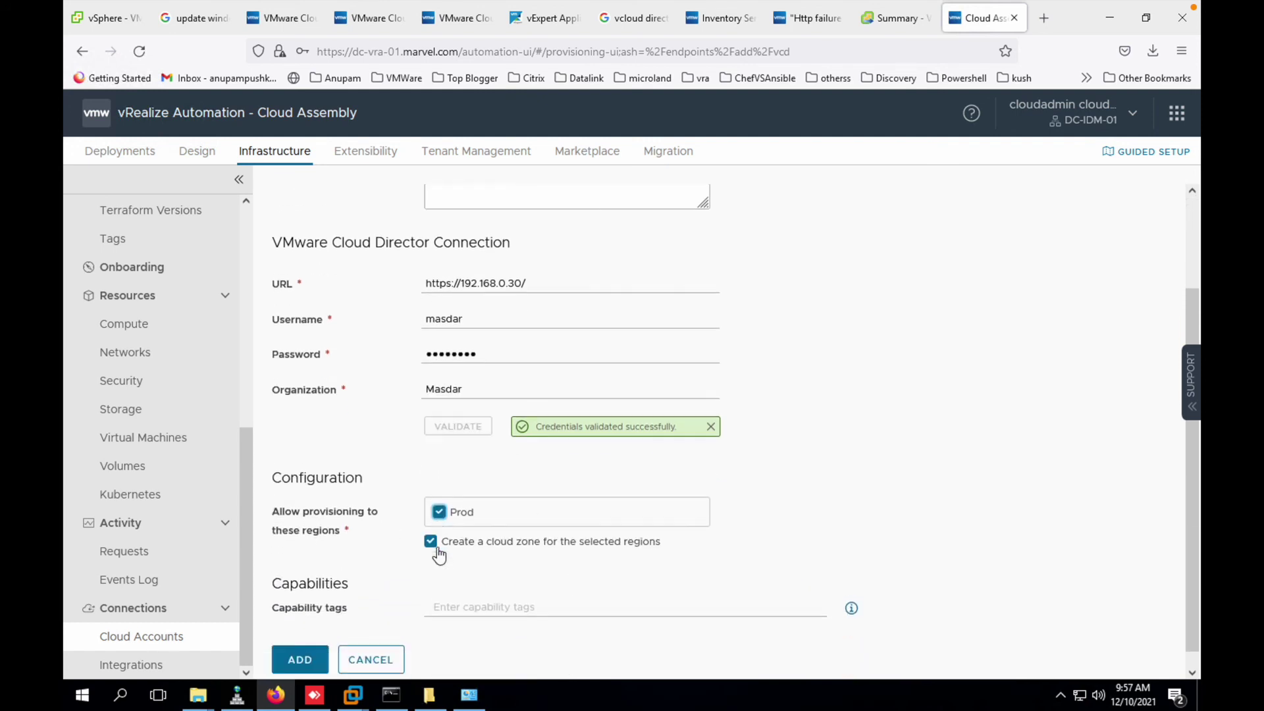
pyautogui.click(294, 644)
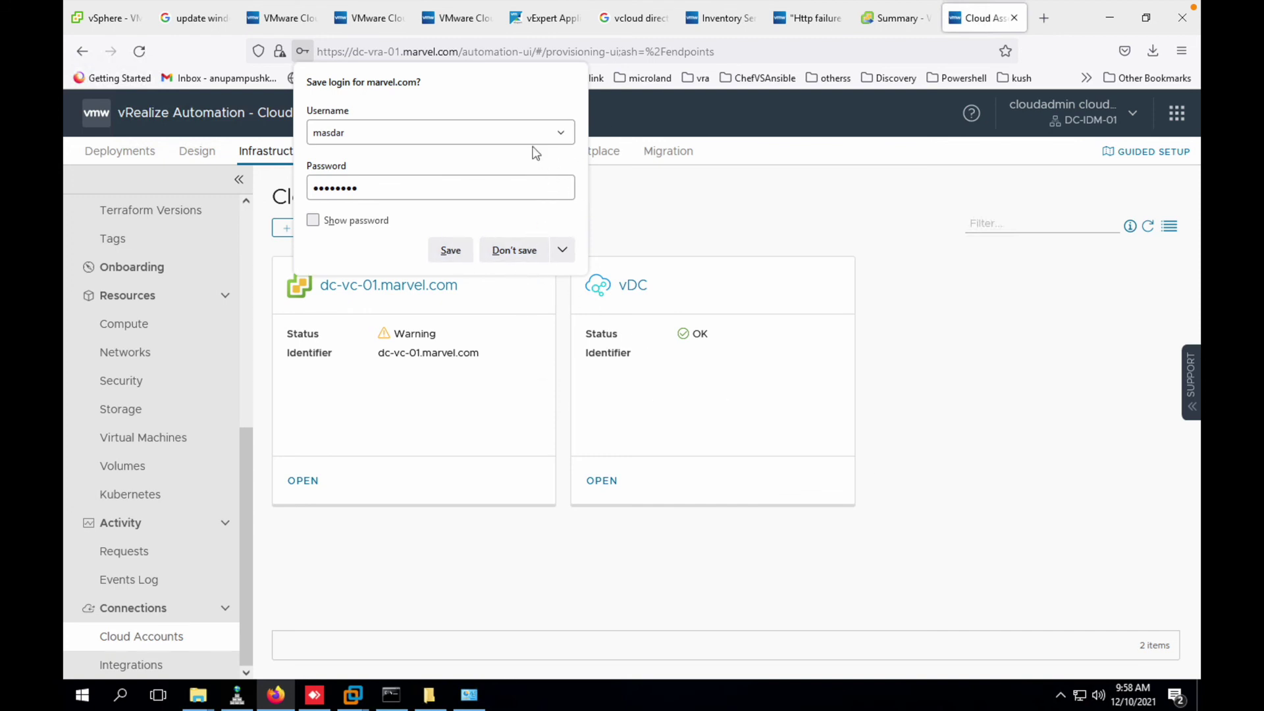
# - Decline Firefox's save-login offer and open the Design area's Cloud Templates list for DubaiCloud
pyautogui.click(661, 203)
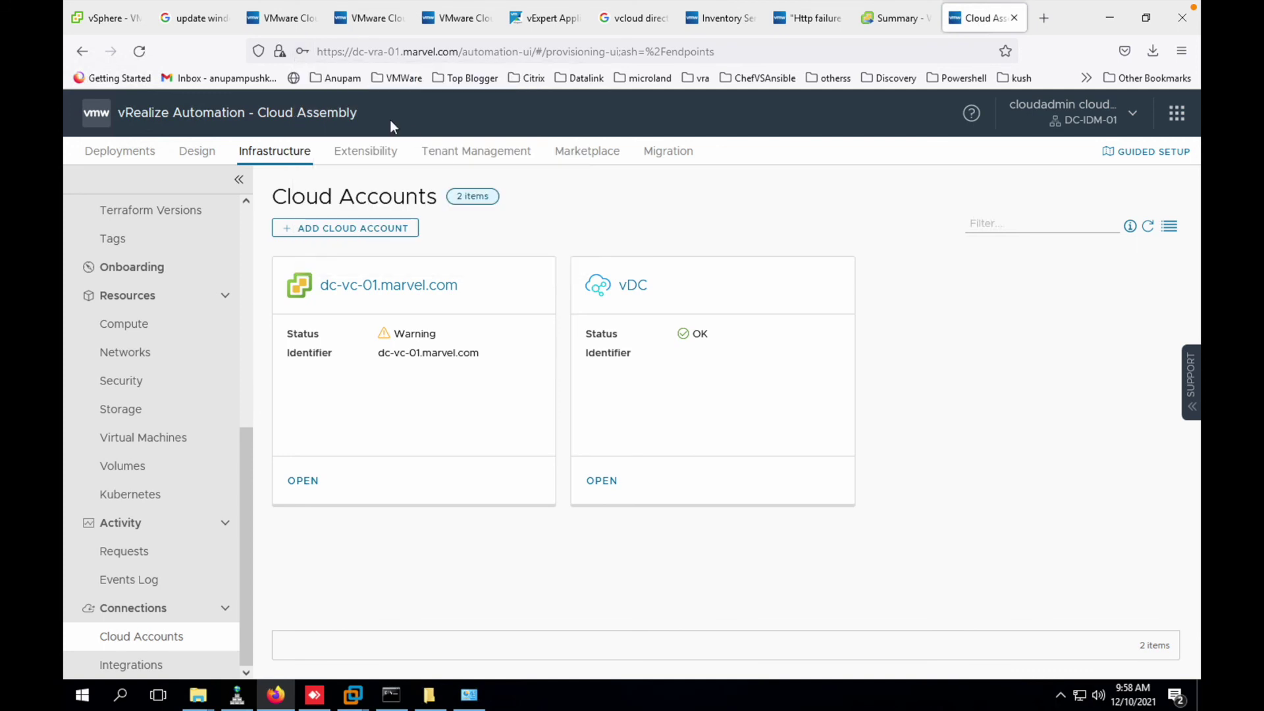
pyautogui.click(207, 155)
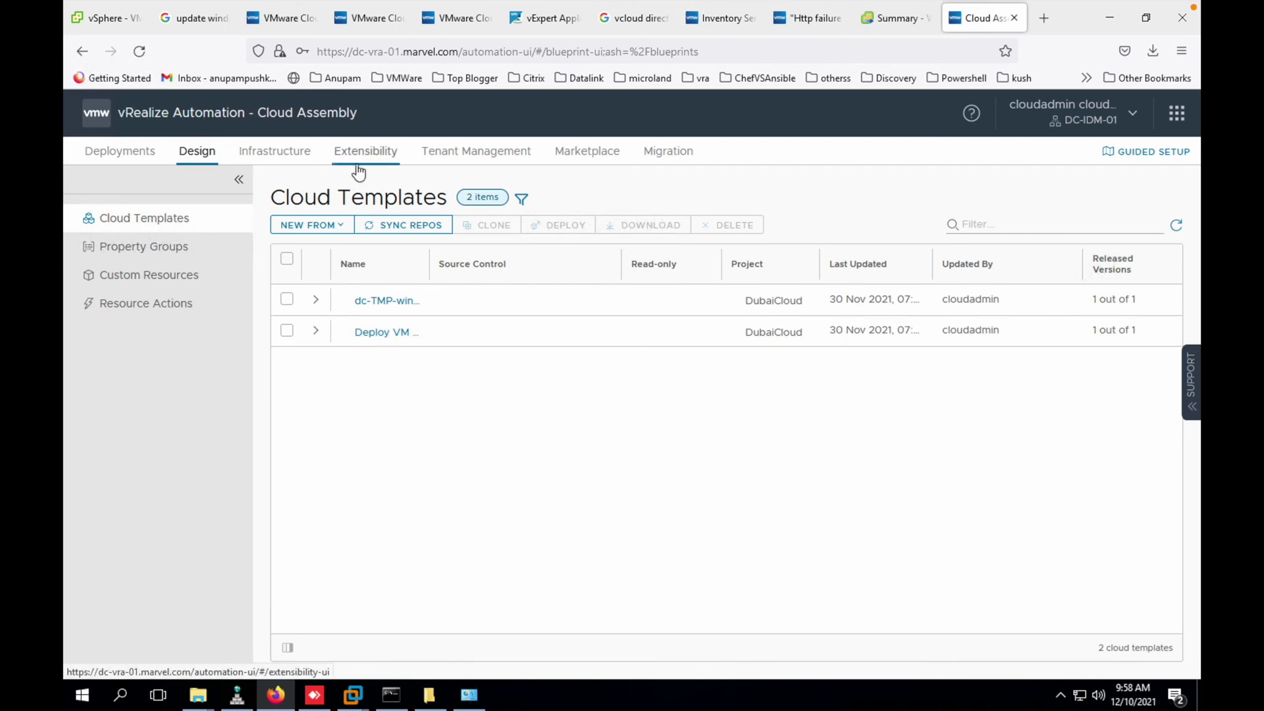
pyautogui.moveTo(823, 6)
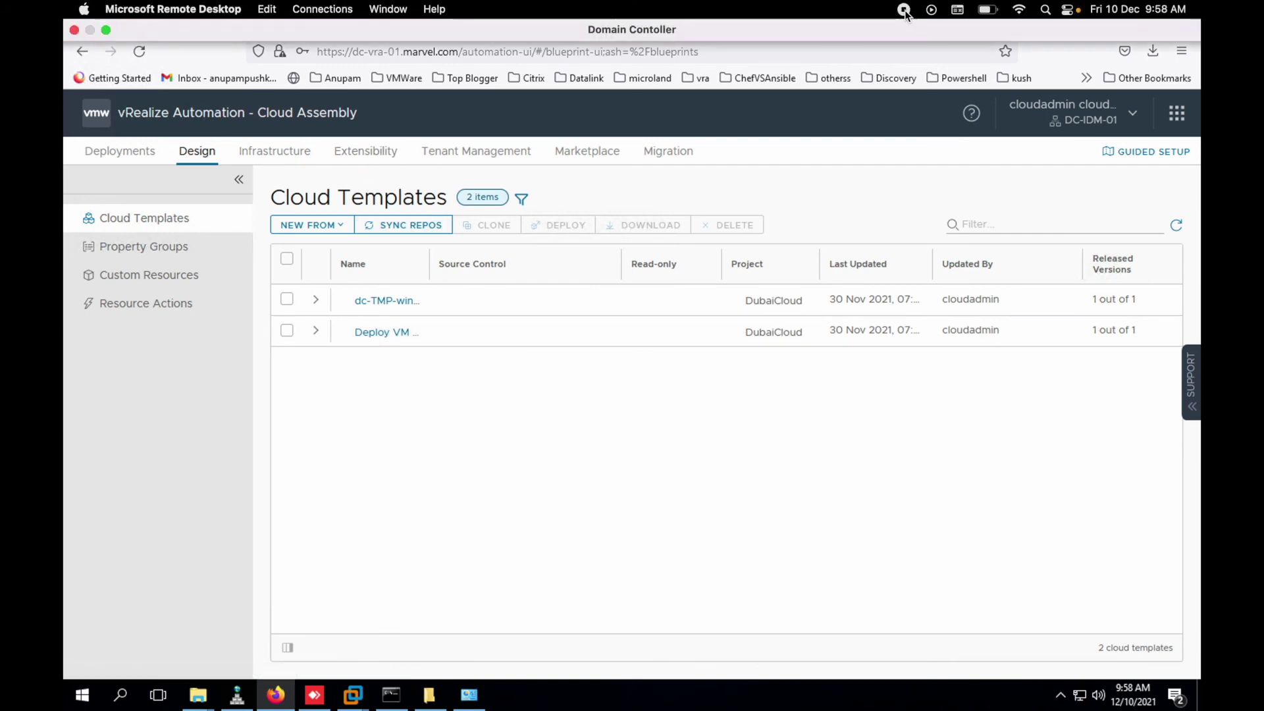